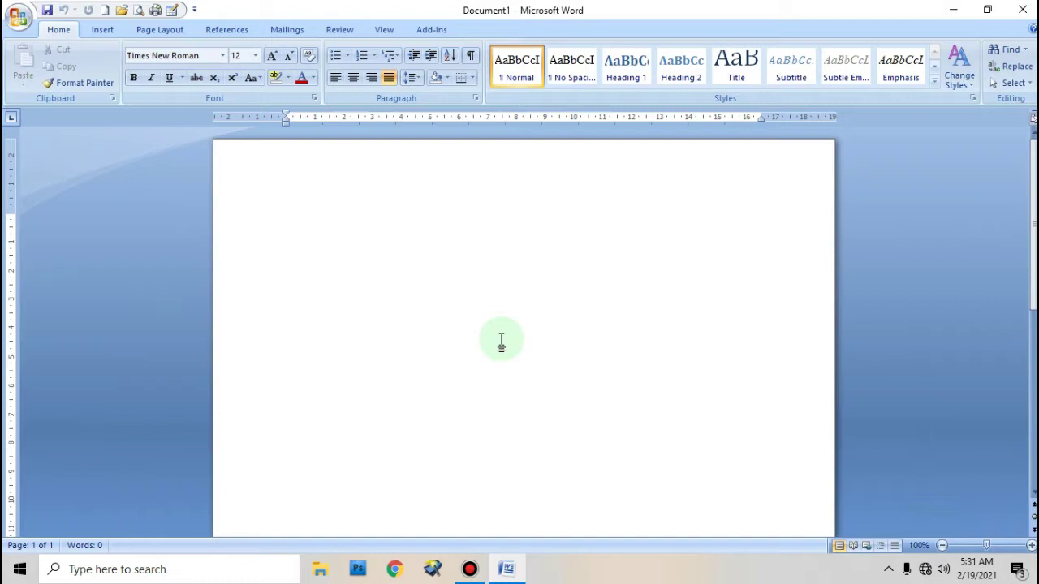
Draw a rectangle about 19.61 cm wide and 4.13 cm high across the top of the page and enable text entry in it.
click(252, 203)
click(101, 31)
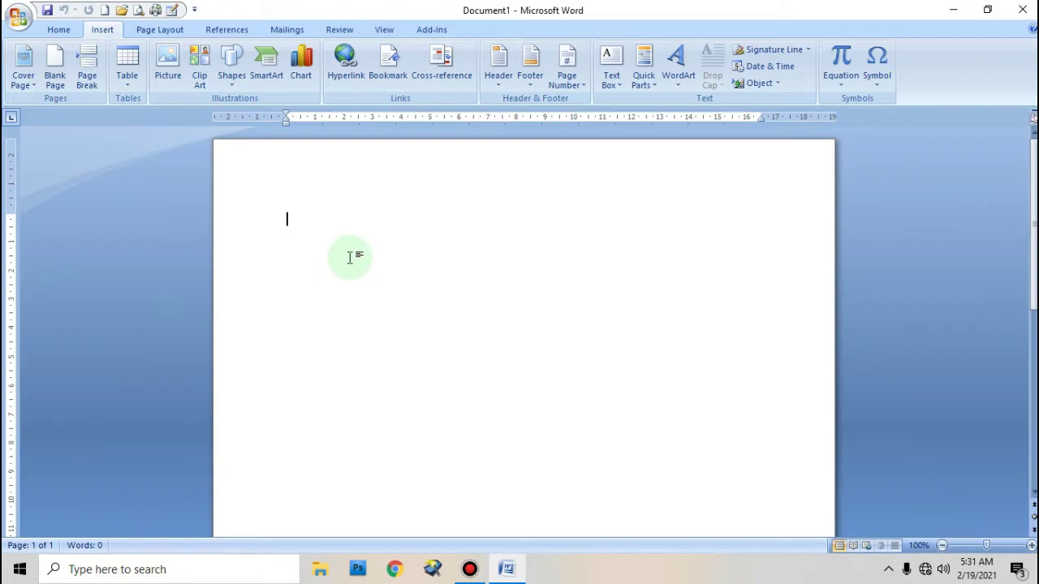
click(232, 65)
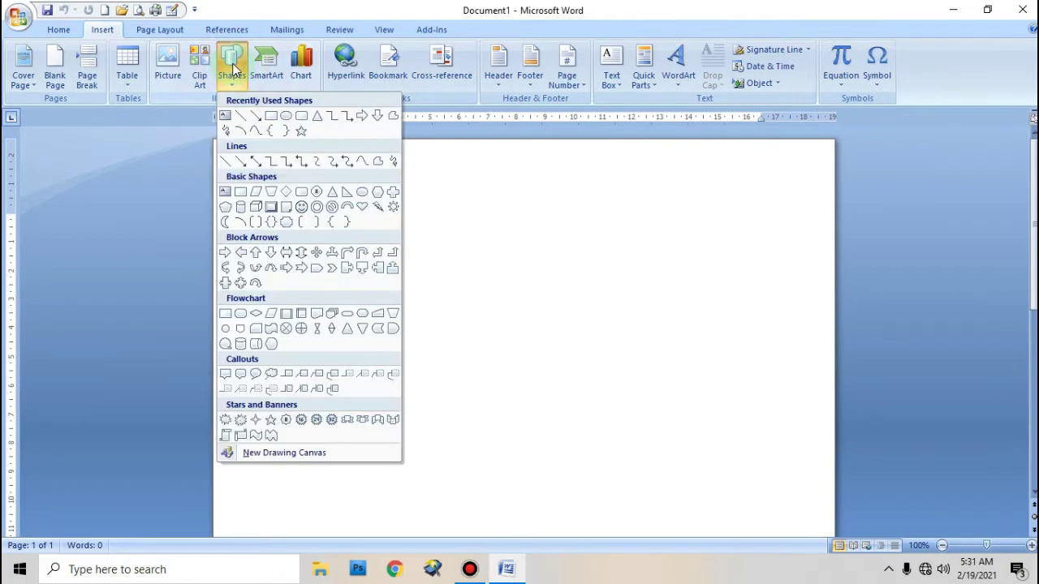
click(272, 119)
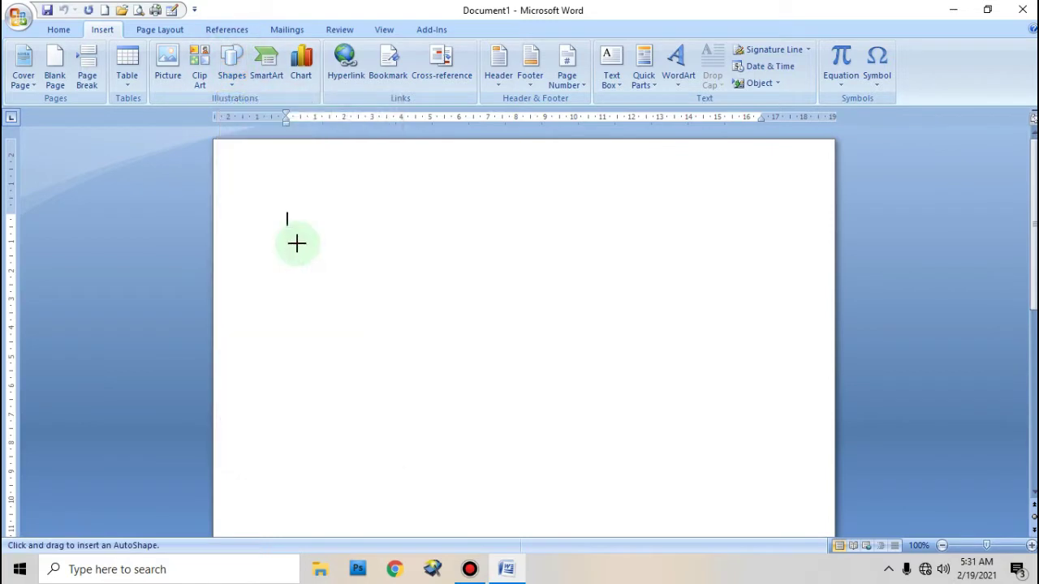
mouse_move(240, 172)
mouse_down()
mouse_move(268, 193)
mouse_move(804, 290)
mouse_up()
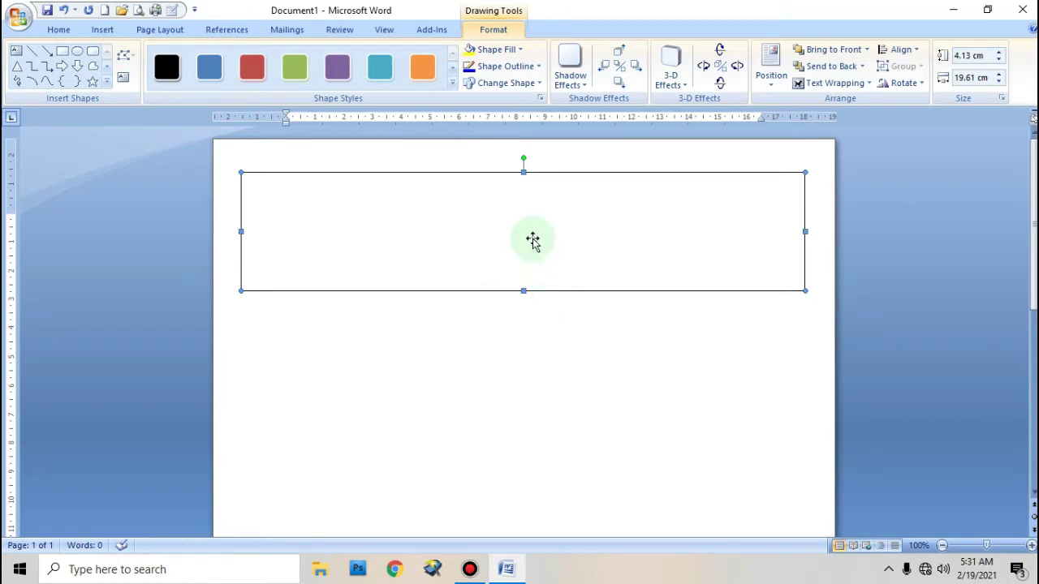
right_click(532, 237)
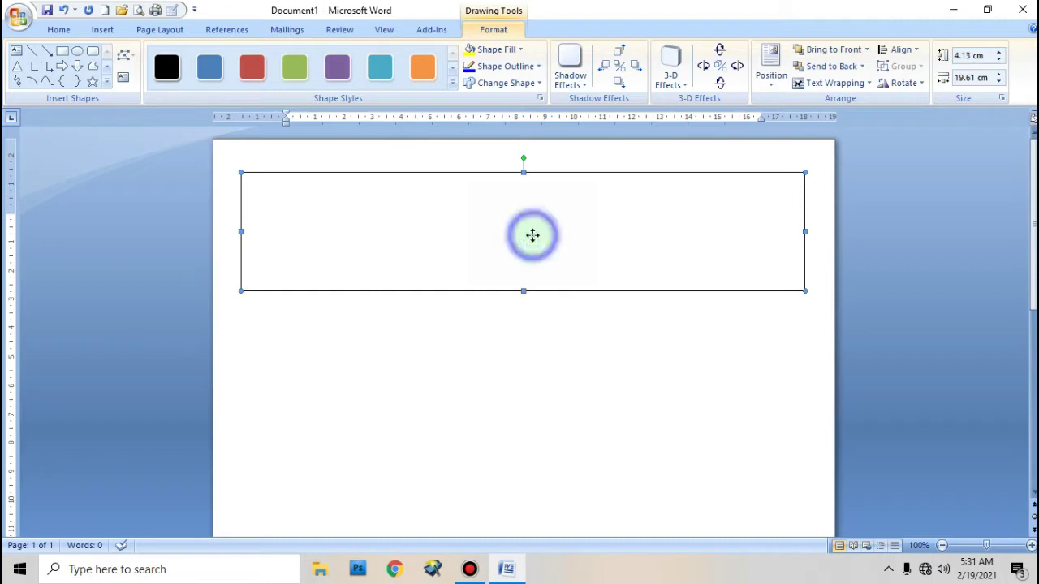
click(568, 297)
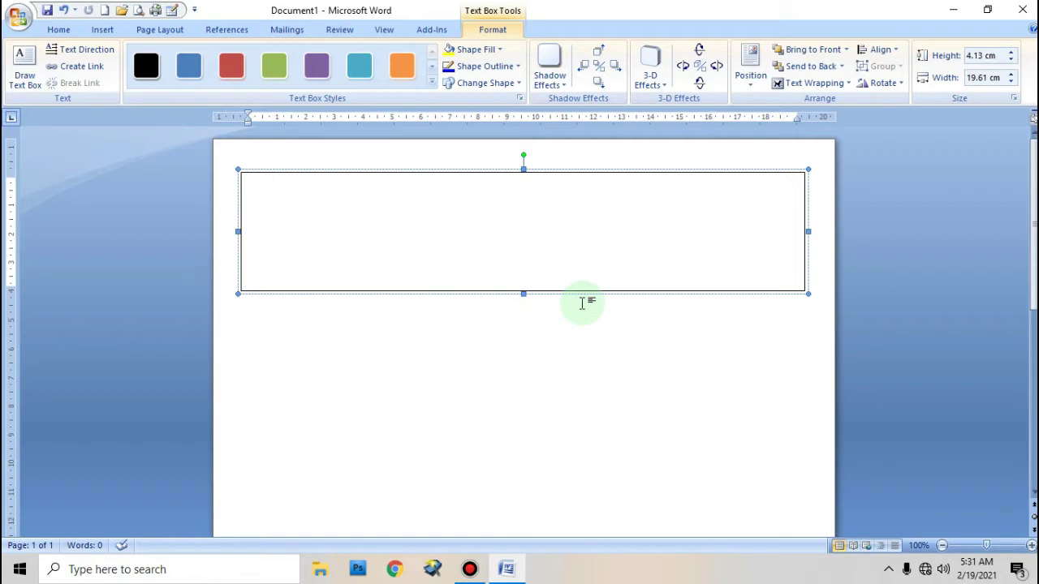
Enter "PEMERINTAH KABUPATEN PELALAWAN" as the first line inside the rectangle.
text(PKBM)
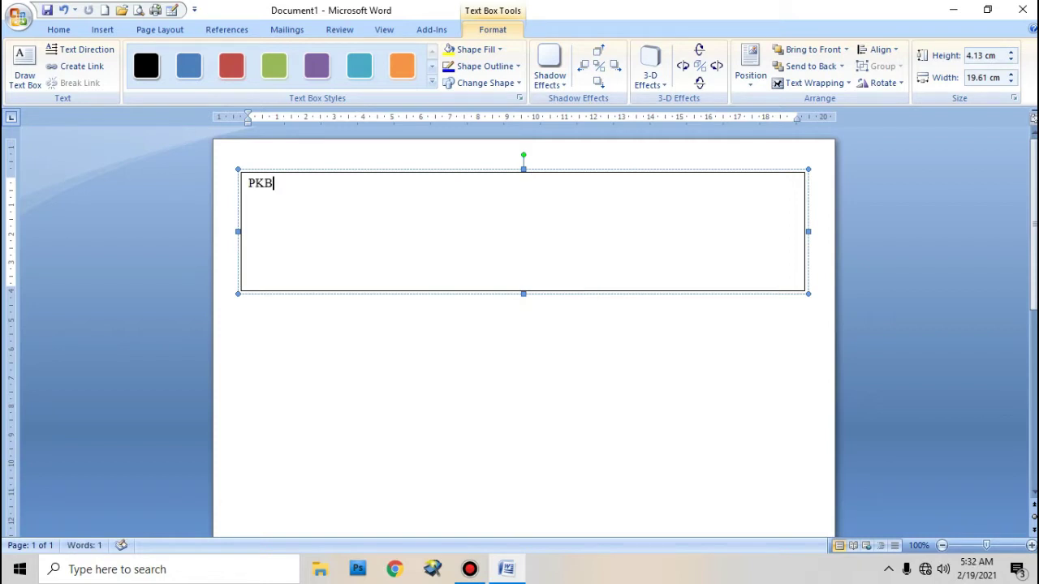
key(BackSpace)
key(BackSpace)
key(BackSpace)
key(BackSpace)
text(PEMERINTAH)
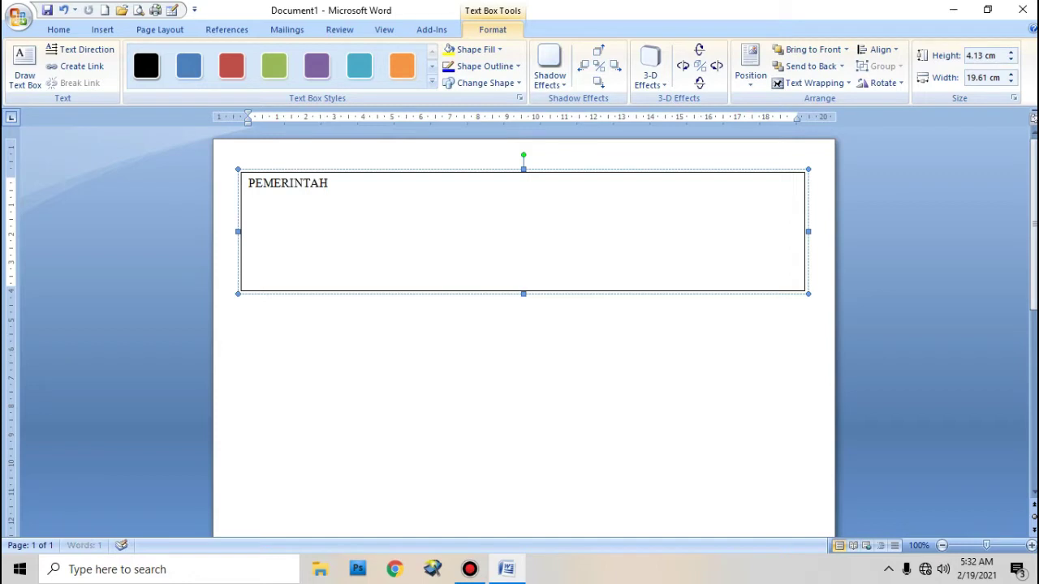
text( KABUPATEN PELALAWAN)
key(Return)
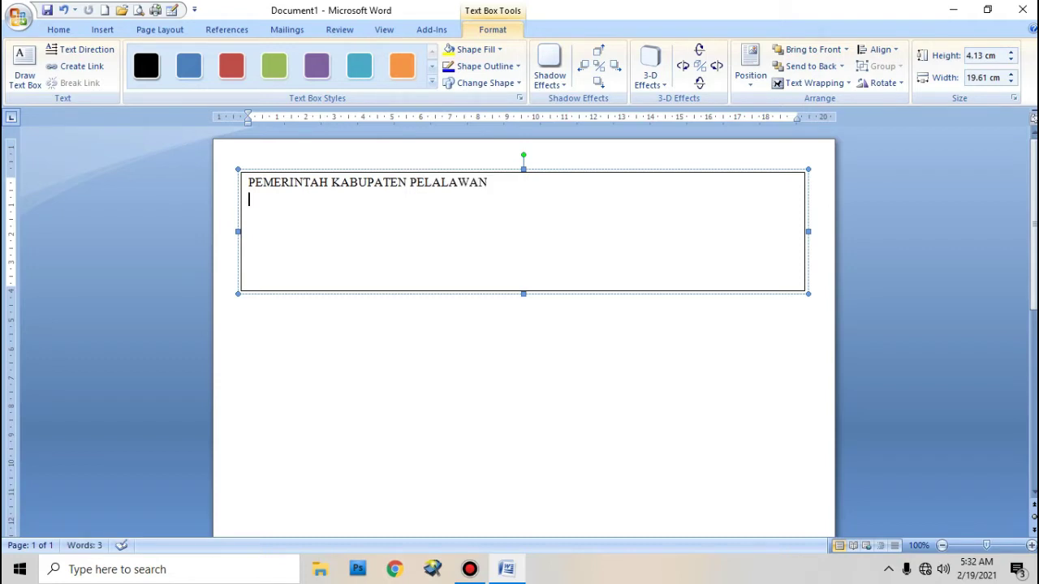
Add "DINAS PENDIDIKAN DAN KEBUDAYAAN" as the second letterhead line.
text(DINAA)
key(BackSpace)
key(BackSpace)
text(S PENDIDIKAN DAN KE)
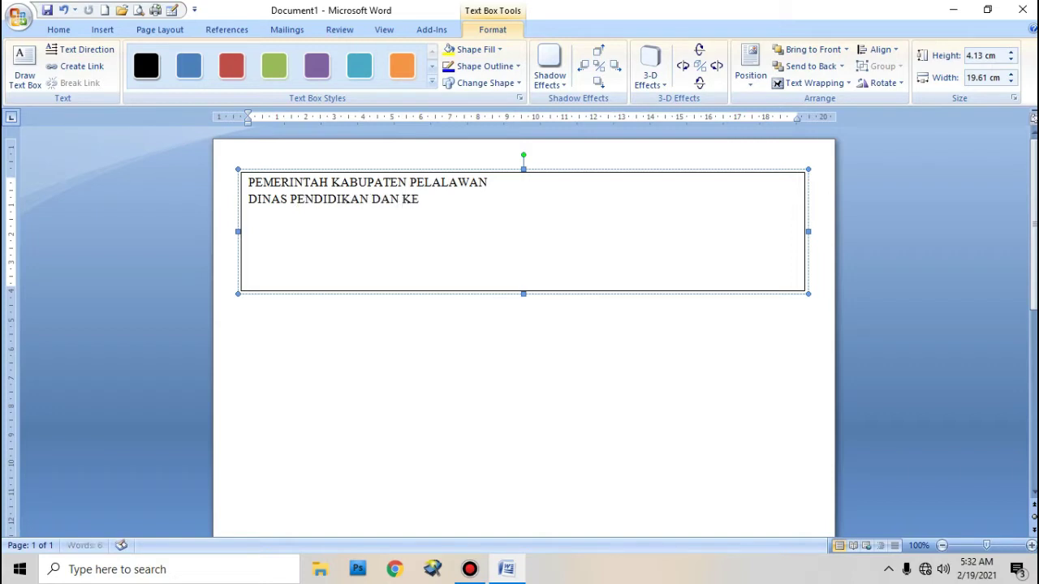
text(BUDAYAAN )
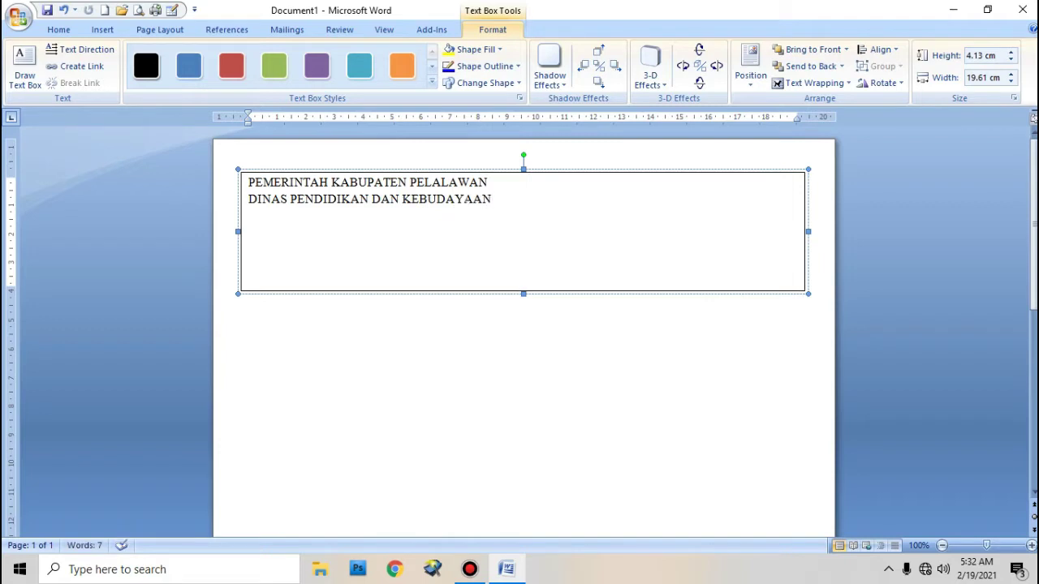
Add the institution name "PKBM MEKAR SERUMPUN PELALAWAN" as the third letterhead line.
text(PKBM MEKAR )
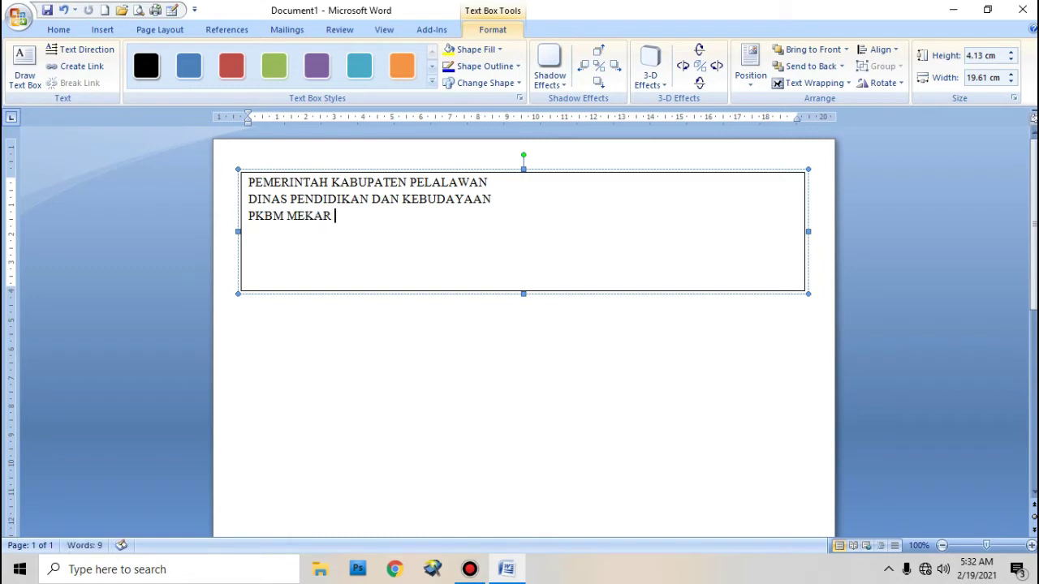
text(SERUMPUN )
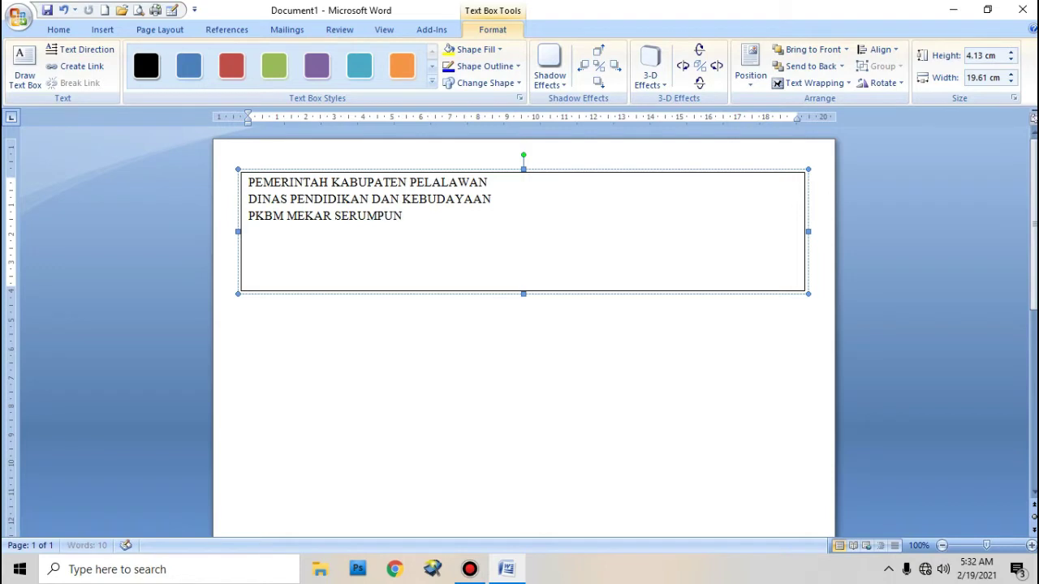
text(PELALAWAN)
key(Return)
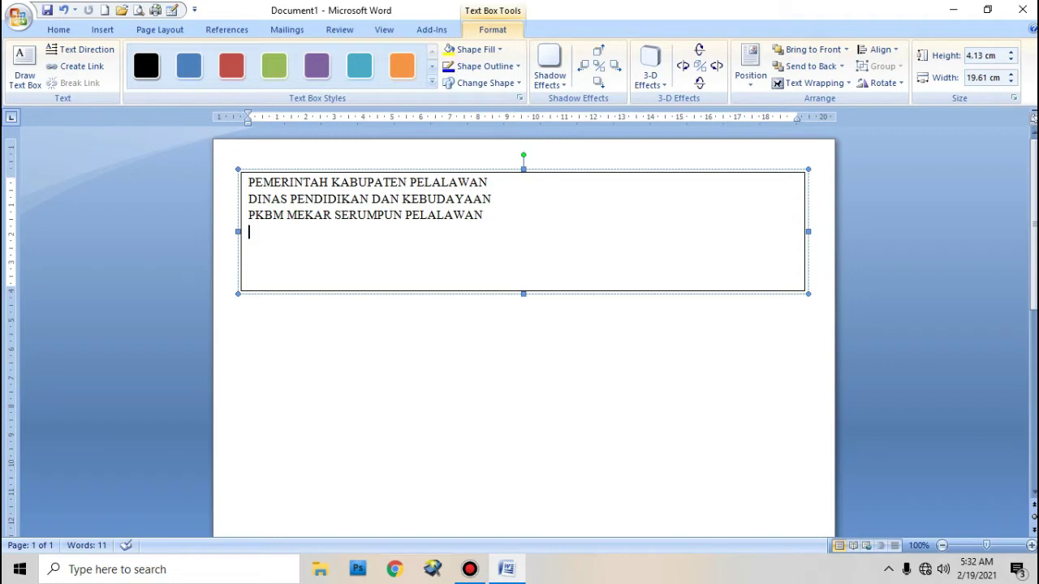
Add a fourth line starting with "Alamat :" that gives the institution's village, district, regency and postal code.
text(Alamat Desa)
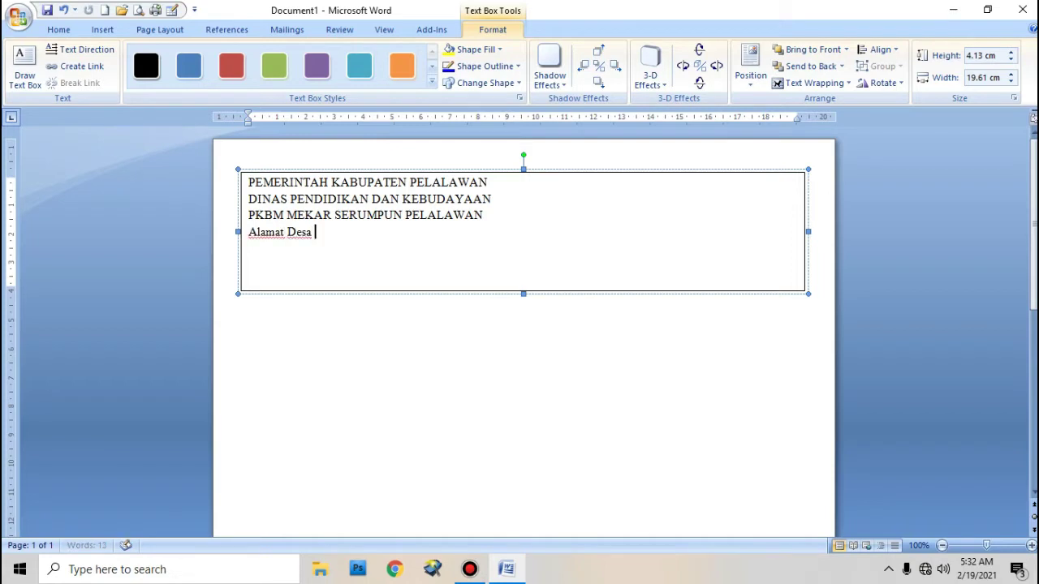
key(BackSpace)
key(BackSpace)
key(BackSpace)
key(BackSpace)
key(BackSpace)
text(: Desa Seg)
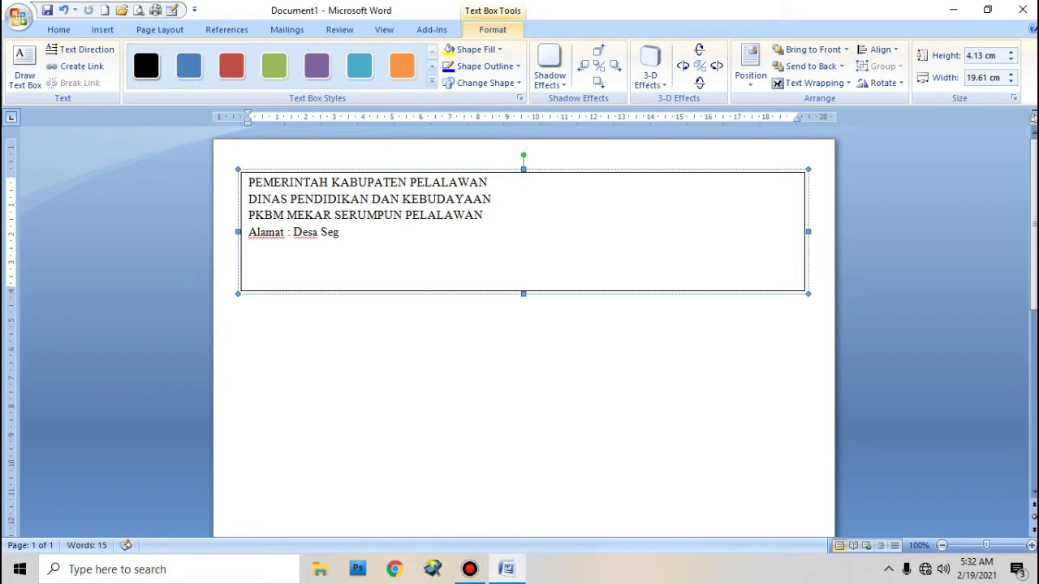
text(ati Kec. L)
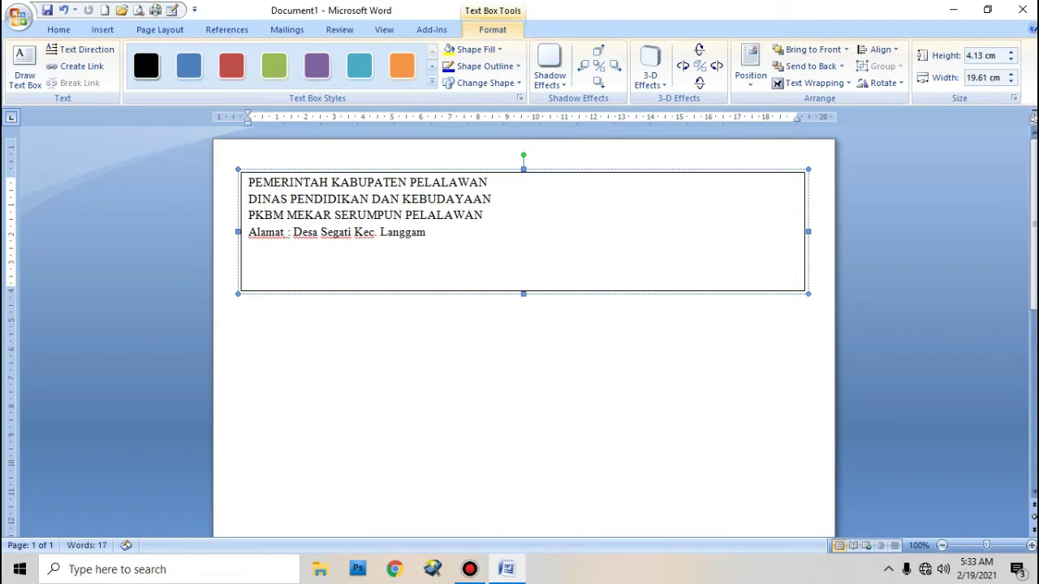
text(anggam Kab. Pela)
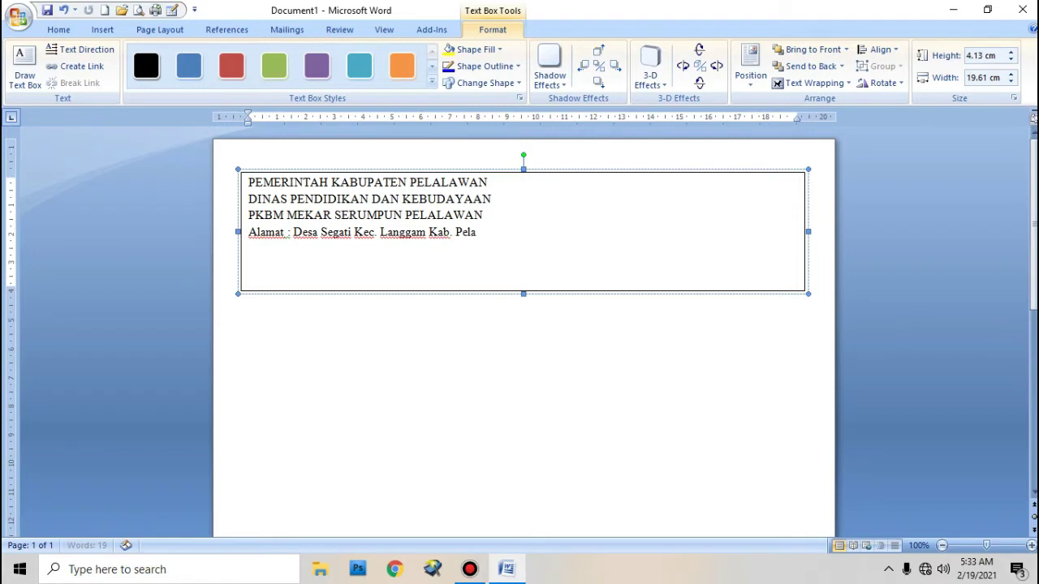
text(lawan Kode Po)
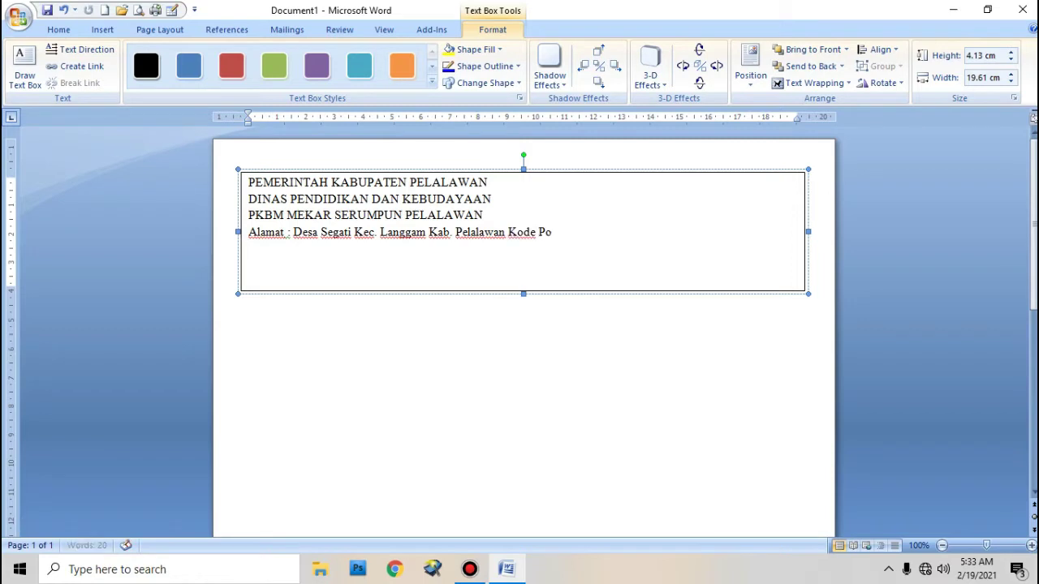
text(s : 28381)
Center all four lines of text within the rectangle.
click(251, 182)
drag(249, 181, 571, 221)
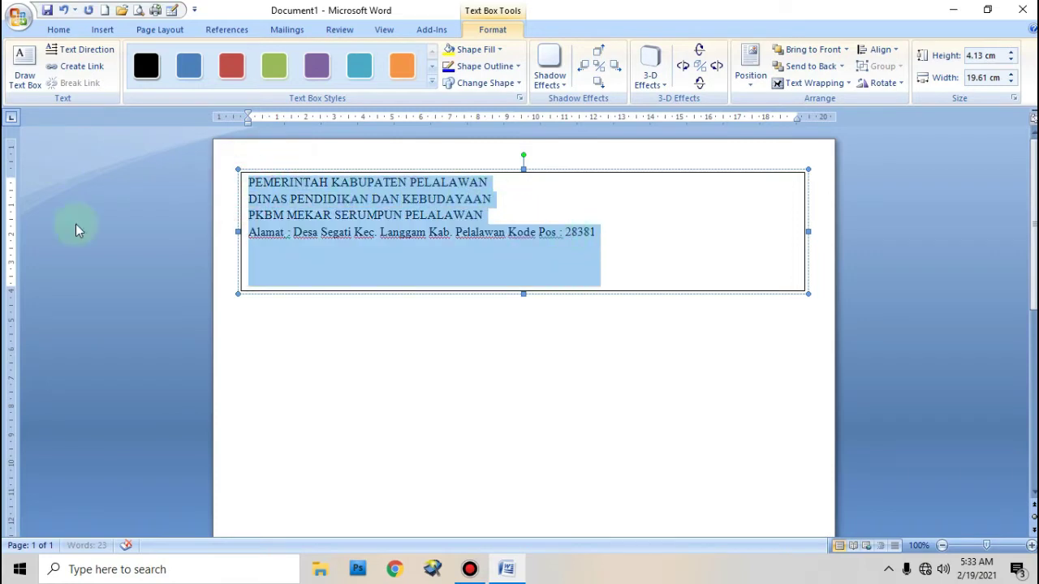
click(58, 29)
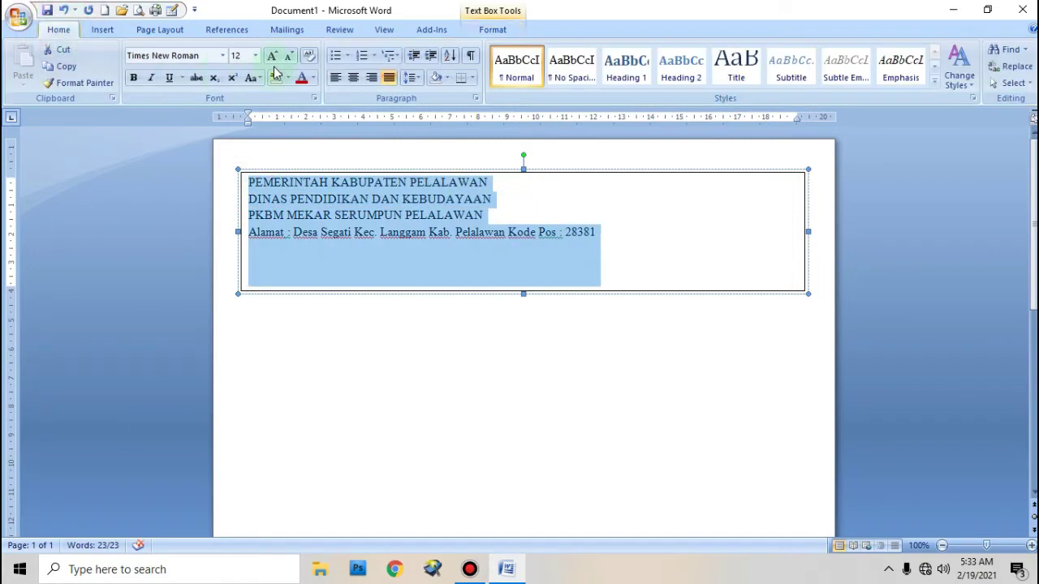
click(354, 81)
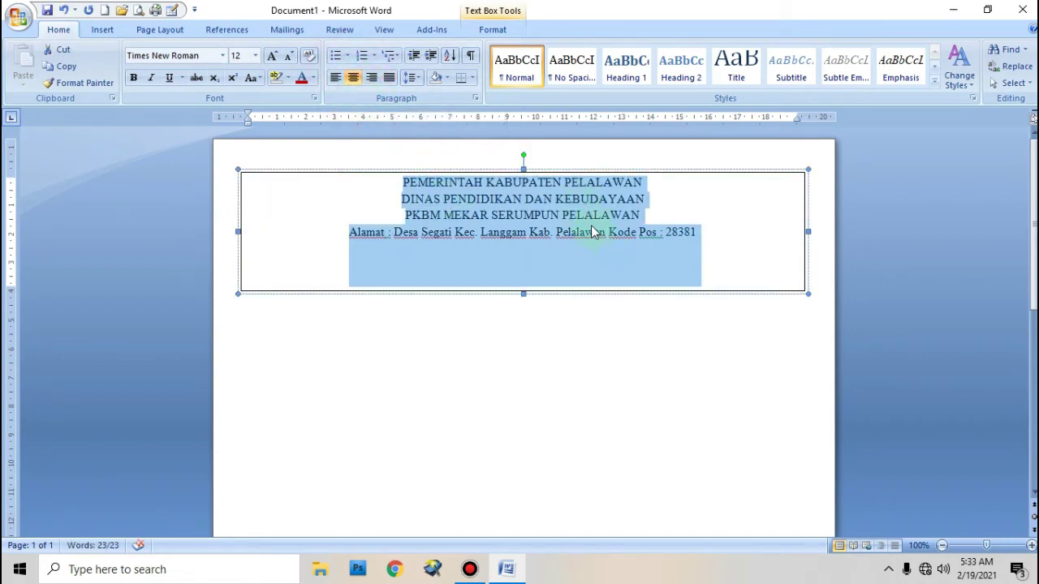
click(541, 230)
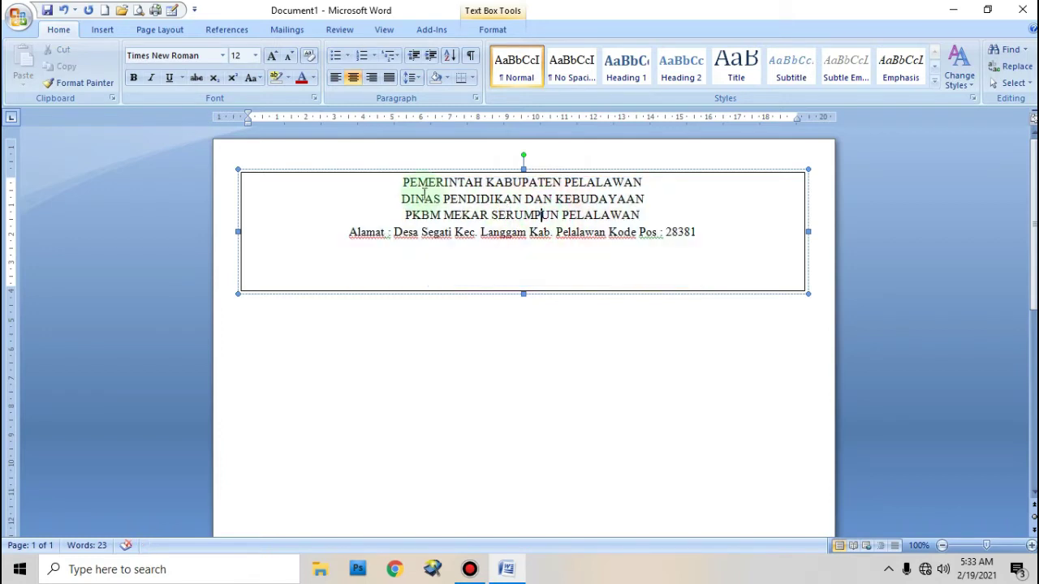
Make the first three letterhead lines bold and set their font size to 16.
click(403, 182)
drag(418, 187, 633, 215)
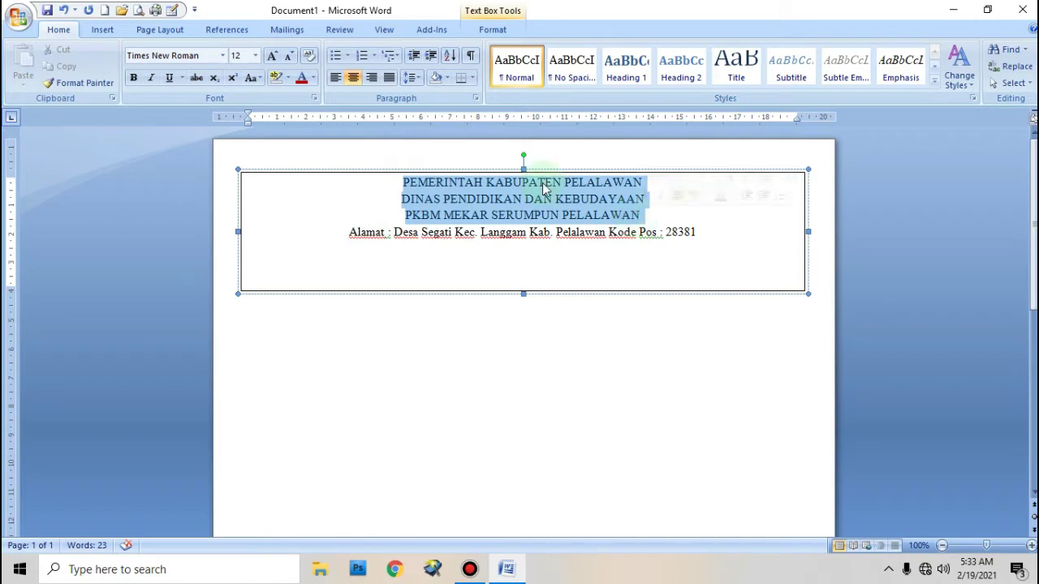
click(134, 78)
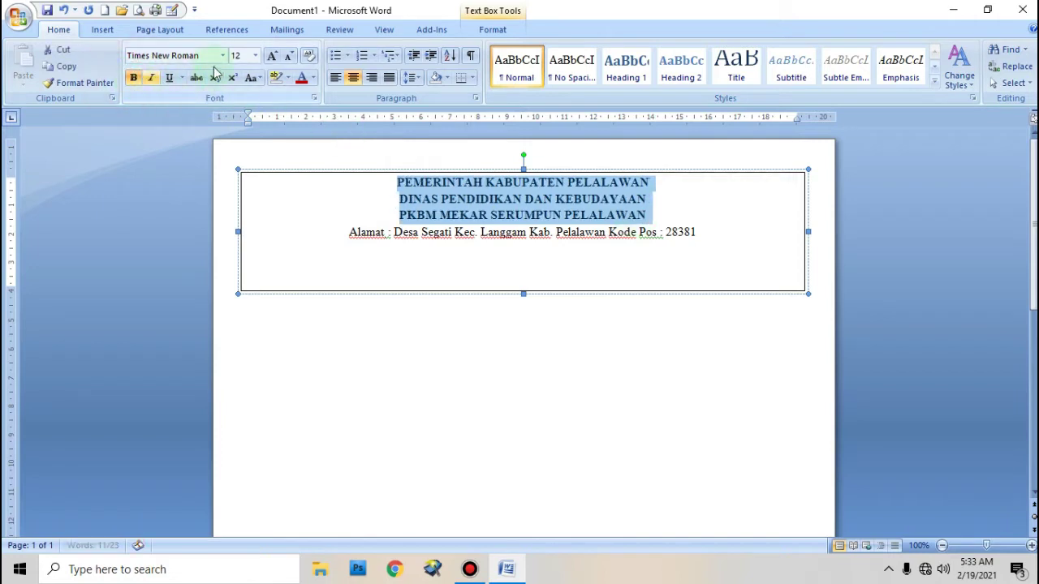
click(255, 58)
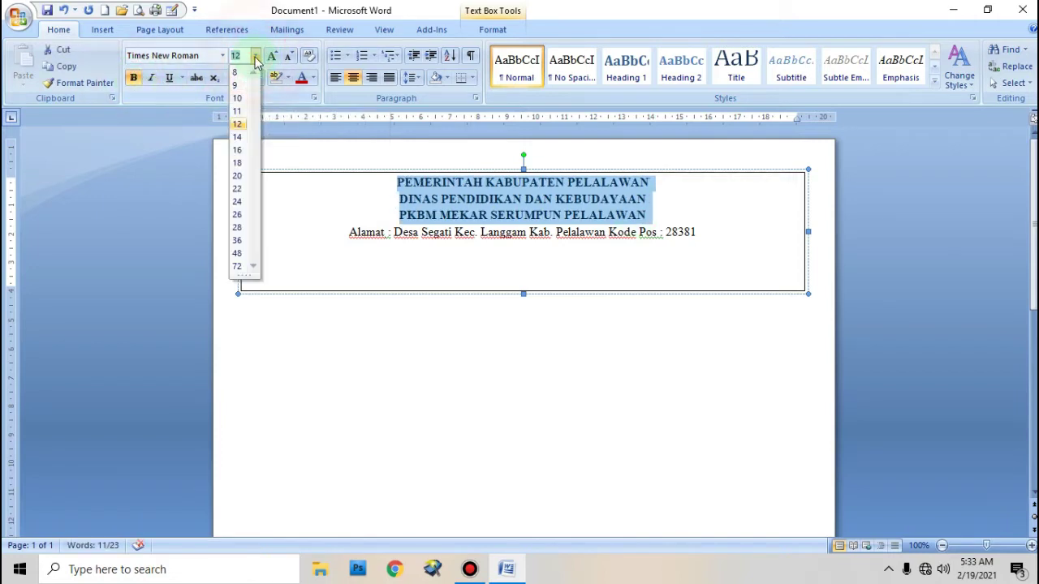
click(238, 153)
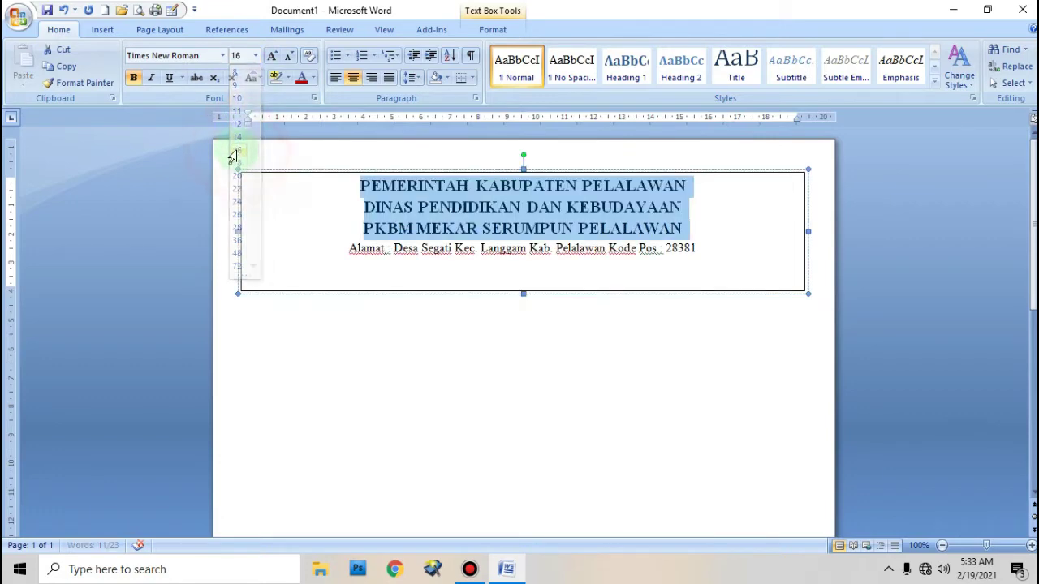
Copy the "PKBM MEKAR SERUMPUN PELALAWAN" line and convert it to black arched WordArt in Arial Black, size 36.
click(371, 228)
drag(363, 228, 680, 229)
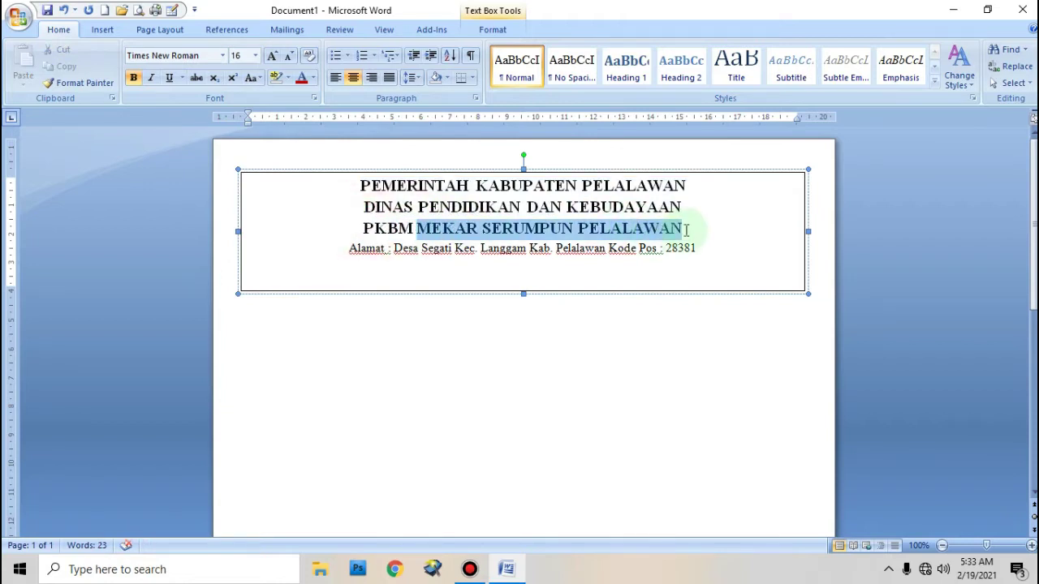
drag(362, 228, 683, 229)
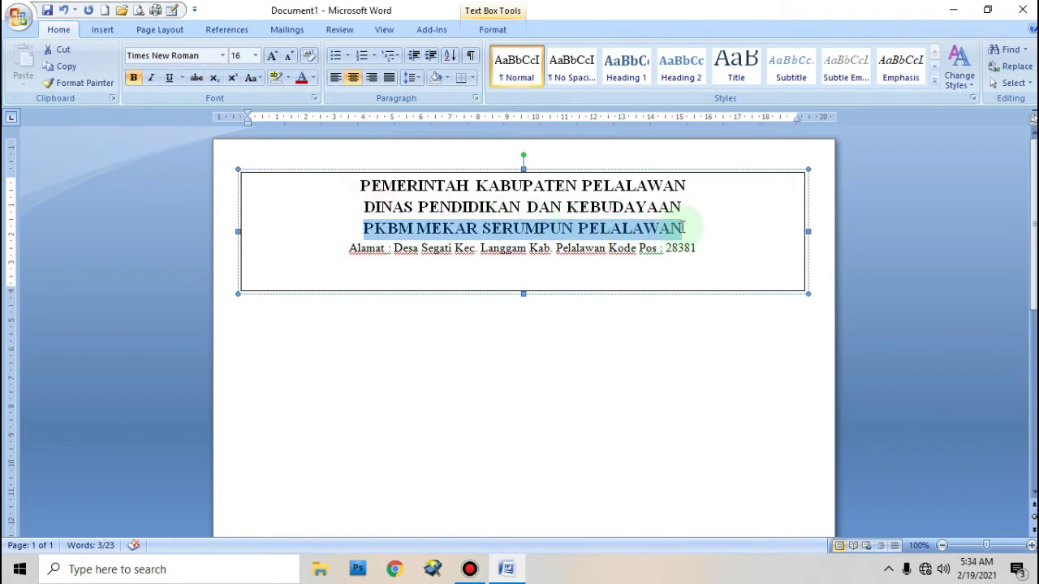
click(64, 66)
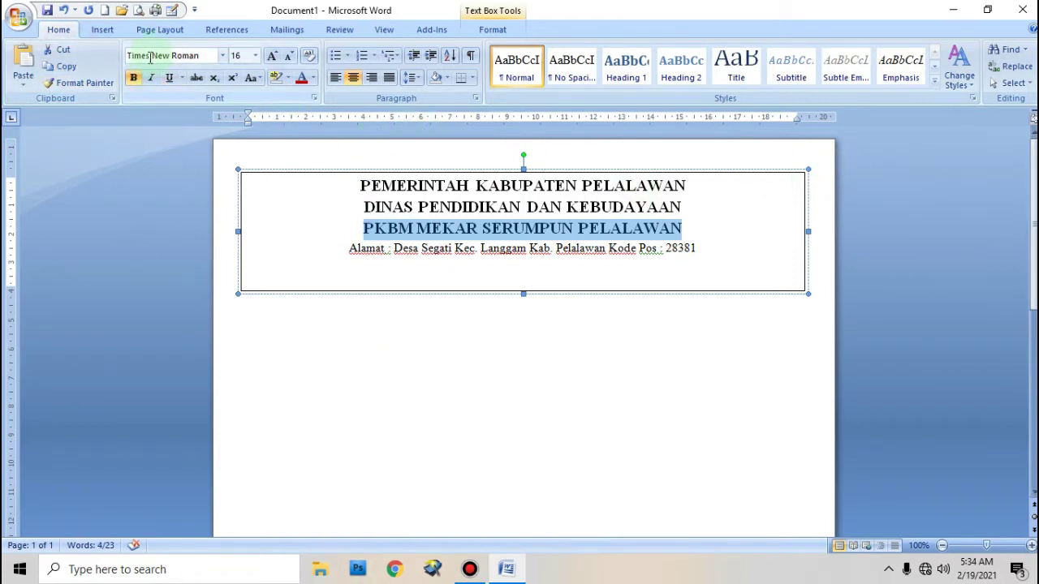
click(105, 30)
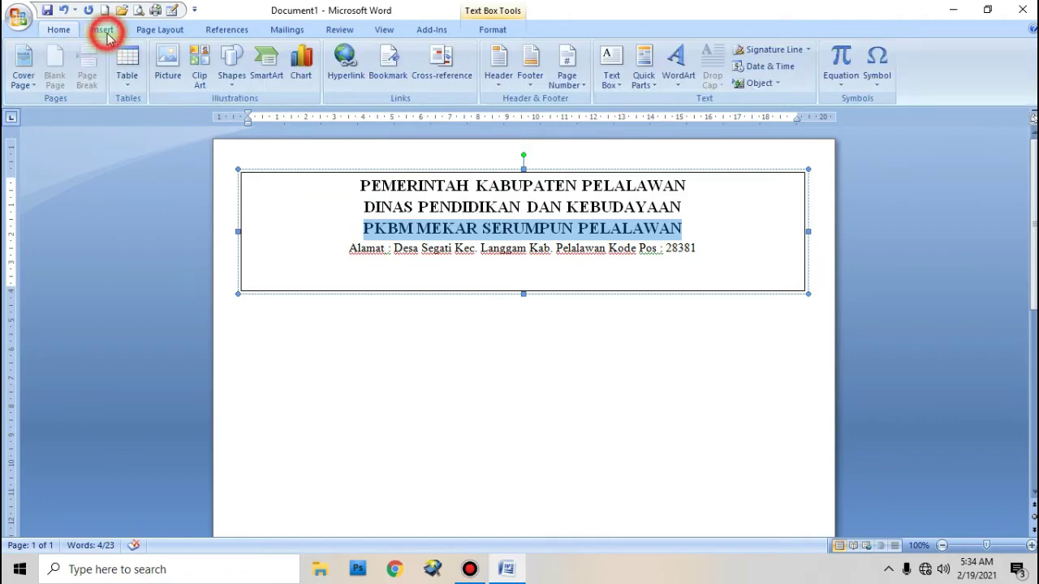
click(678, 69)
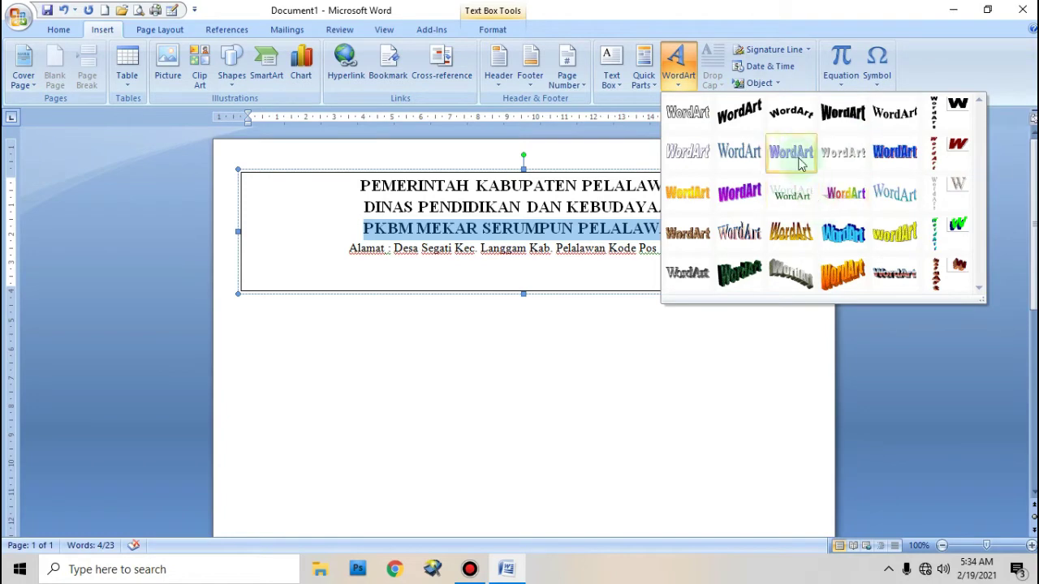
click(794, 116)
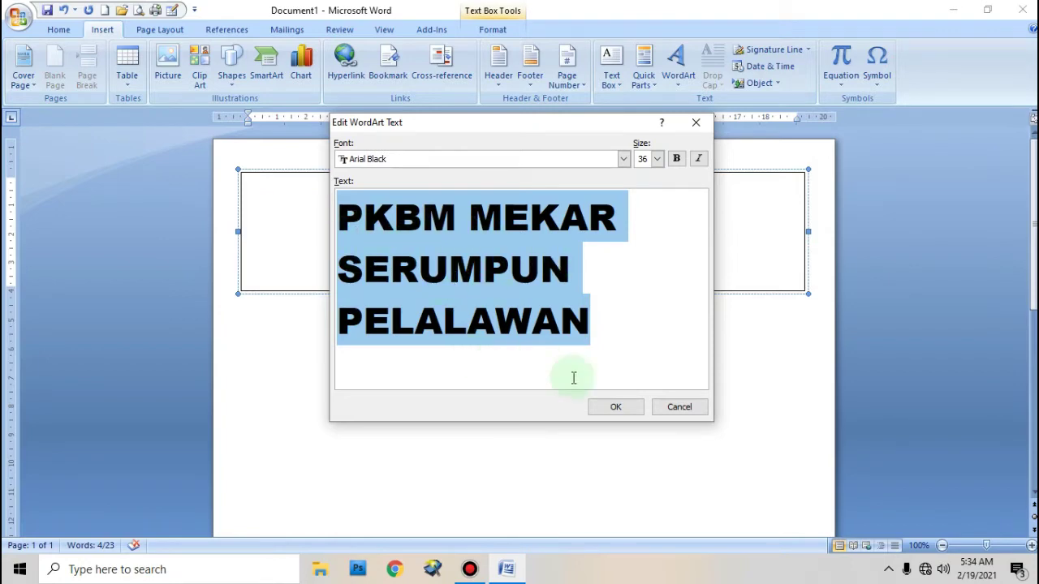
click(618, 408)
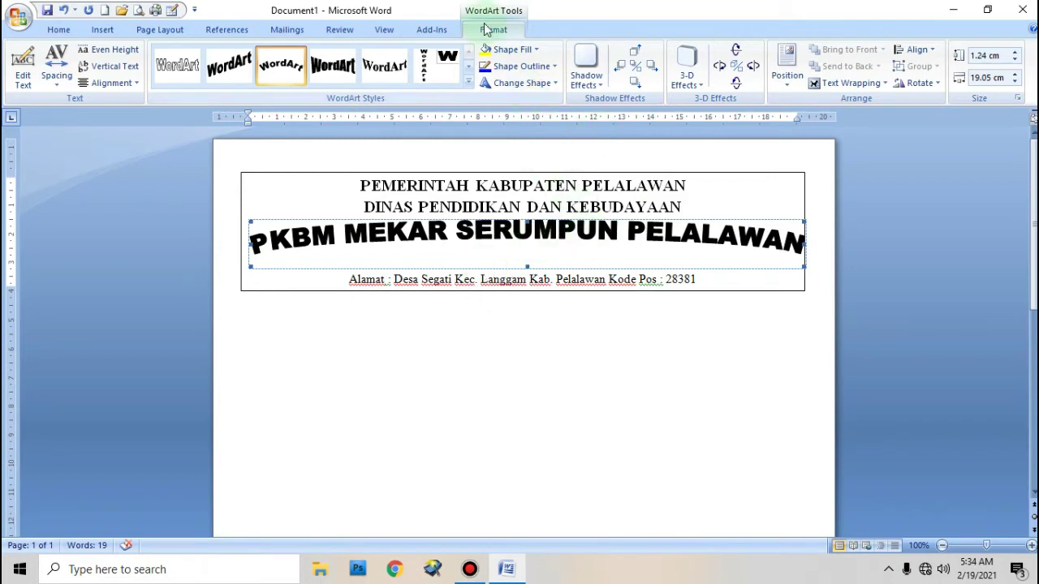
Change the WordArt institution name to the straight text shape and shrink it to about 0.77 cm high and 12.59 cm wide.
click(524, 84)
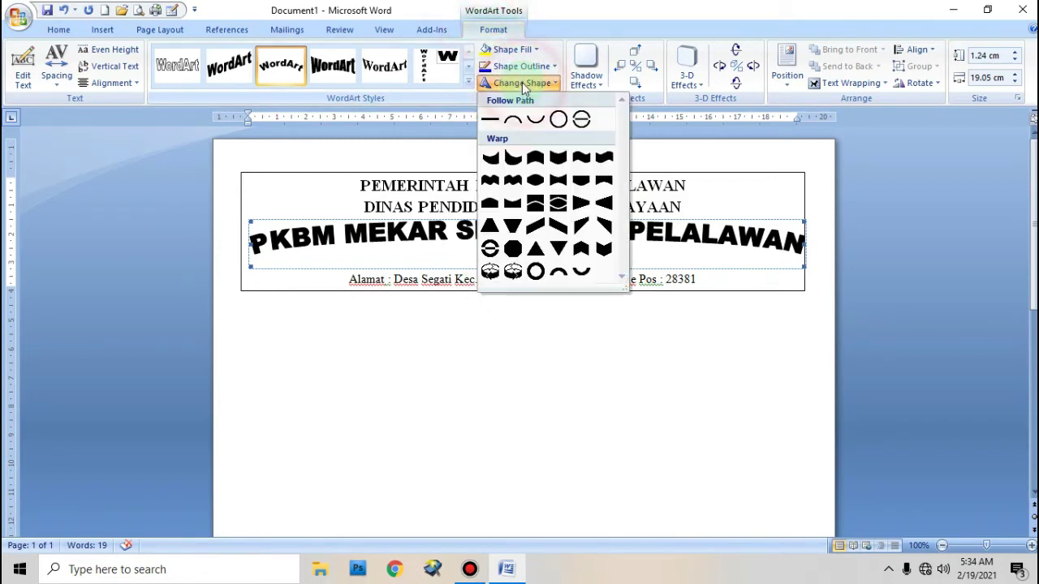
click(489, 121)
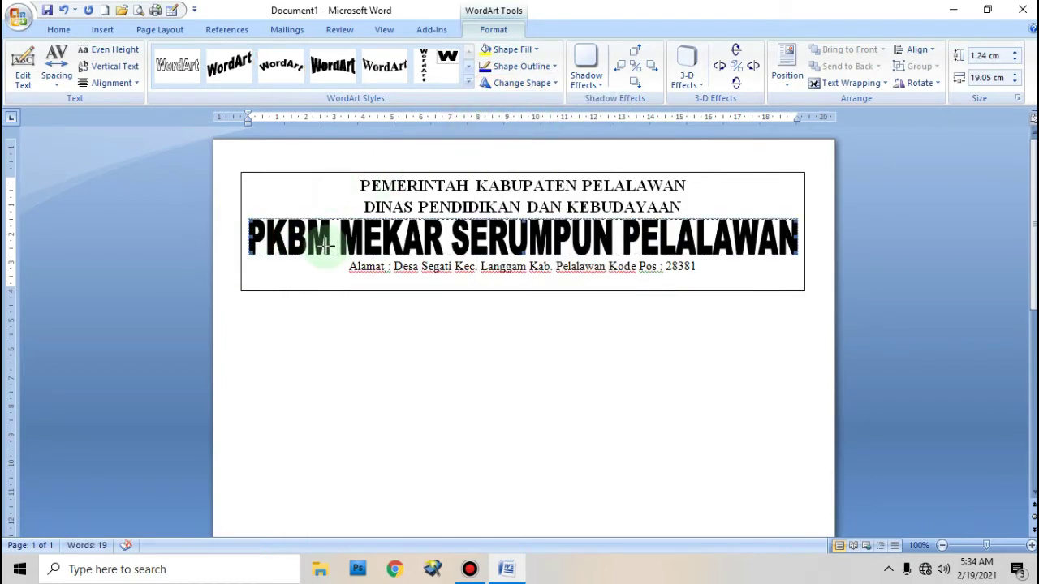
drag(357, 248, 357, 247)
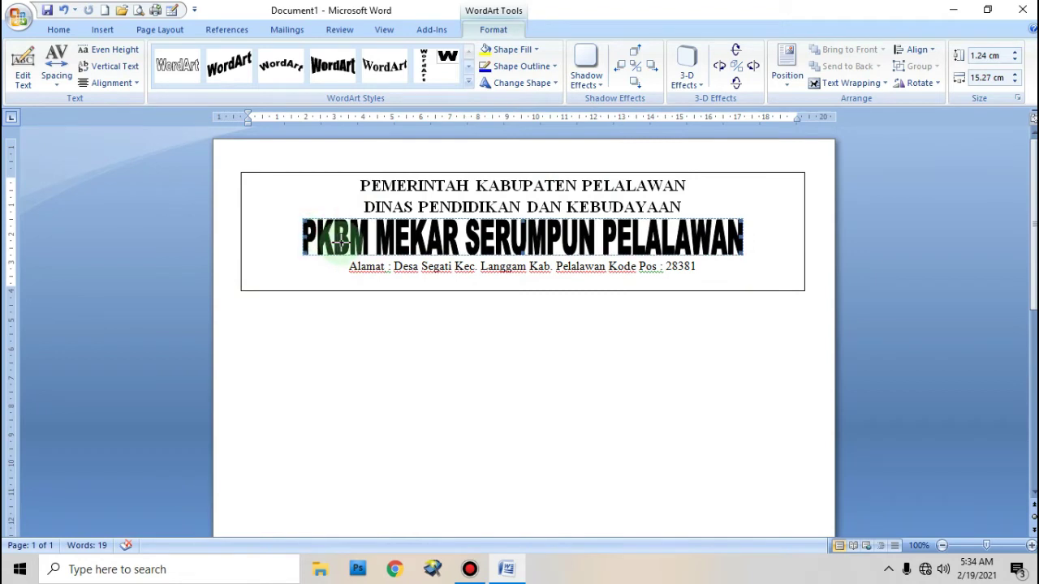
drag(343, 241, 354, 248)
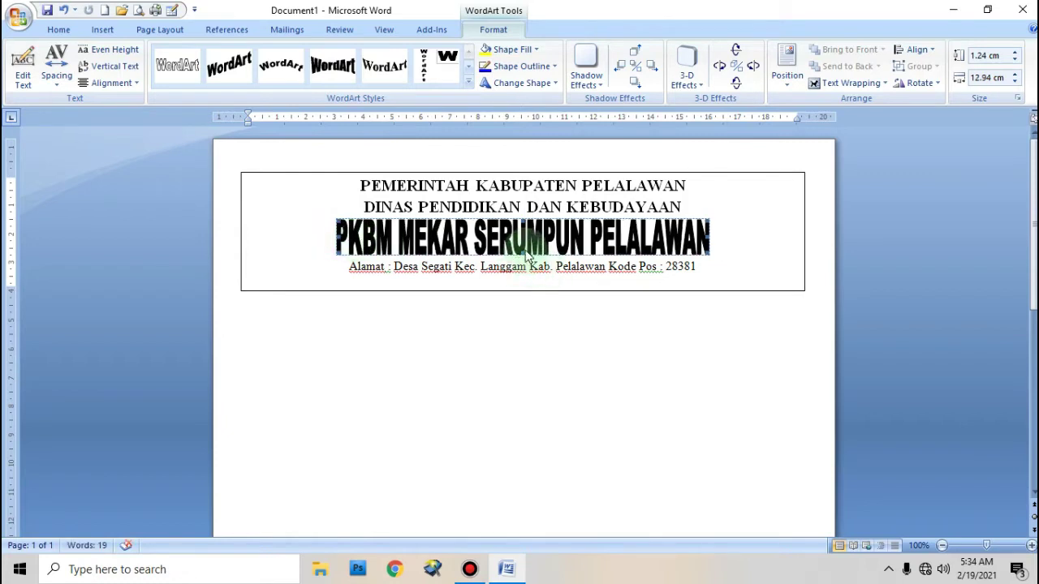
click(521, 253)
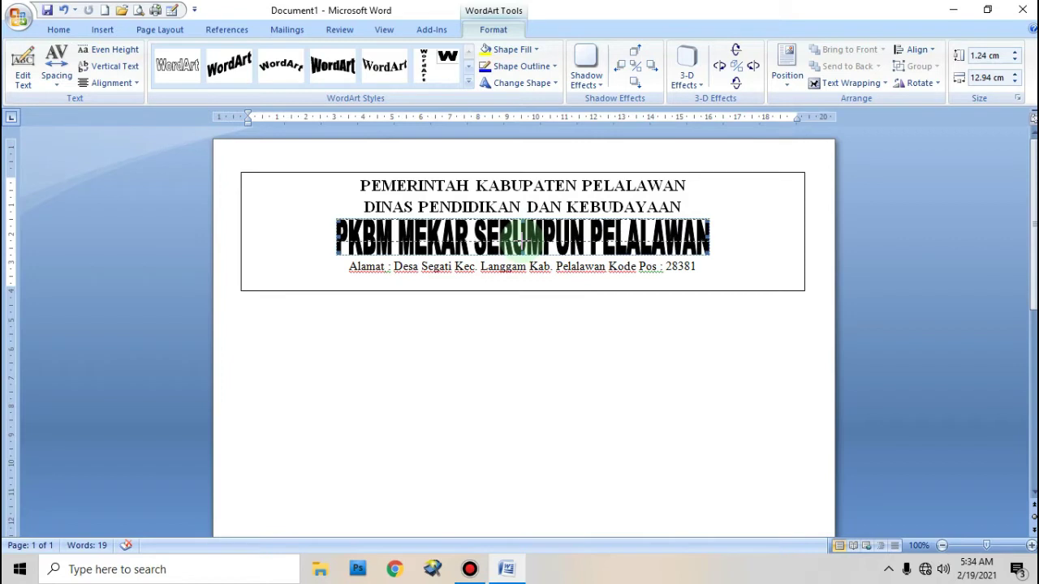
drag(520, 241, 522, 240)
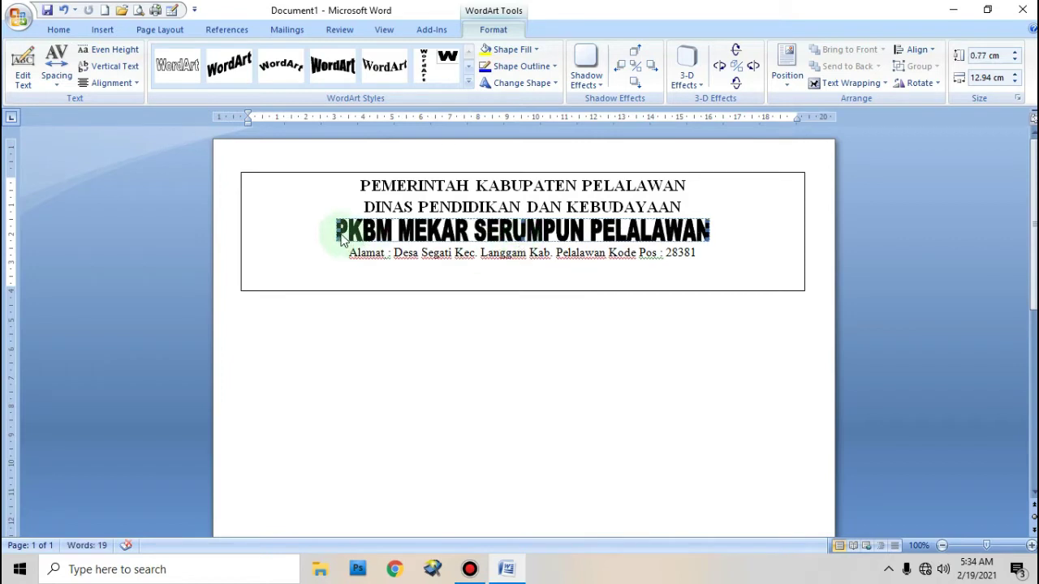
drag(342, 231, 351, 230)
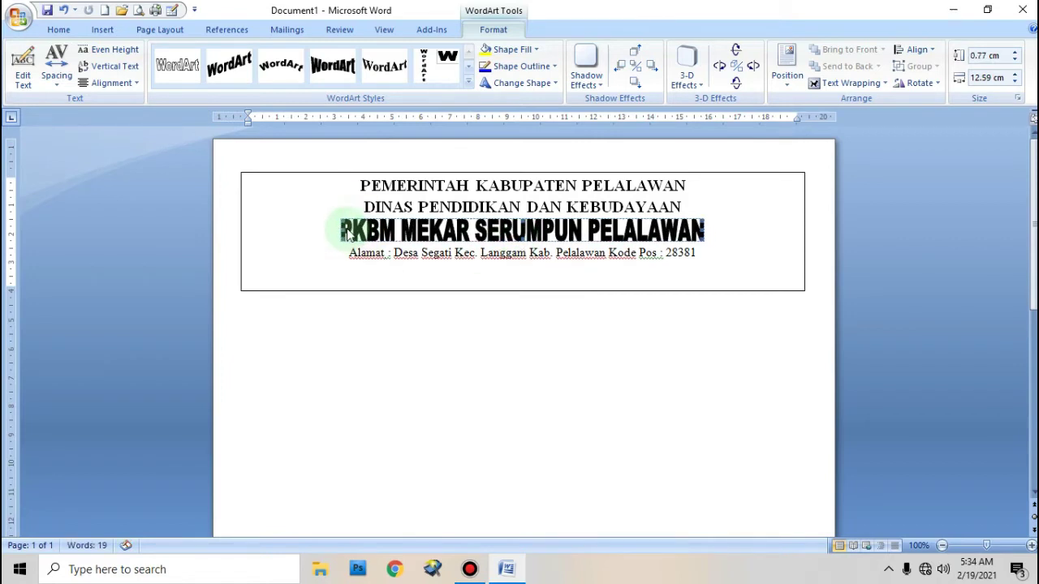
Set the line spacing of the first three letterhead lines, including the WordArt, to 1.5.
click(605, 276)
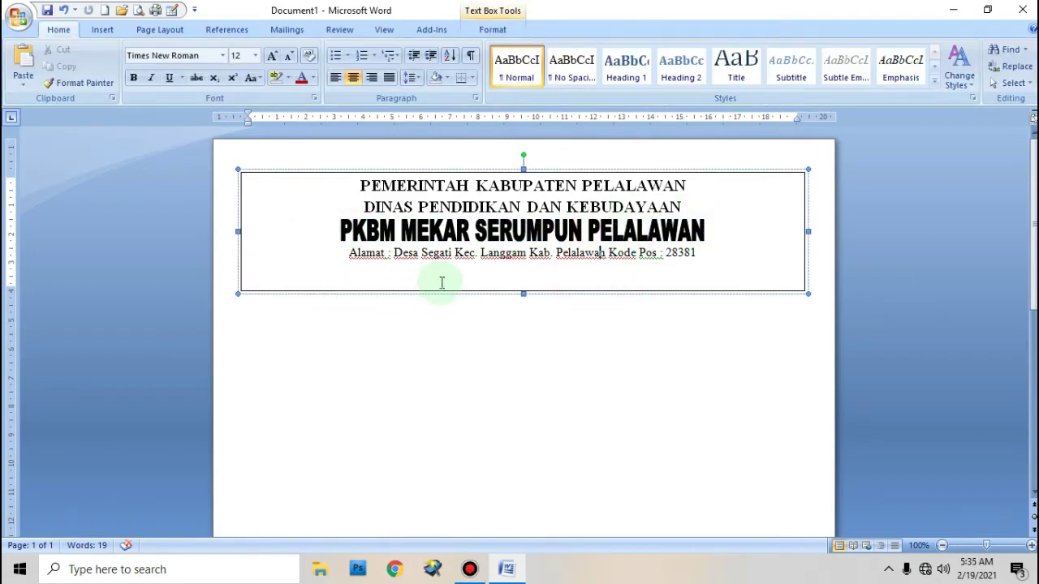
drag(359, 184, 703, 231)
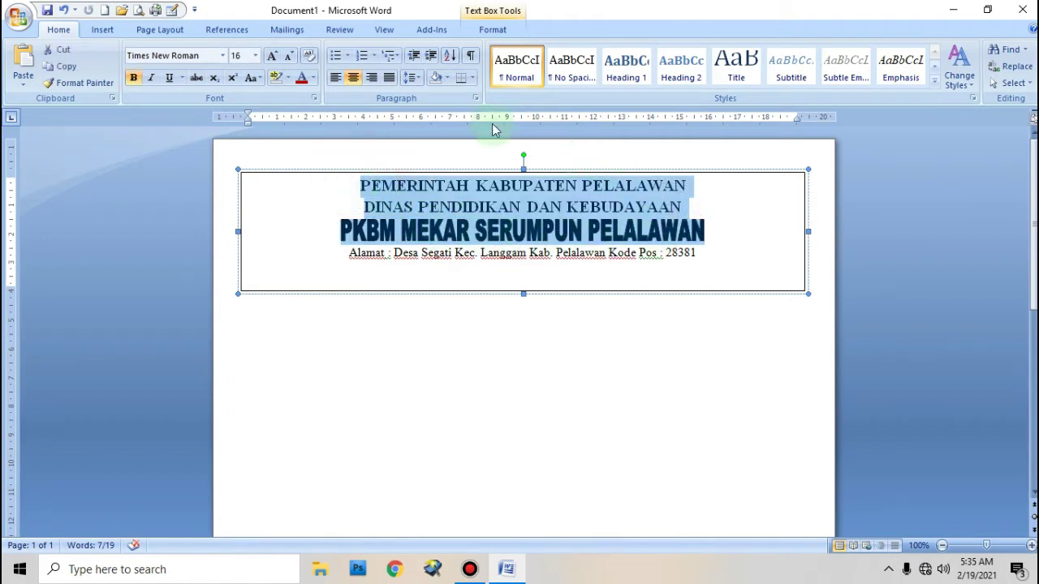
click(418, 79)
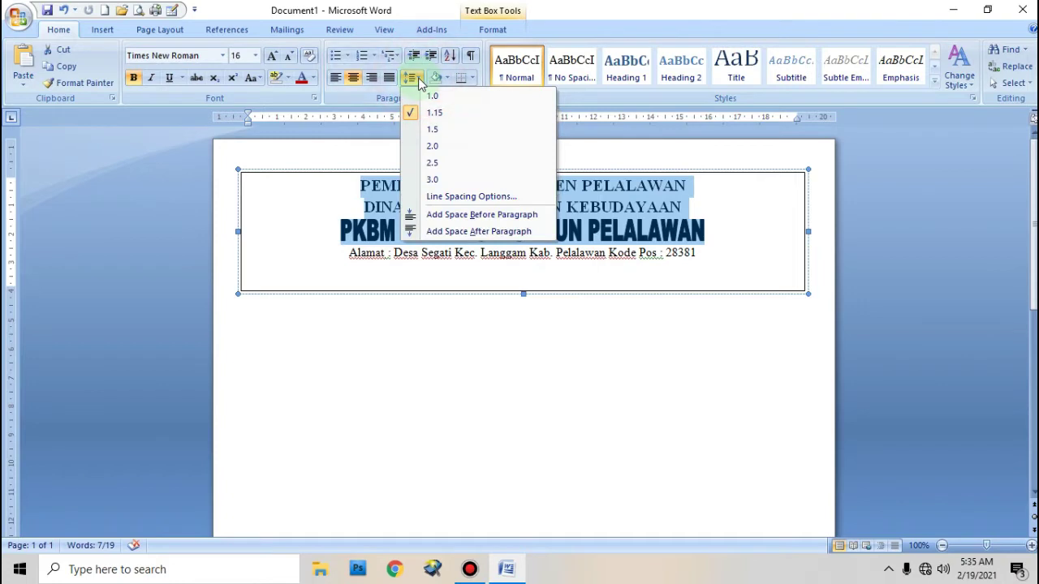
click(433, 133)
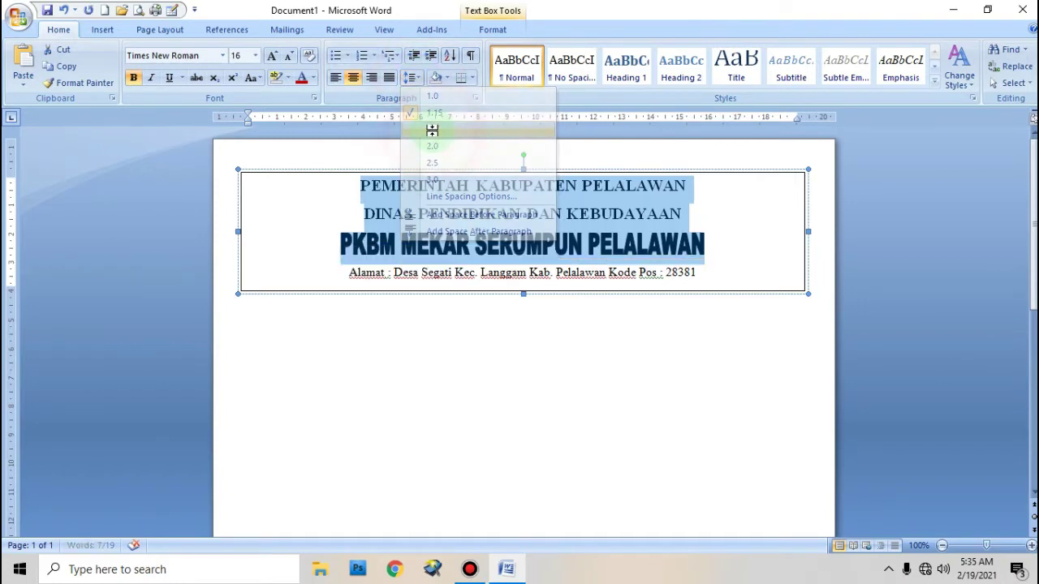
click(421, 215)
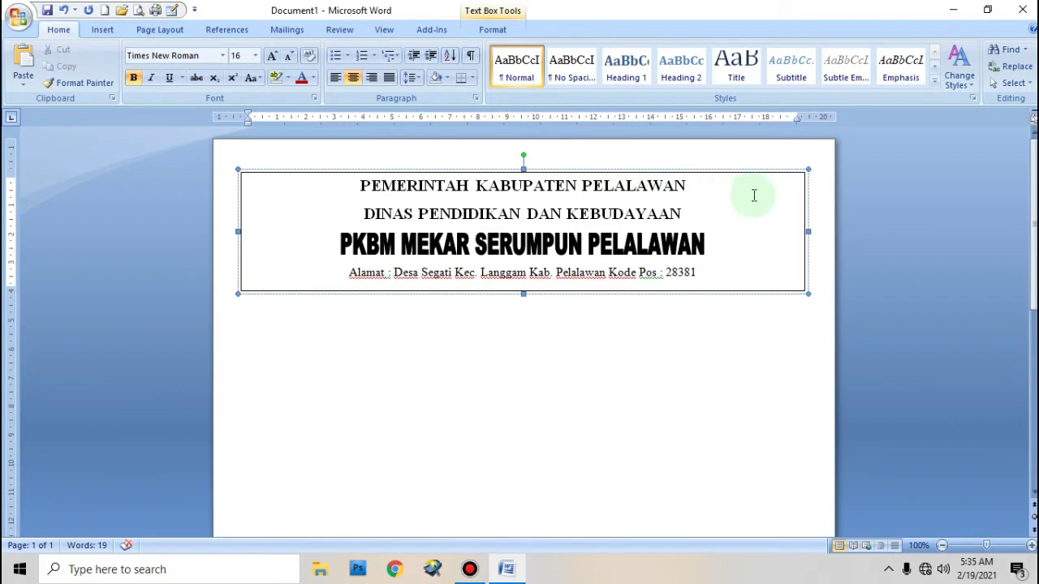
click(102, 31)
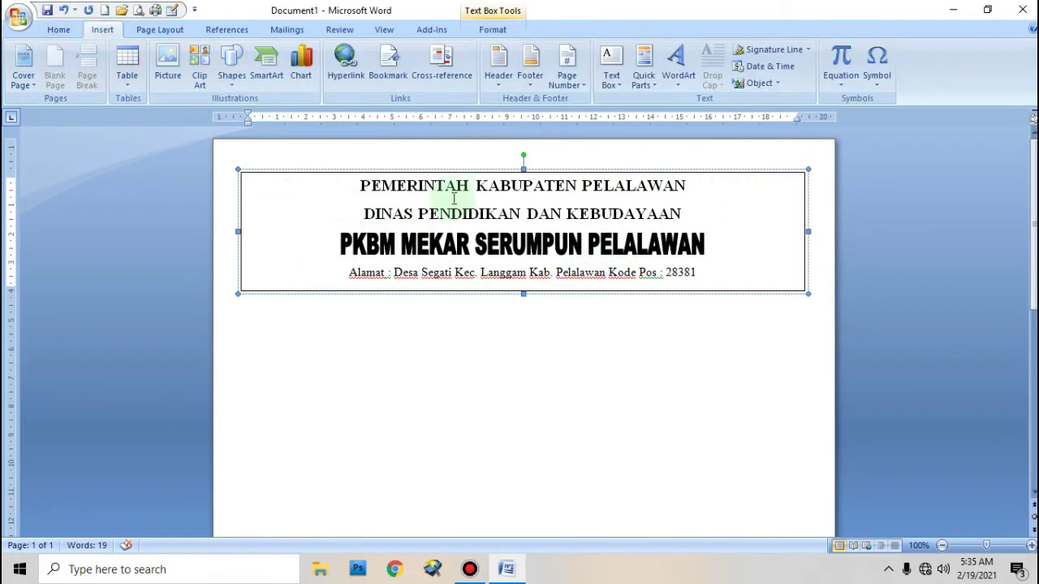
click(169, 65)
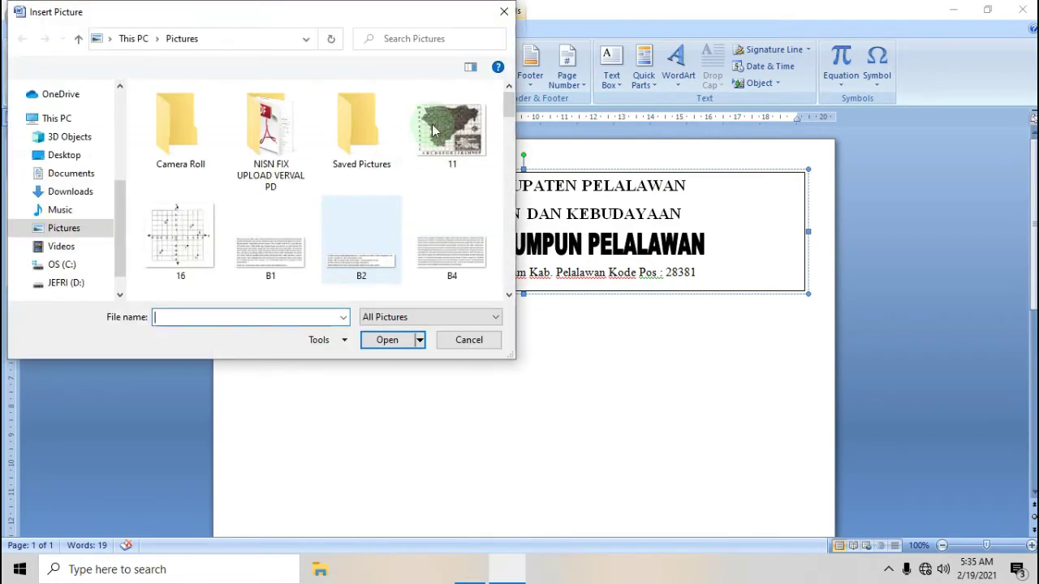
click(504, 12)
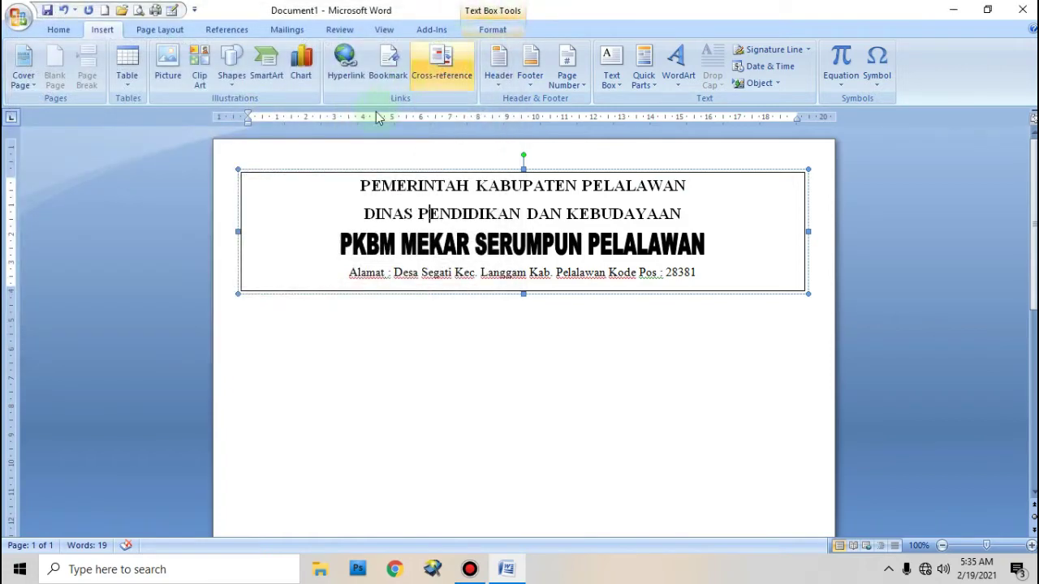
Draw a rectangle about 3.25 cm high and 2.78 cm wide inside the letterhead frame, left of the headings.
click(232, 63)
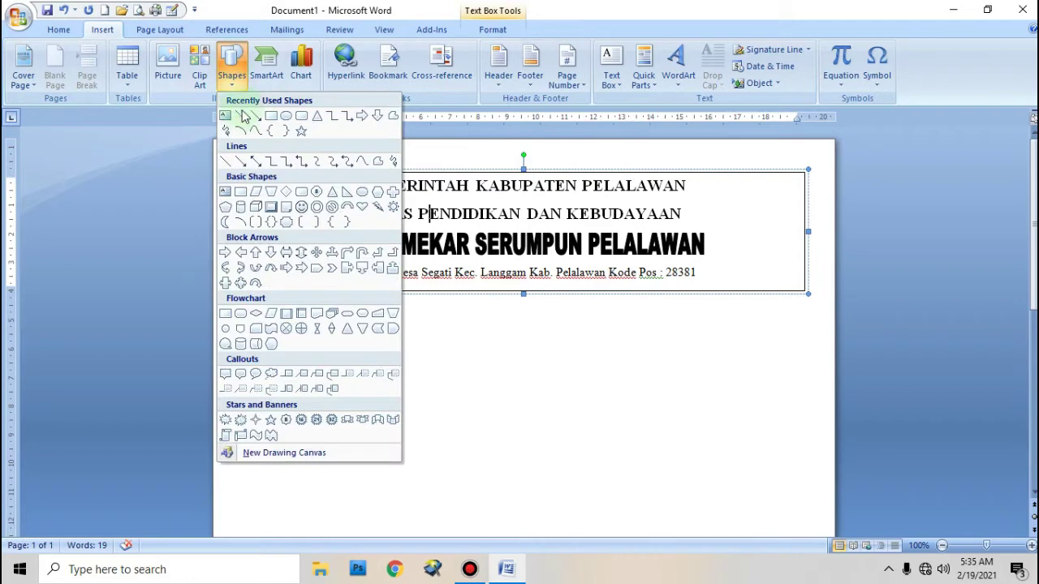
click(272, 122)
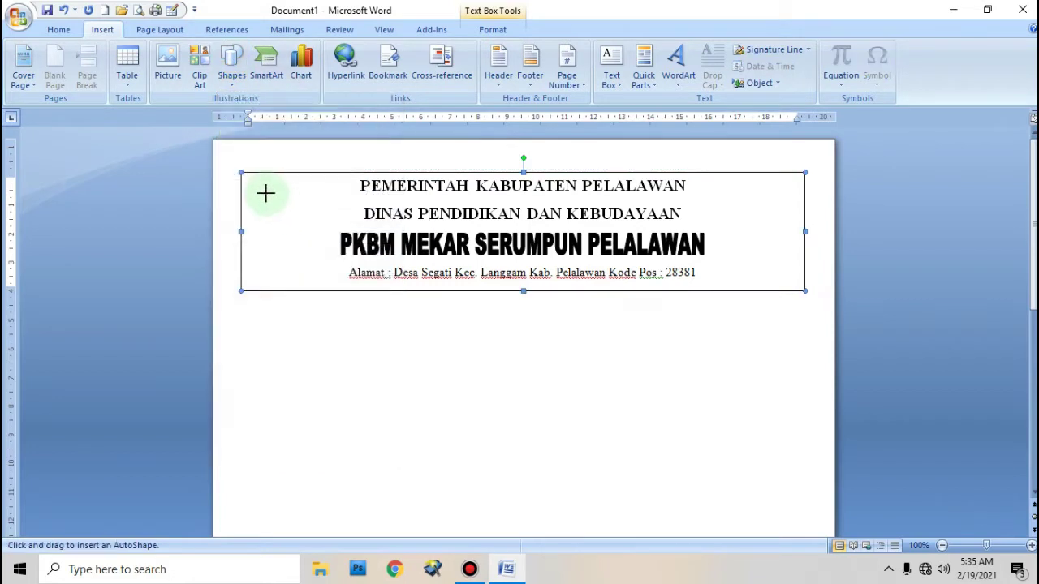
drag(251, 186, 326, 268)
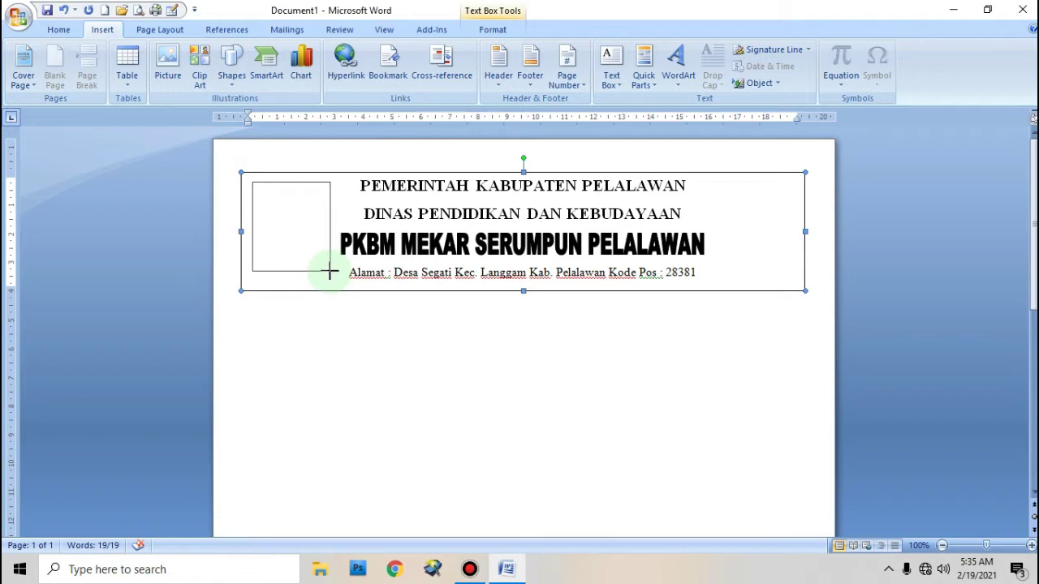
drag(332, 275, 332, 275)
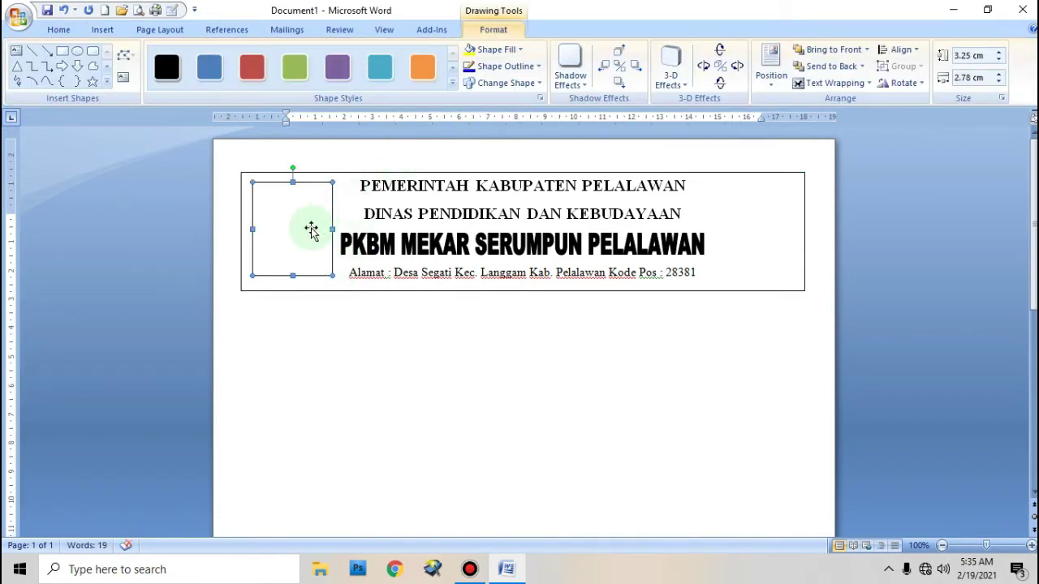
Fill the rectangle left of the headings with the Pelalawan_logo picture from the LOGO folder on drive D.
click(518, 50)
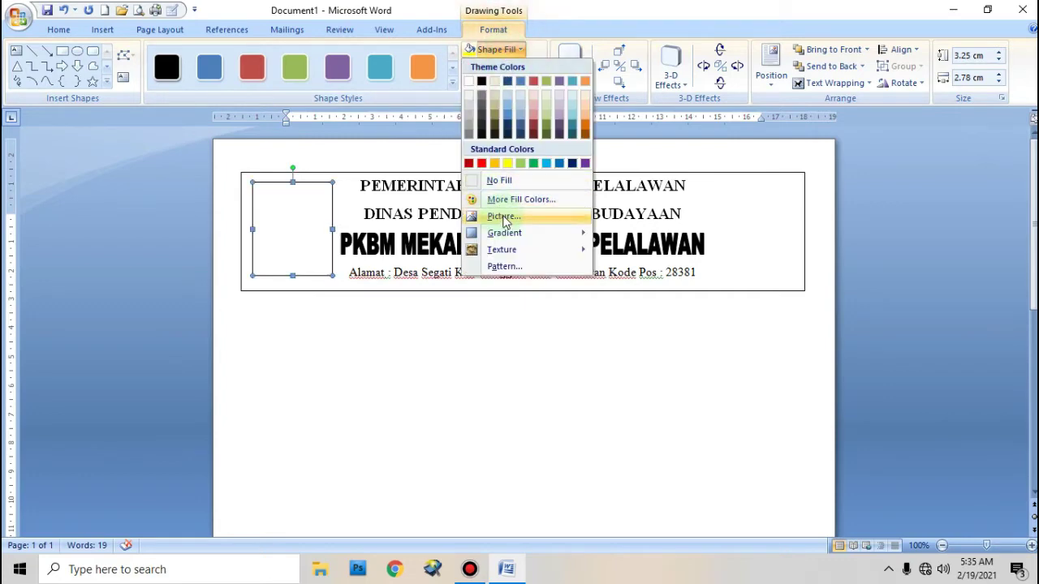
click(503, 217)
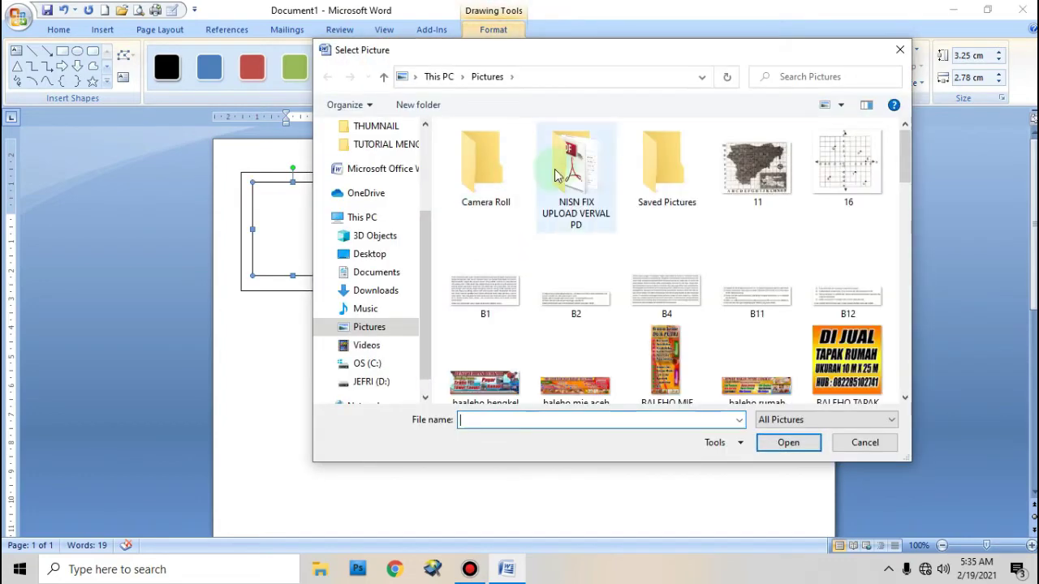
scroll(425, 251, down, 1)
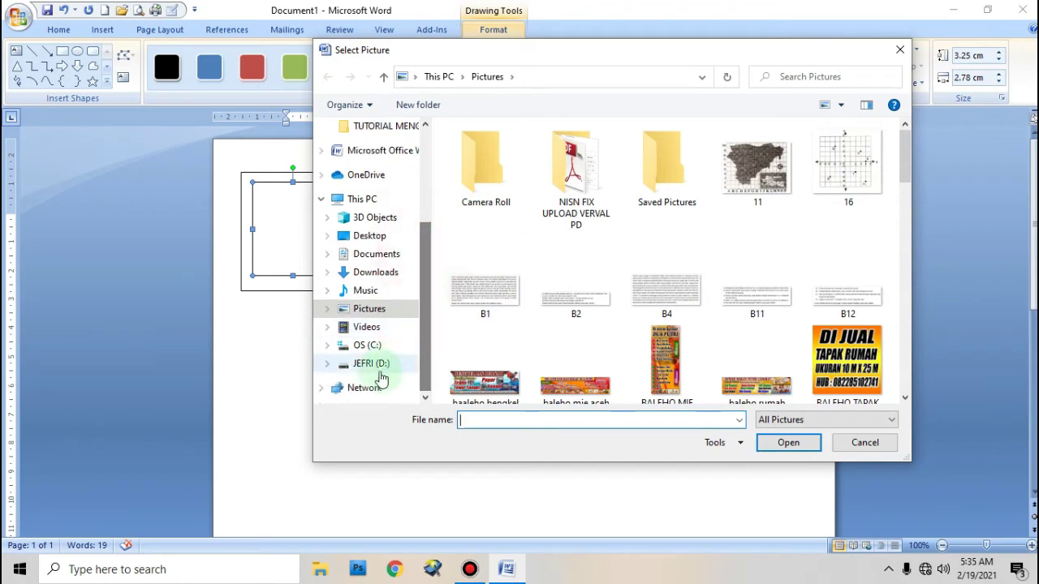
click(366, 365)
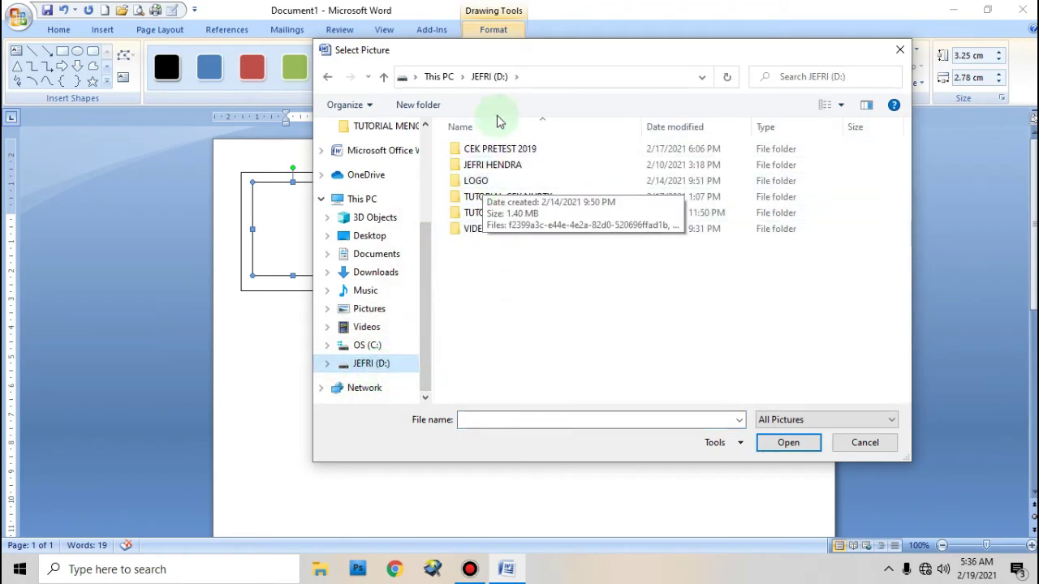
double_click(476, 183)
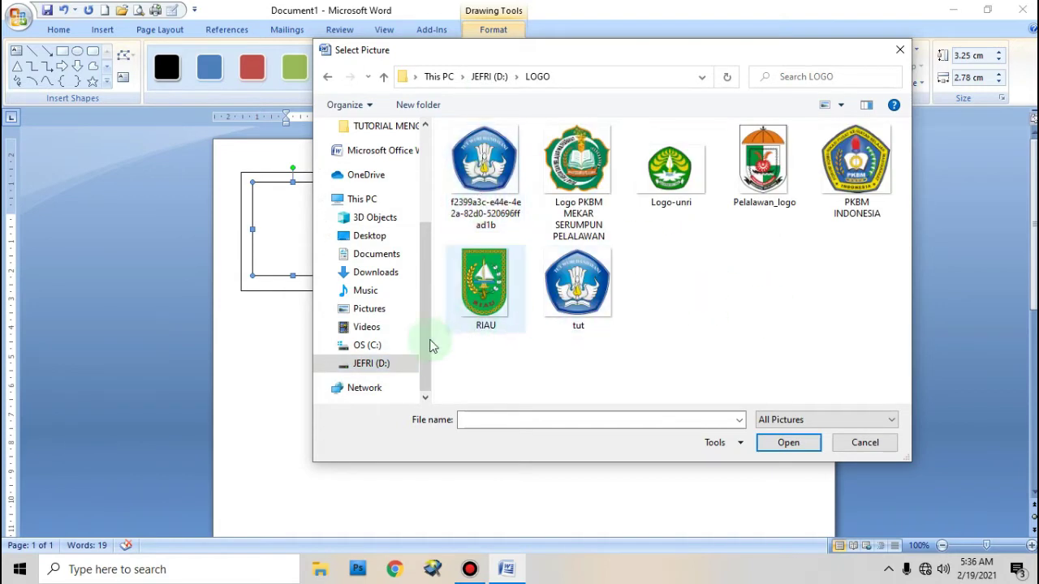
click(777, 180)
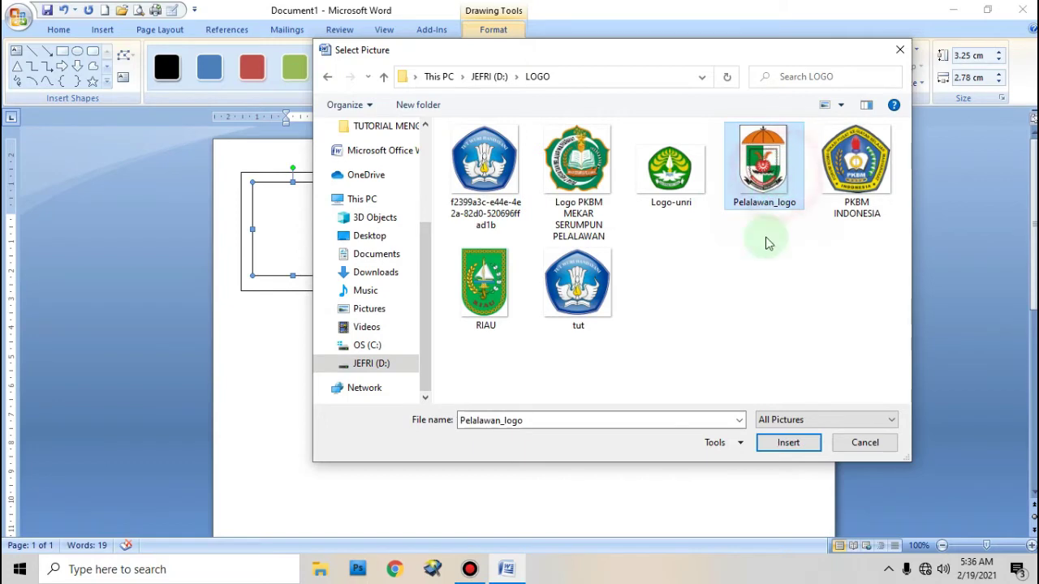
click(788, 442)
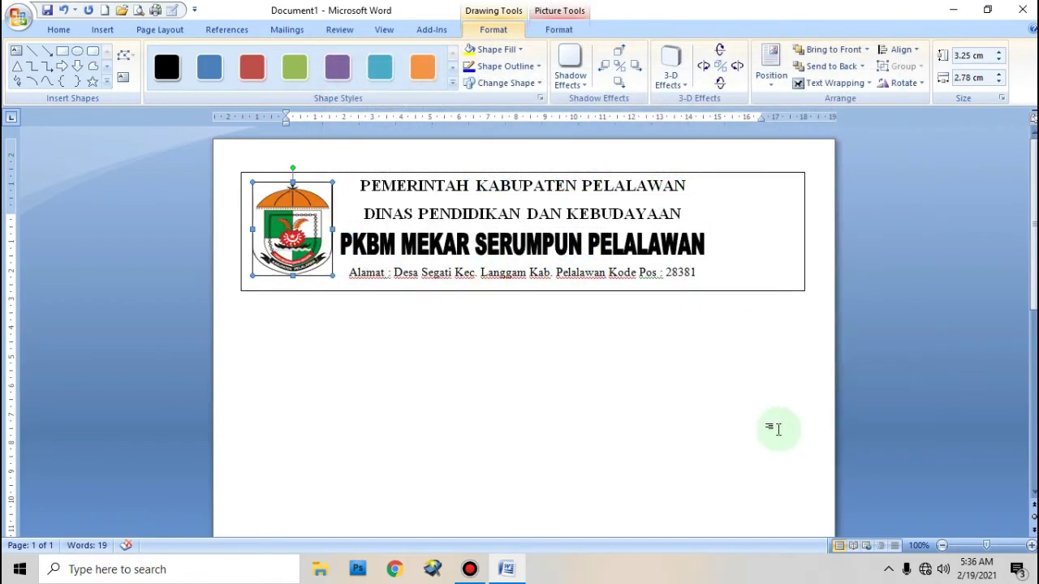
Narrow the Pelalawan logo rectangle from its left side to about 2.33 cm wide and remove its outline.
drag(252, 229, 266, 228)
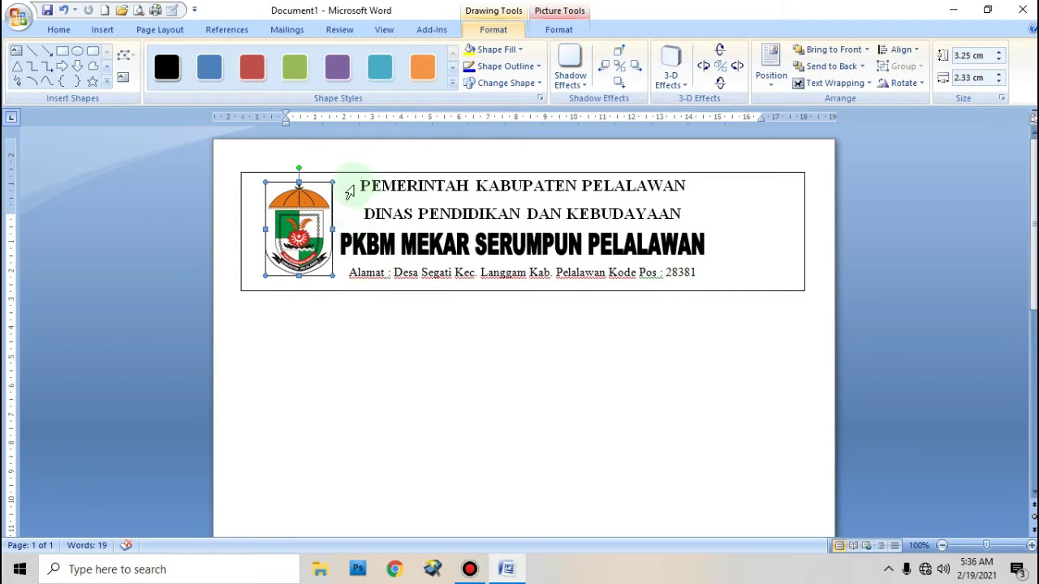
click(360, 184)
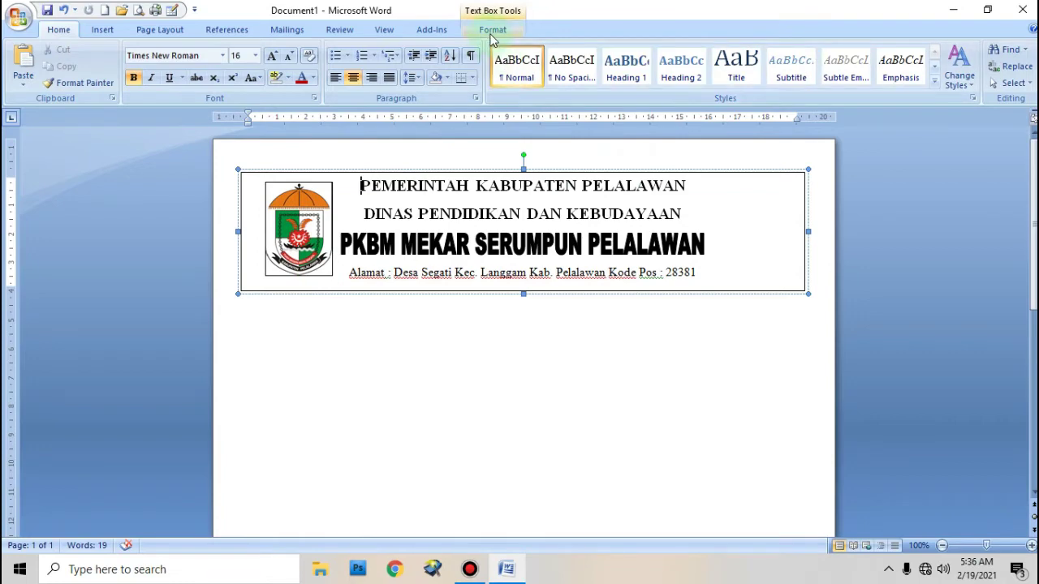
double_click(300, 273)
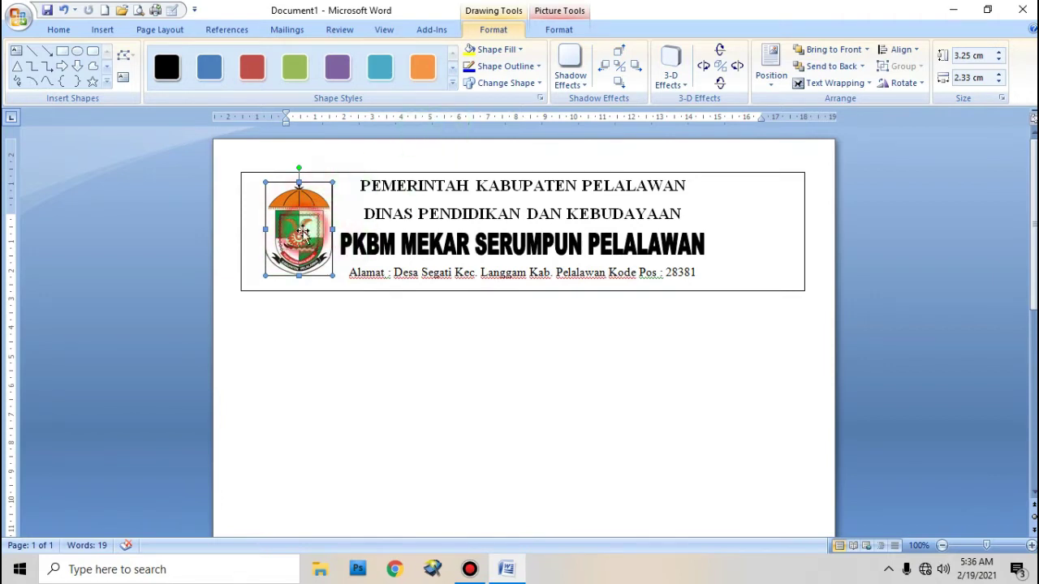
click(500, 28)
click(527, 66)
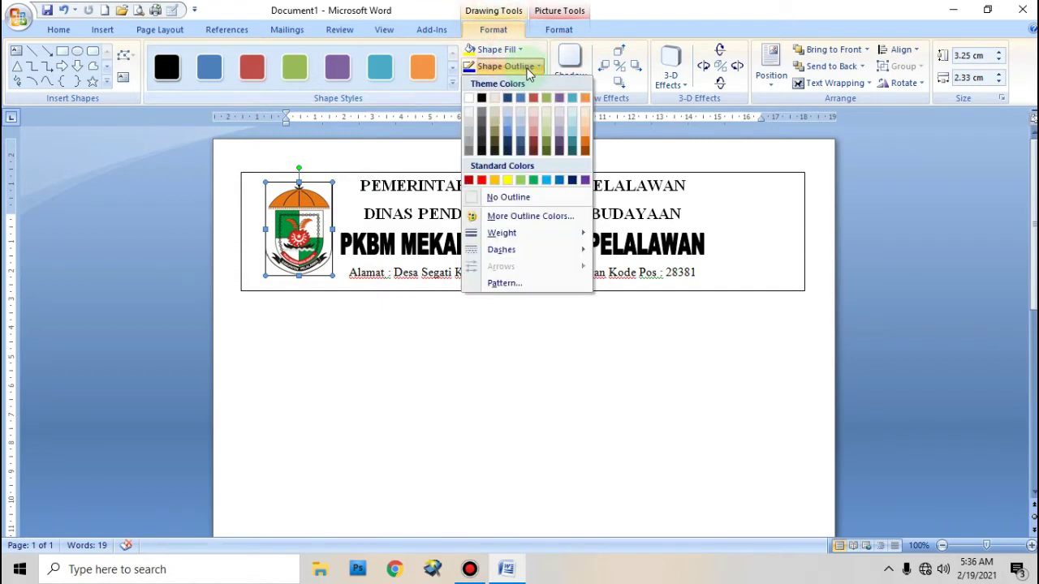
click(500, 199)
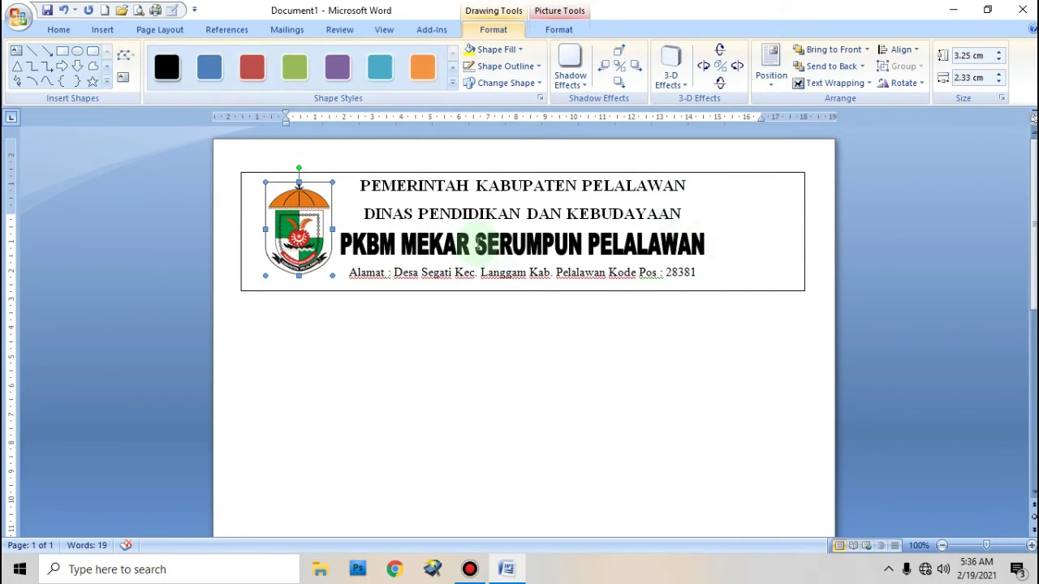
Draw a second rectangle about 3.39 cm high and 2.51 cm wide inside the letterhead frame, right of the headings.
click(100, 30)
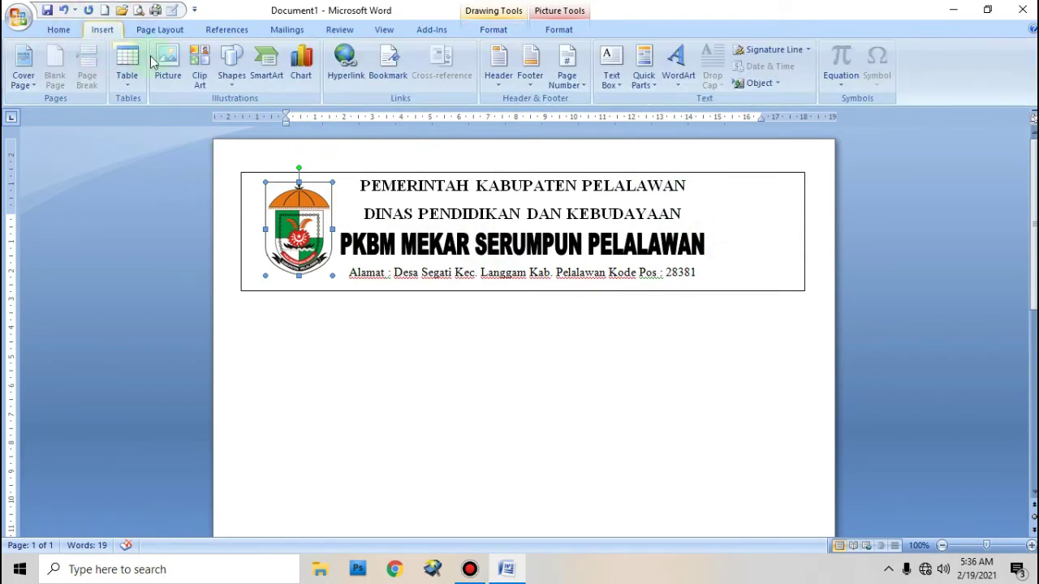
click(229, 63)
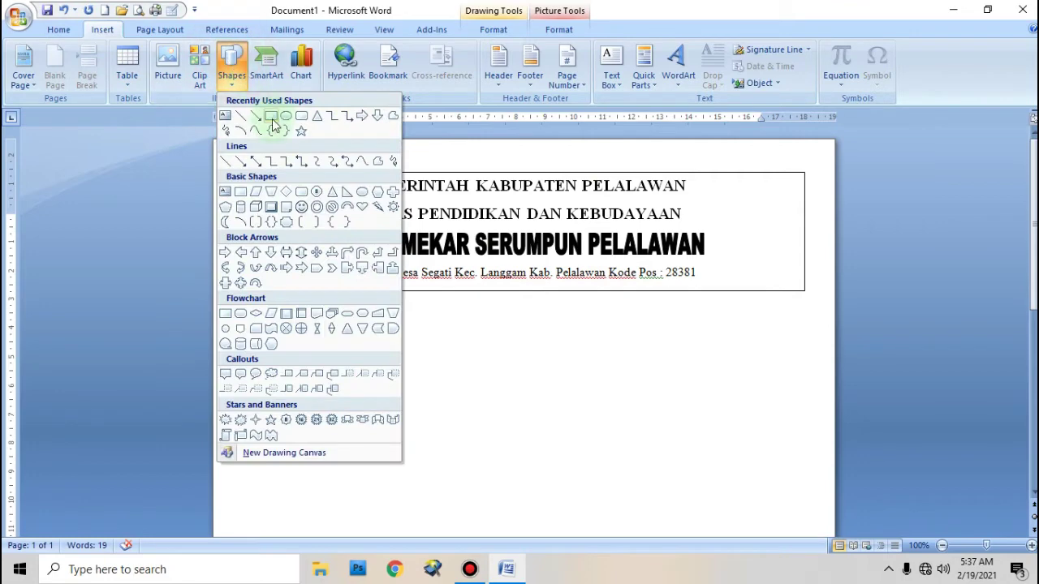
click(271, 119)
mouse_move(719, 182)
mouse_down()
mouse_move(758, 267)
mouse_move(791, 279)
mouse_up()
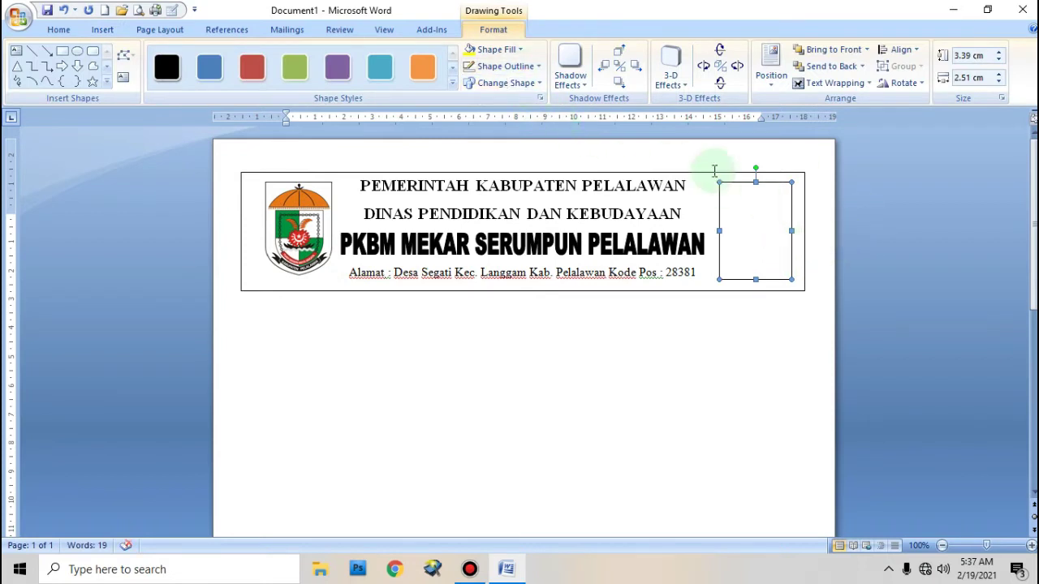
Fill the rectangle right of the headings with the Logo PKBM MEKAR SERUMPUN PELALAWAN picture from the LOGO folder.
click(491, 49)
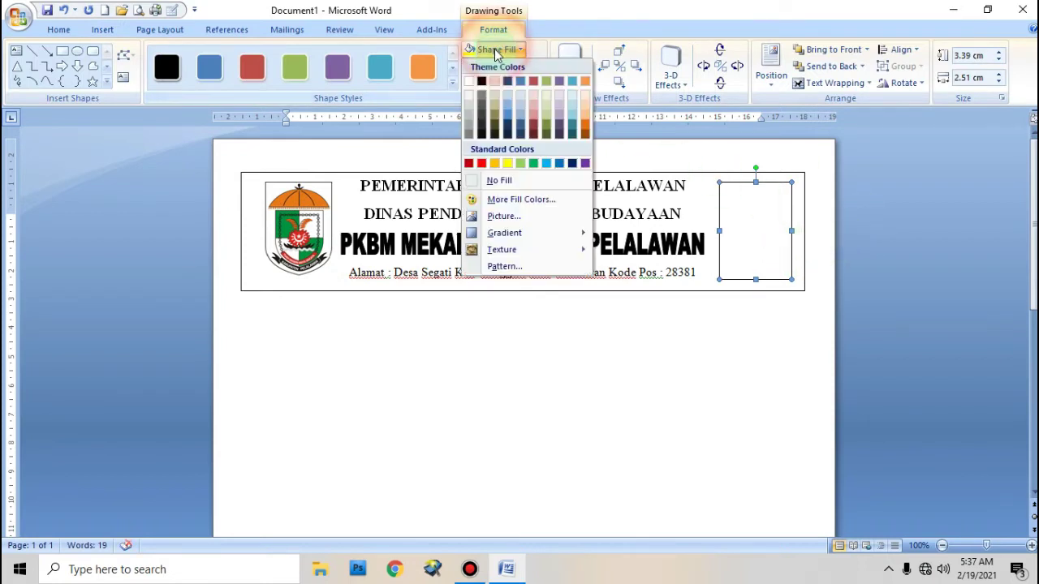
click(505, 216)
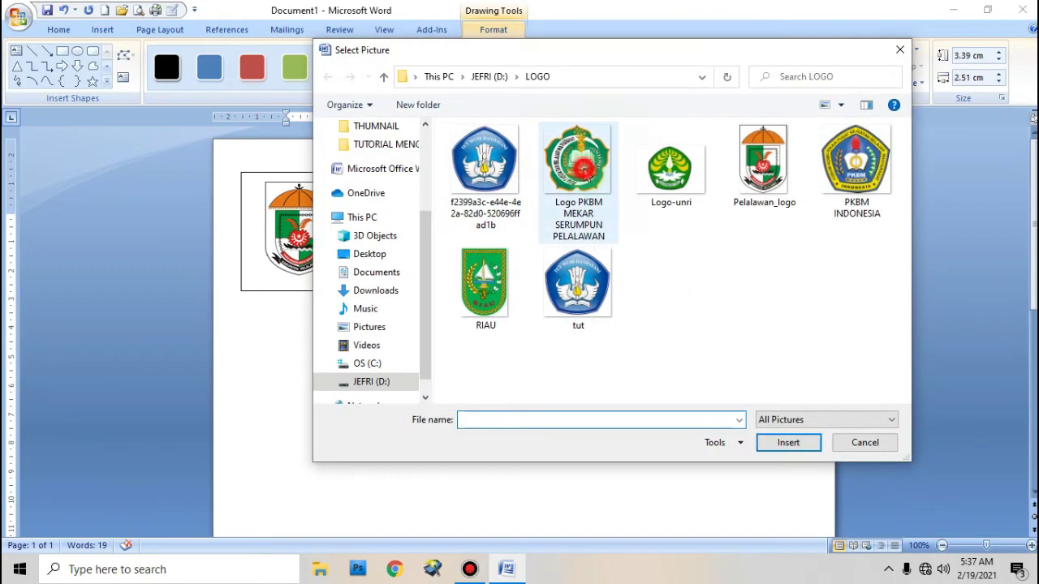
click(581, 168)
click(792, 446)
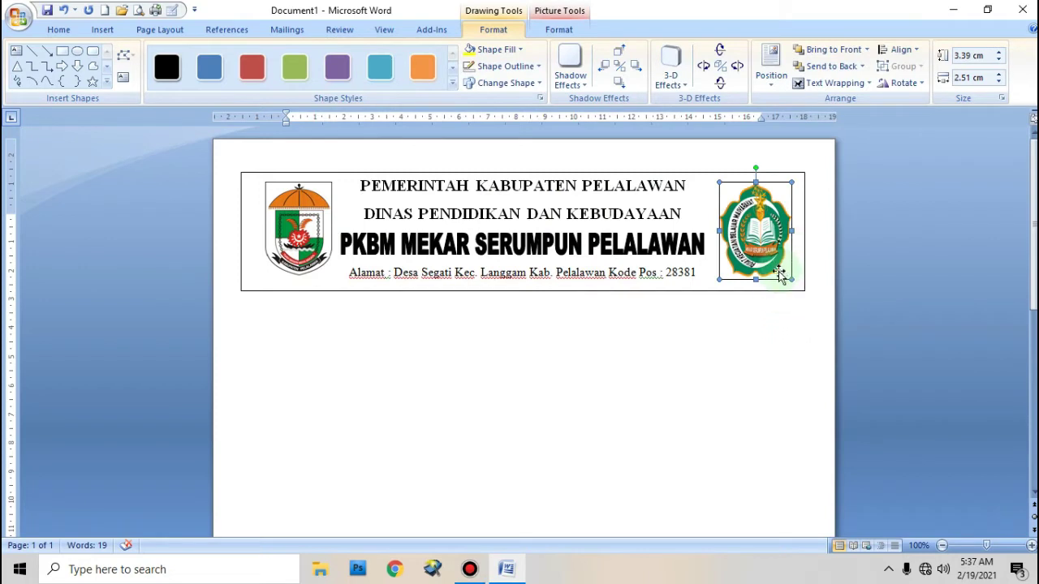
Resize the PKBM logo rectangle to about 3.04 cm high and 2.99 cm wide, aligning its upper edge with the Pelalawan logo.
drag(753, 279, 755, 275)
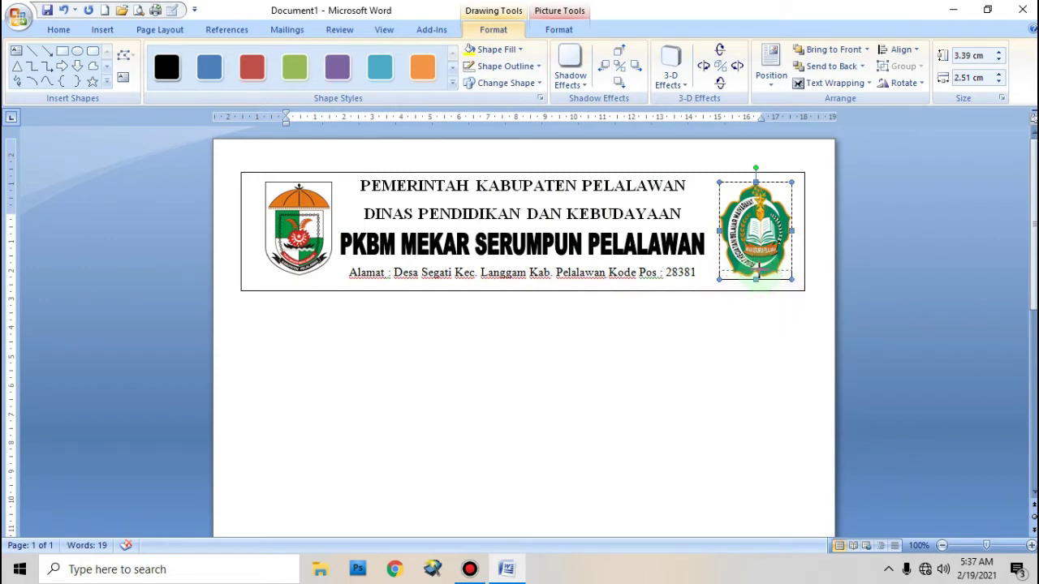
drag(755, 278, 756, 269)
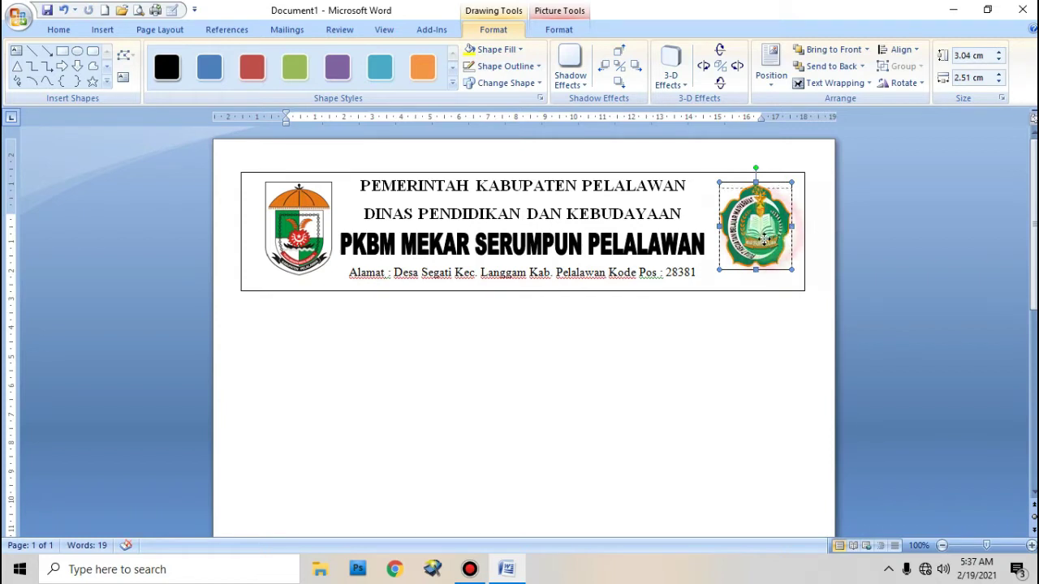
drag(763, 233, 763, 240)
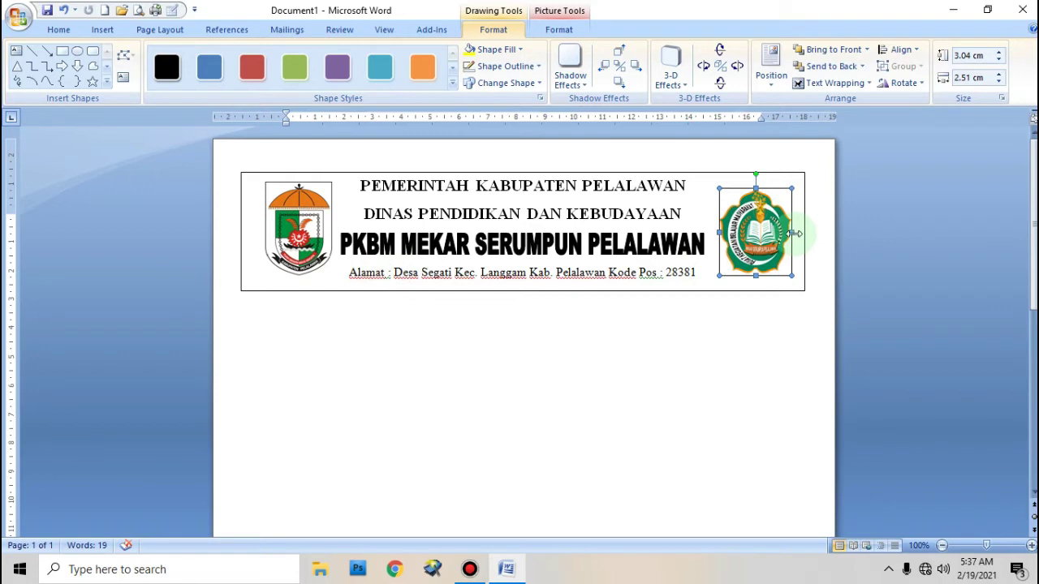
drag(793, 233, 799, 229)
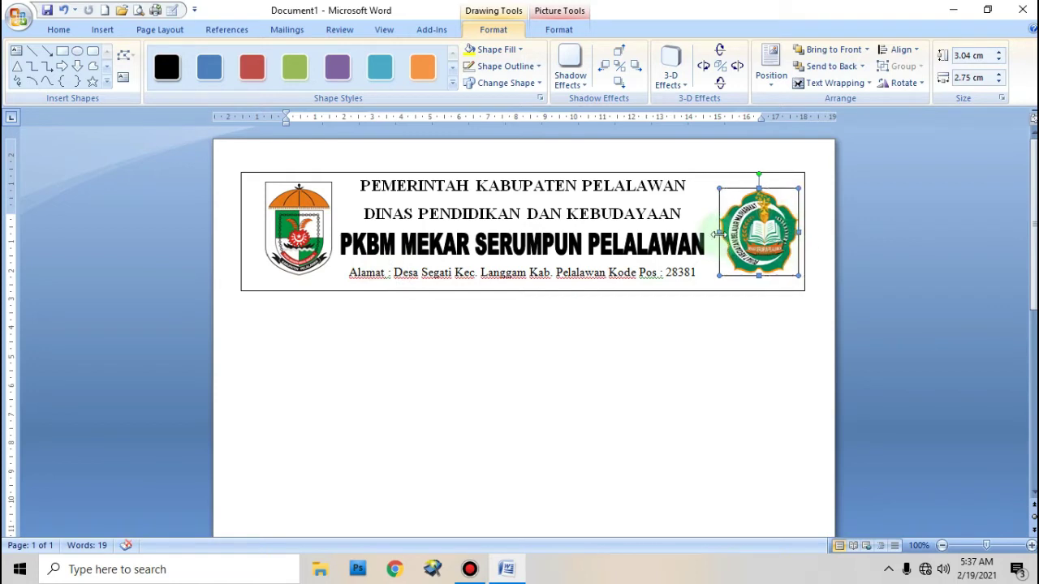
drag(717, 231, 711, 236)
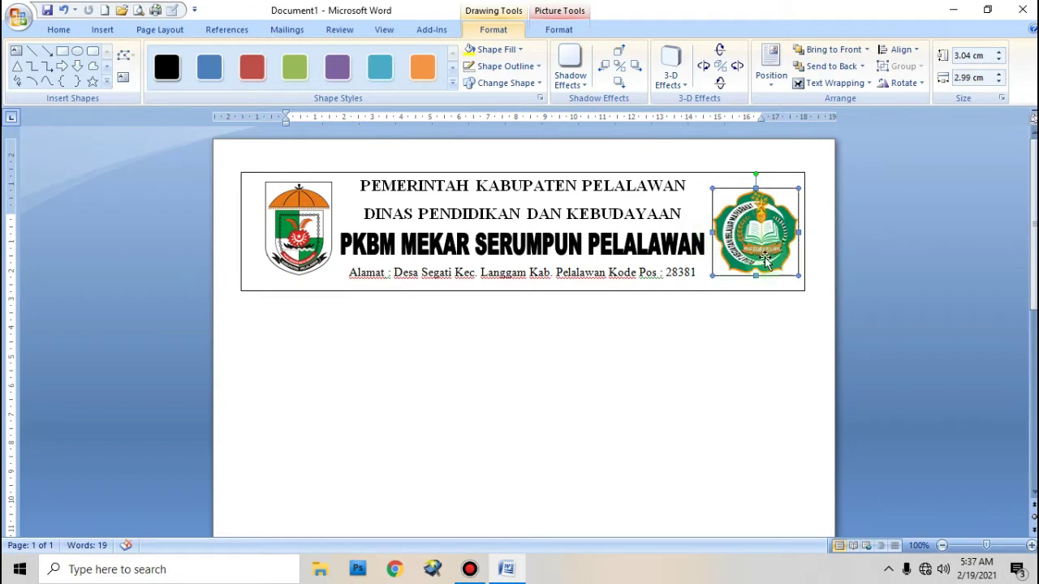
drag(764, 257, 763, 250)
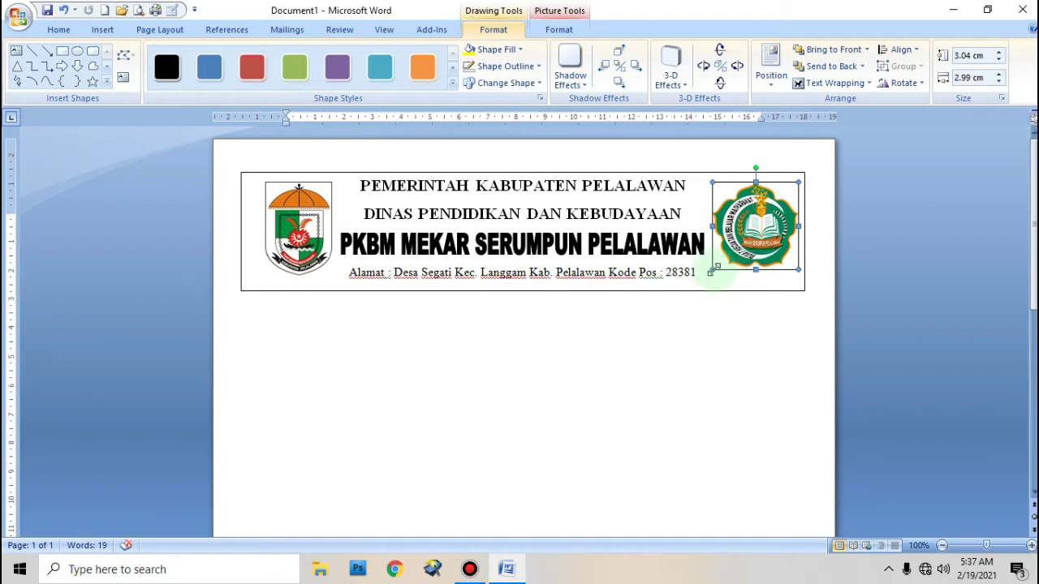
Enlarge the PKBM logo rectangle to about 3.25 cm high and 3.23 cm wide and remove its outline.
drag(712, 270, 713, 271)
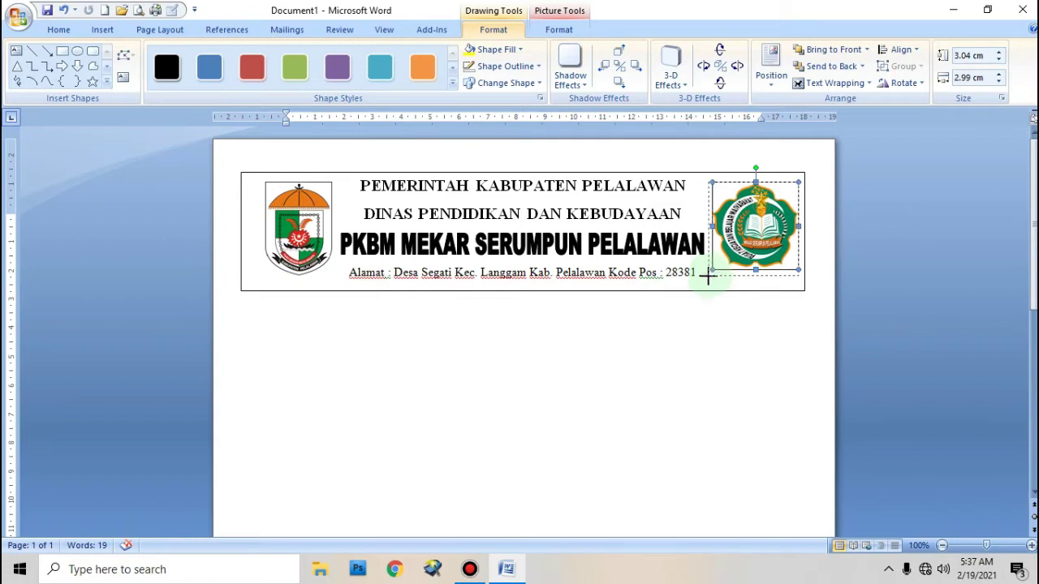
drag(709, 276, 711, 277)
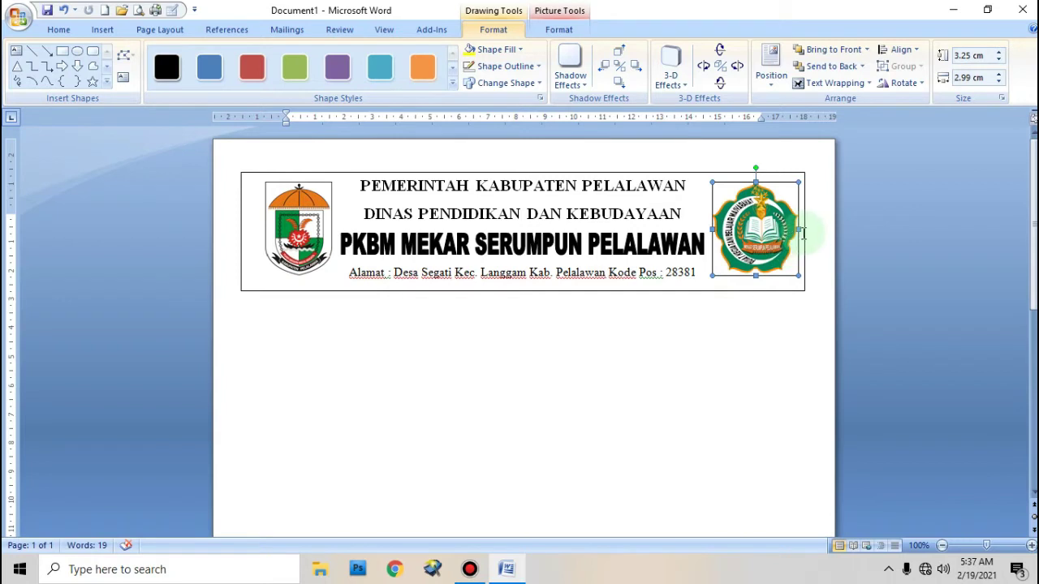
drag(798, 230, 805, 229)
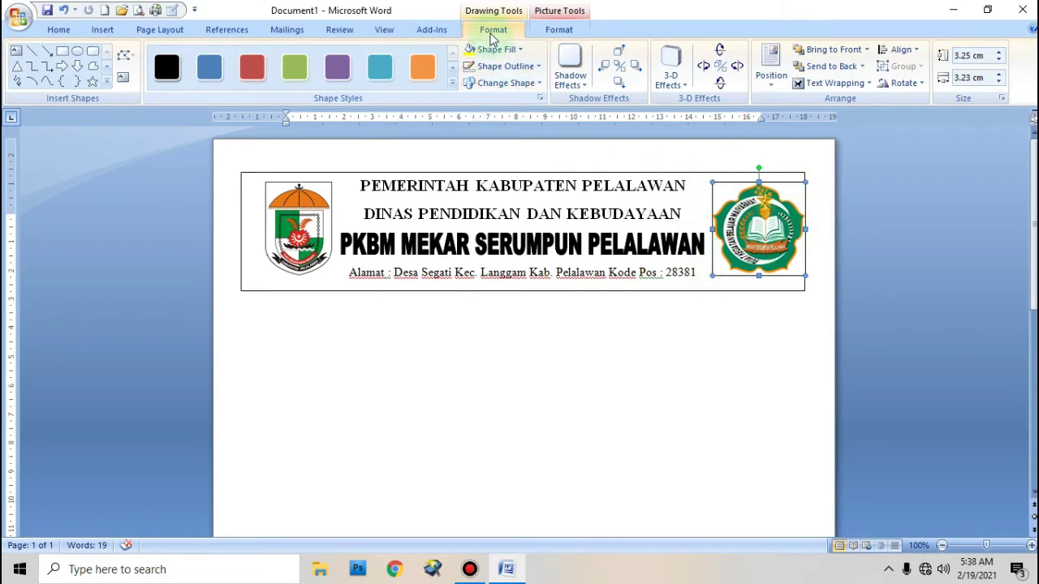
click(509, 68)
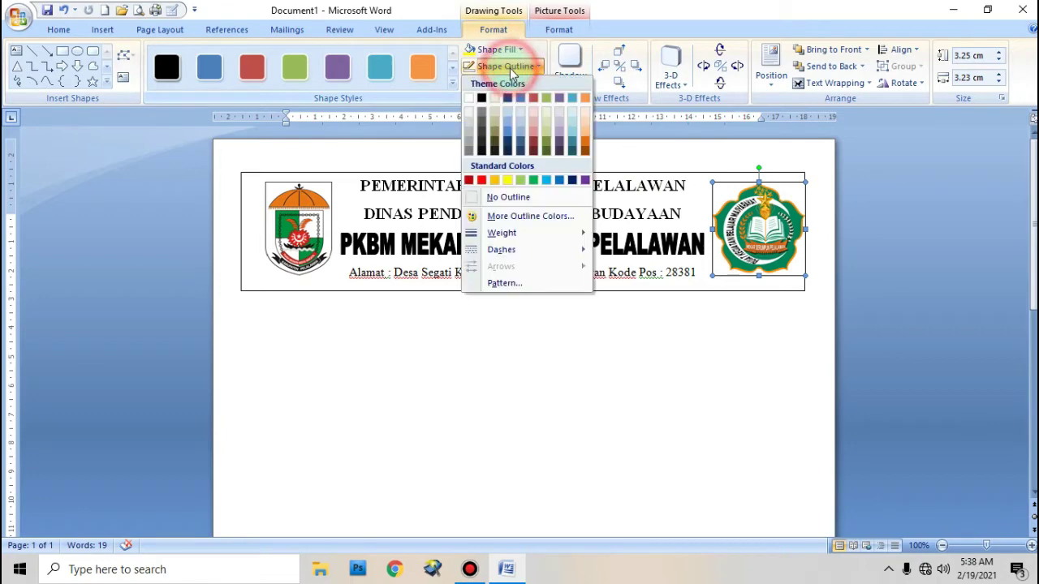
click(508, 198)
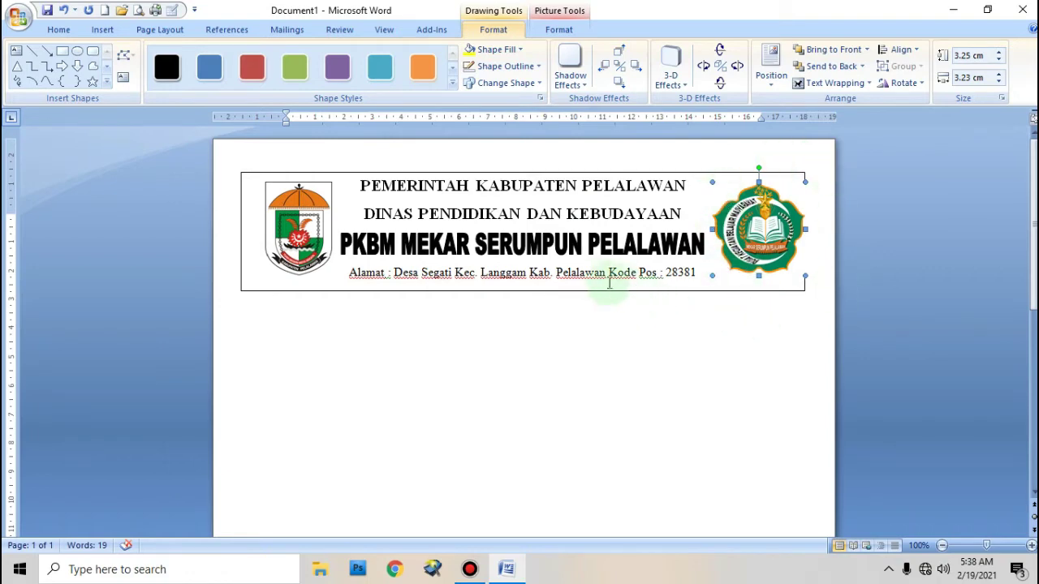
Shorten the letterhead text box from its lower edge to about 3.97 cm high.
click(583, 294)
click(553, 172)
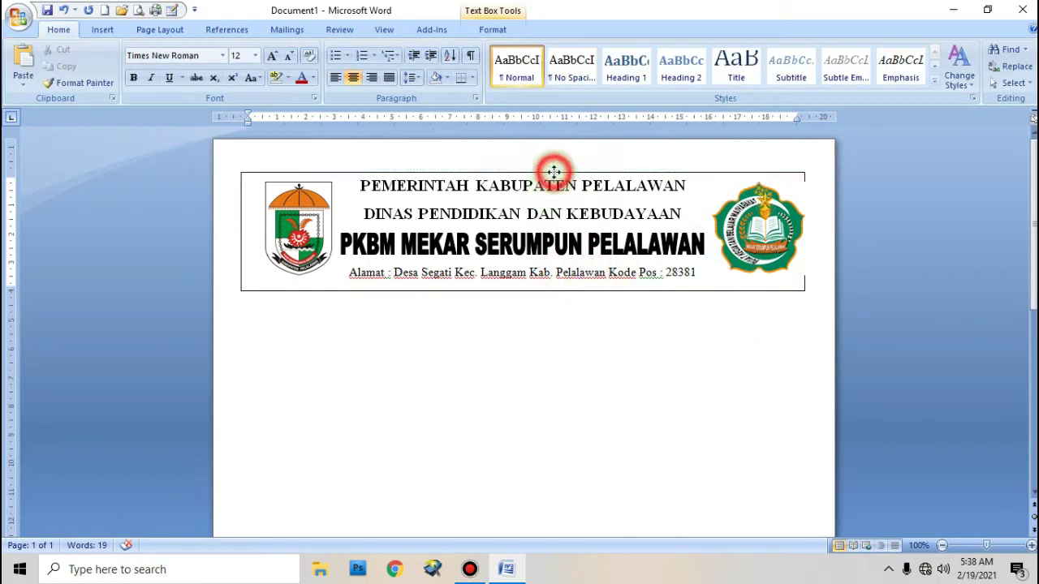
click(524, 292)
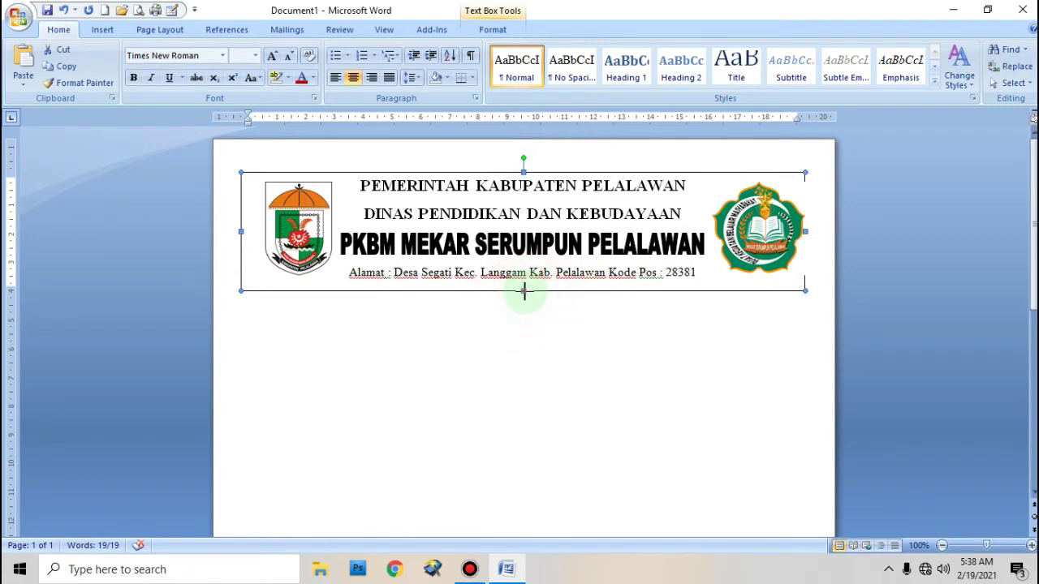
drag(524, 286, 524, 286)
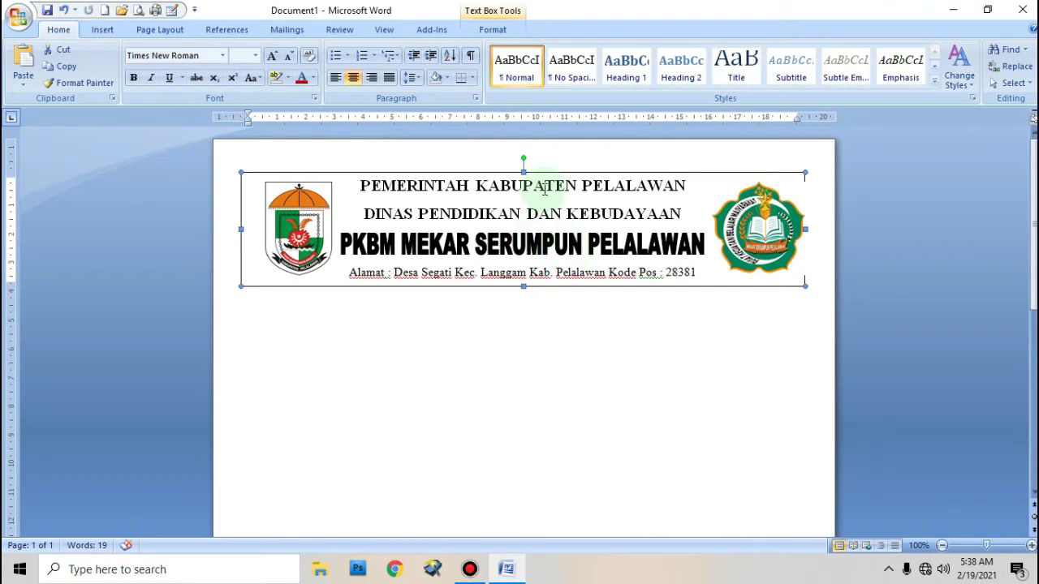
Remove the fill and the outline of the letterhead text box.
click(545, 172)
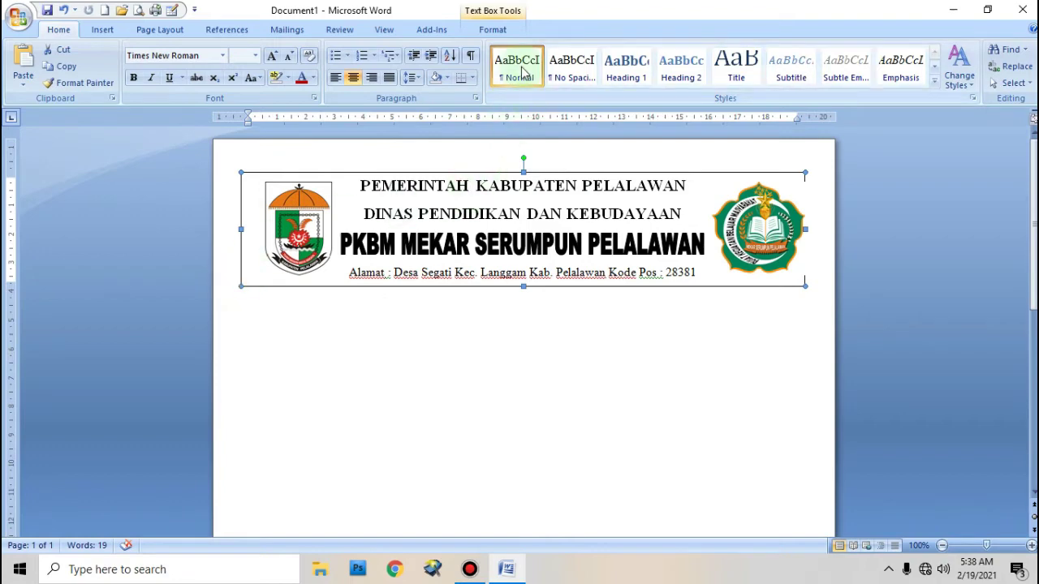
click(496, 31)
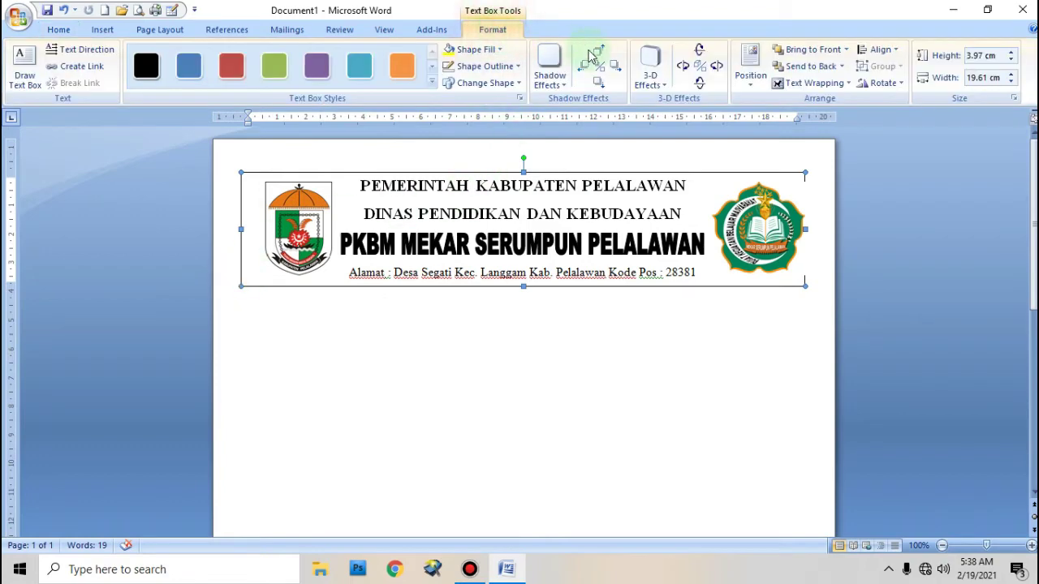
click(535, 211)
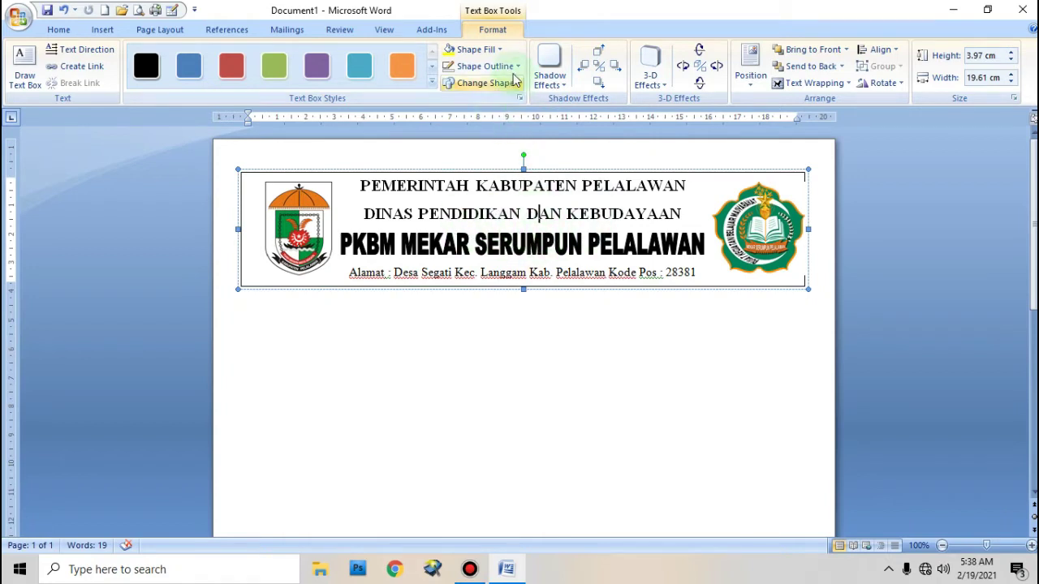
click(485, 51)
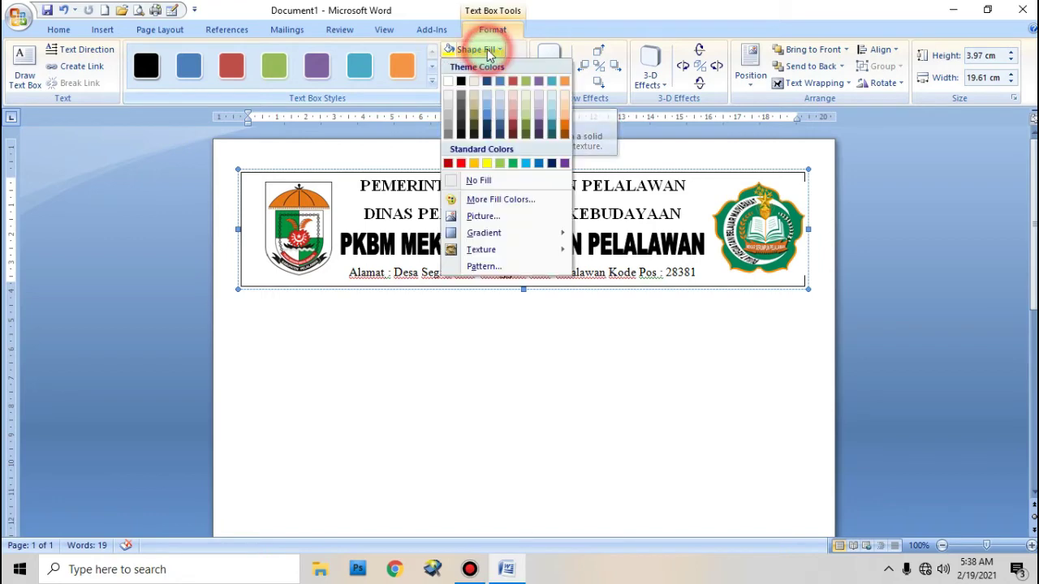
click(485, 182)
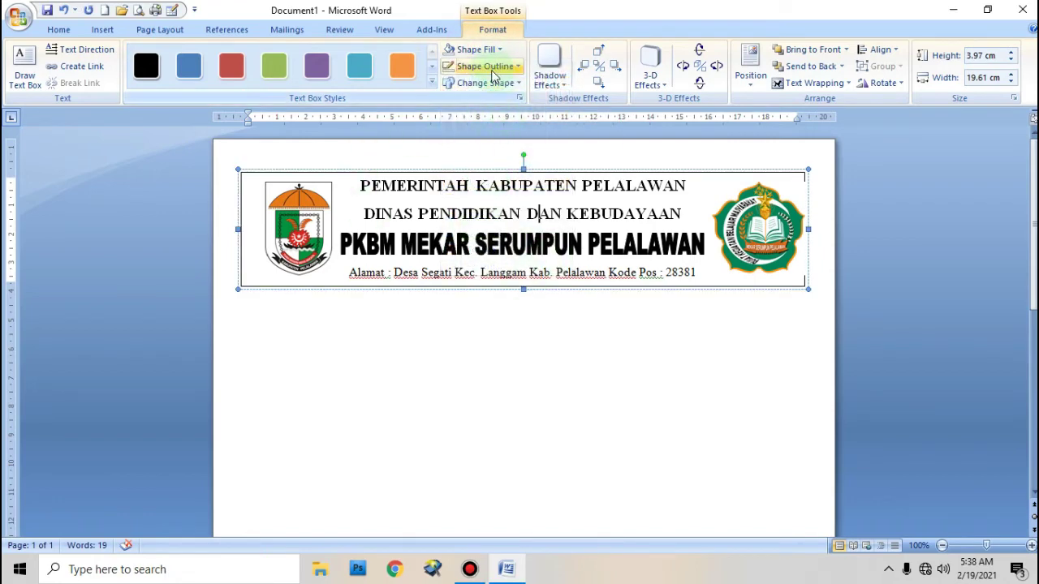
click(495, 70)
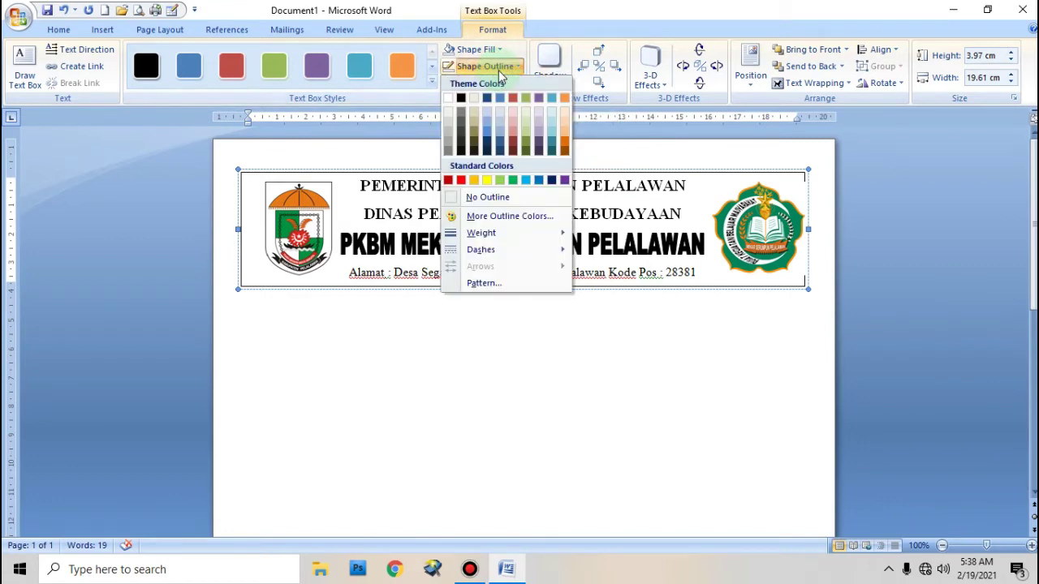
click(490, 198)
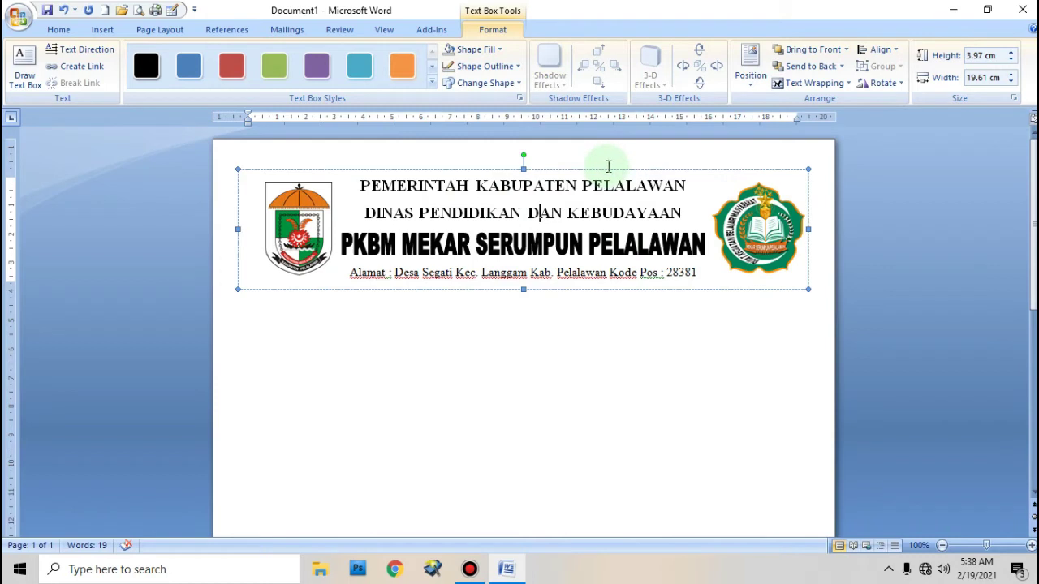
click(611, 158)
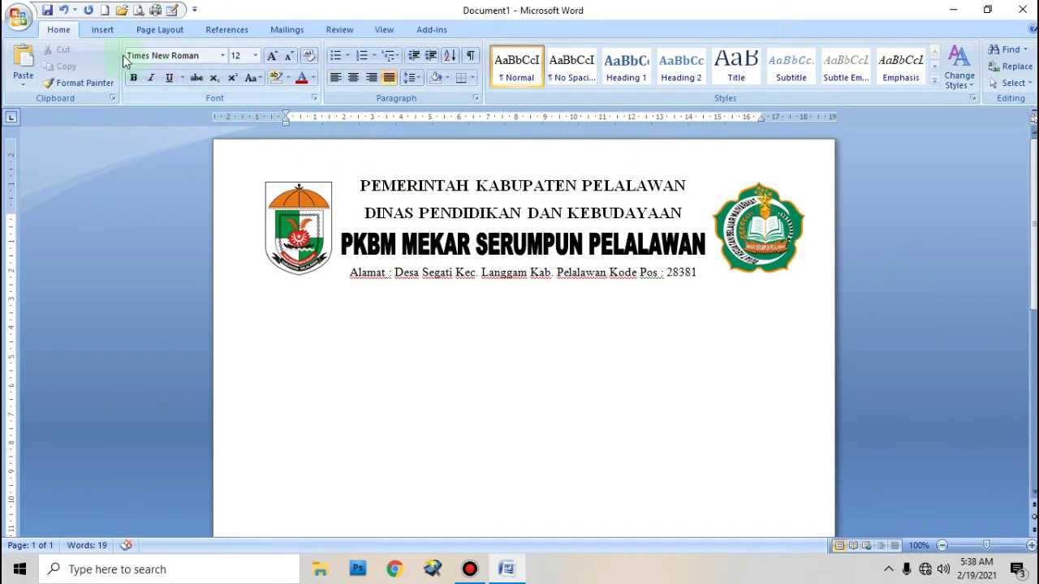
Draw a straight horizontal line about 19.45 cm long beneath the letterhead, spanning both logos.
click(103, 31)
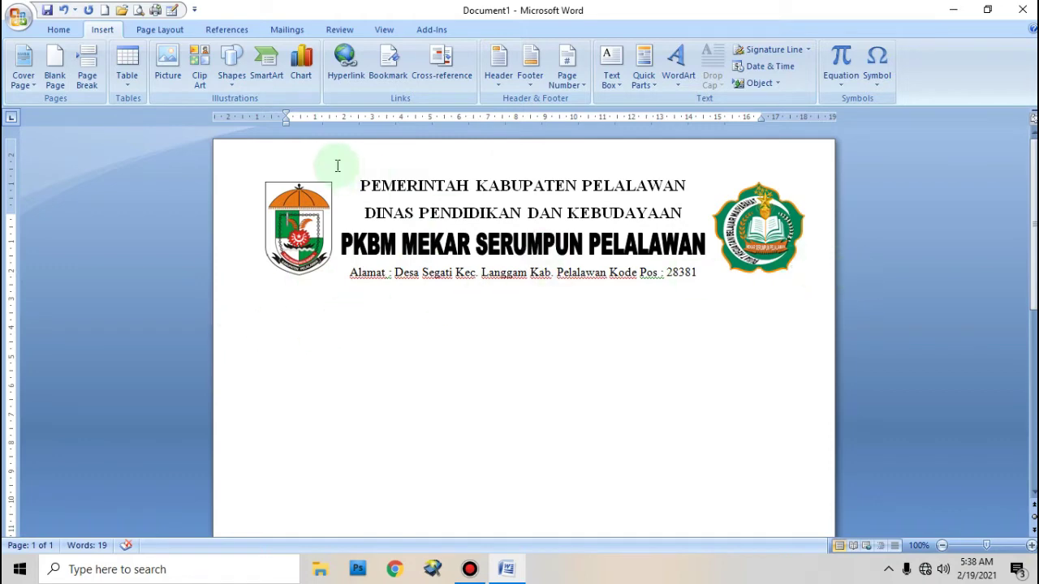
click(231, 70)
click(241, 117)
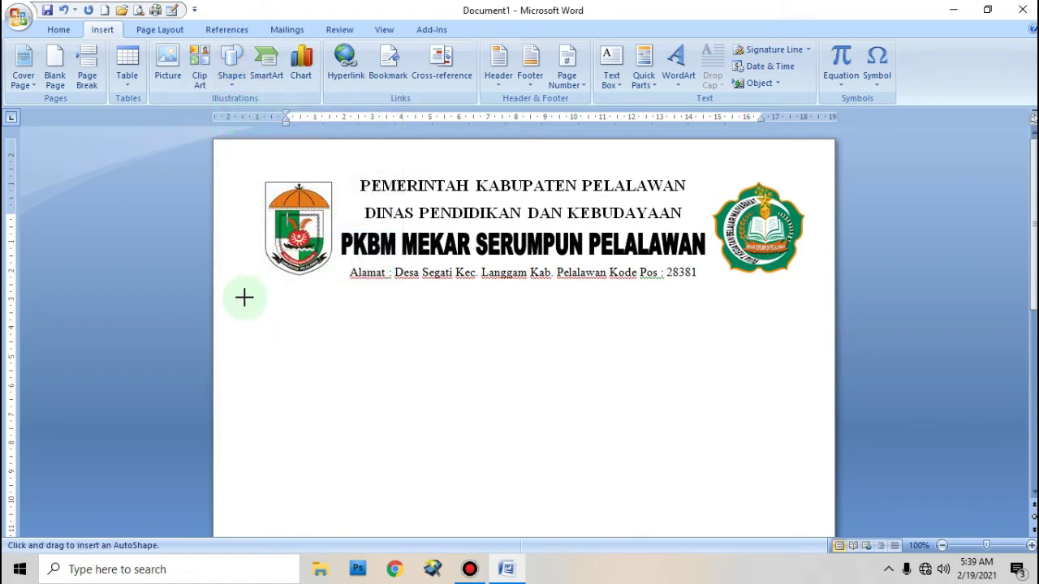
drag(251, 295, 791, 285)
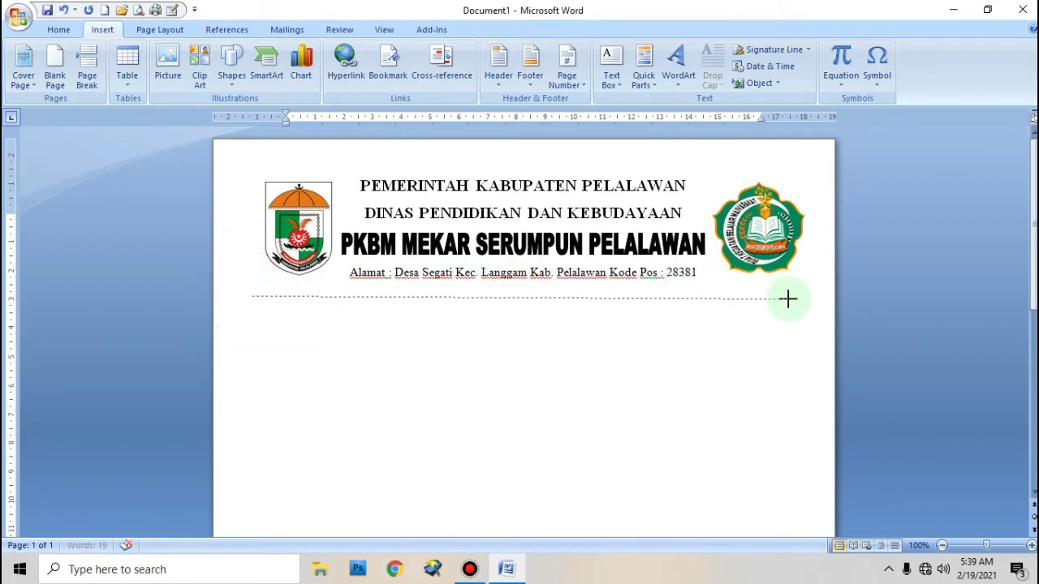
drag(790, 296, 795, 294)
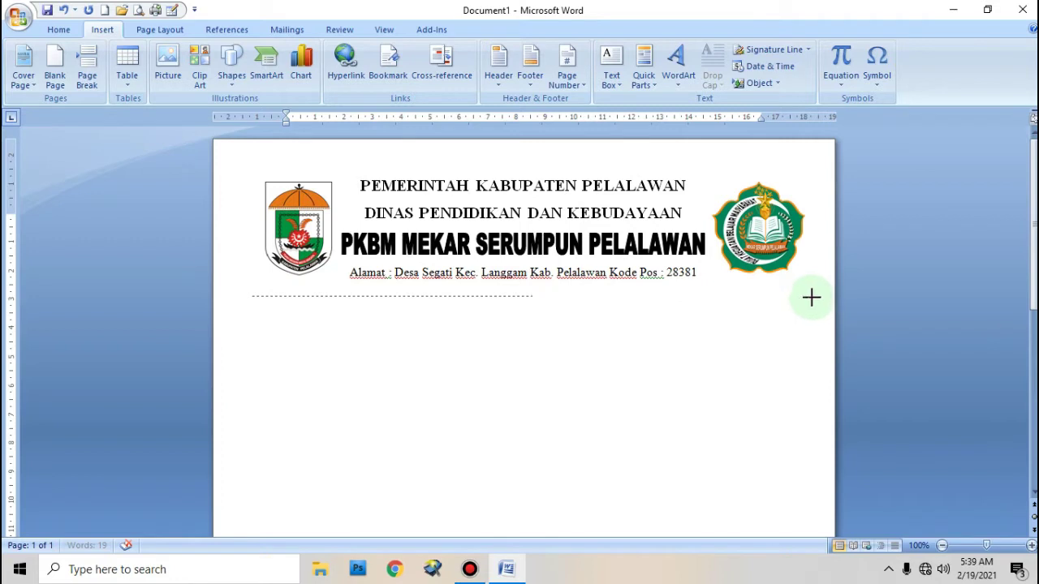
drag(811, 296, 811, 296)
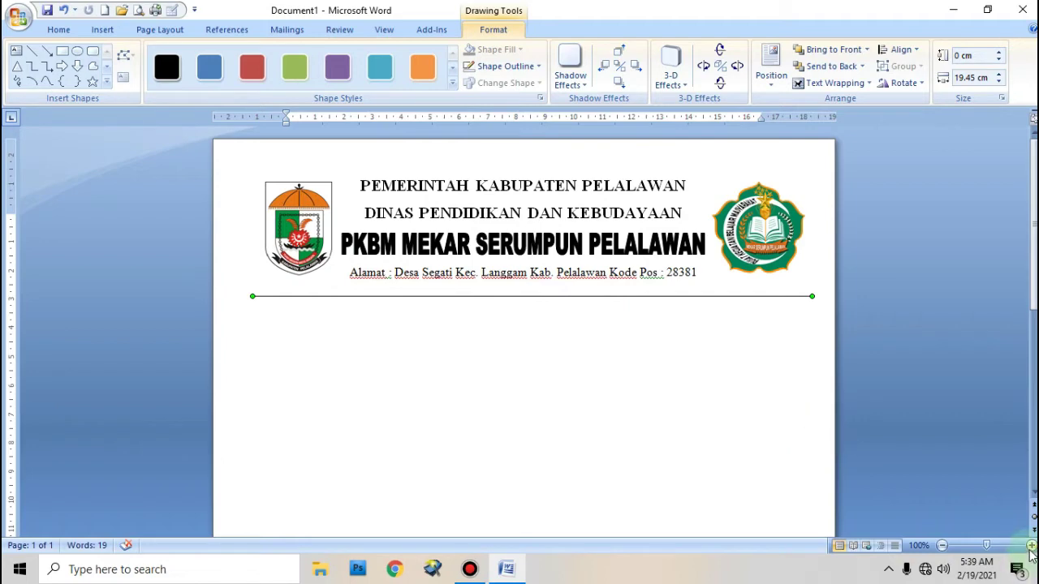
Nudge the horizontal line up in fine increments until it sits just below the address text, slightly shifted to the left.
click(1031, 546)
click(1031, 546)
click(1030, 546)
click(1030, 546)
click(1031, 546)
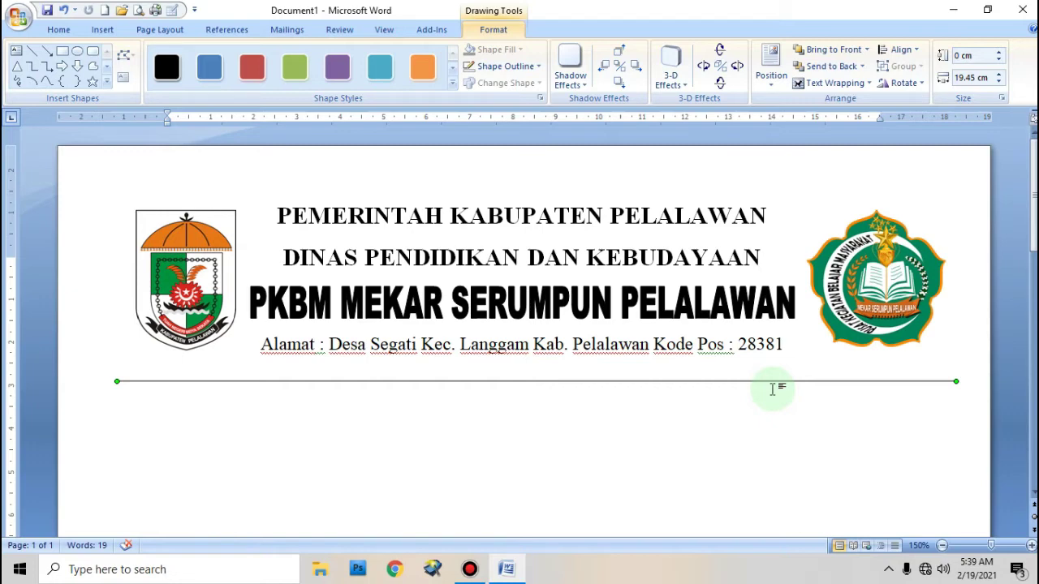
key(ctrl+Up)
key(ctrl+Up)
key(ctrl+Up)
key(ctrl+Up)
key(ctrl+Up)
key(ctrl+Up)
key(ctrl+Up)
key(ctrl+Up)
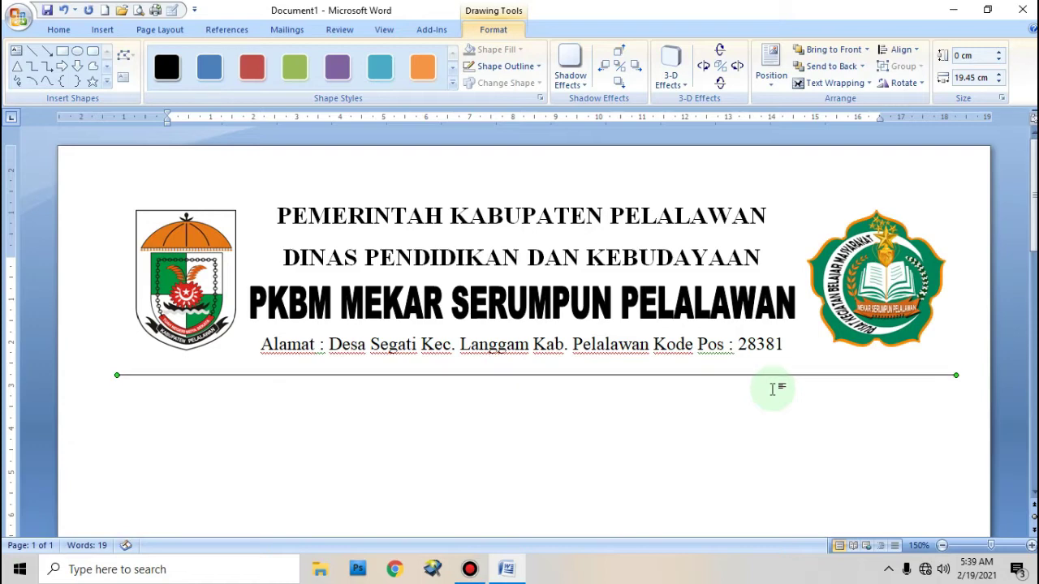
key(ctrl+Up)
key(ctrl+Up)
key(ctrl+Up)
key(ctrl+Up)
key(ctrl+Up)
key(ctrl+Up)
key(ctrl+Up)
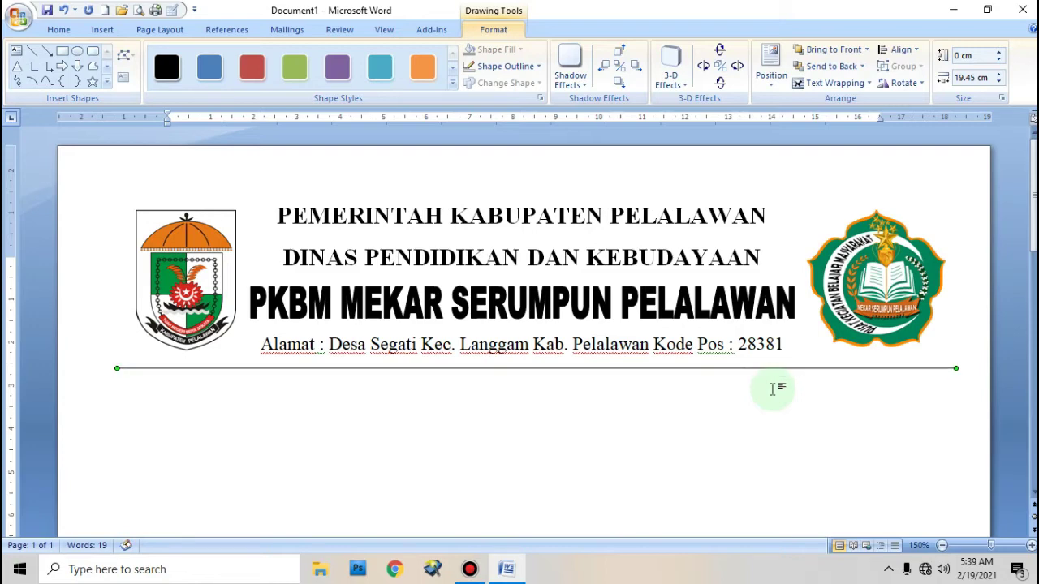
key(ctrl+Up)
key(ctrl+Up)
key(ctrl+Up)
key(ctrl+Up)
key(ctrl+Up)
key(ctrl+Up)
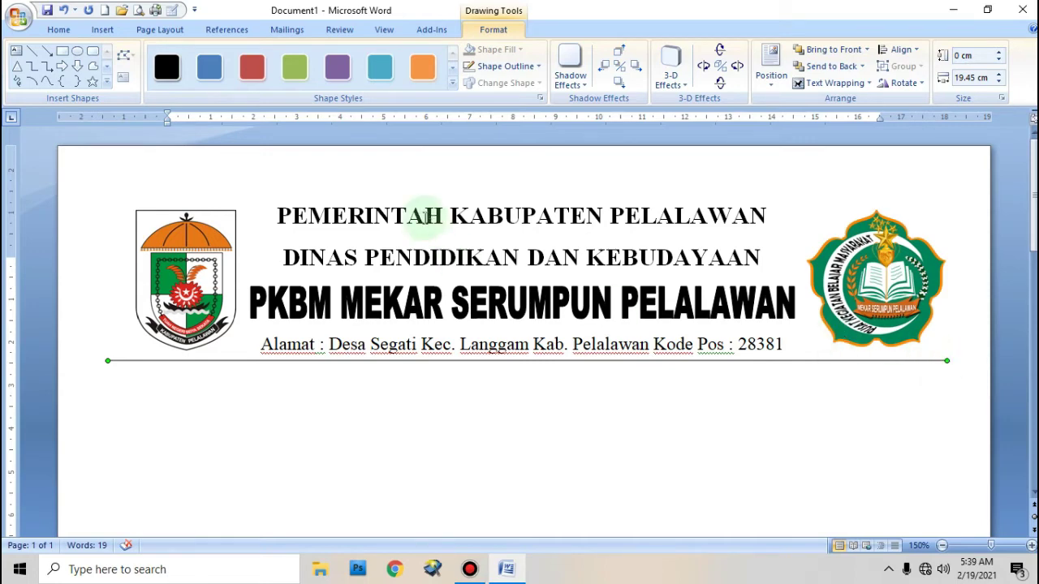
Duplicate the horizontal line beneath the address by copying and pasting it.
click(58, 30)
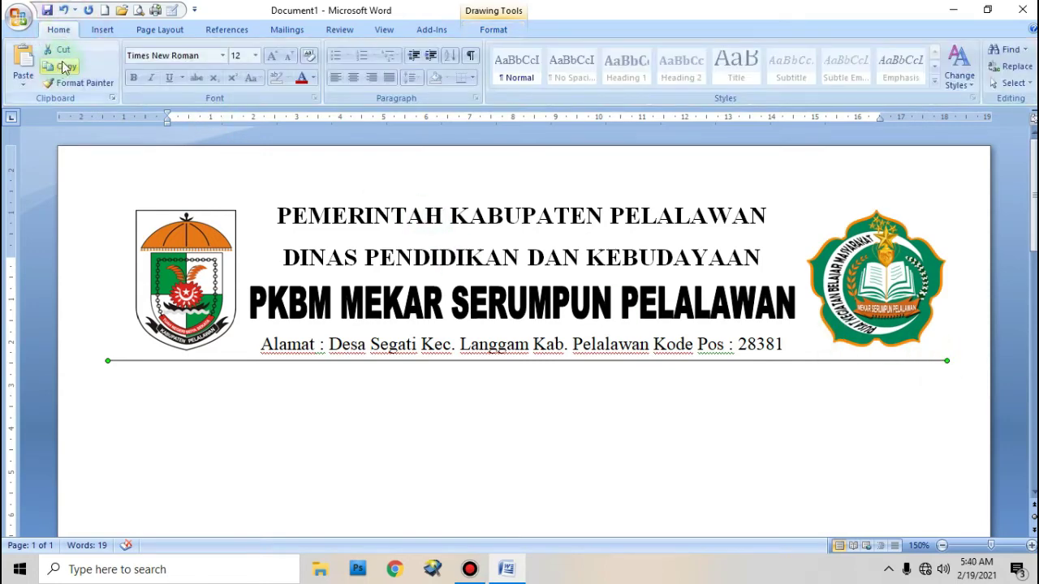
click(70, 72)
click(23, 65)
Nudge the pasted line until it sits just beneath the original line with both ends aligned.
key(Up)
key(Up)
key(Up)
key(Up)
key(Up)
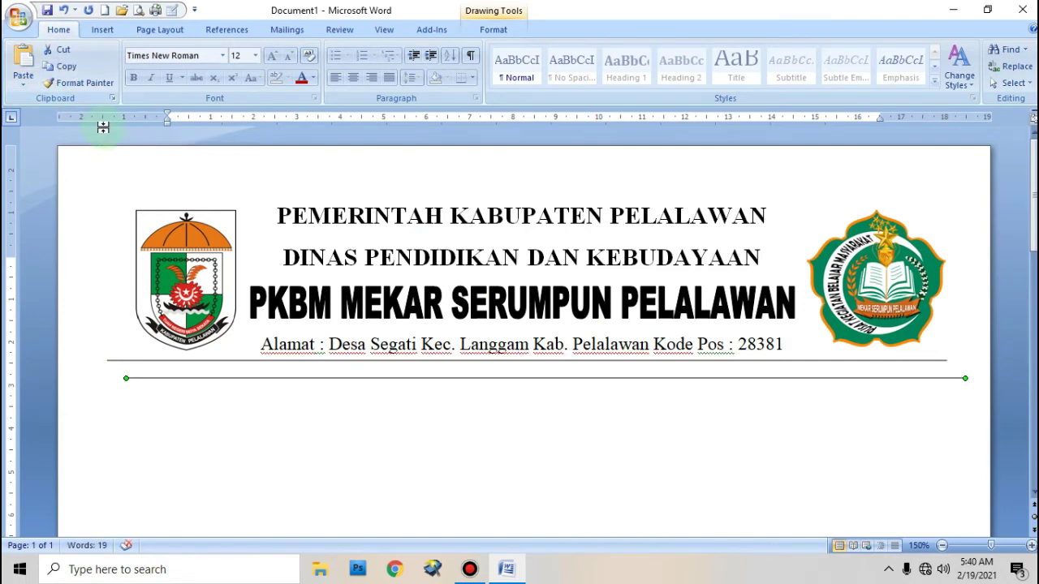
key(Up)
key(Up)
key(Up)
key(Up)
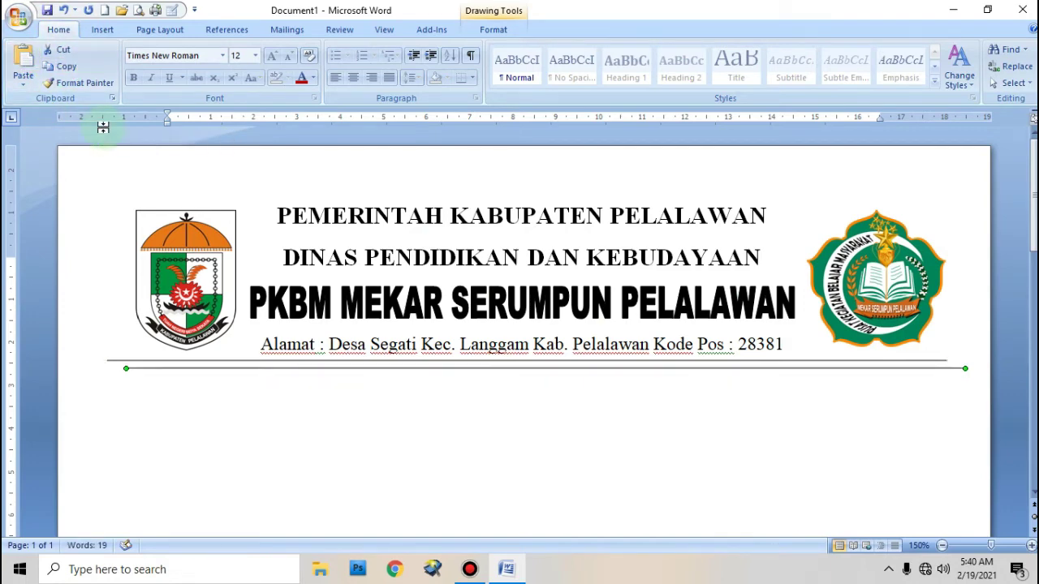
key(Up)
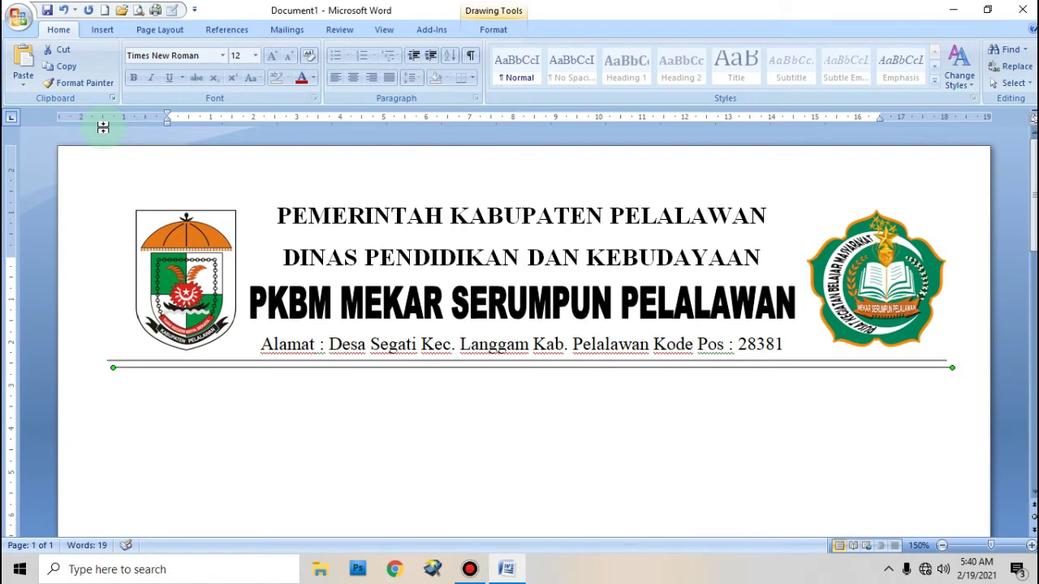
key(Up)
key(Up)
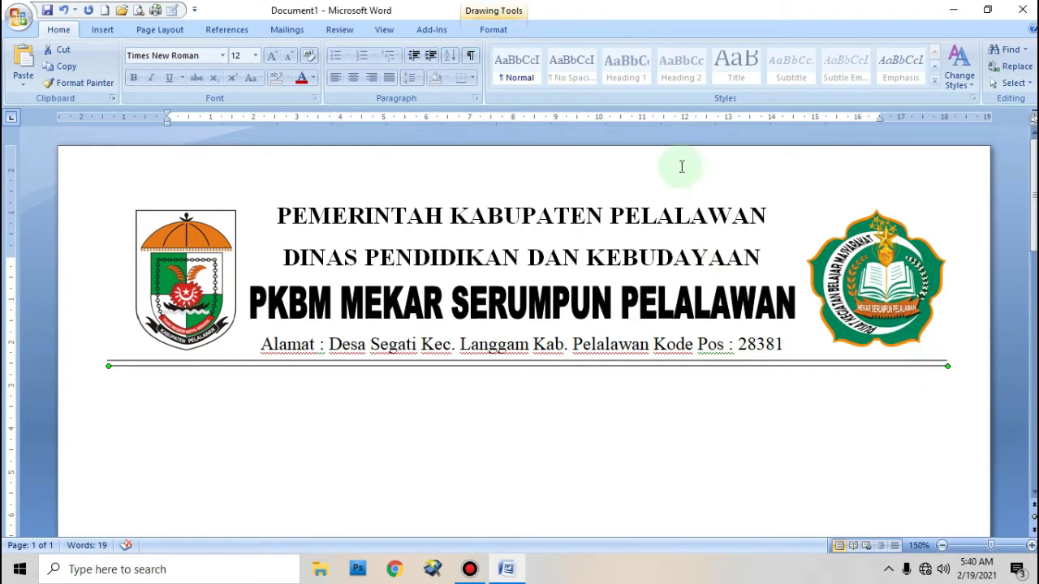
Set the lower line's outline weight to 3 pt and zoom the page out to 140%.
click(491, 27)
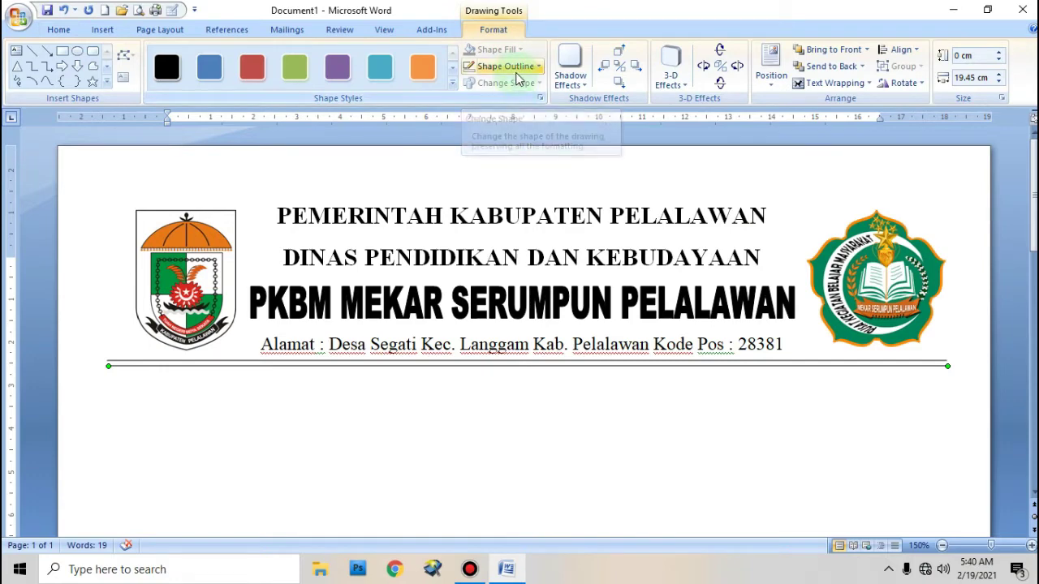
click(512, 70)
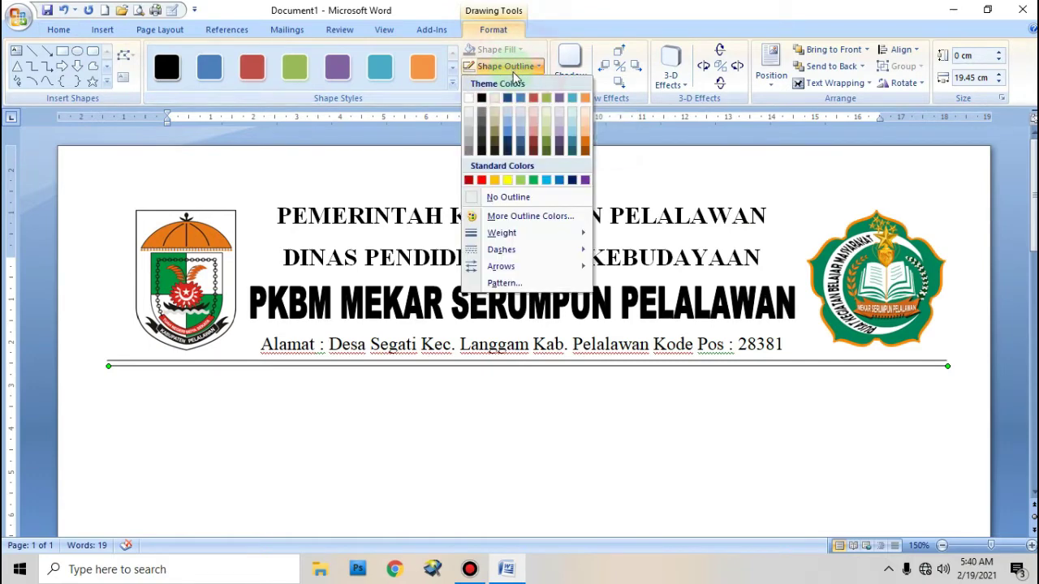
mouse_move(498, 233)
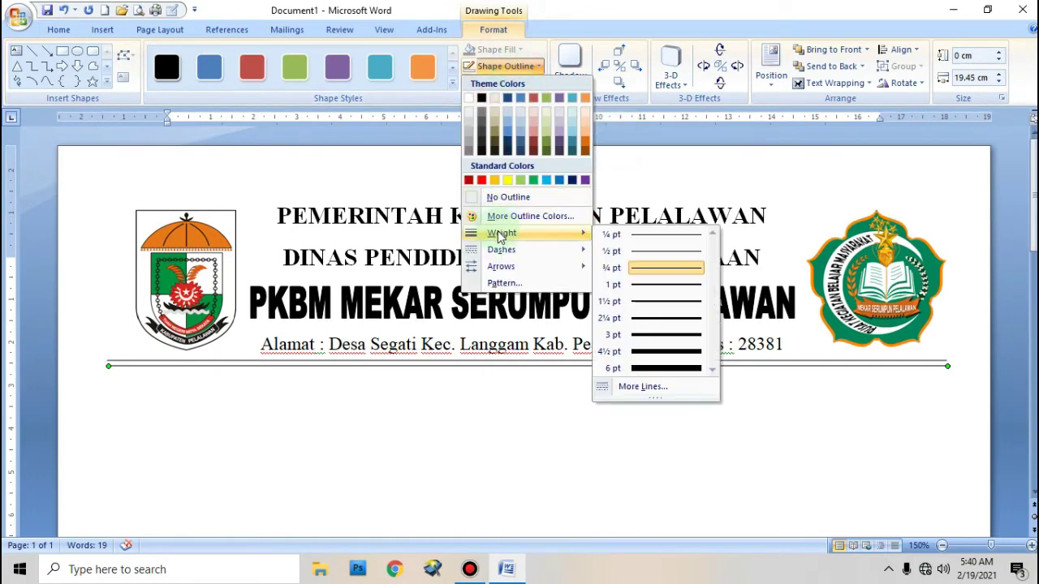
click(655, 335)
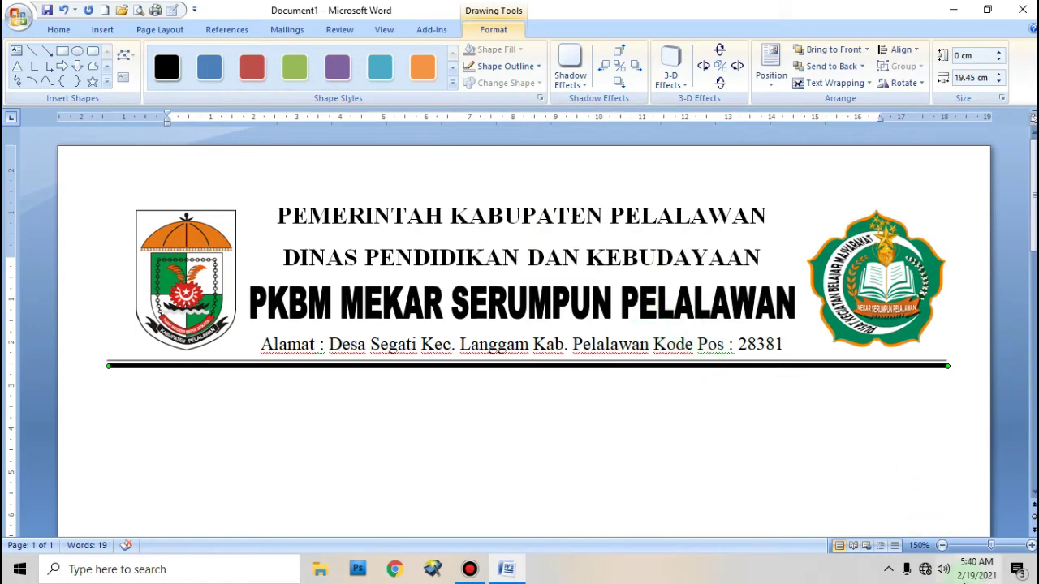
click(941, 545)
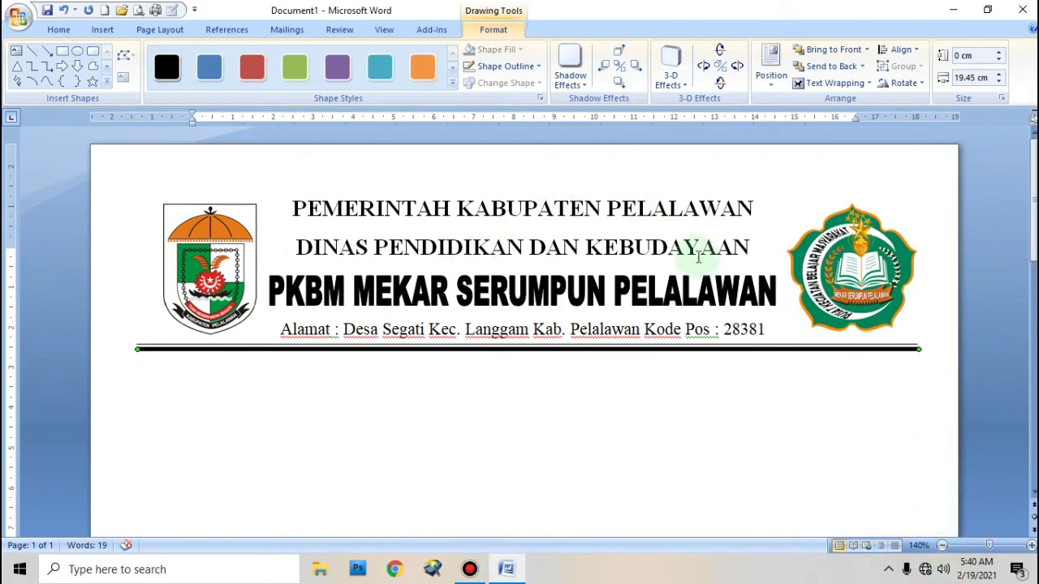
click(572, 430)
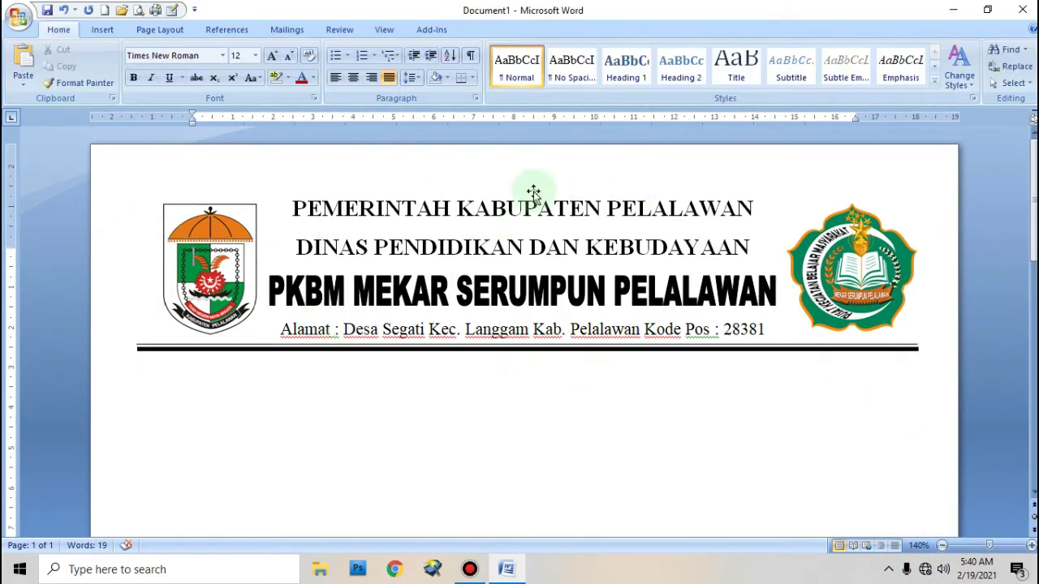
Try moving the letterhead text box on its own below the separator lines, and undo the move.
click(577, 222)
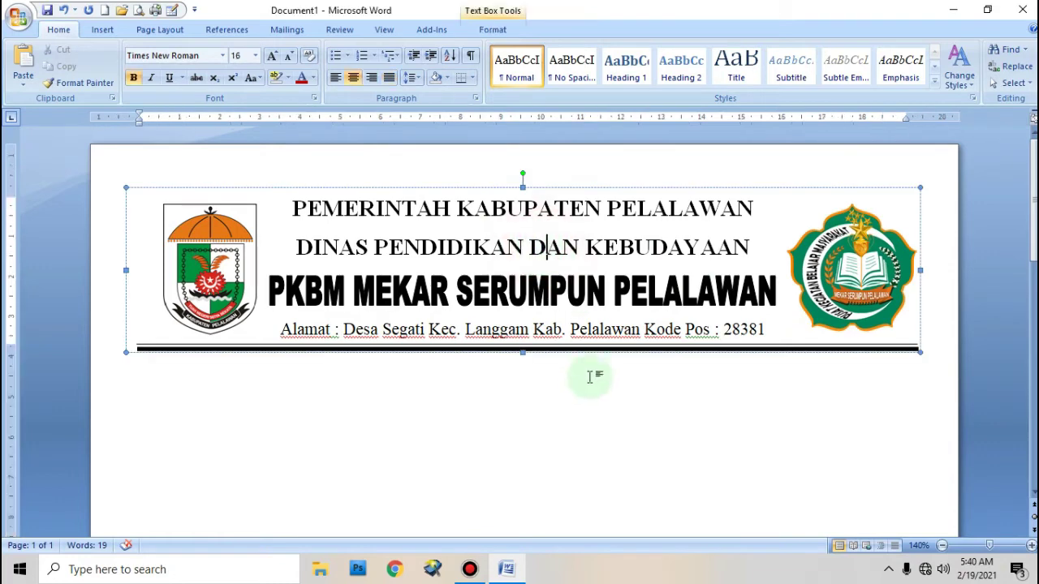
click(583, 397)
click(520, 203)
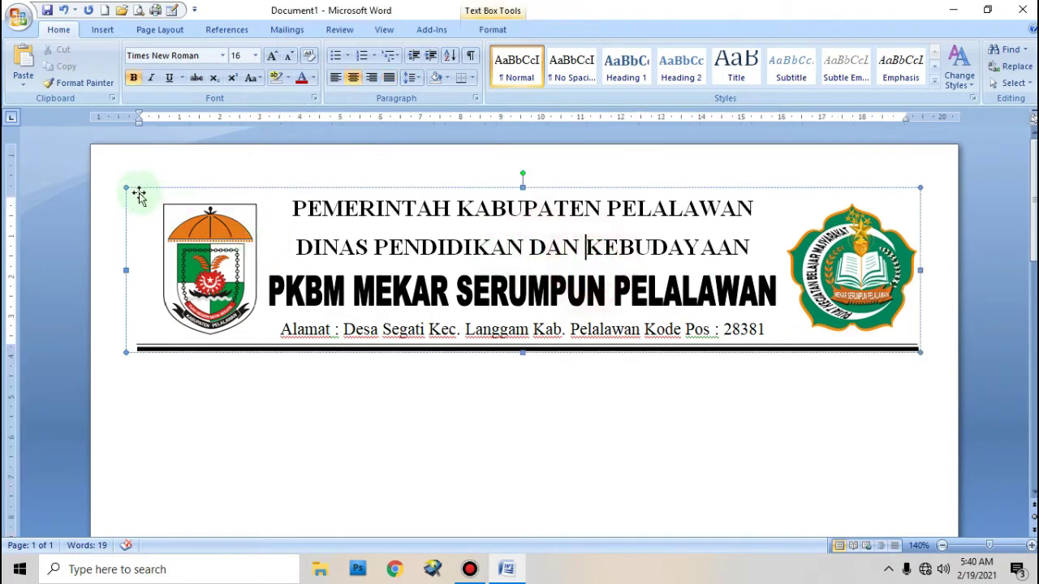
click(97, 164)
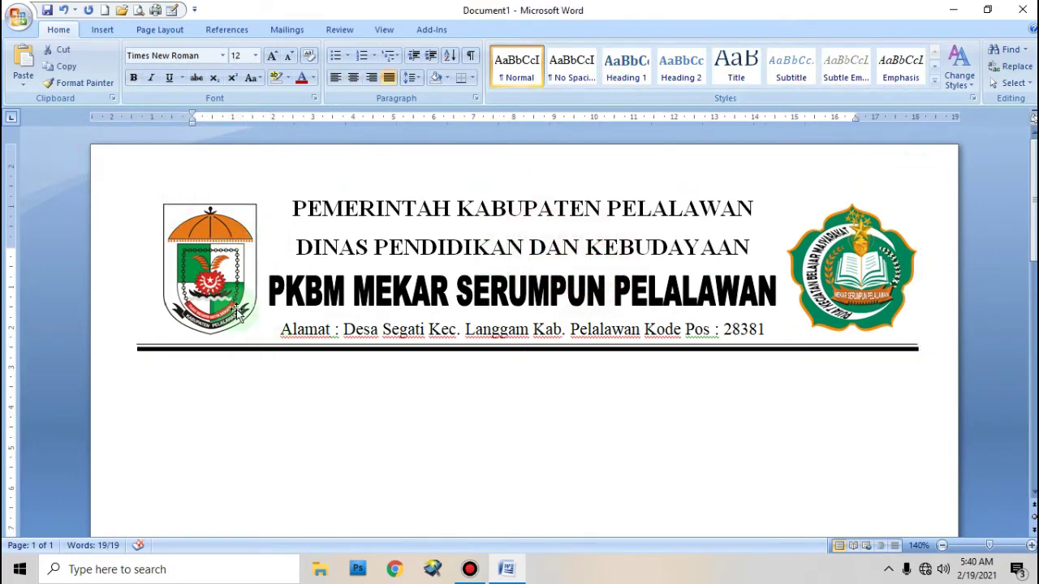
click(221, 282)
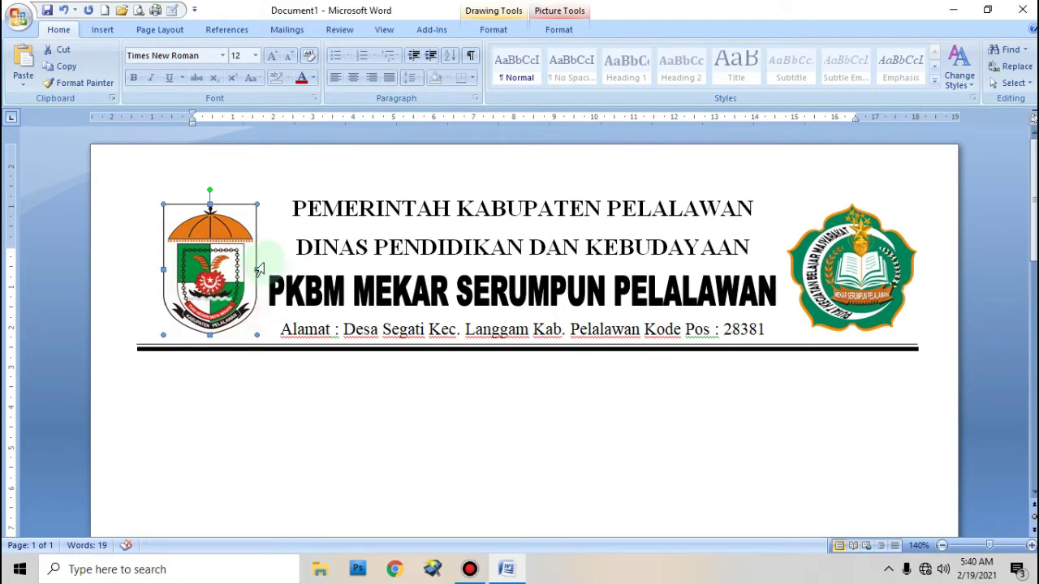
click(355, 207)
click(727, 348)
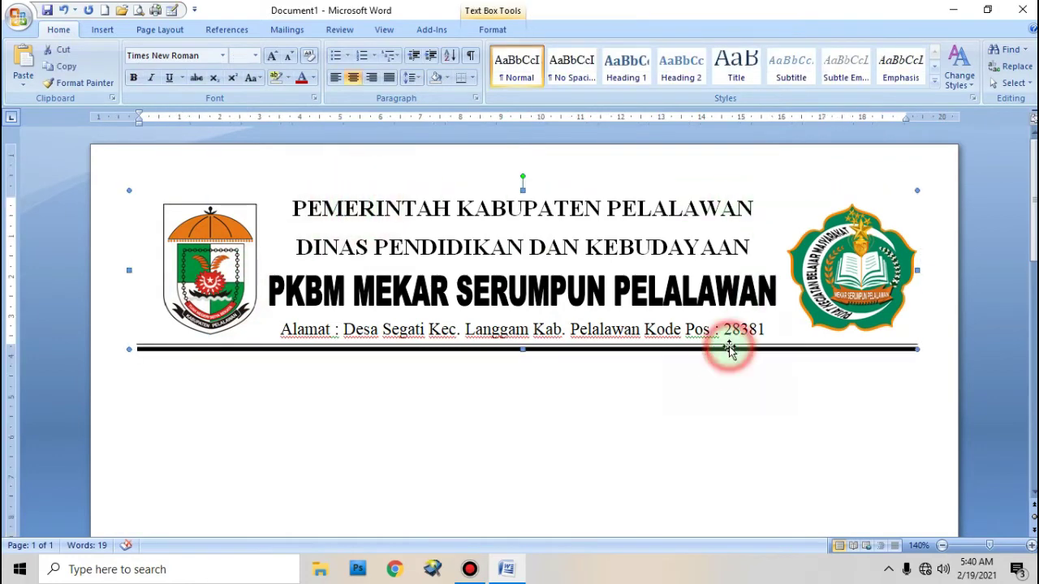
click(425, 199)
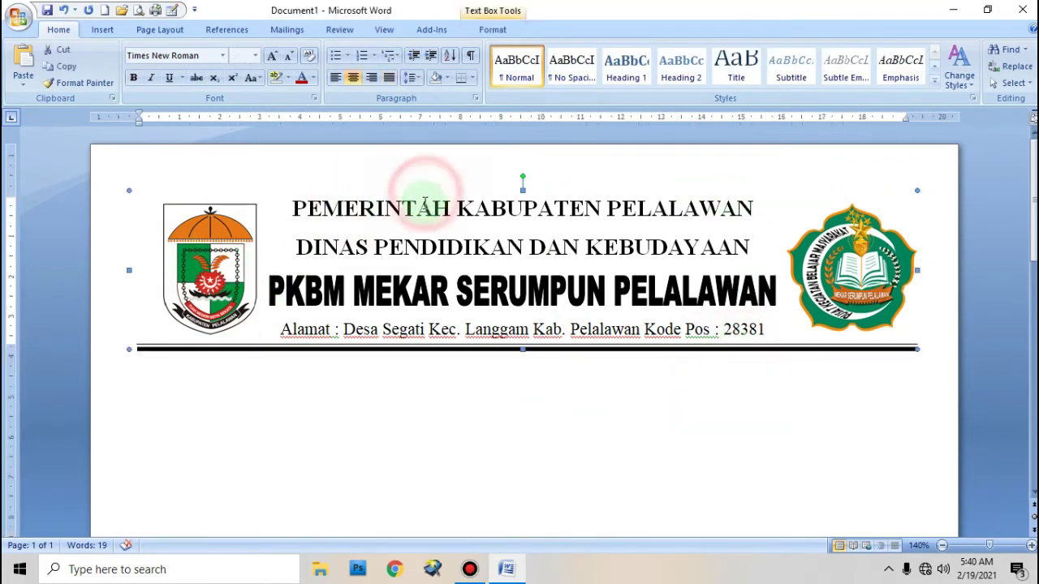
drag(560, 192, 573, 361)
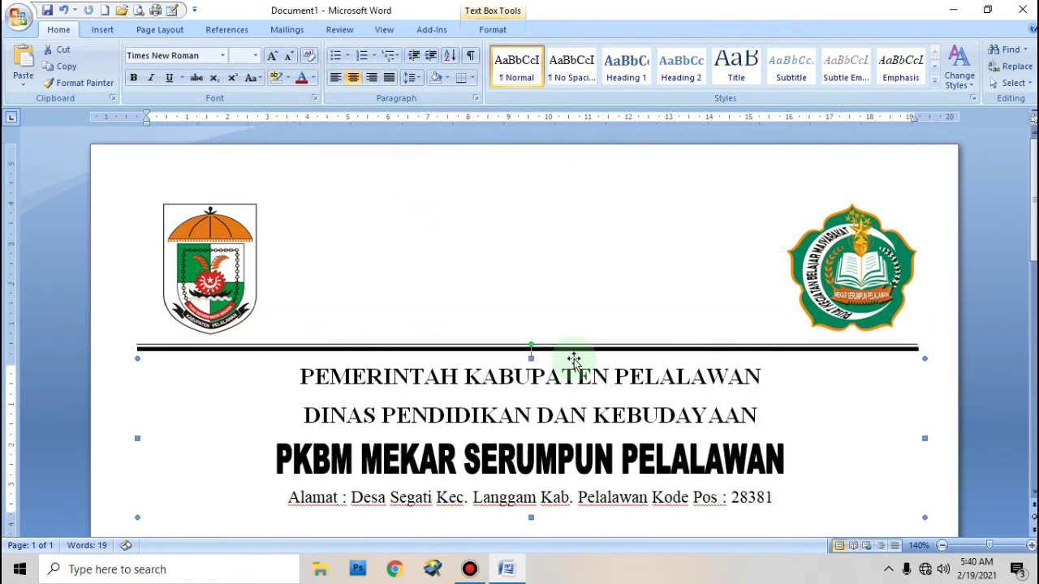
click(65, 11)
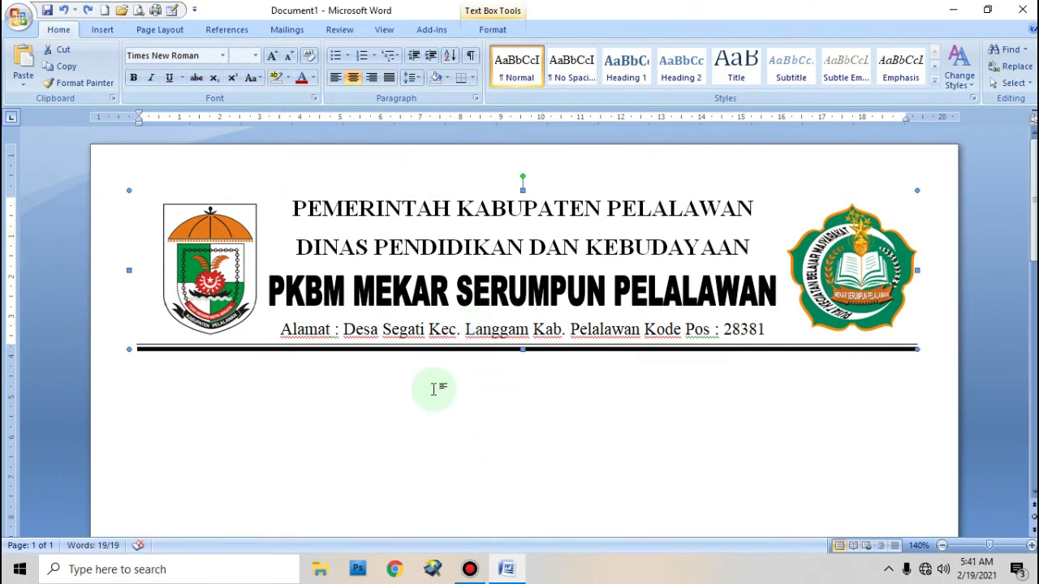
click(590, 418)
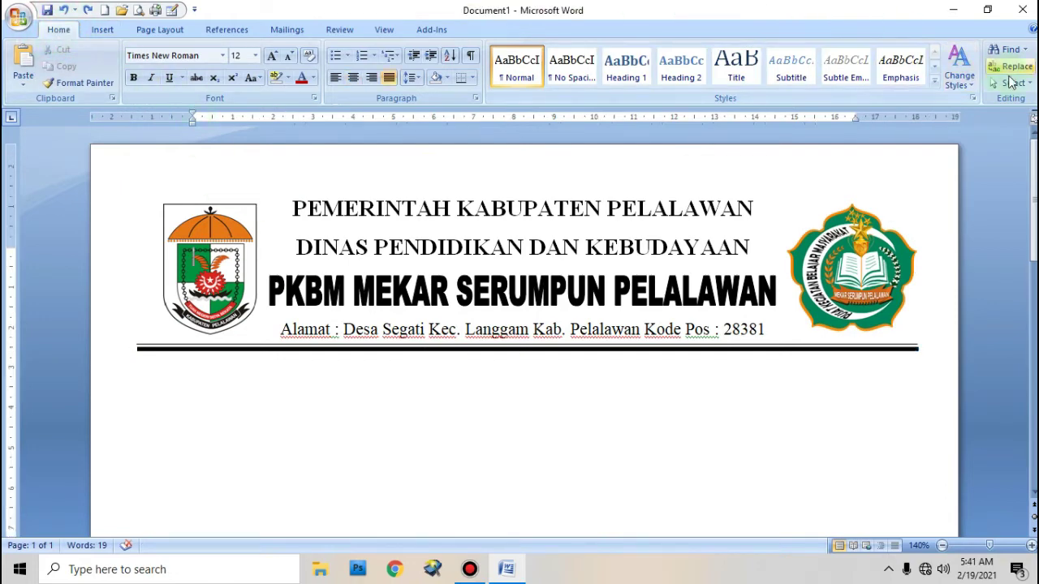
Turn on Select Objects mode and try it by selecting the text box, both logos and both lines together.
click(1027, 83)
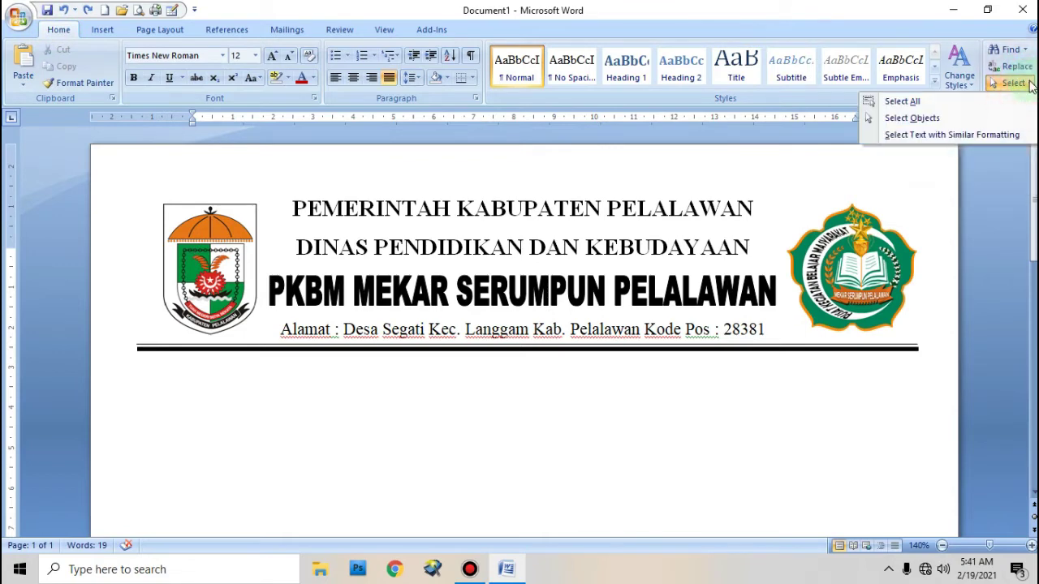
click(918, 123)
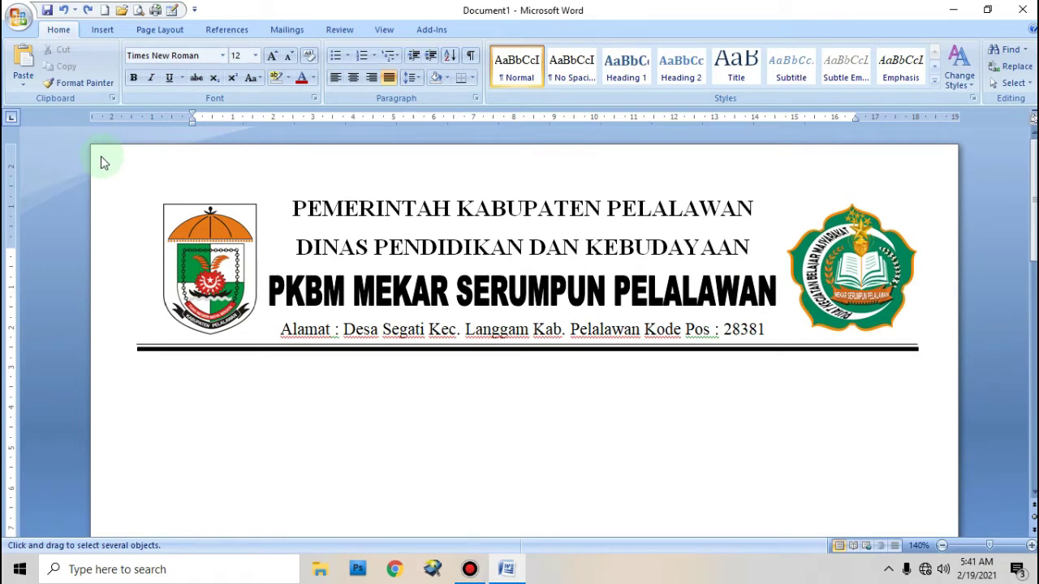
mouse_move(101, 155)
mouse_down()
mouse_move(918, 354)
mouse_move(947, 402)
mouse_move(950, 391)
mouse_up()
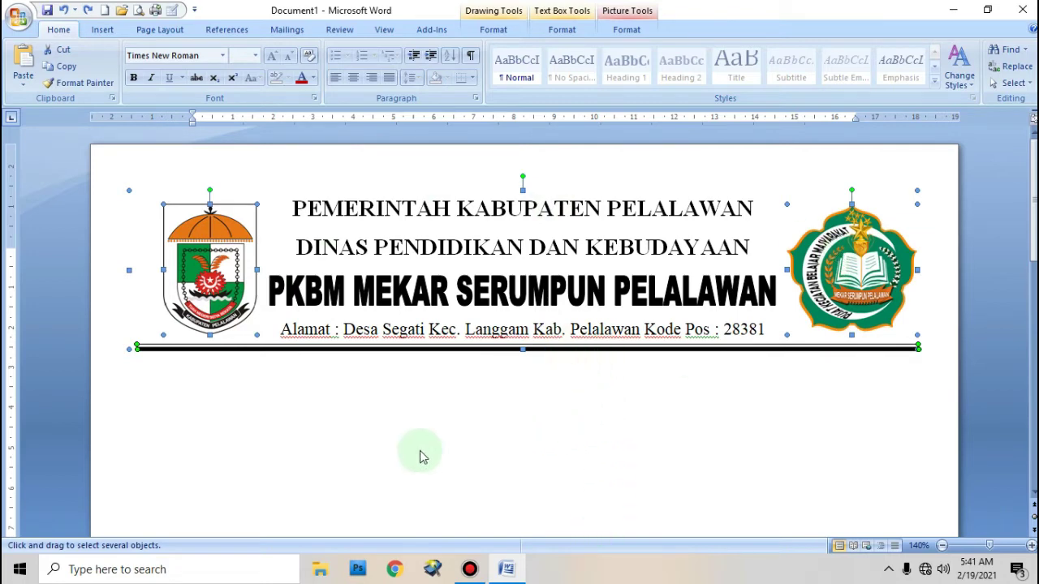
click(446, 422)
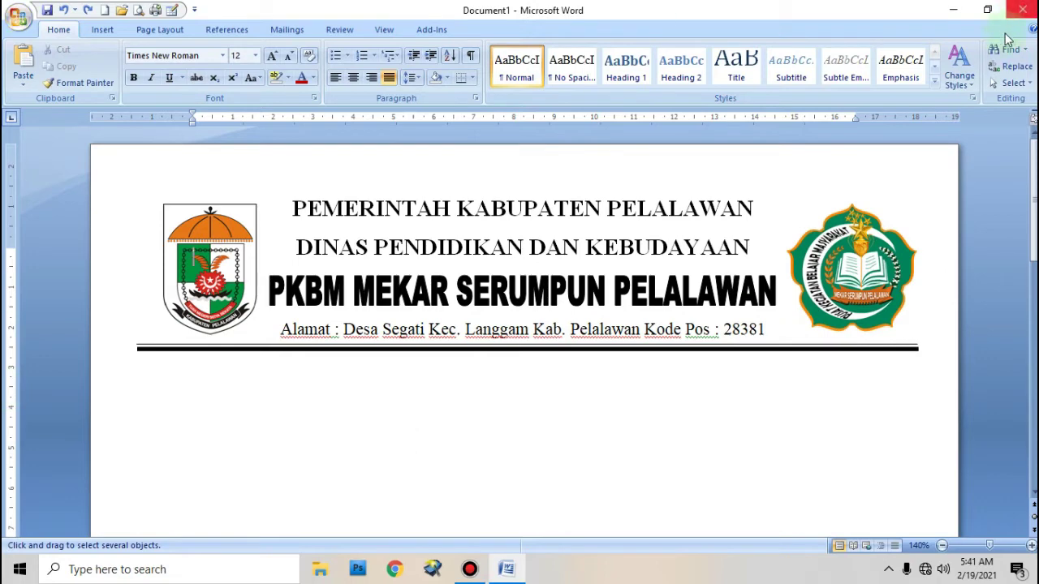
click(1011, 83)
click(318, 162)
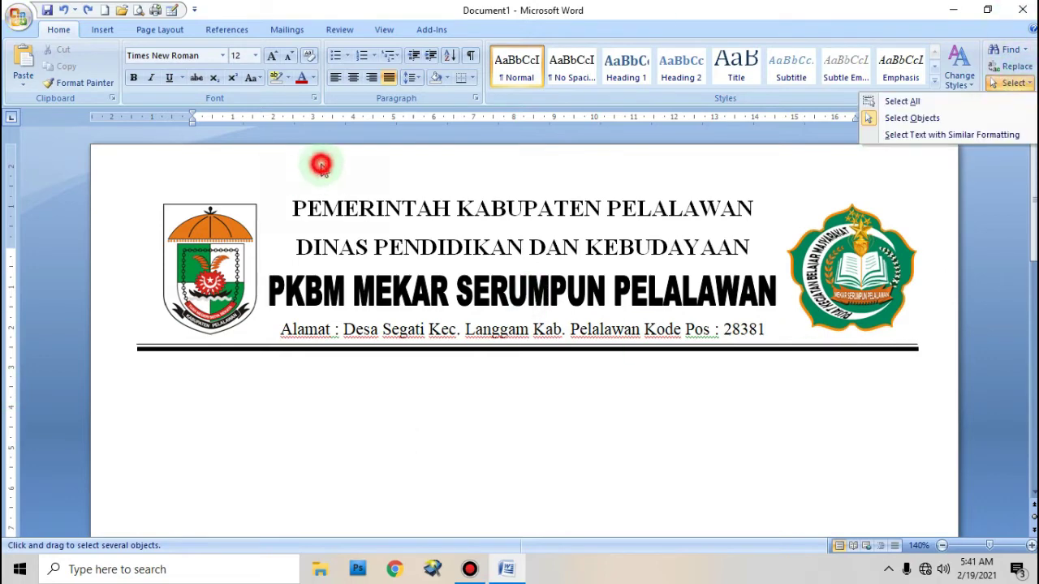
mouse_move(268, 160)
mouse_down()
mouse_move(462, 244)
mouse_move(900, 345)
mouse_move(998, 390)
mouse_move(958, 395)
mouse_up()
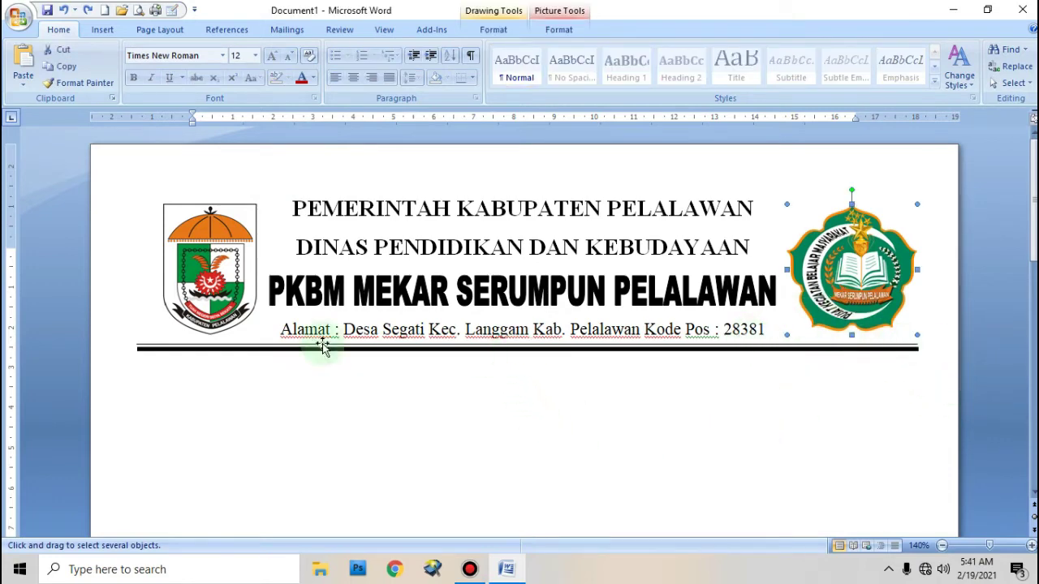
Select the text box, both logos and both separator lines together and group them into one object.
click(94, 155)
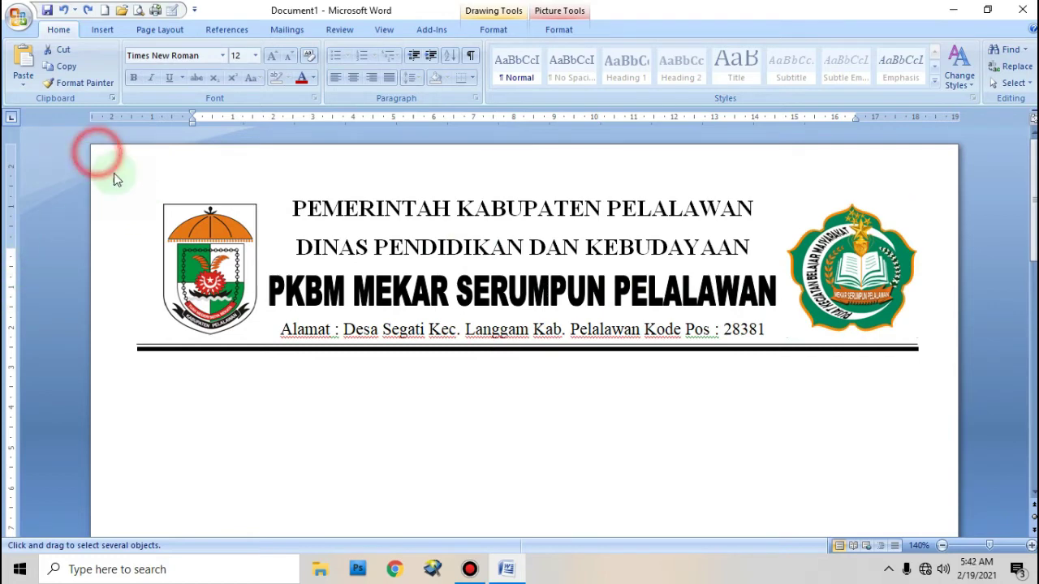
drag(929, 380, 947, 392)
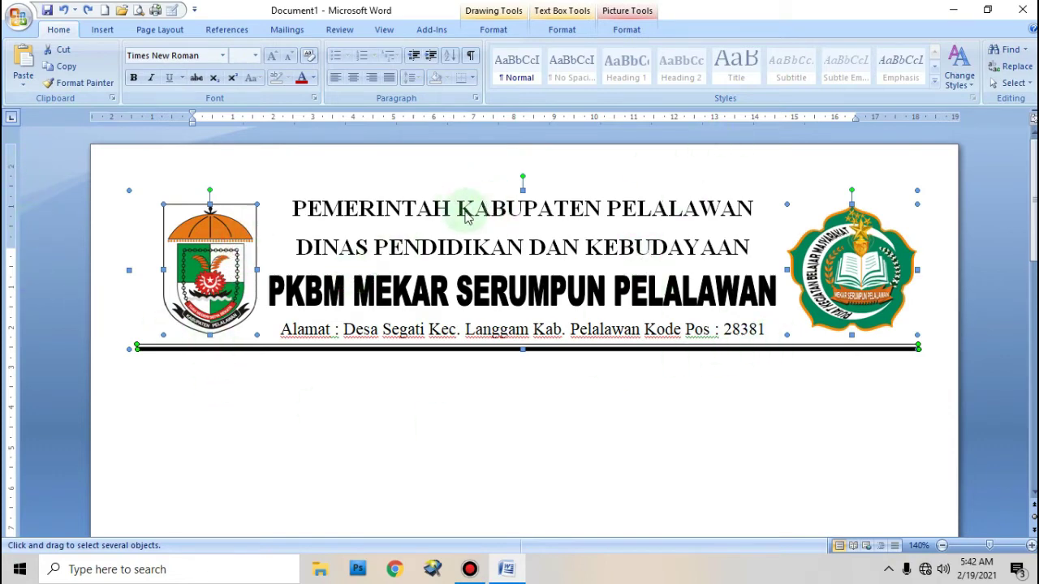
right_click(239, 221)
mouse_move(296, 288)
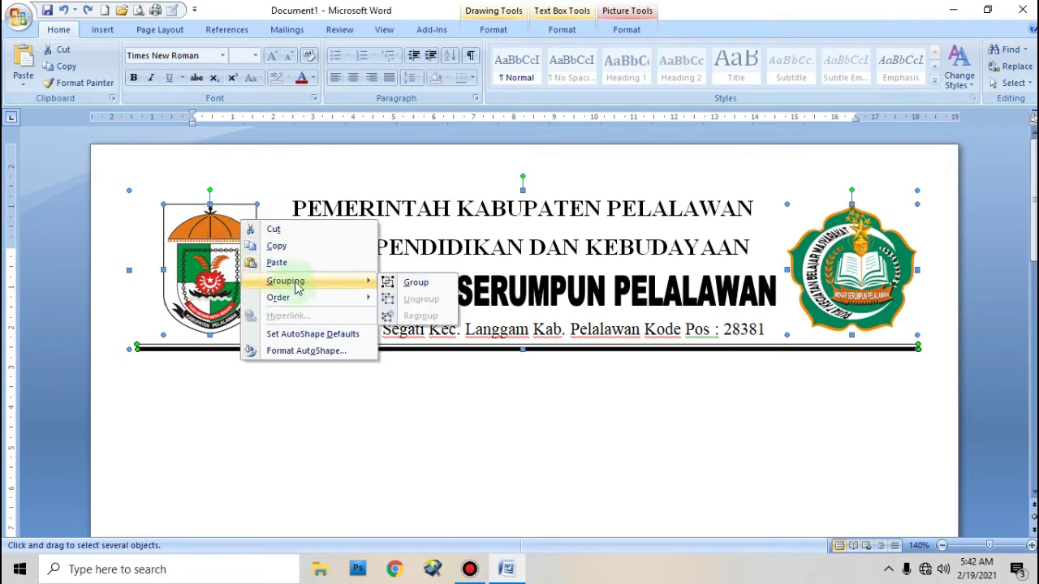
click(414, 284)
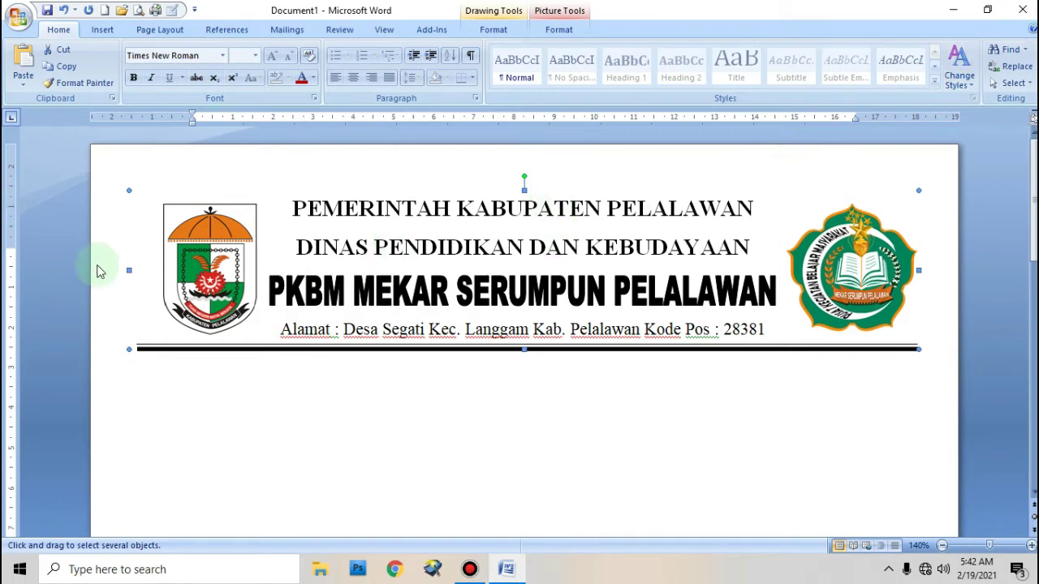
Move the grouped letterhead down the page as one unit and back up, slightly nearer the page's upper edge than before.
click(210, 245)
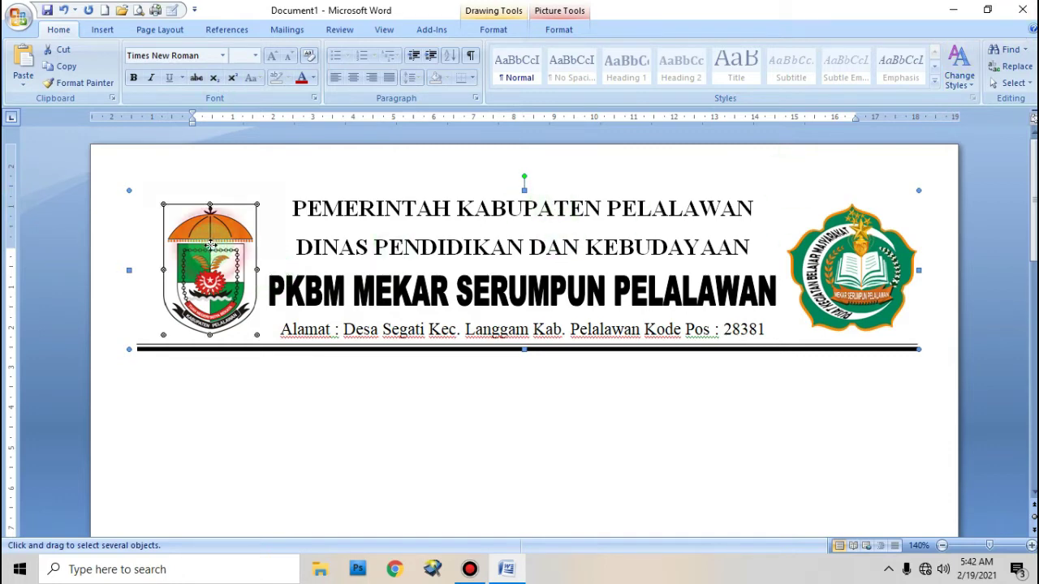
drag(210, 245, 228, 320)
drag(215, 389, 216, 395)
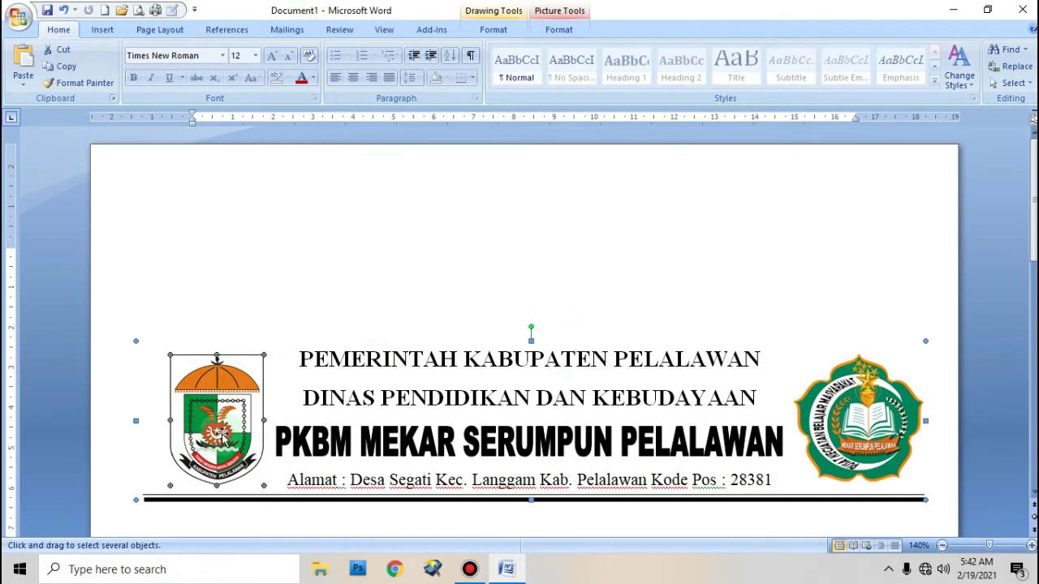
drag(221, 433, 230, 289)
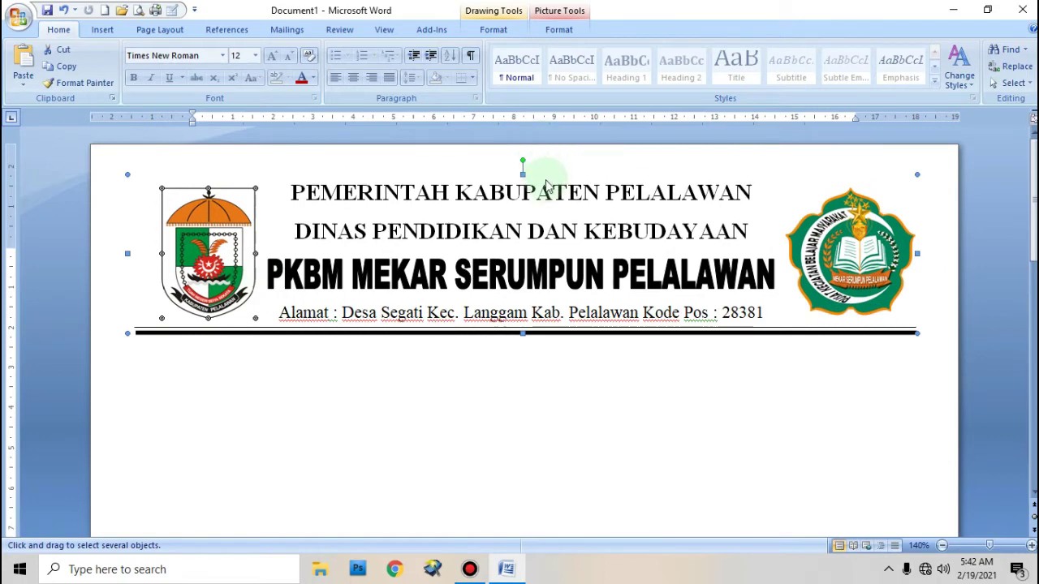
scroll(611, 428, down, 2)
scroll(624, 424, up, 2)
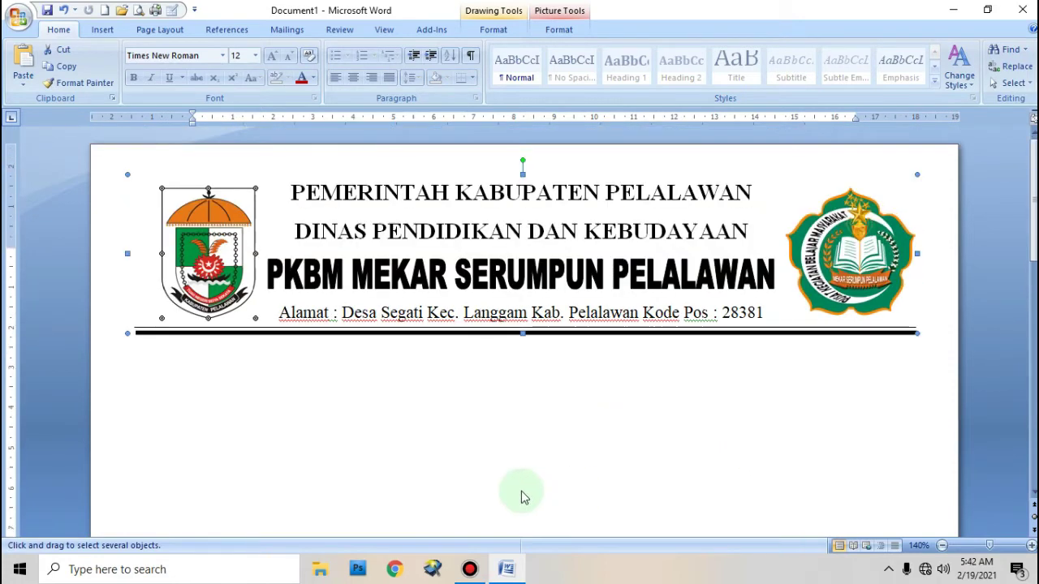
click(541, 441)
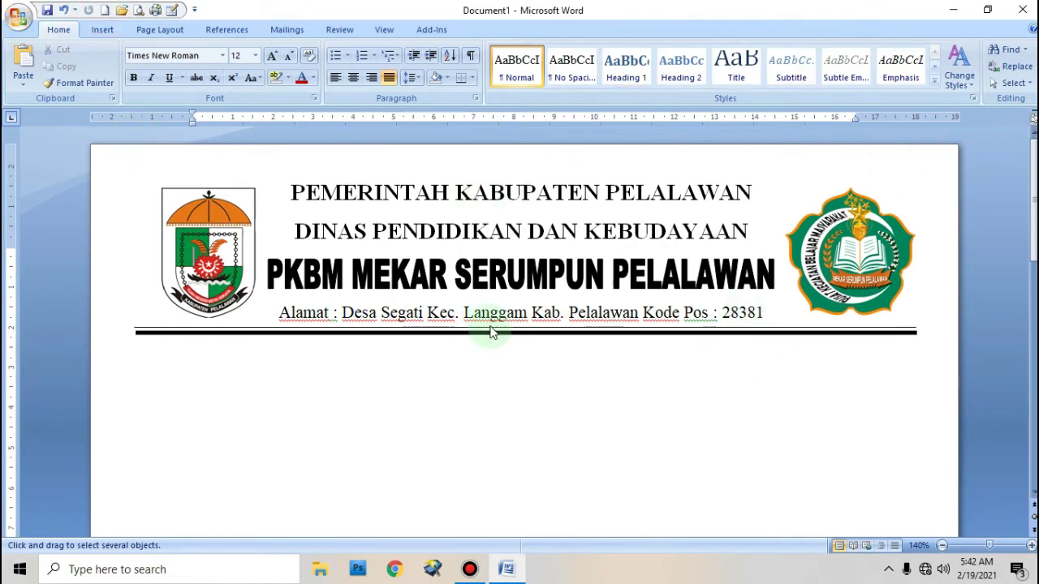
Create a new blank document, and switch back to the document holding the letterhead.
click(18, 16)
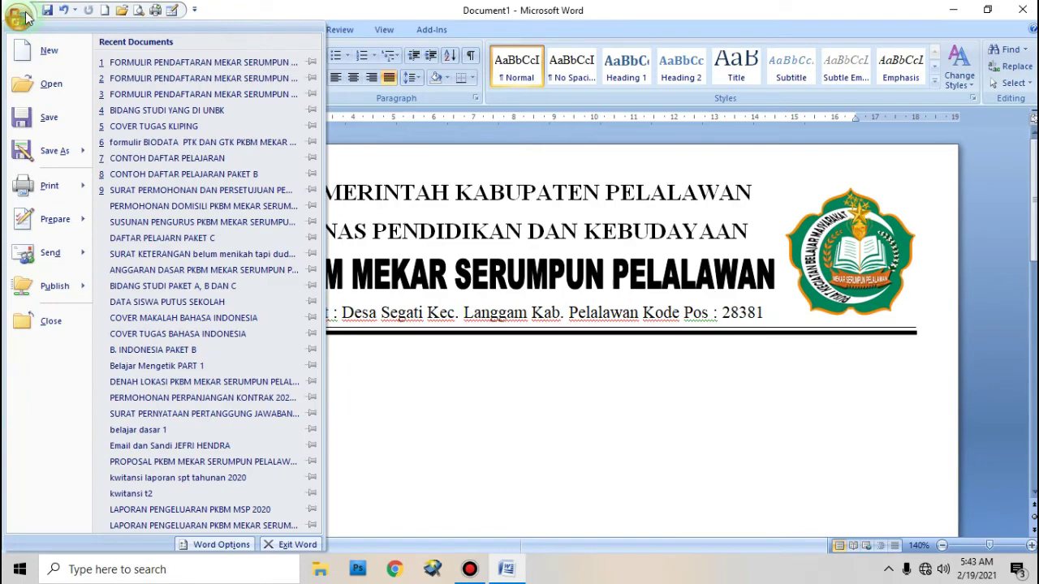
click(19, 17)
click(19, 16)
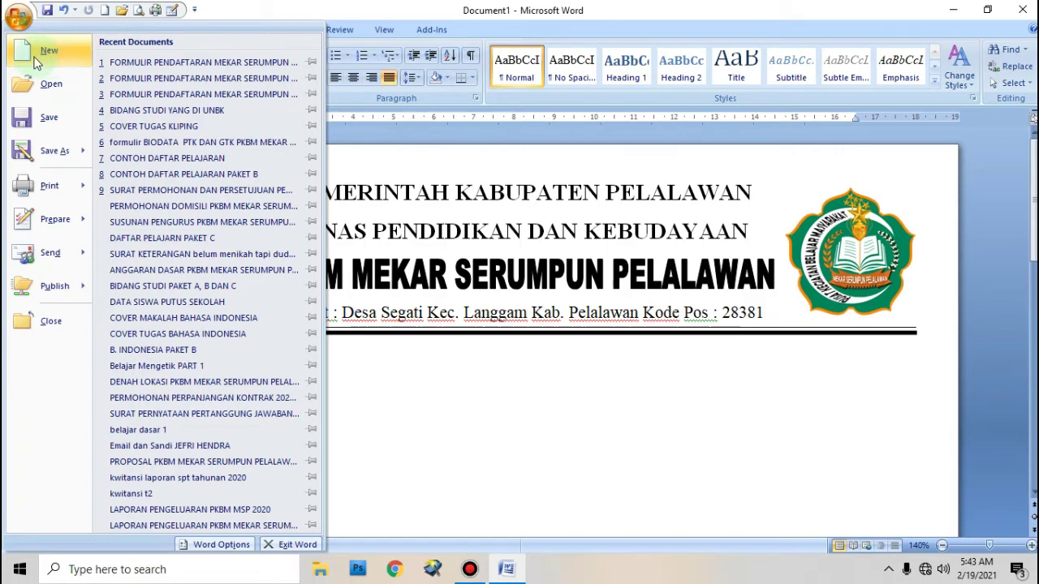
click(45, 52)
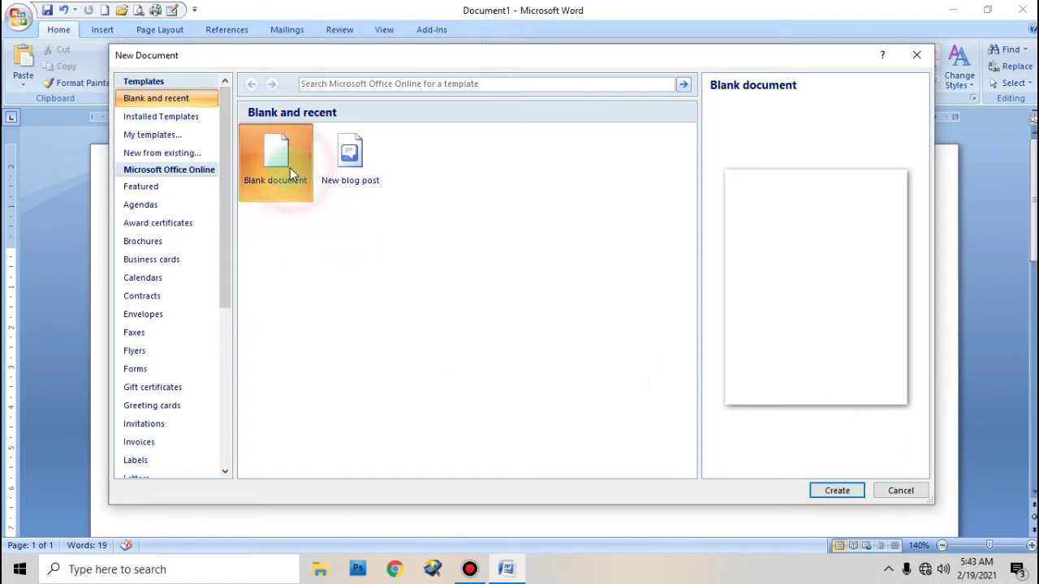
click(836, 493)
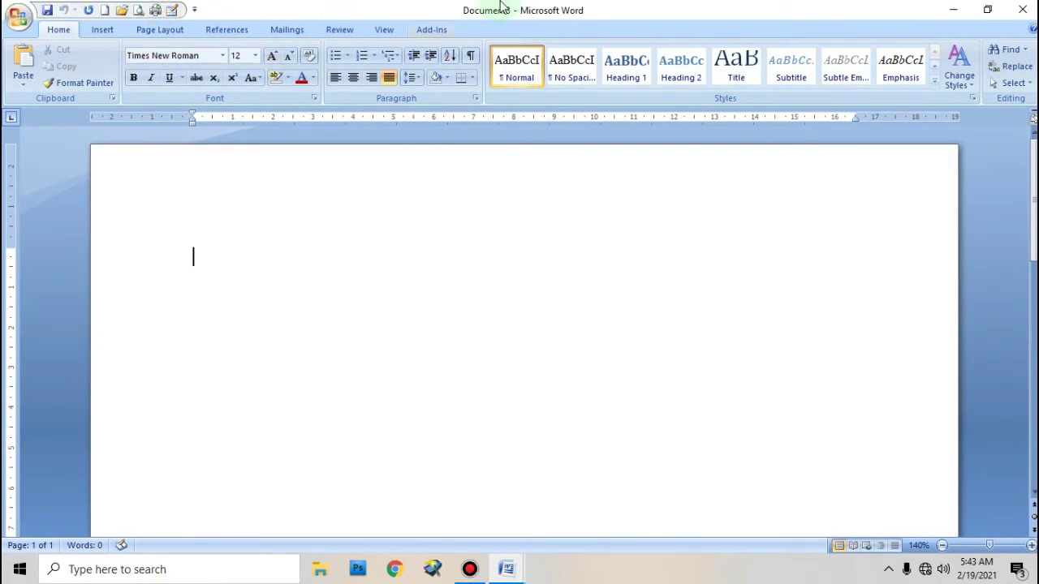
click(506, 569)
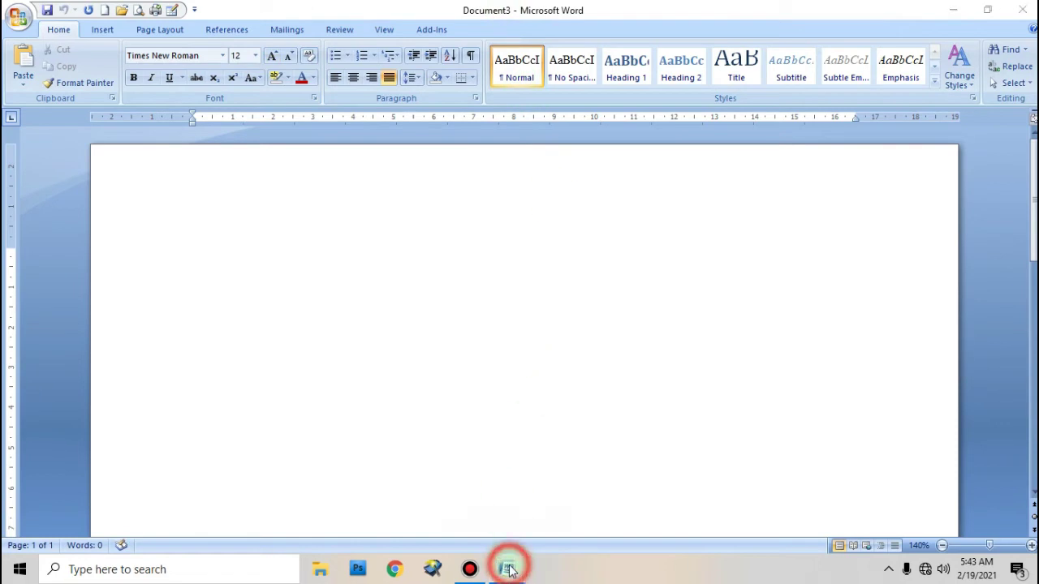
click(348, 531)
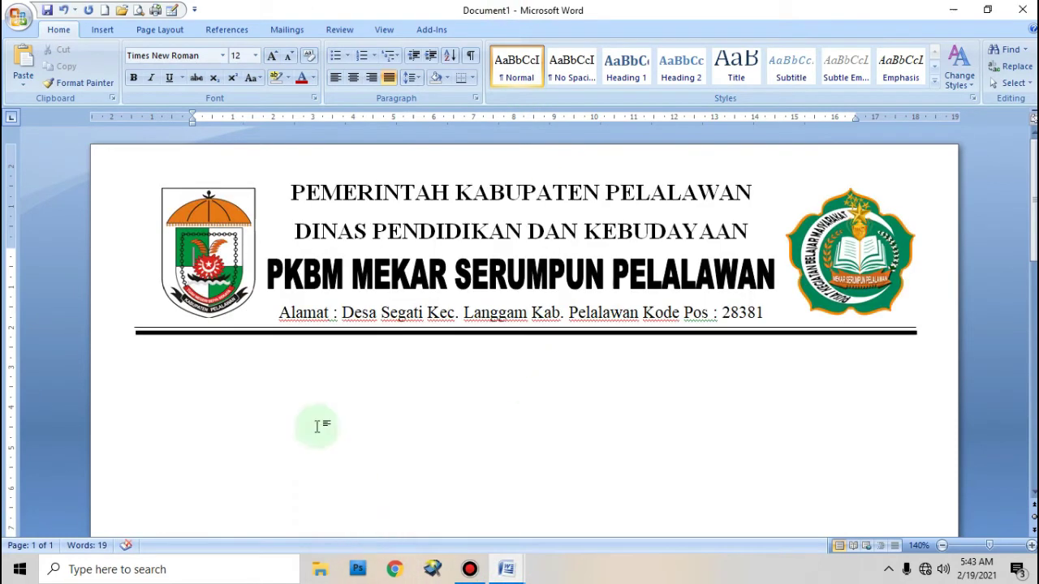
Open the existing document COVER TUGAS KLIPING from the TUTORIAL MENGETIK folder on drive D:.
click(17, 16)
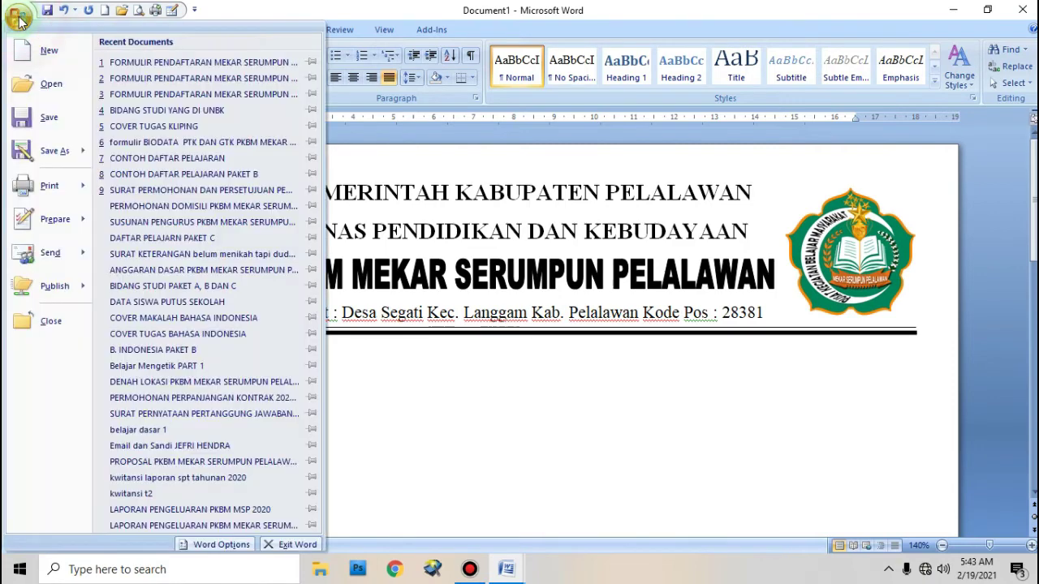
click(44, 86)
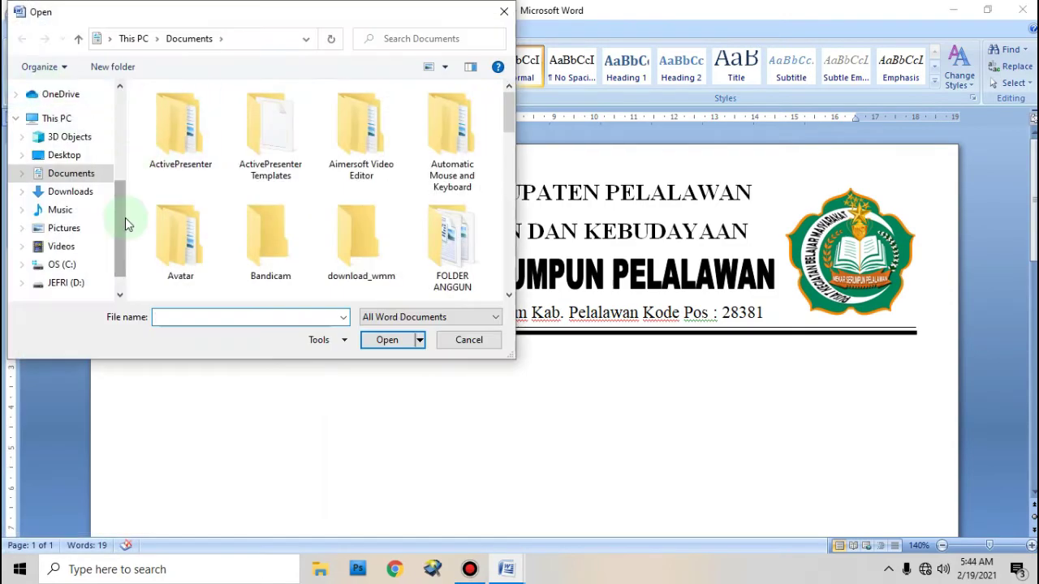
scroll(118, 204, down, 1)
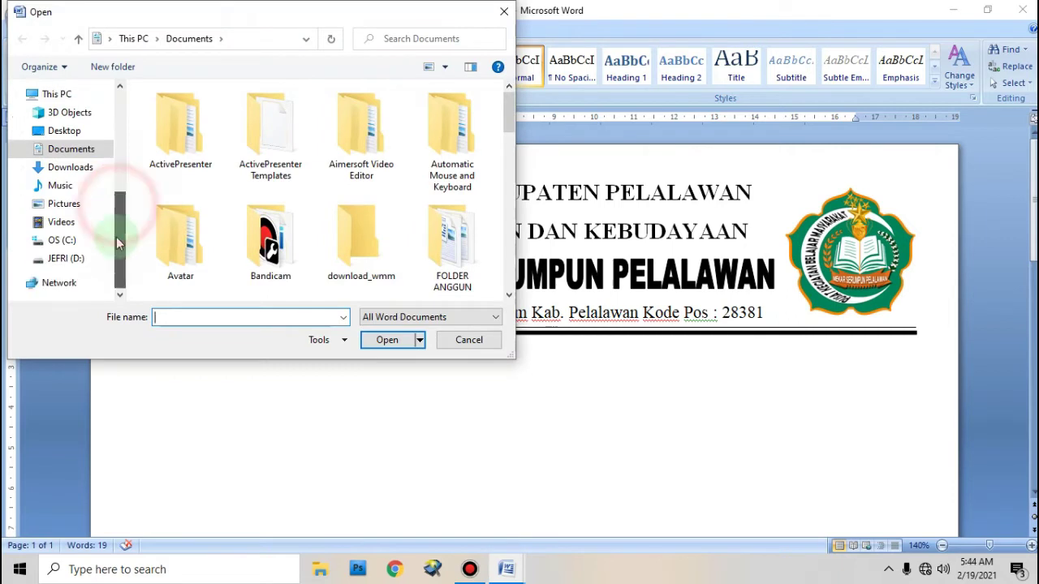
click(73, 261)
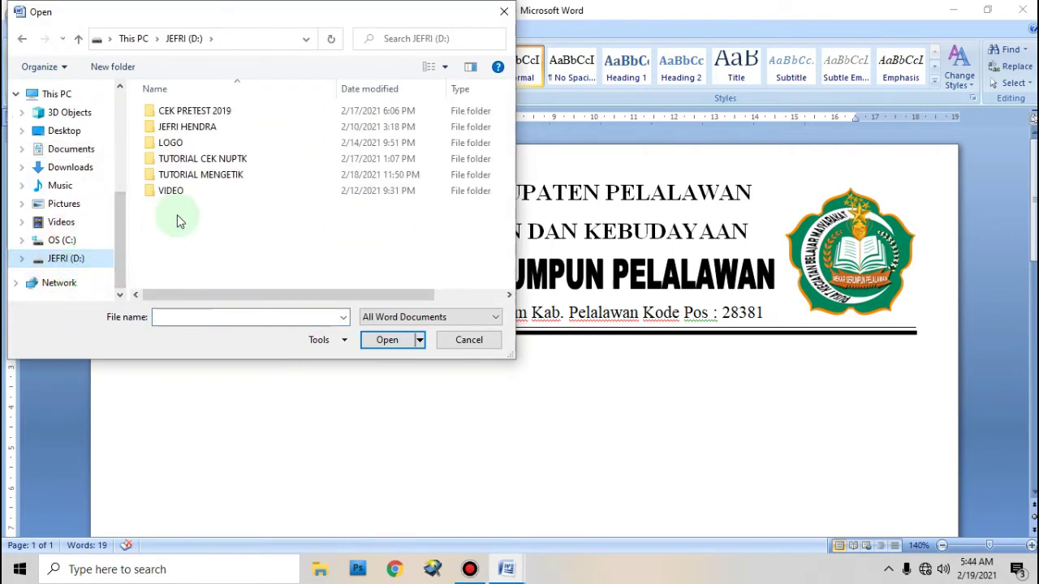
double_click(225, 176)
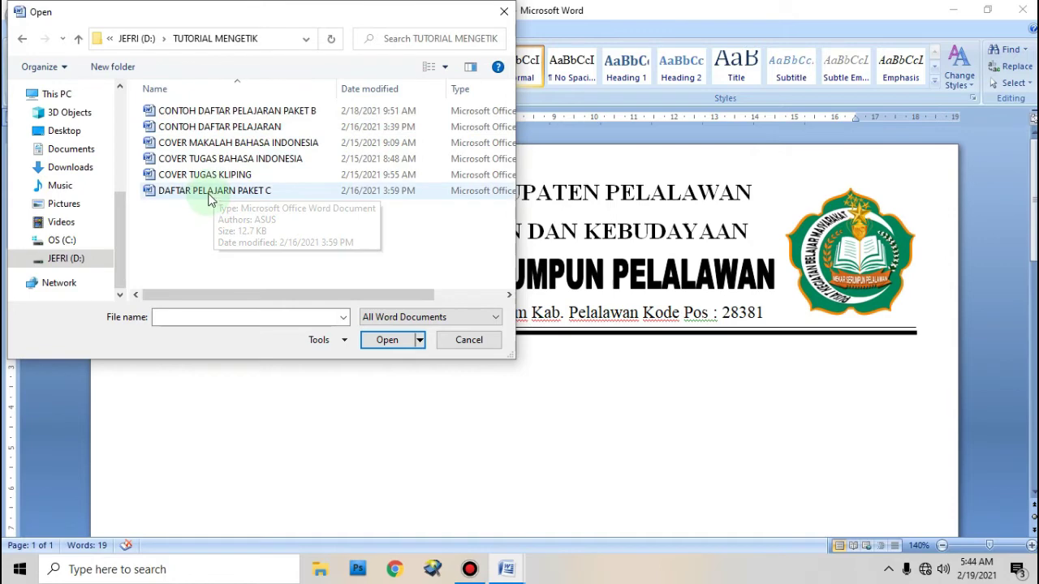
click(258, 110)
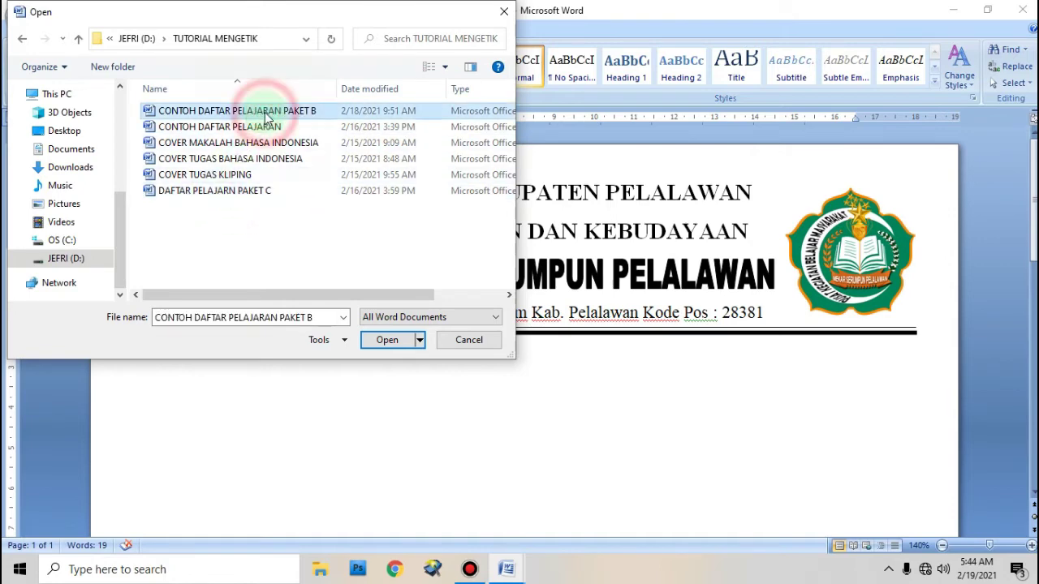
click(221, 174)
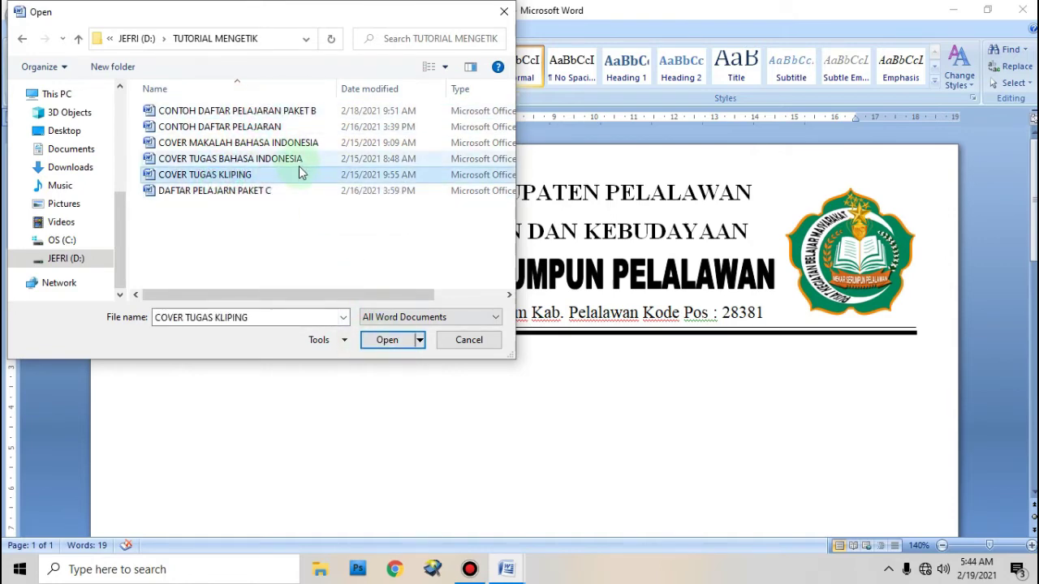
click(388, 341)
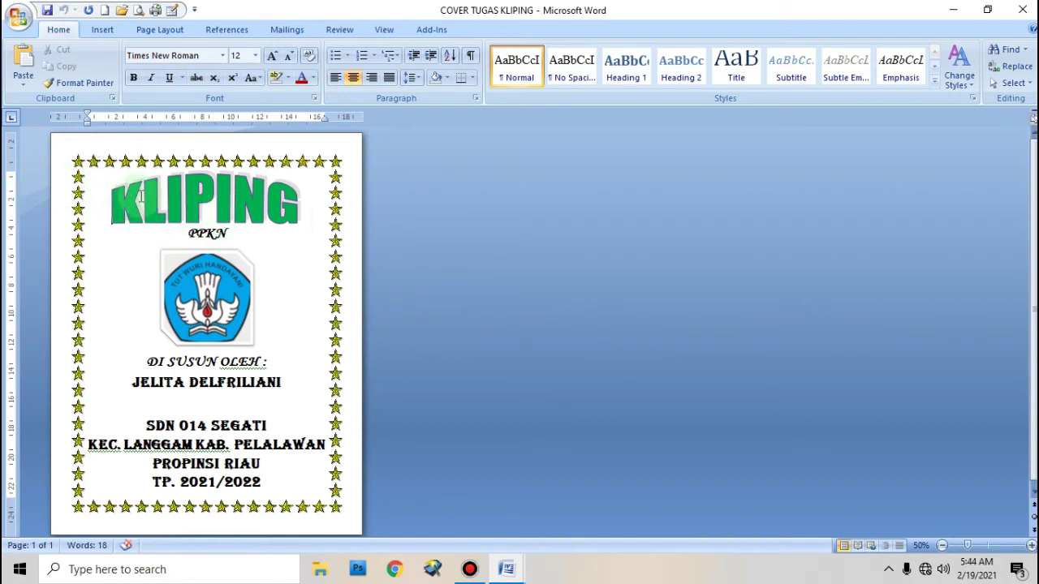
Switch from the KLIPING cover back to the unsaved letterhead document, Document1.
click(17, 18)
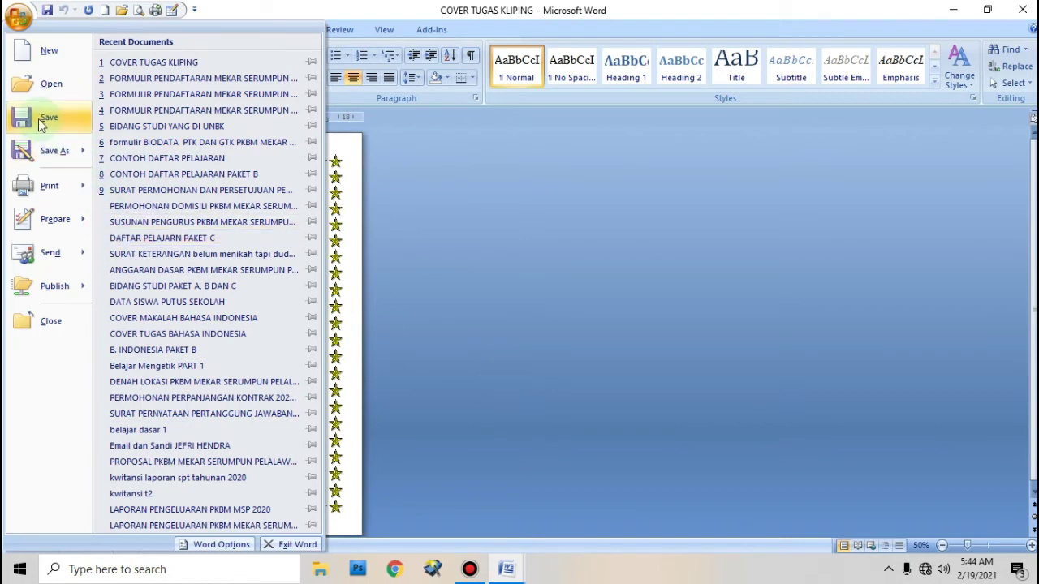
click(513, 258)
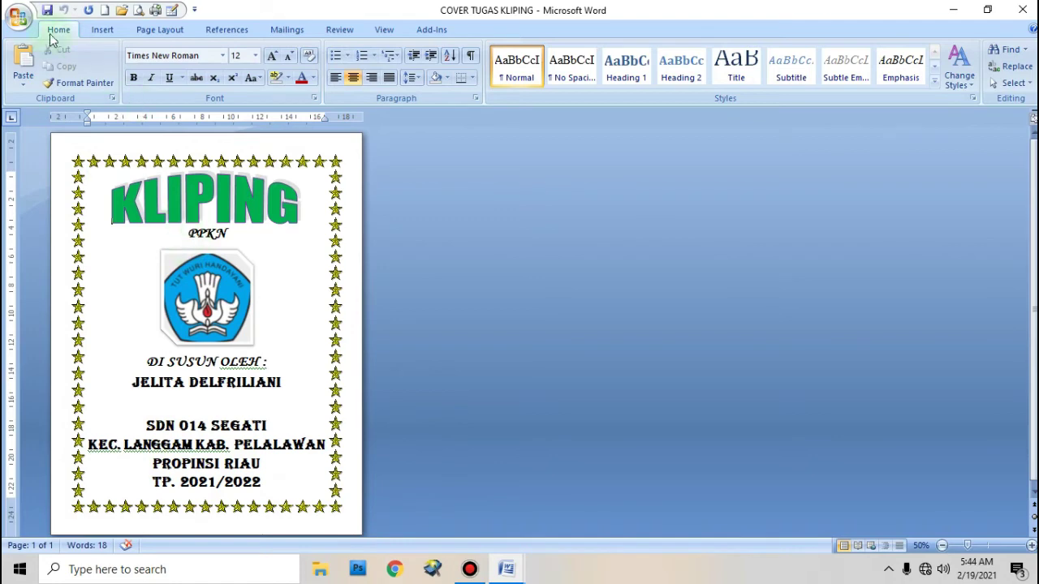
click(17, 17)
click(661, 370)
mouse_move(507, 568)
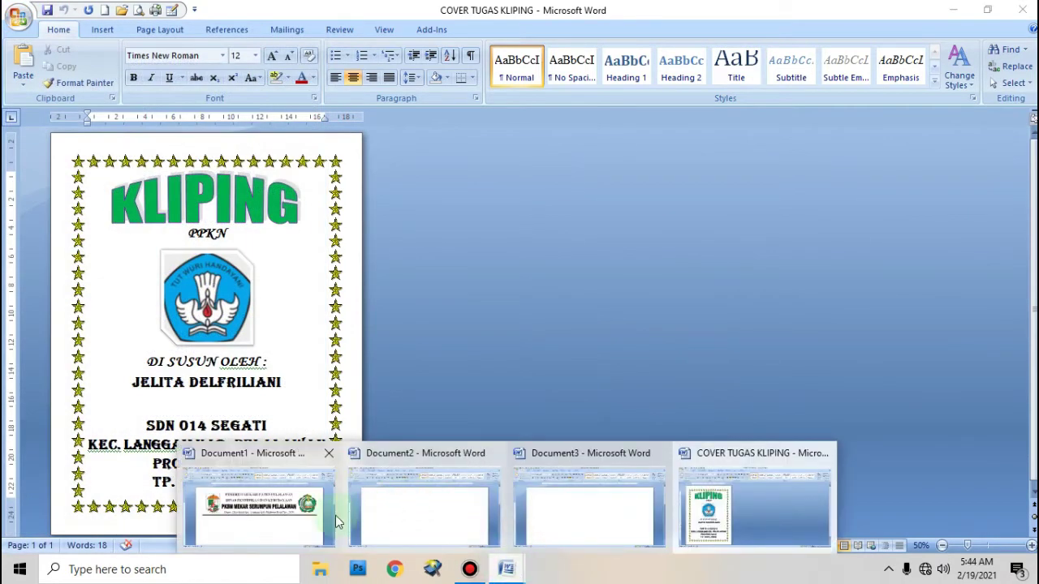
click(274, 516)
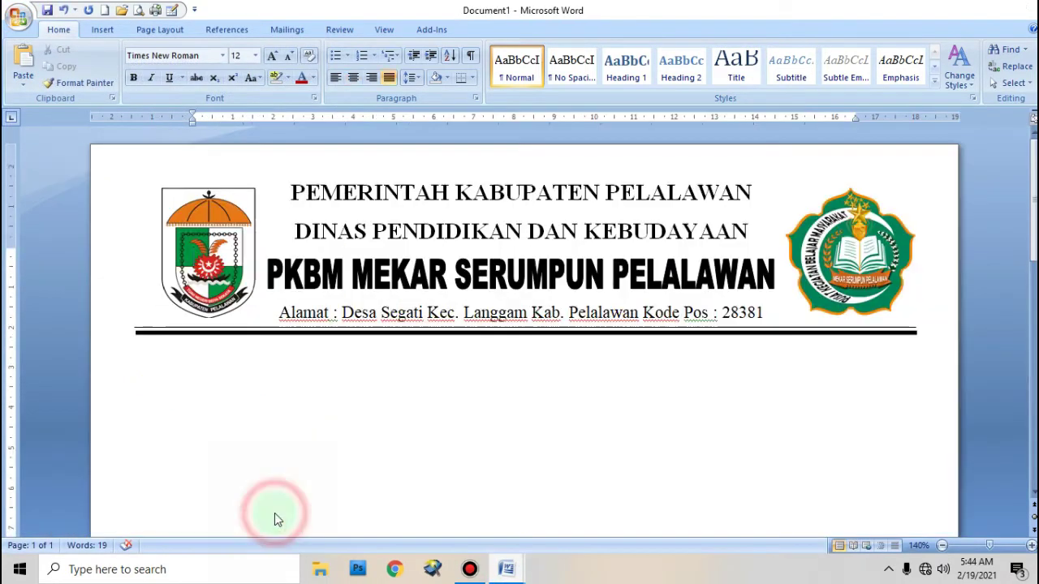
Save the letterhead as a Word document named KOP PKBM MSP in the TUTORIAL MENGETIK folder.
click(18, 16)
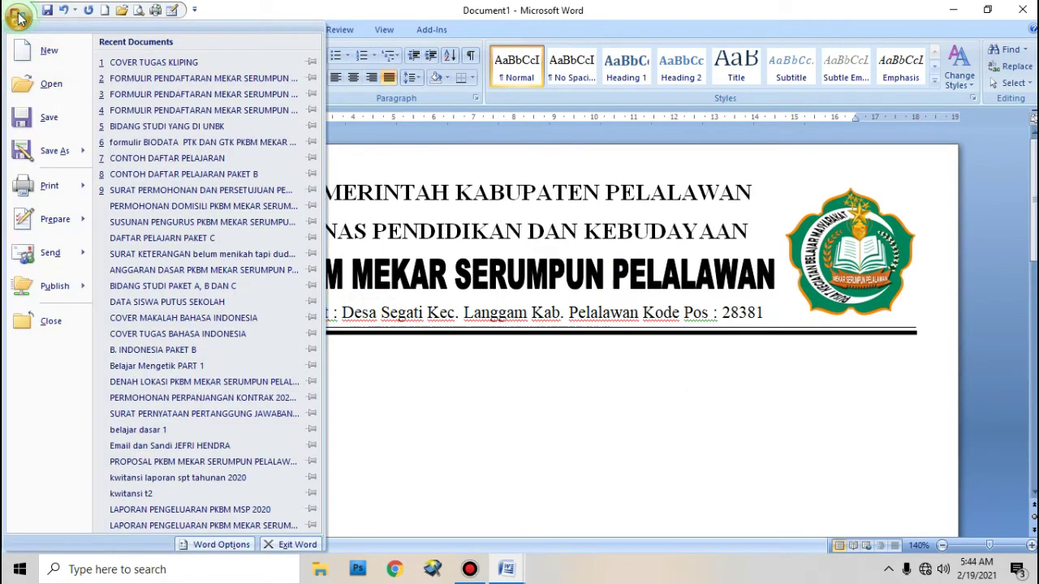
click(37, 126)
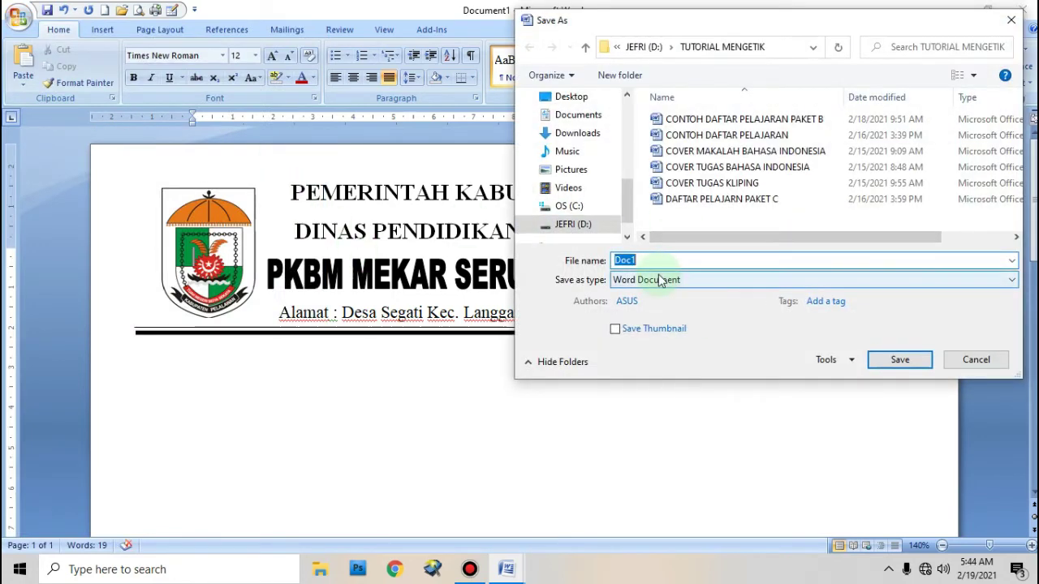
text(KOP PKBM MSP)
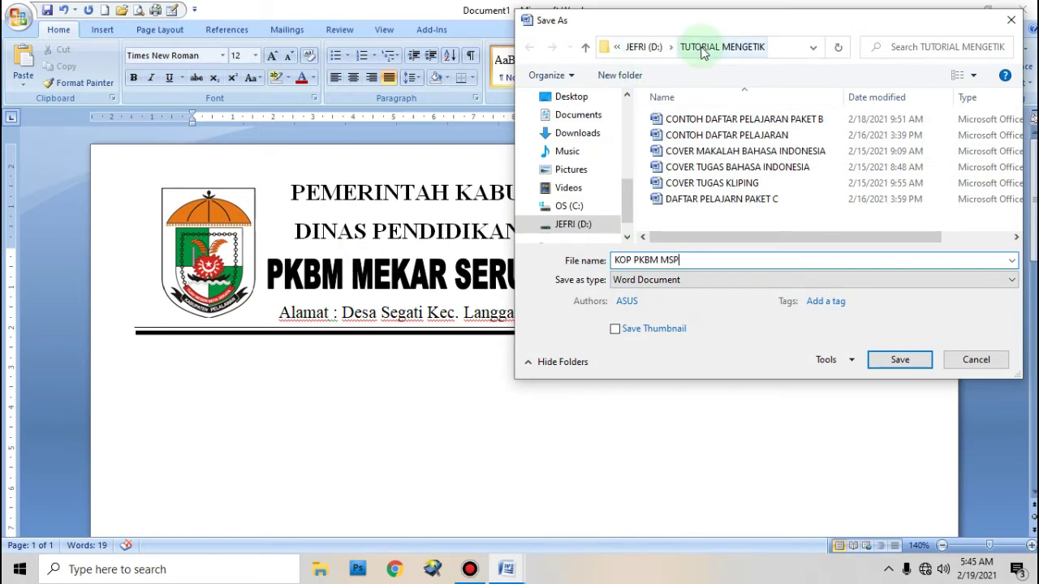
click(901, 362)
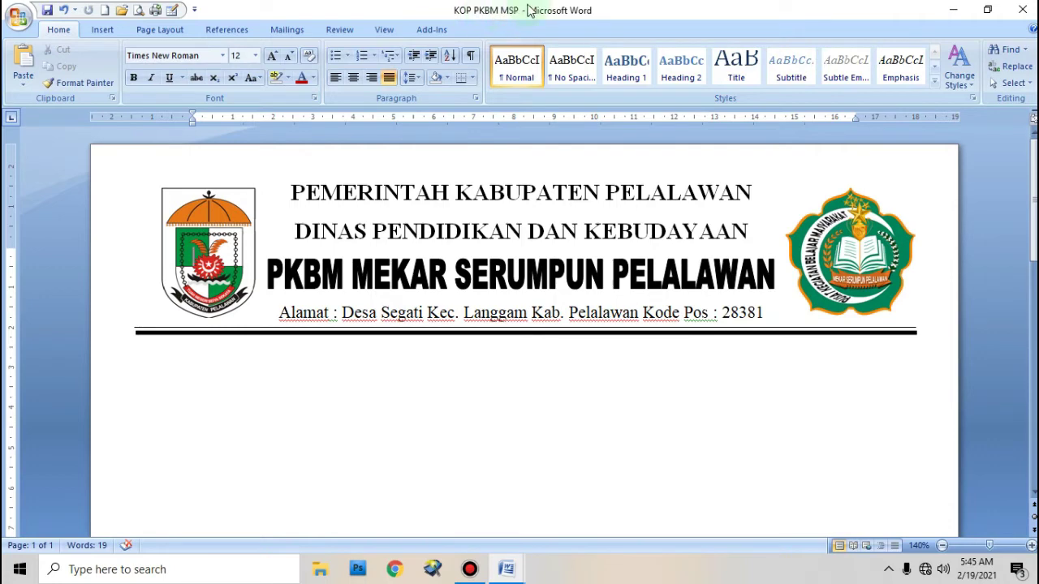
Save a copy of the letterhead under the new name KOP SMP 5 LANGGAM in the same folder.
click(558, 291)
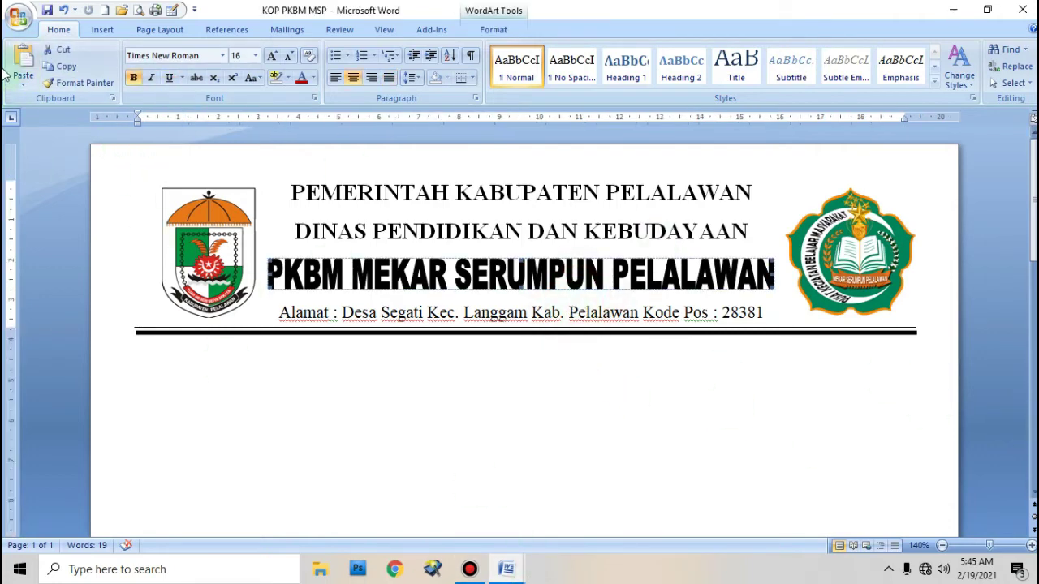
click(19, 20)
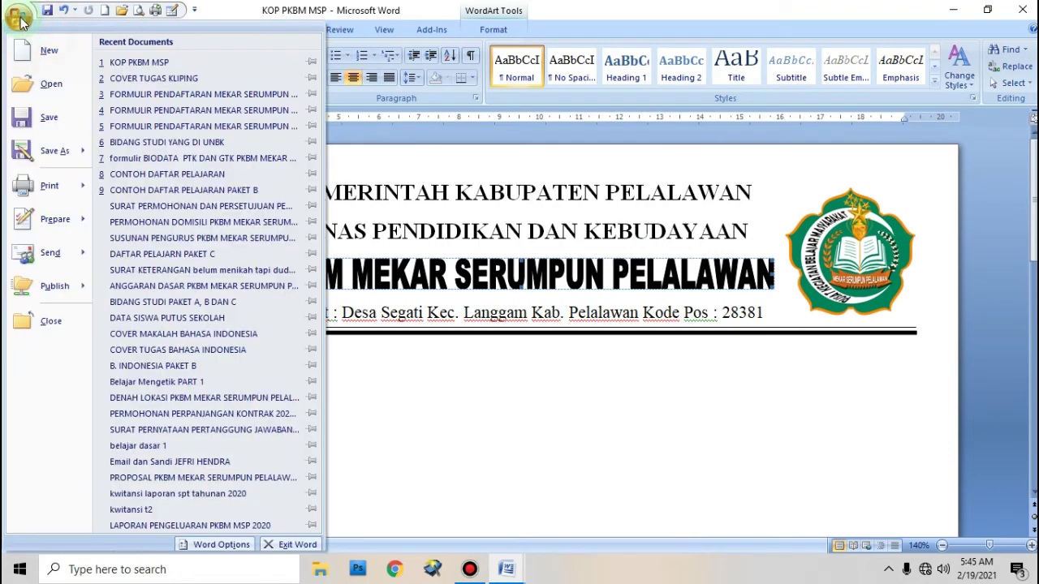
mouse_move(48, 157)
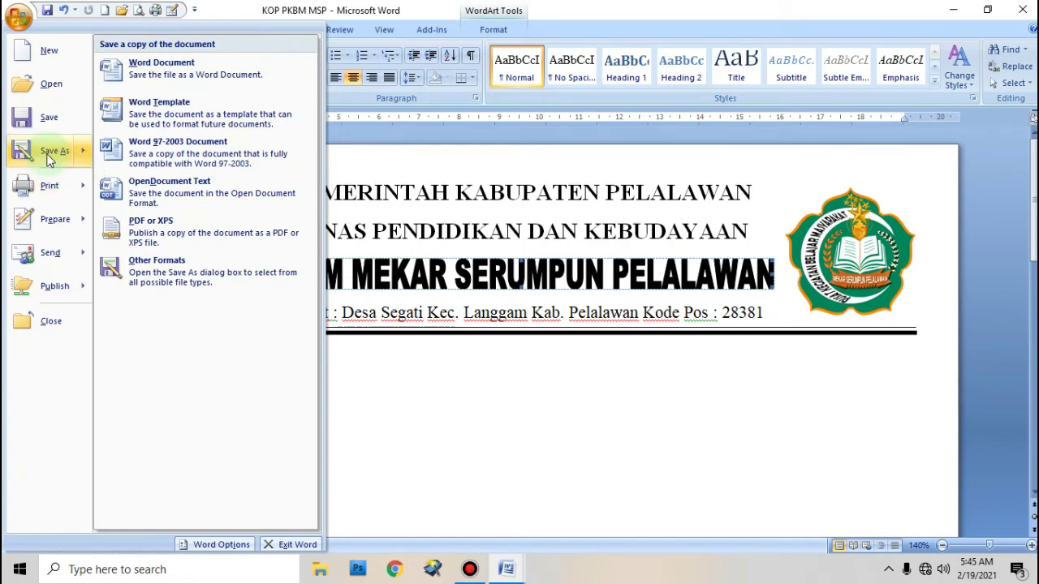
click(46, 154)
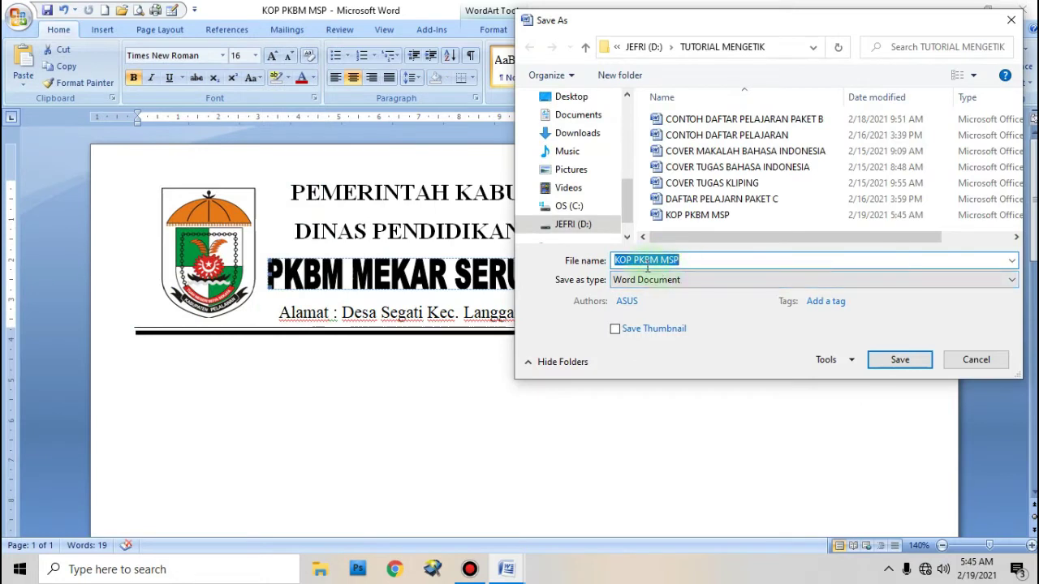
click(680, 259)
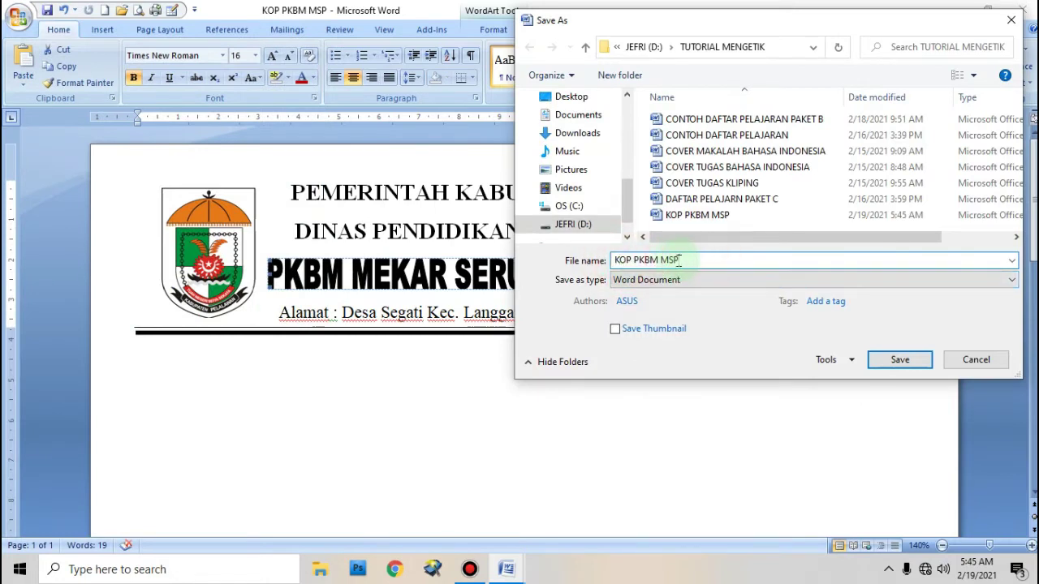
mouse_move(647, 268)
mouse_down()
mouse_move(690, 262)
mouse_move(645, 263)
mouse_up()
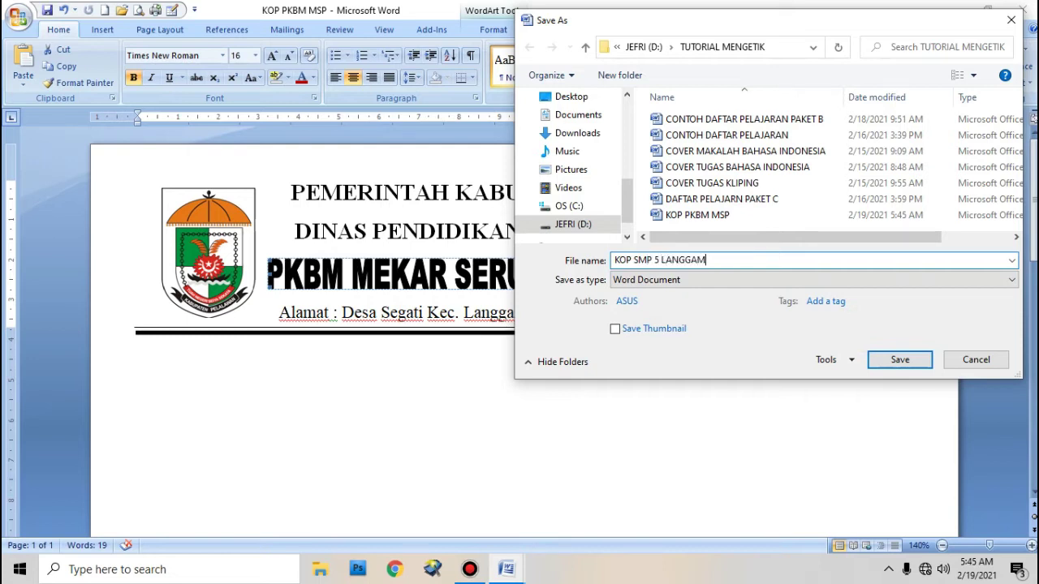
click(900, 361)
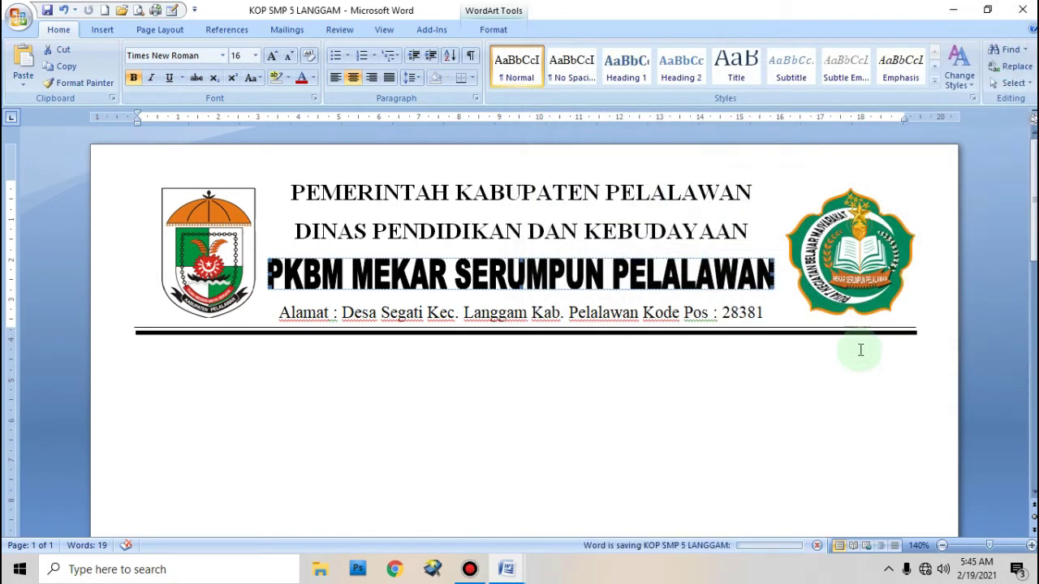
Replace the WordArt institution name in the letterhead with SMP NEGERI 5 LANGGAM.
click(626, 266)
click(633, 273)
right_click(633, 272)
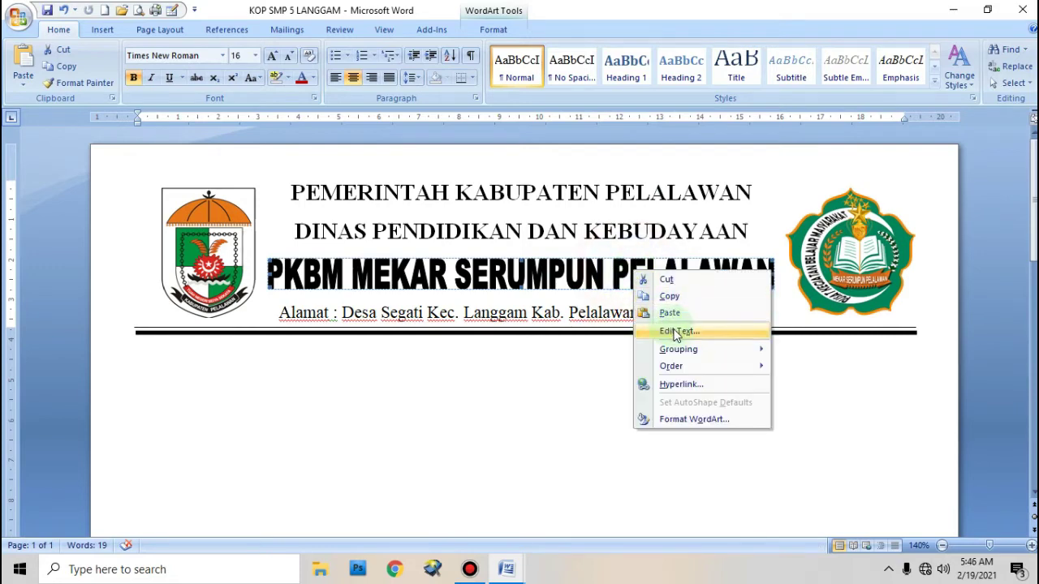
click(676, 333)
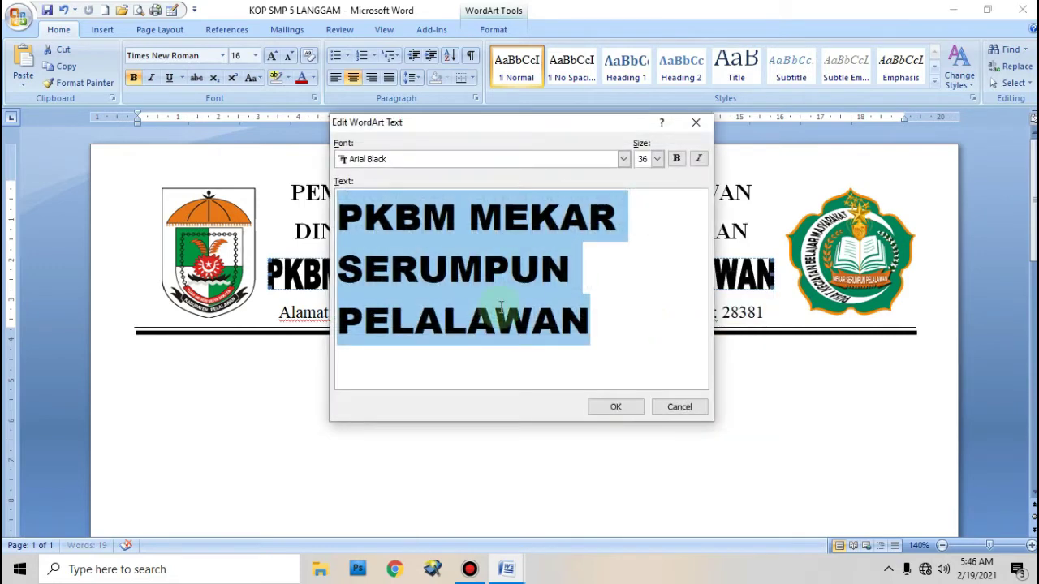
text(SMP)
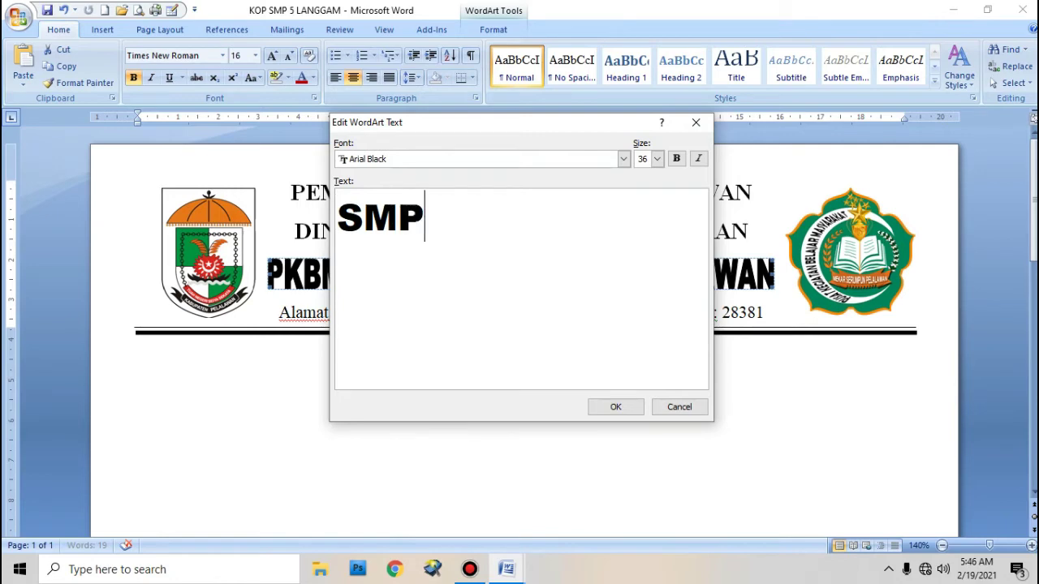
text( NEGERI)
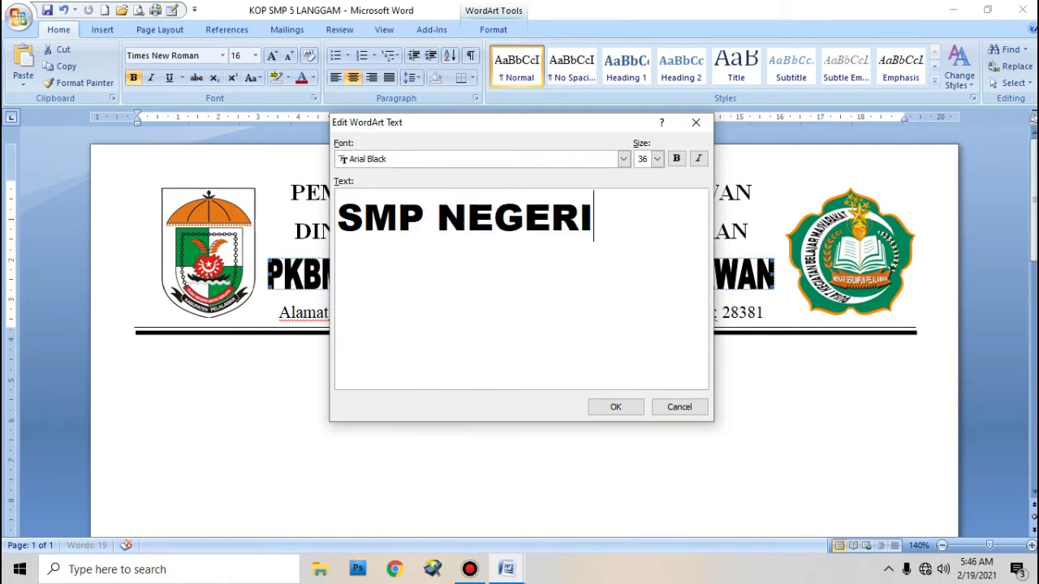
text( 5 LA)
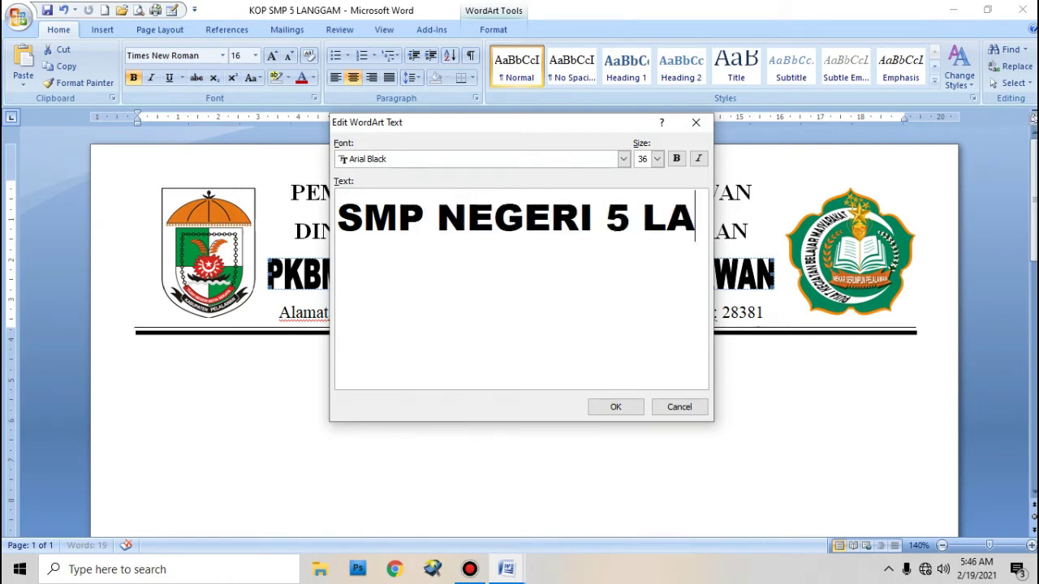
text(NGGAM)
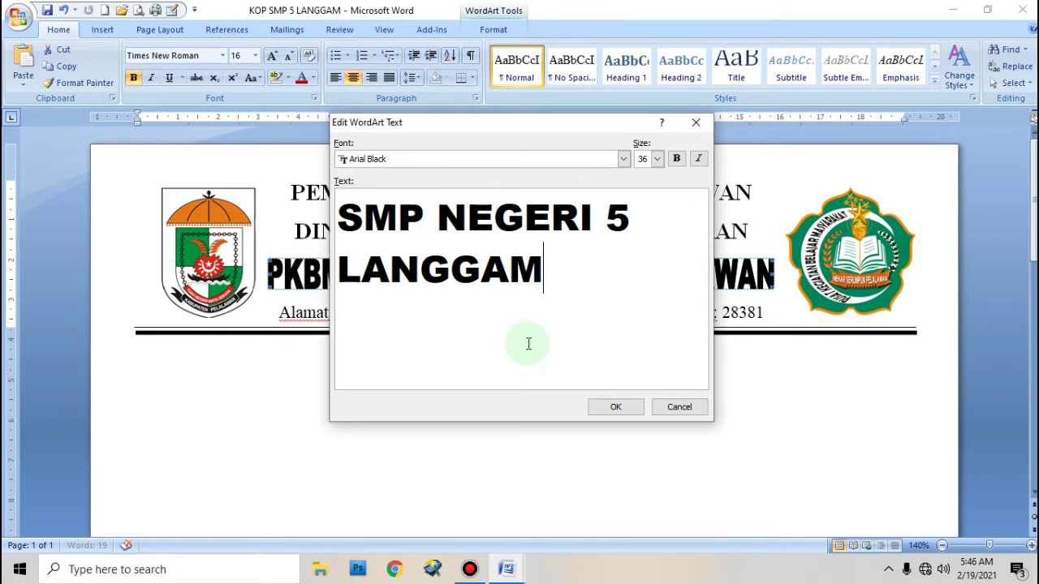
click(613, 416)
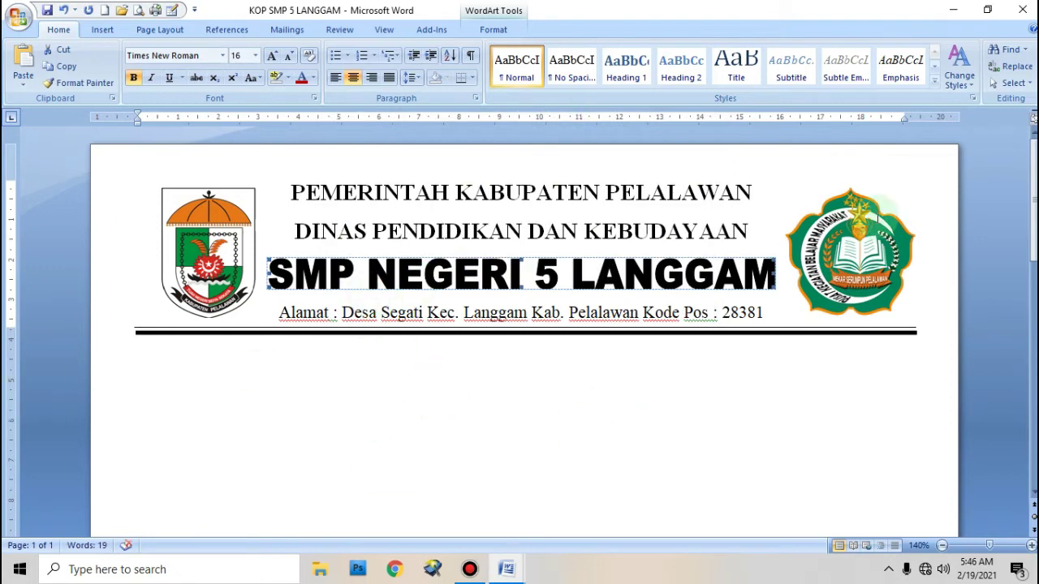
Ungroup the letterhead into its separate text box, logos and lines.
click(858, 267)
click(775, 183)
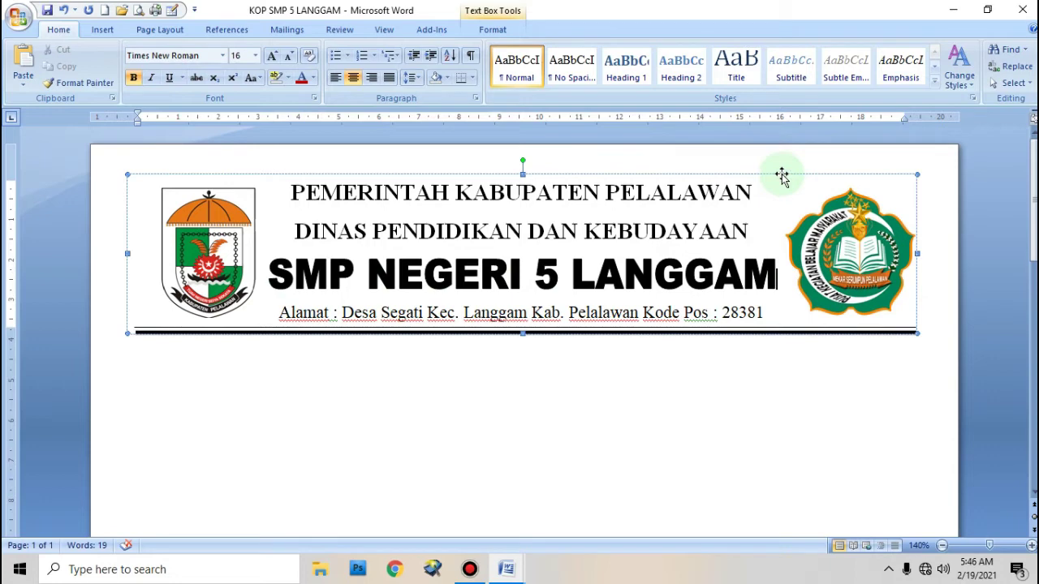
right_click(783, 171)
click(754, 178)
click(784, 324)
right_click(784, 333)
mouse_move(828, 409)
click(860, 411)
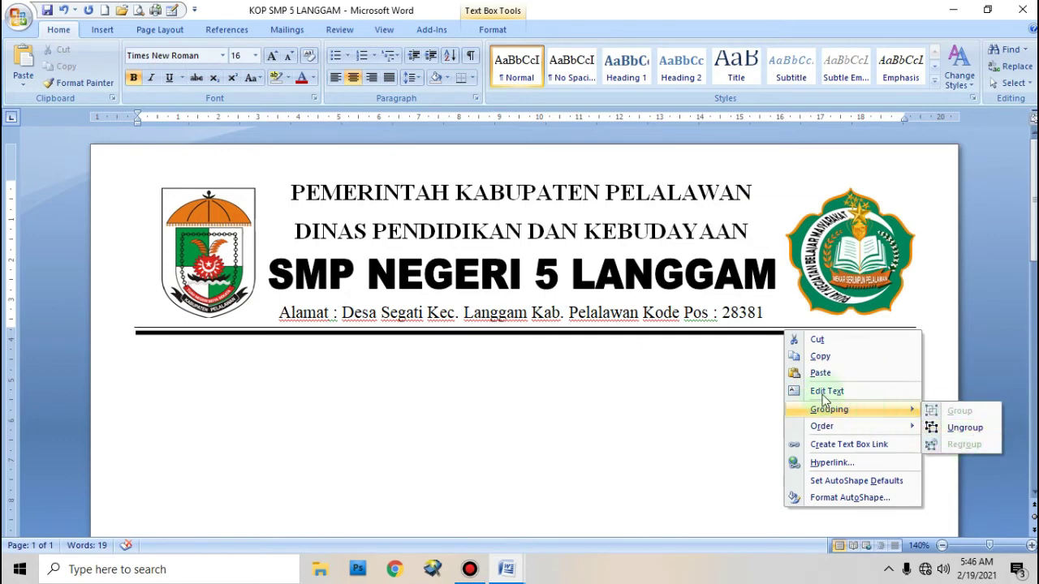
right_click(599, 226)
click(730, 193)
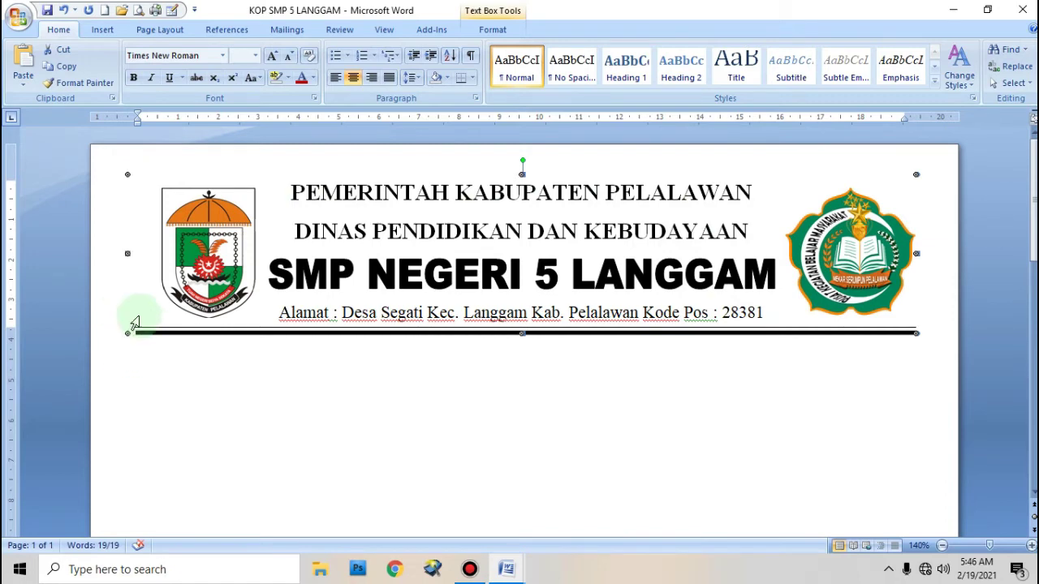
right_click(907, 175)
mouse_move(849, 263)
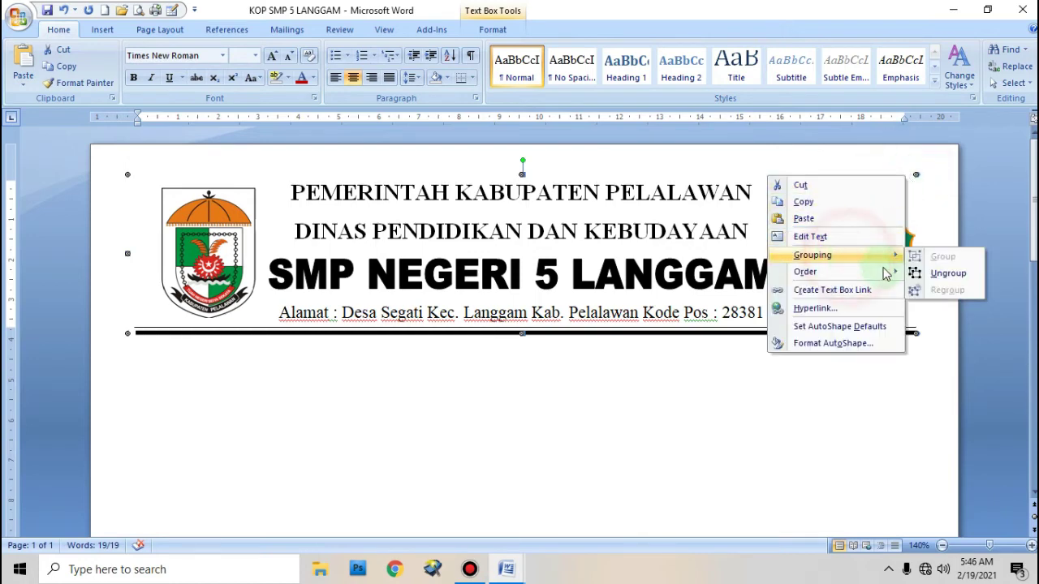
click(946, 273)
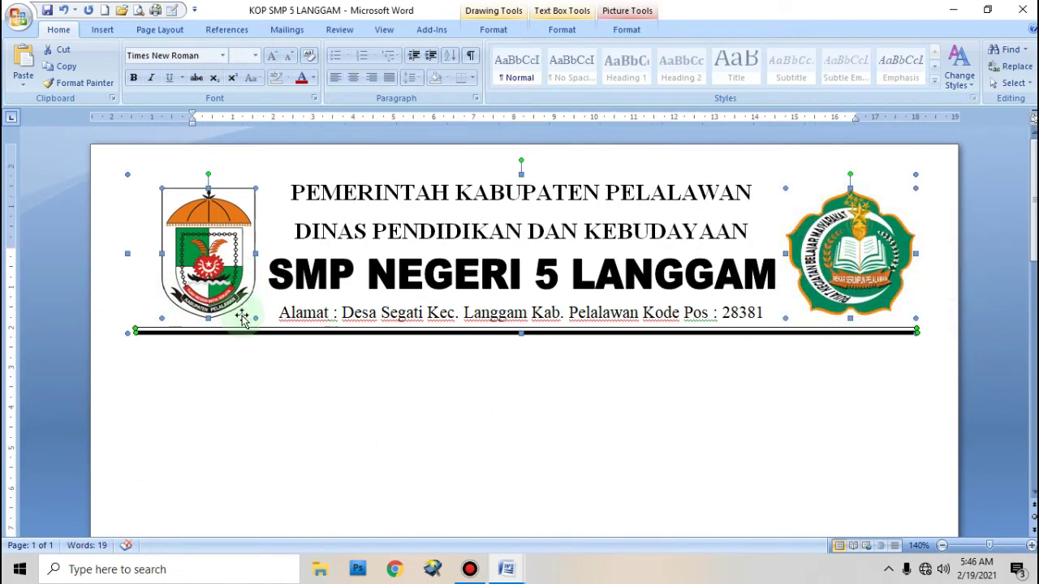
Move the heading text box down away from the logos and undo the move.
click(397, 421)
click(239, 291)
click(521, 155)
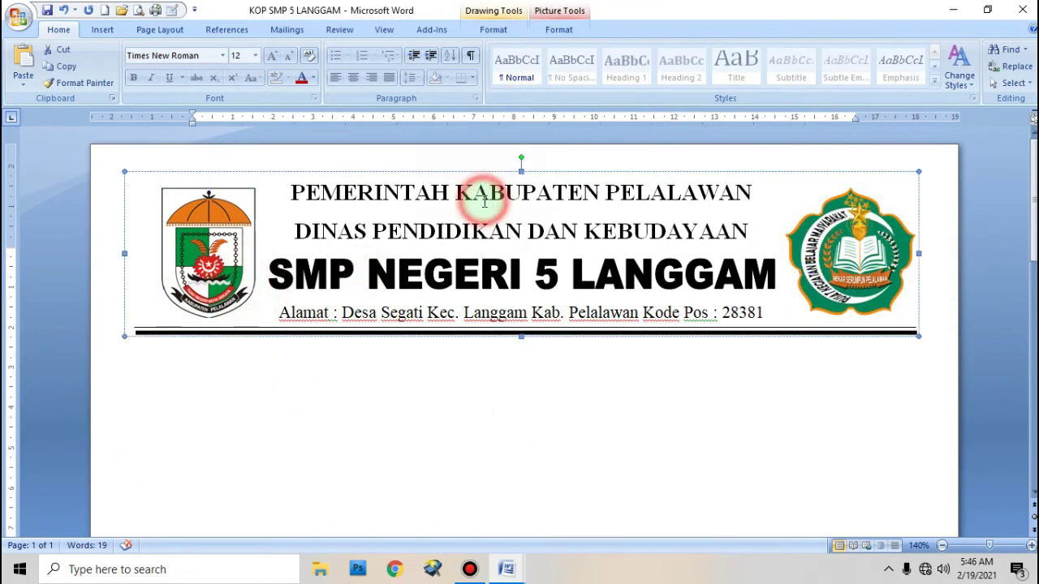
drag(524, 174, 528, 297)
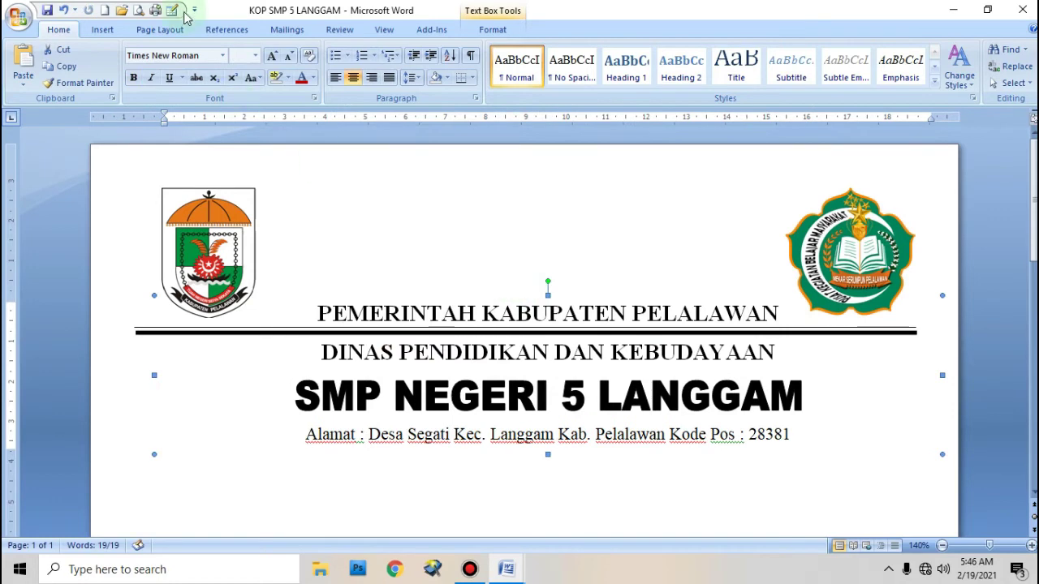
click(63, 10)
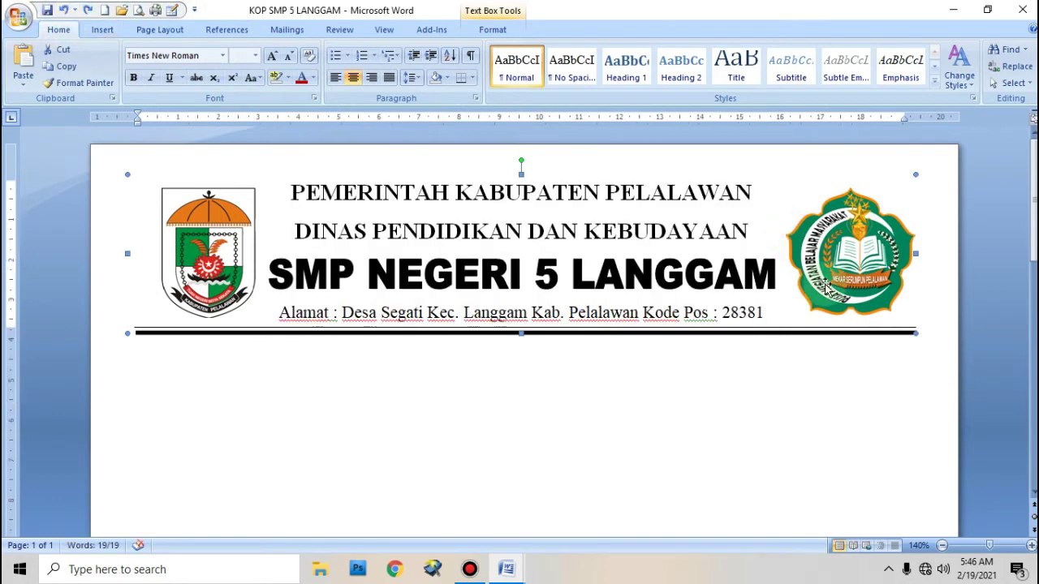
Delete the PKBM Mekar Serumpun Pelalawan logo and undo the deletion.
click(850, 276)
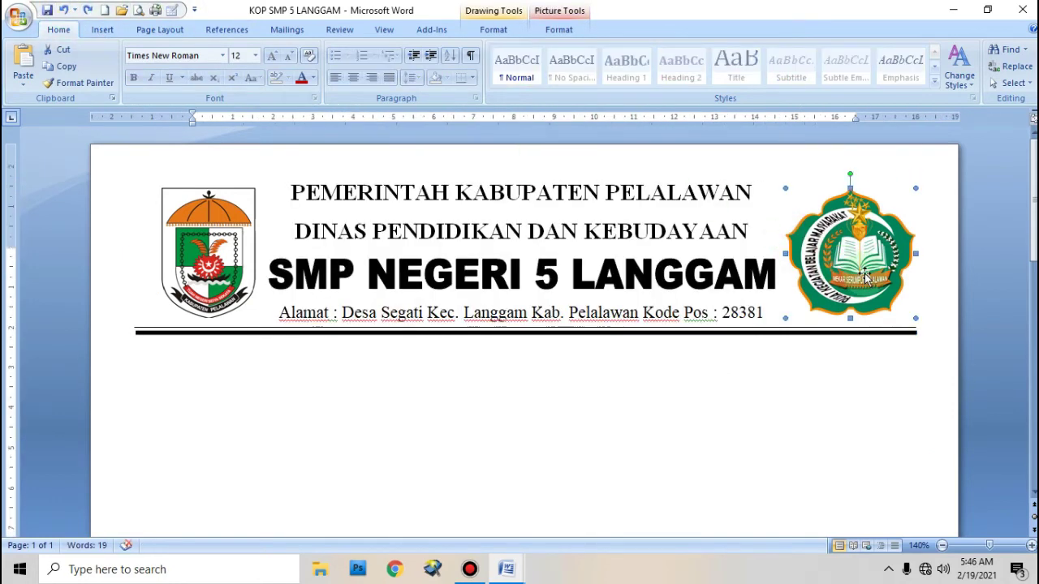
key(Delete)
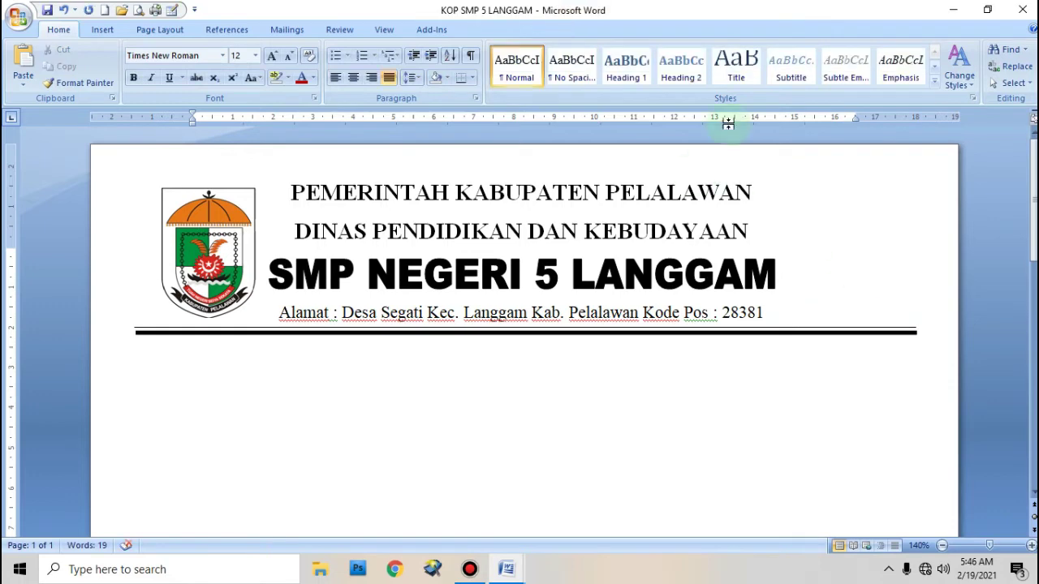
click(60, 9)
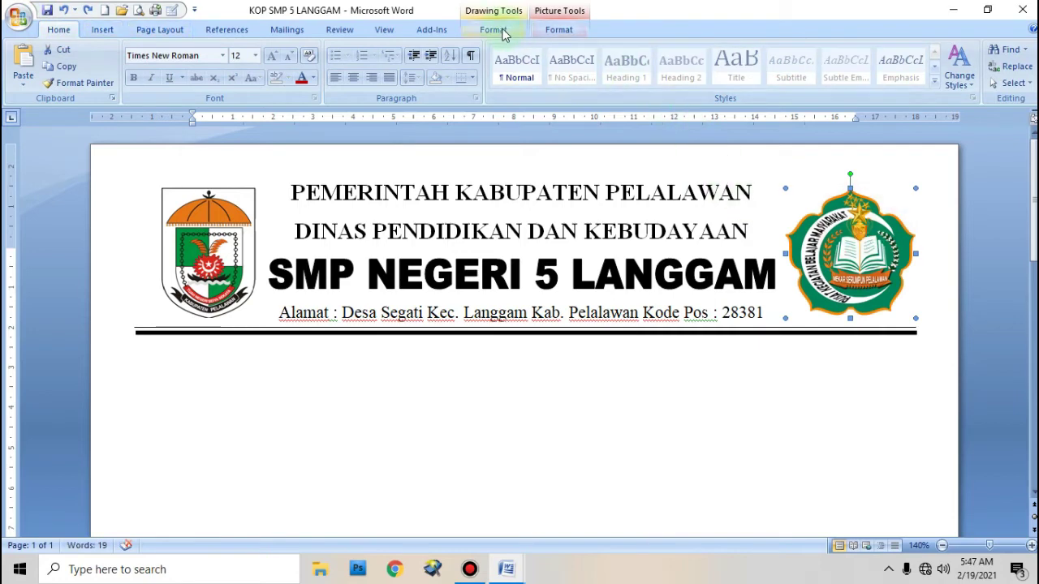
Fill the PKBM logo shape with the picture tut from the LOGO folder on drive D:.
click(492, 30)
click(498, 48)
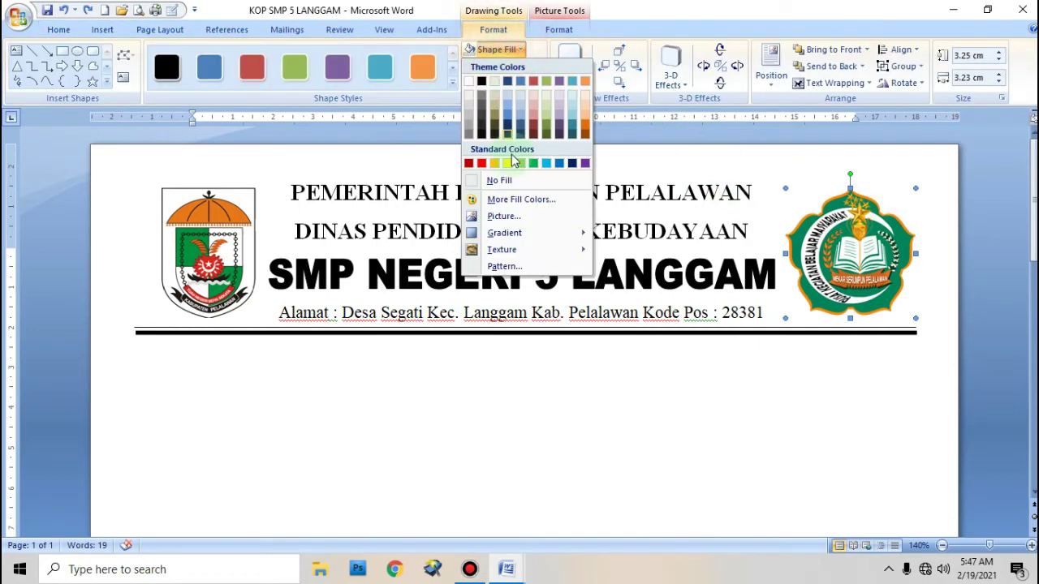
click(512, 218)
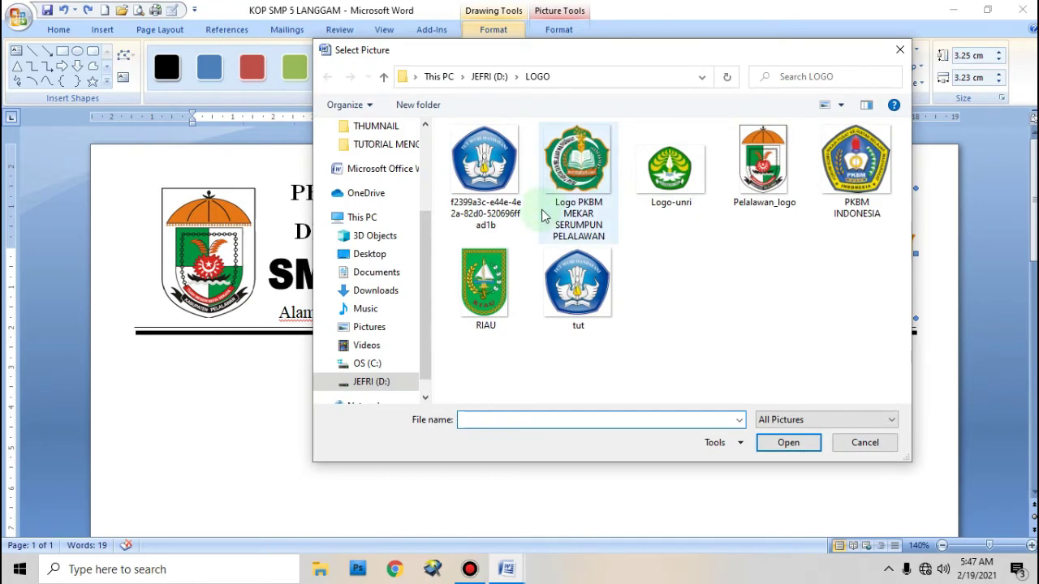
click(578, 282)
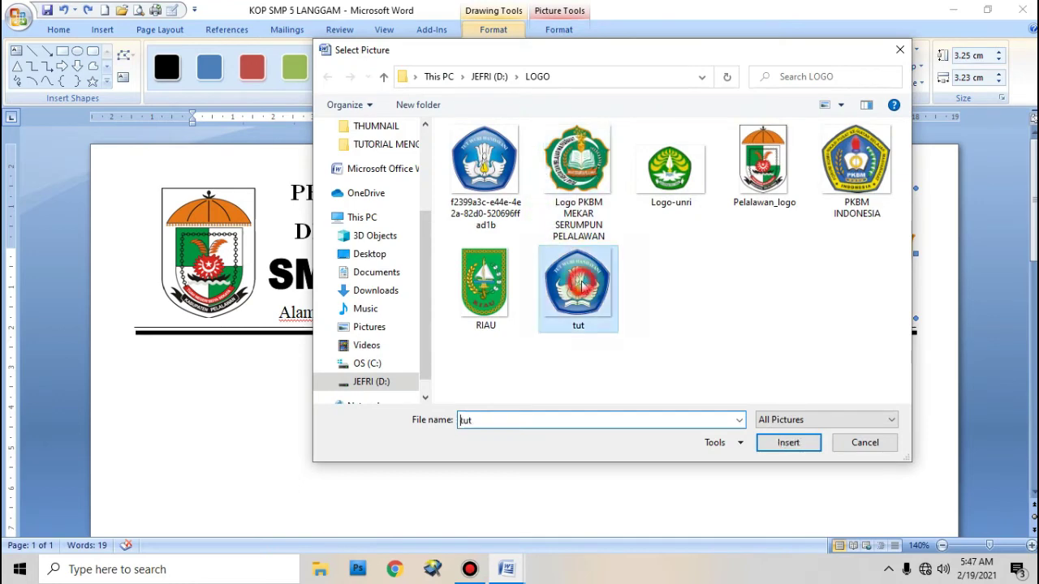
click(792, 443)
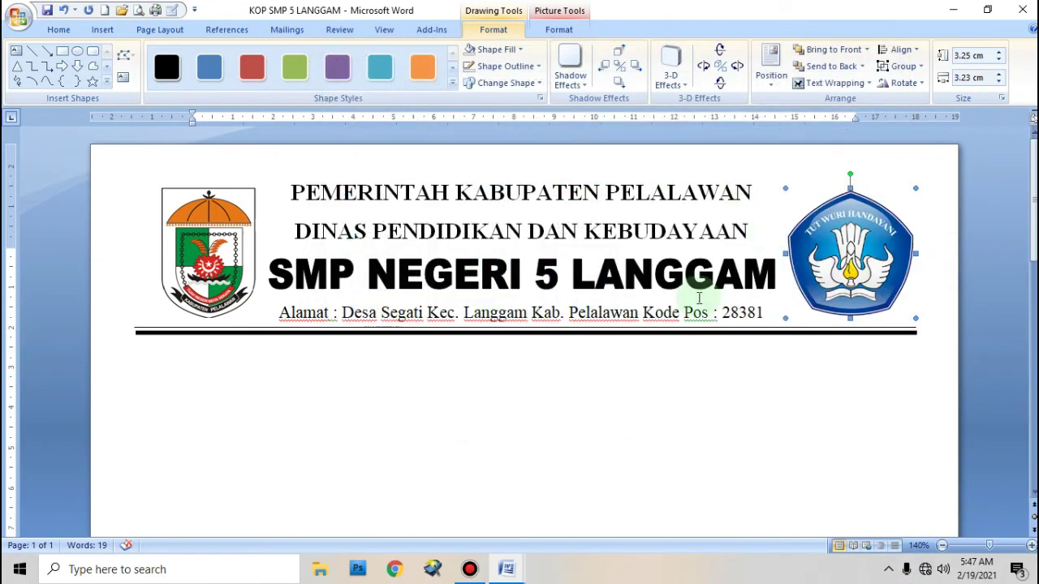
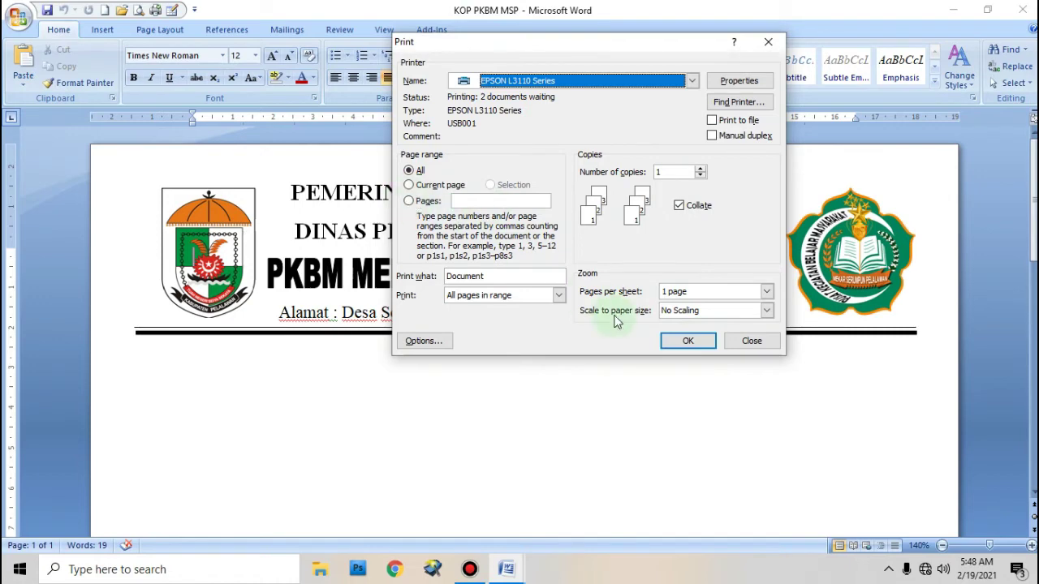
Print one copy of all pages of KOP PKBM MSP on the EPSON L3110 Series and dismiss the printer status window.
click(689, 345)
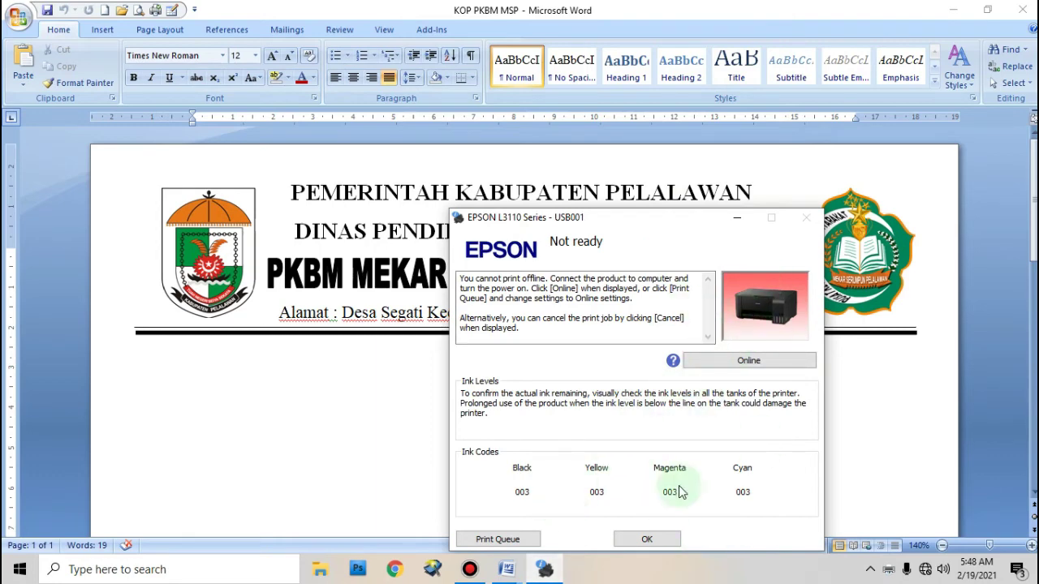
click(648, 542)
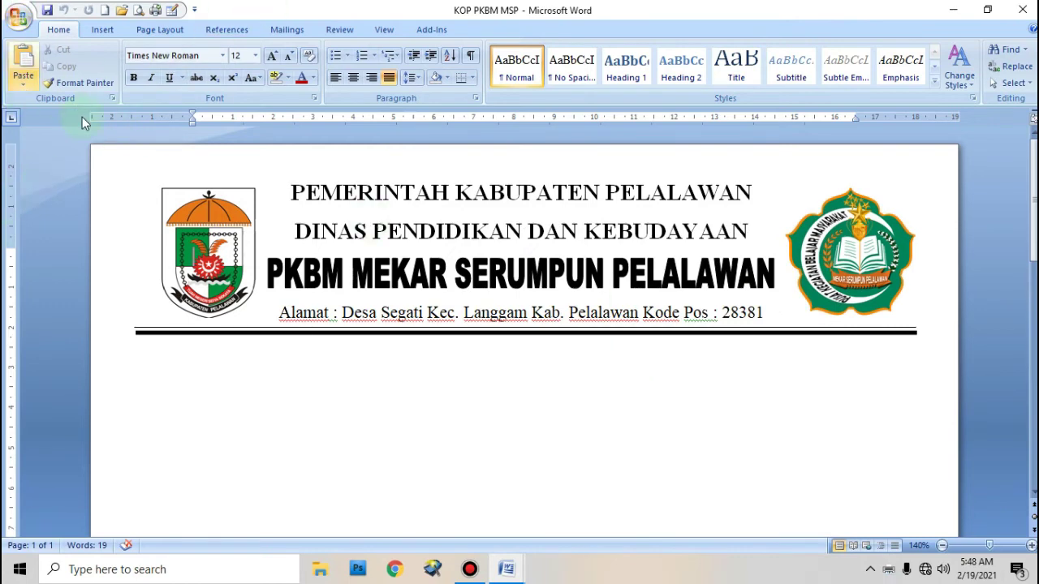
click(19, 25)
click(677, 394)
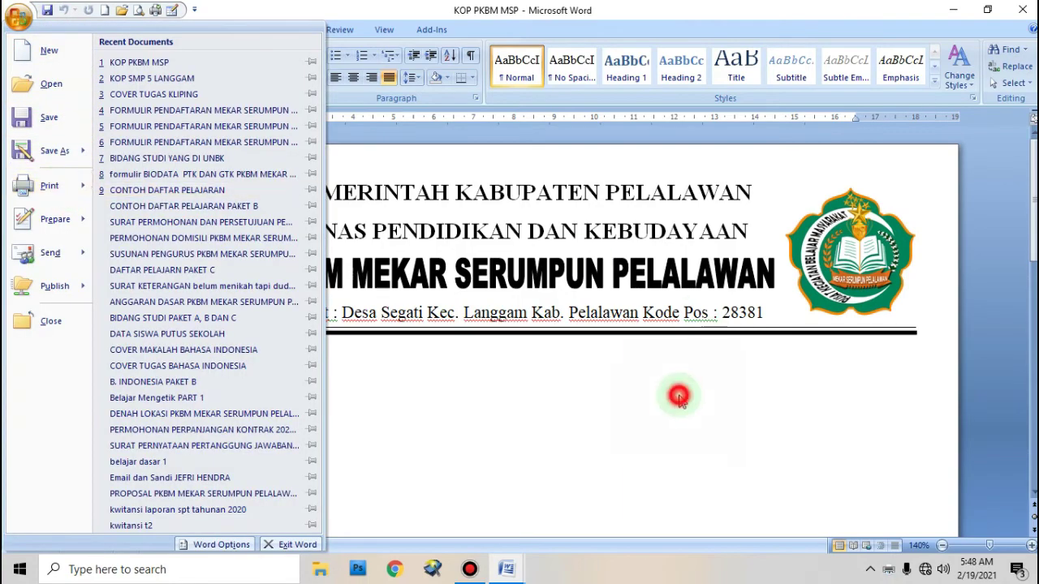
scroll(608, 363, down, 1)
scroll(608, 359, up, 1)
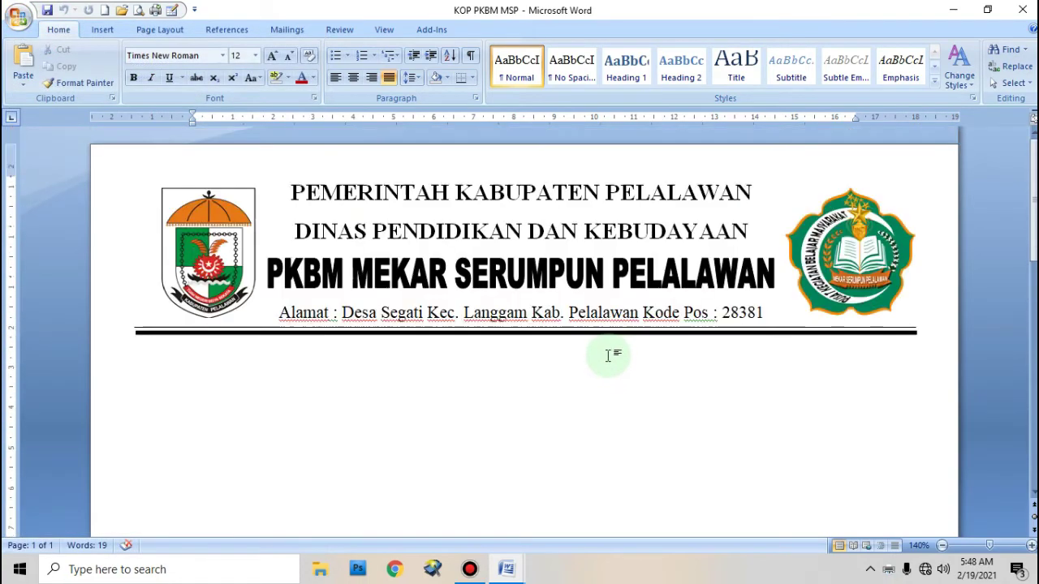
click(555, 231)
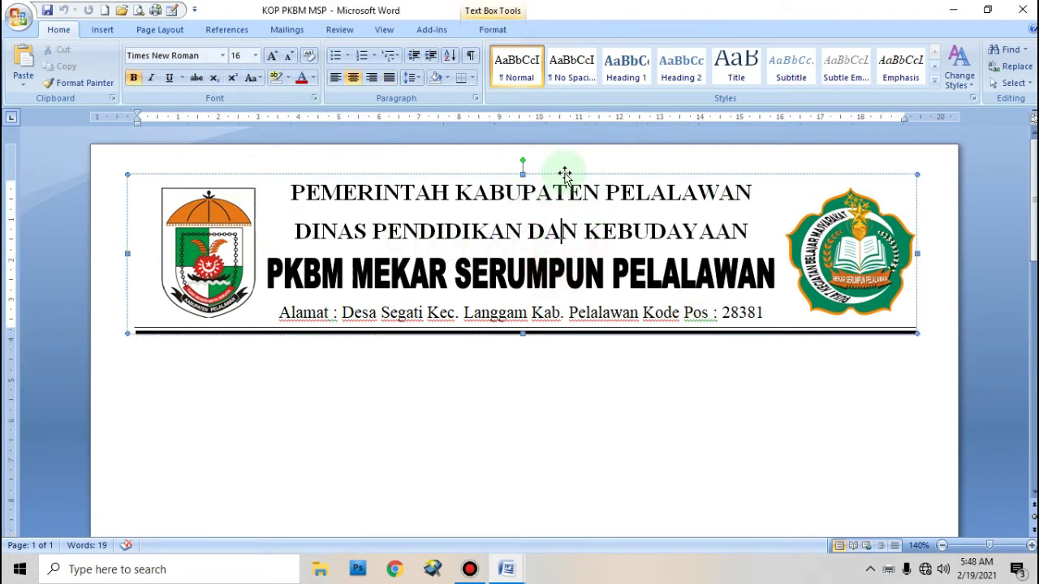
scroll(568, 195, down, 1)
scroll(575, 227, up, 1)
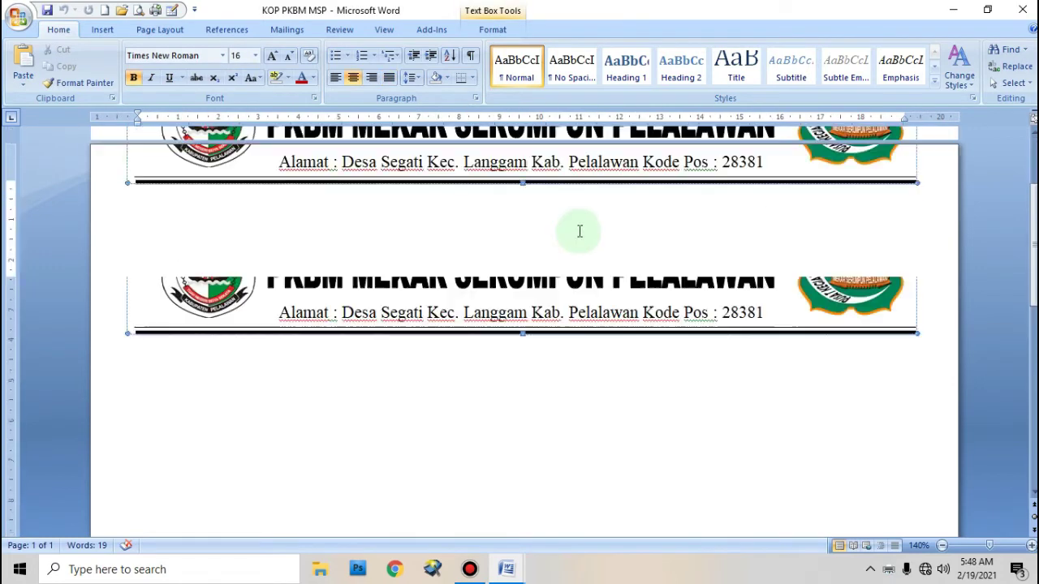
click(137, 77)
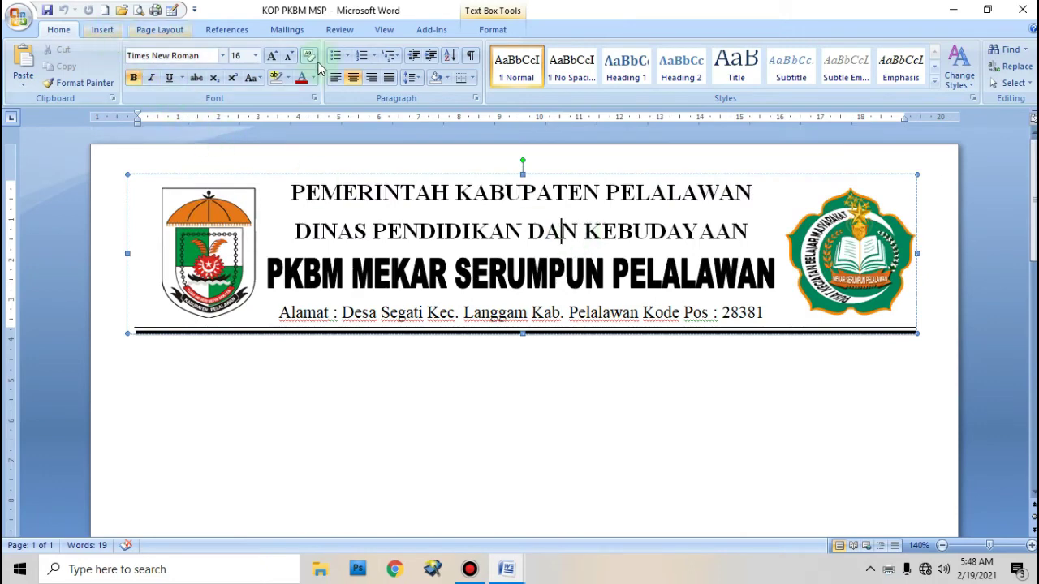
Insert four page breaks in the body of KOP PKBM MSP, starting from the blank area below the letterhead.
click(104, 31)
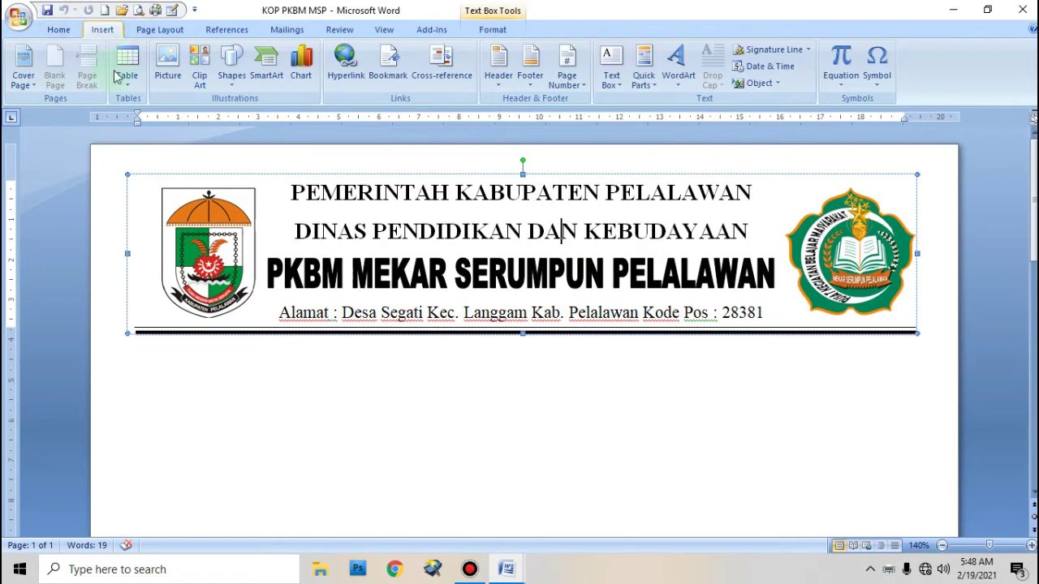
click(337, 403)
click(340, 409)
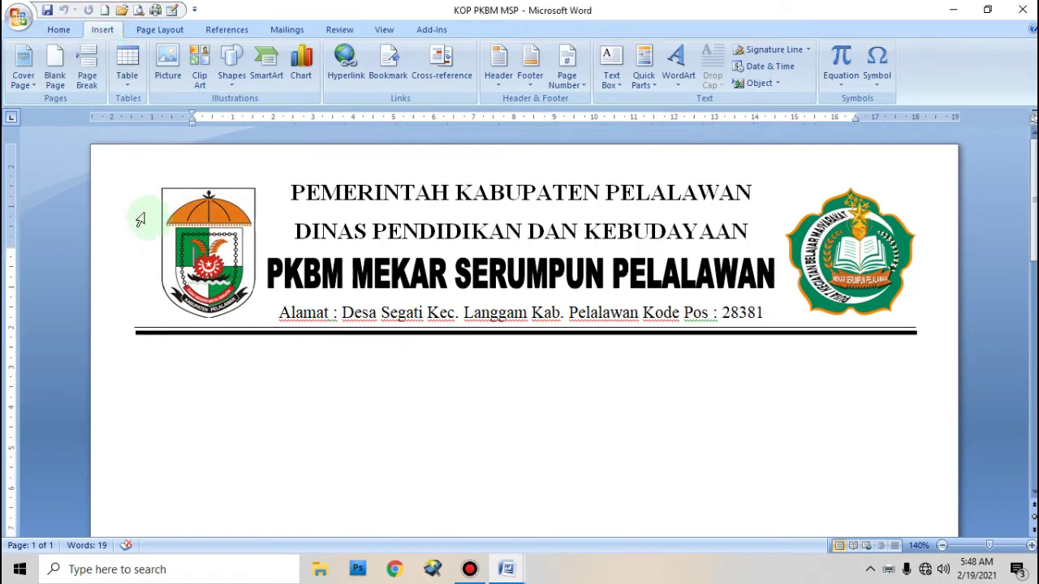
click(89, 71)
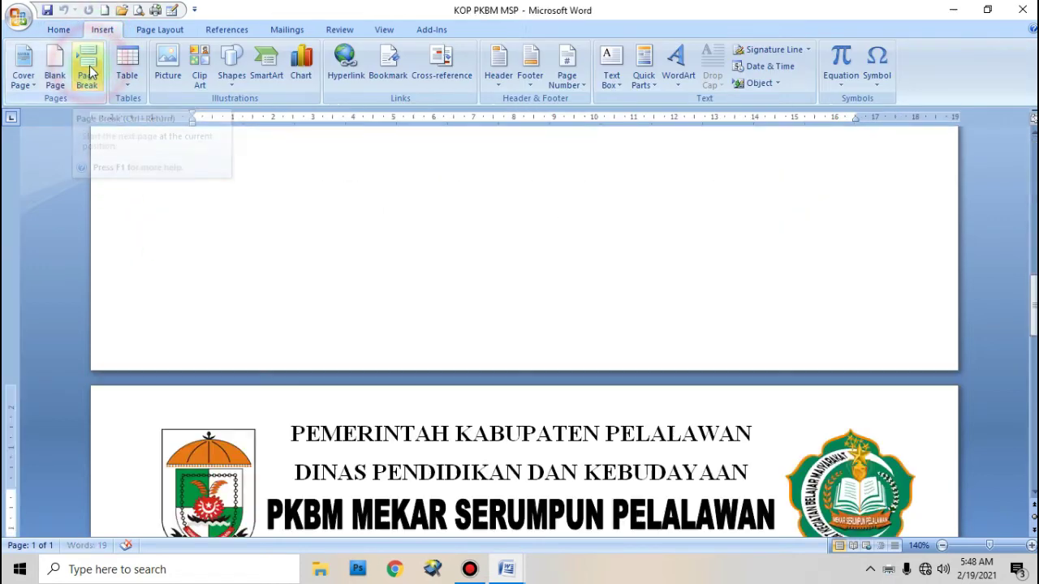
click(92, 81)
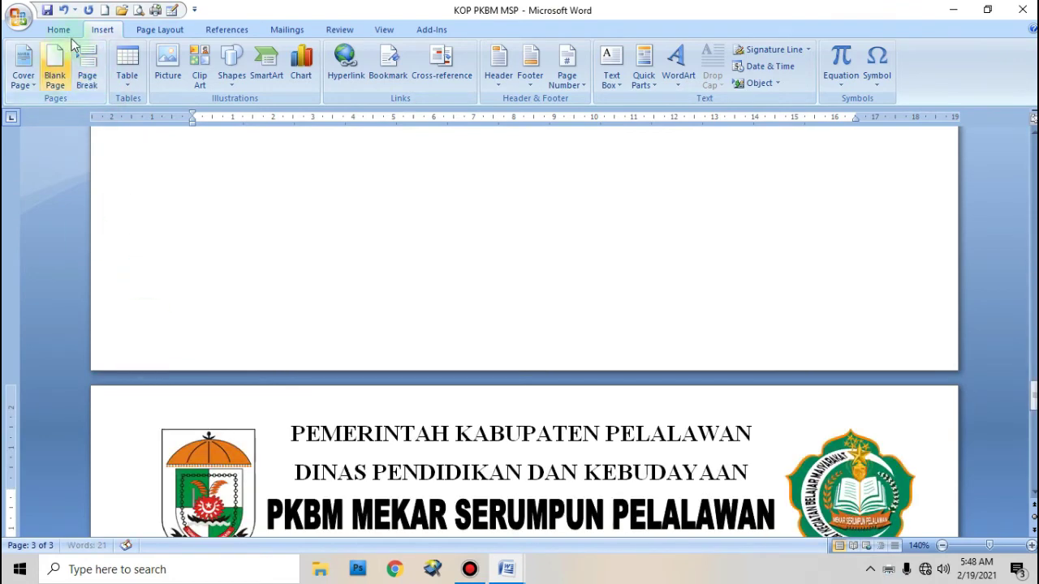
click(86, 71)
click(87, 72)
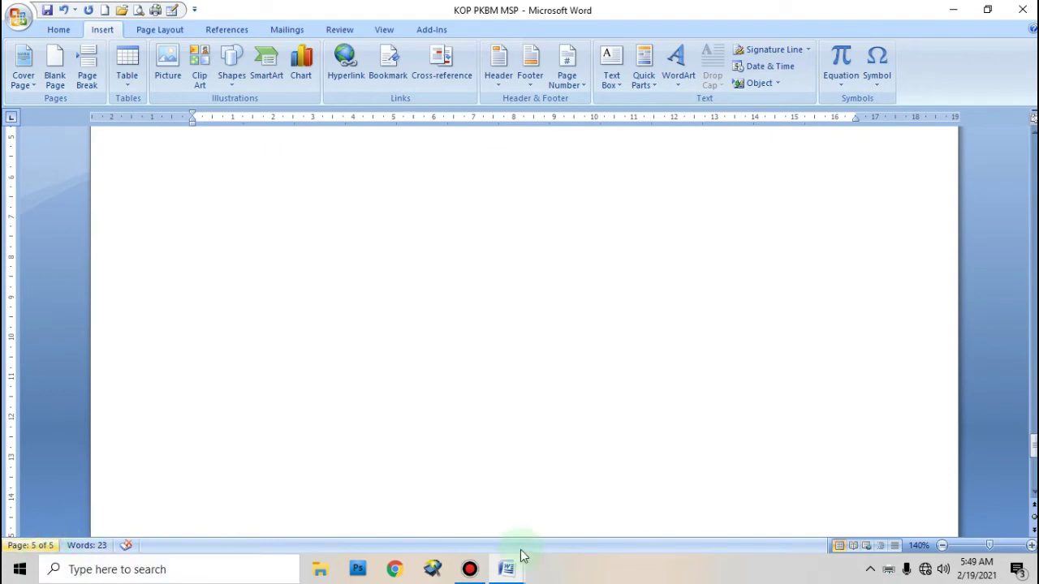
Cut the grouped PKBM Mekar Serumpun Pelalawan letterhead from the body of page 5.
drag(1033, 448, 1032, 426)
click(614, 278)
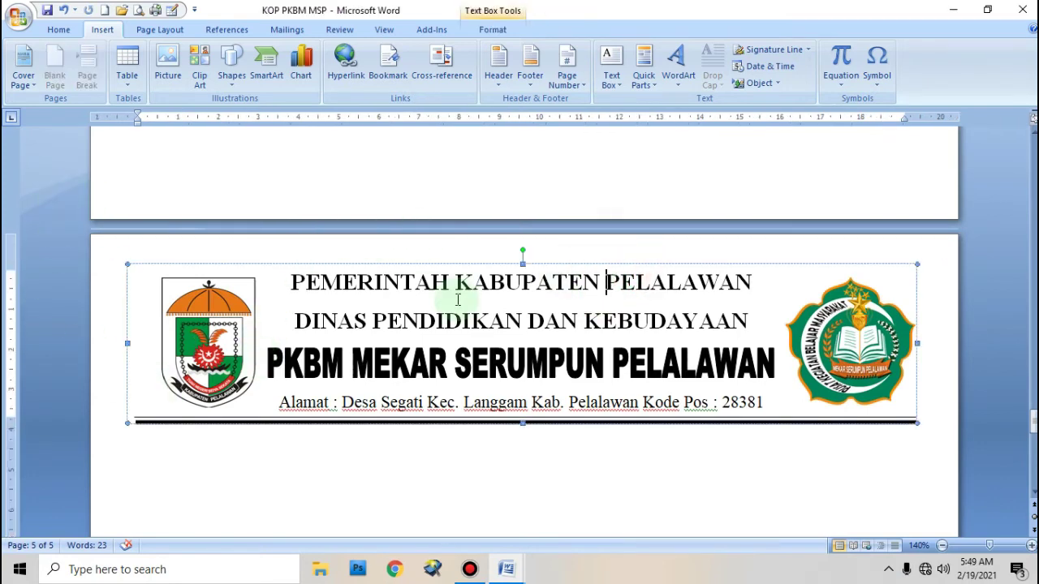
click(560, 268)
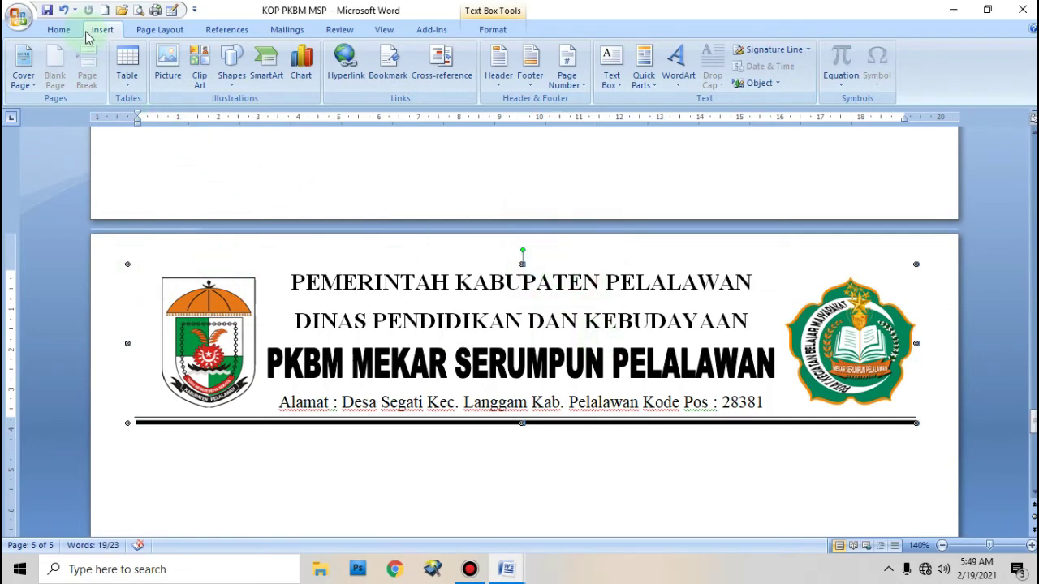
click(60, 30)
click(62, 51)
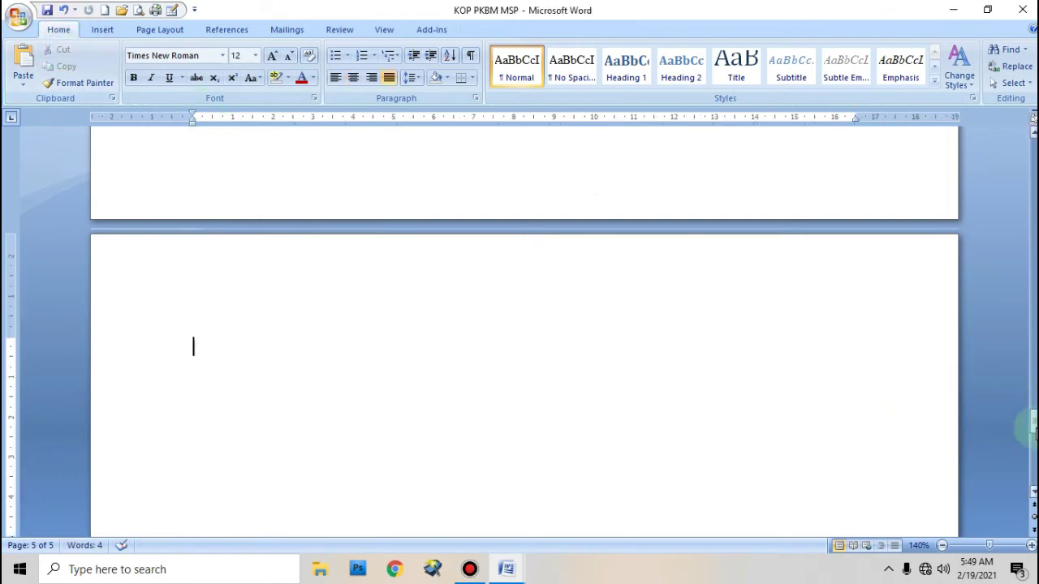
Open the header of page 1 for editing and look over the header and footer areas.
drag(1033, 432, 988, 135)
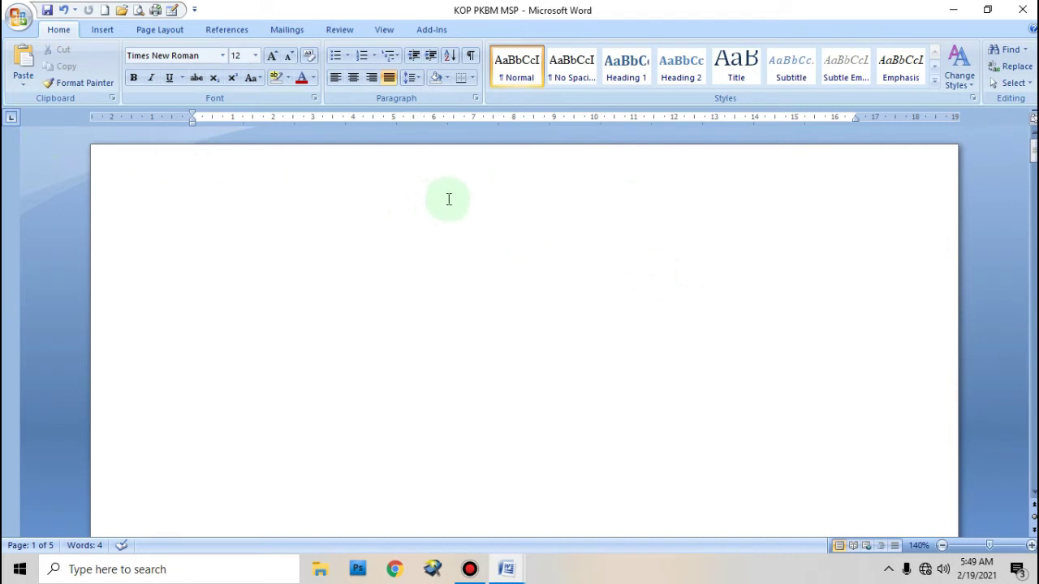
double_click(495, 170)
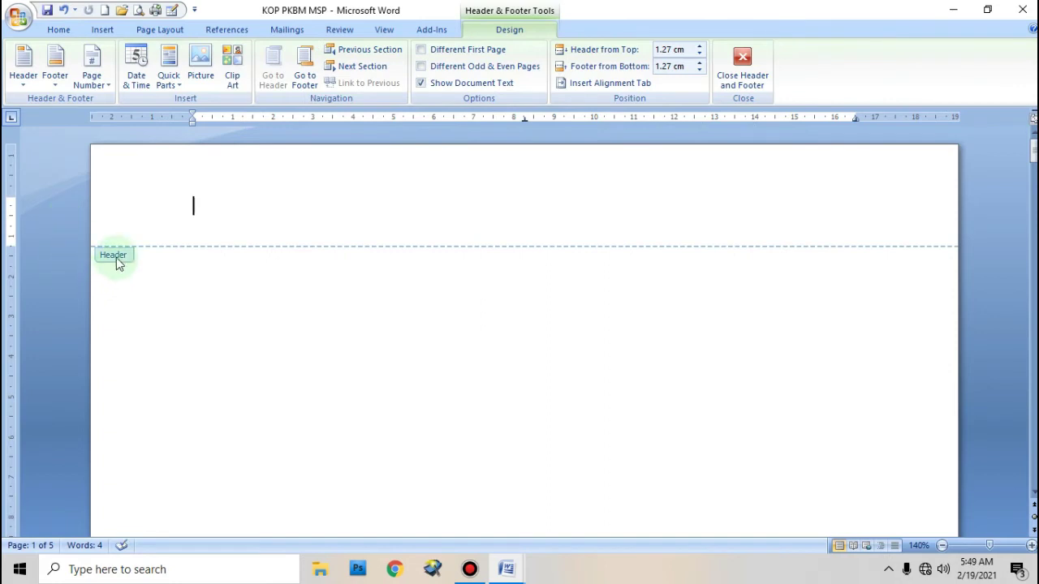
scroll(252, 284, down, 15)
scroll(324, 281, down, 7)
scroll(318, 271, up, 3)
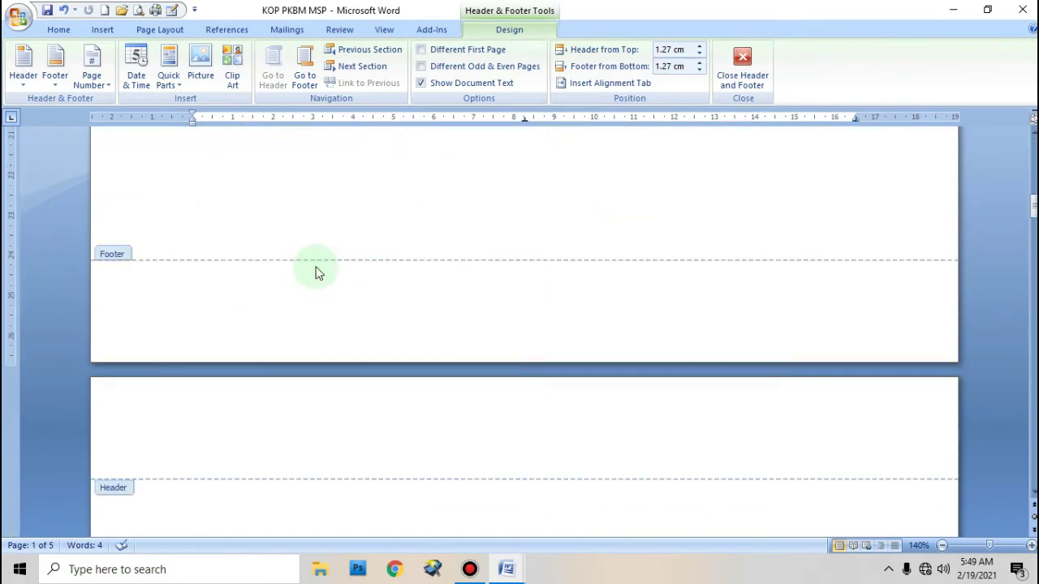
scroll(163, 244, up, 15)
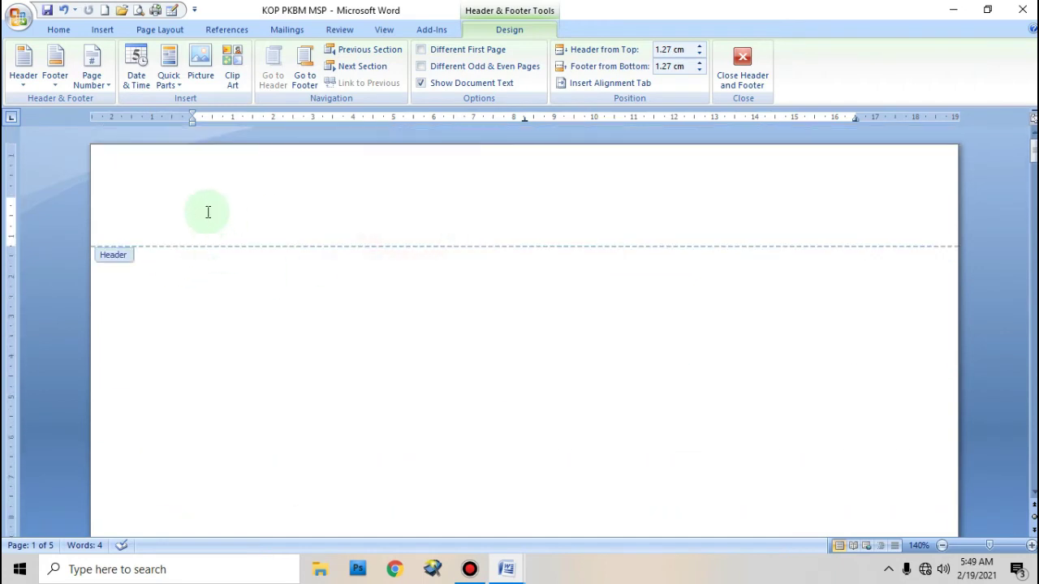
scroll(206, 214, down, 15)
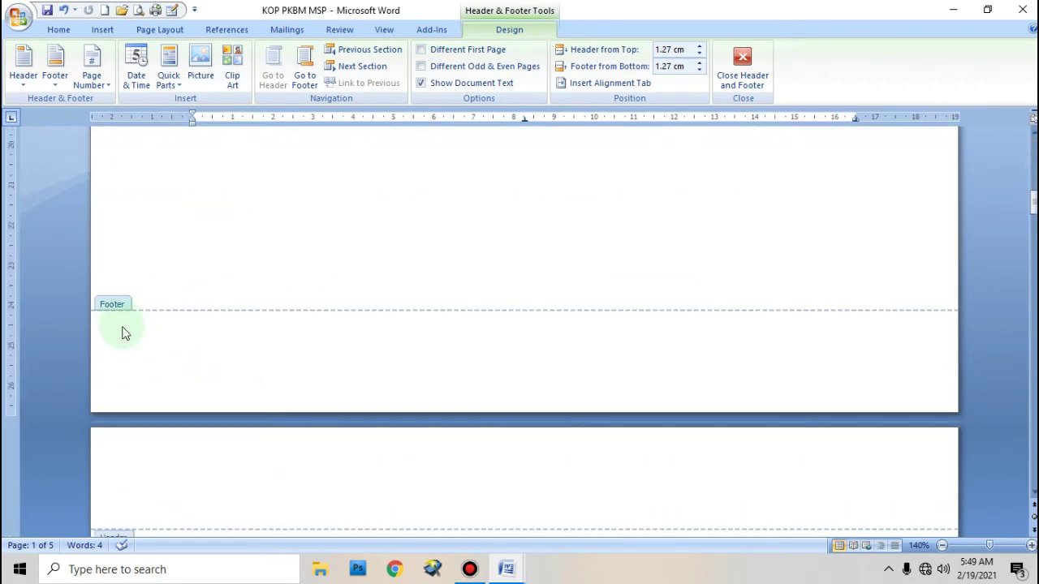
drag(1033, 213, 1033, 146)
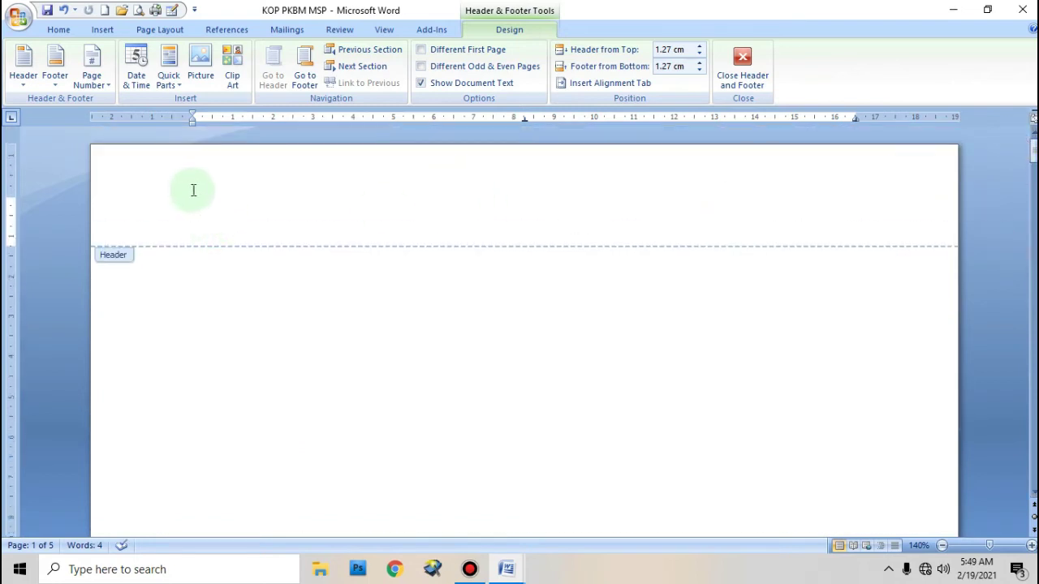
Paste the cut letterhead into the page header and return to the document body.
click(60, 30)
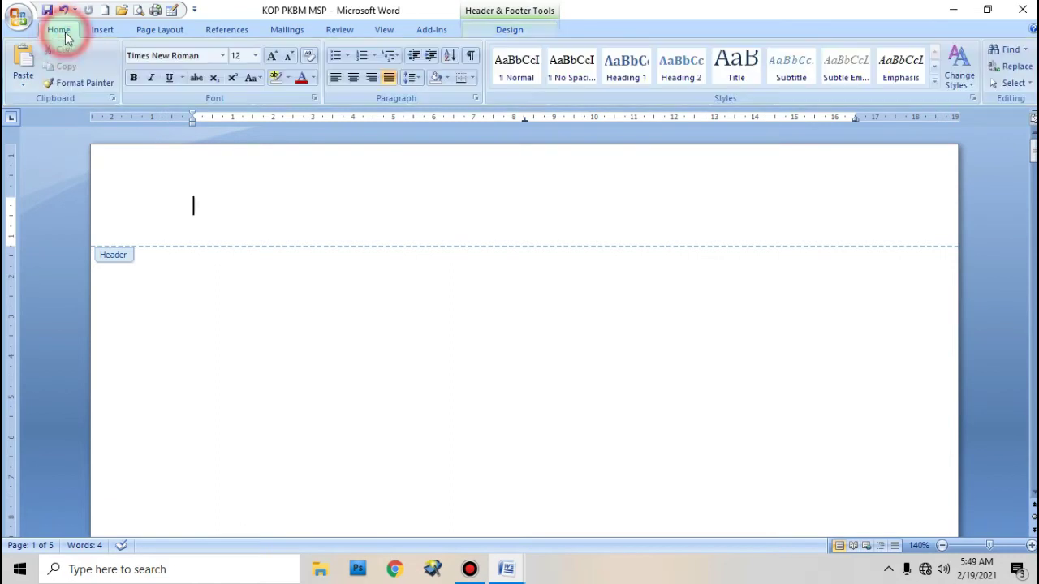
click(24, 63)
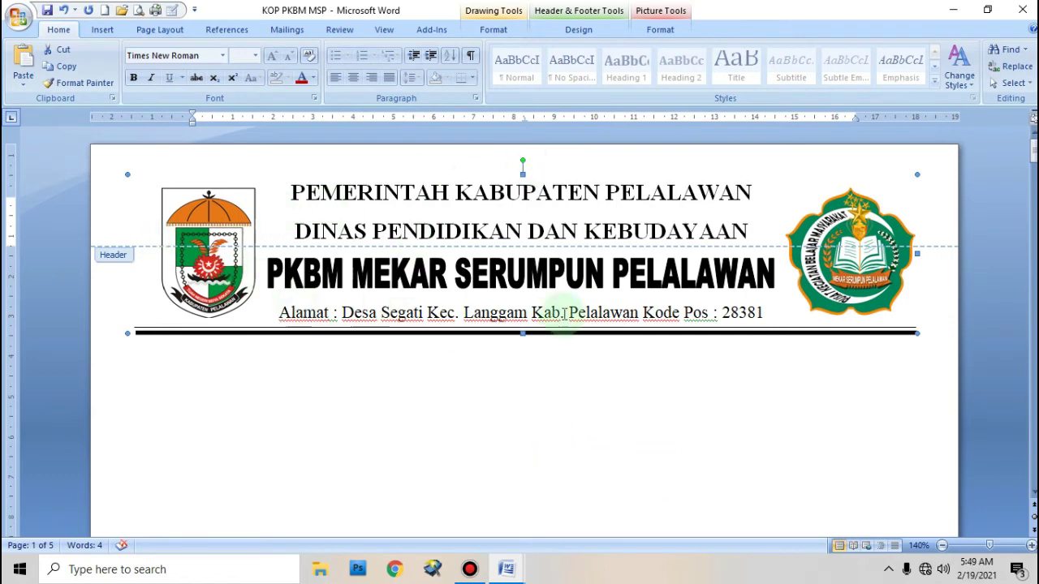
scroll(561, 318, down, 4)
scroll(549, 324, up, 1)
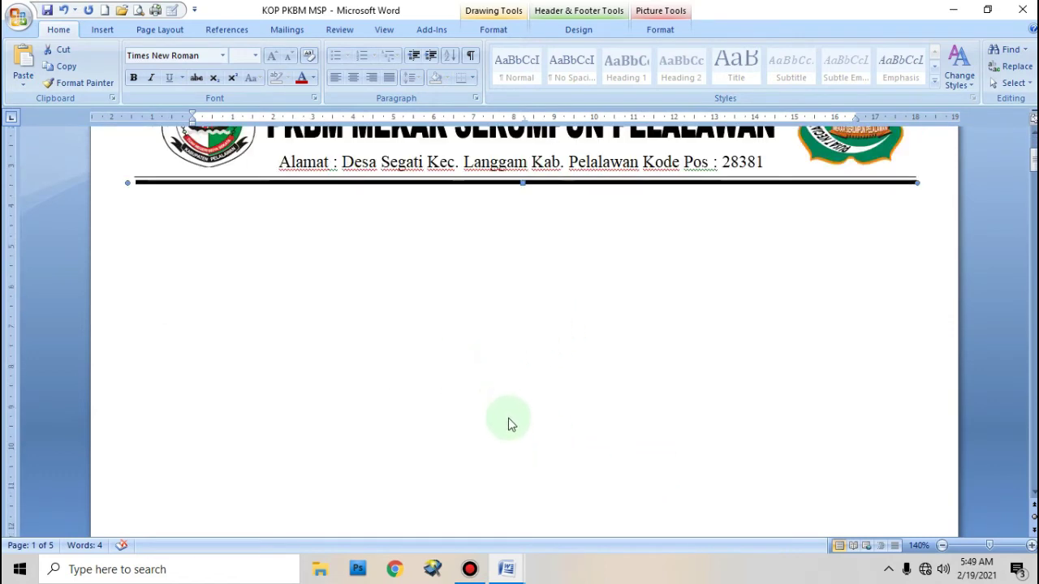
scroll(504, 414, down, 2)
double_click(492, 304)
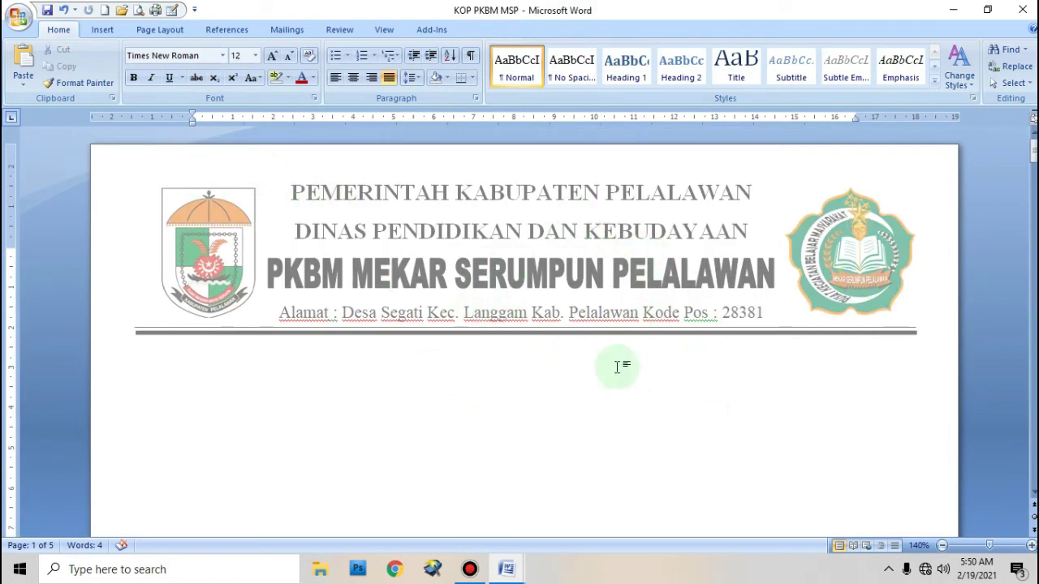
Look through the five pages to check whether the header letterhead repeats on each one.
scroll(540, 319, down, 5)
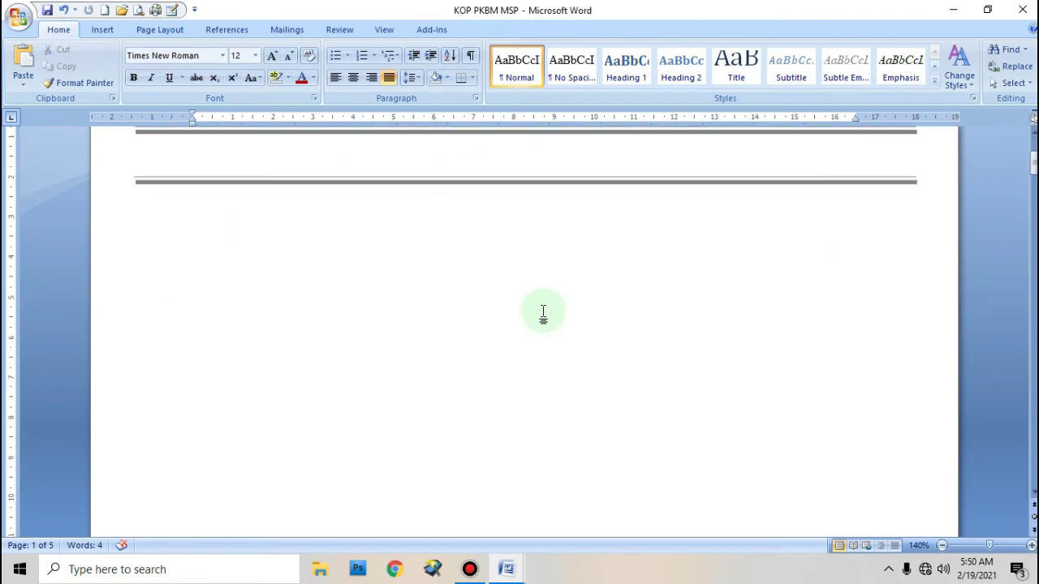
scroll(545, 306, down, 6)
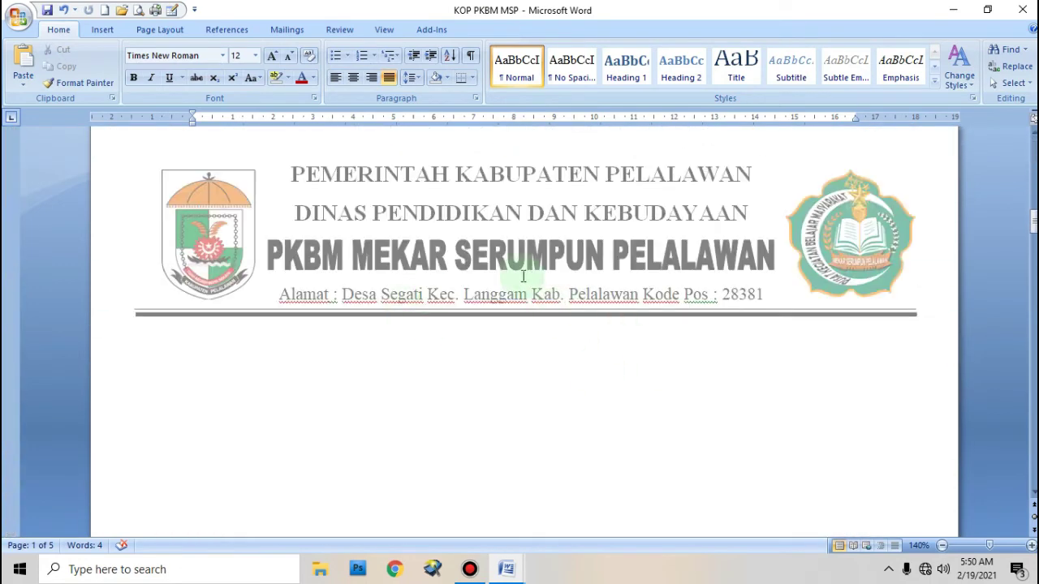
scroll(479, 267, up, 2)
scroll(503, 251, up, 3)
scroll(533, 295, down, 9)
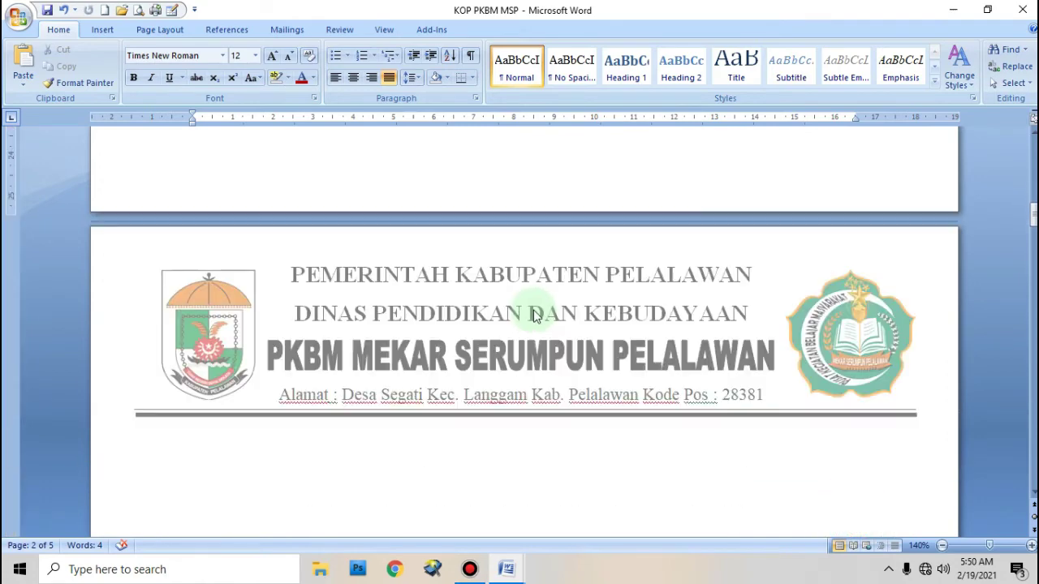
scroll(533, 305, up, 3)
scroll(535, 305, down, 12)
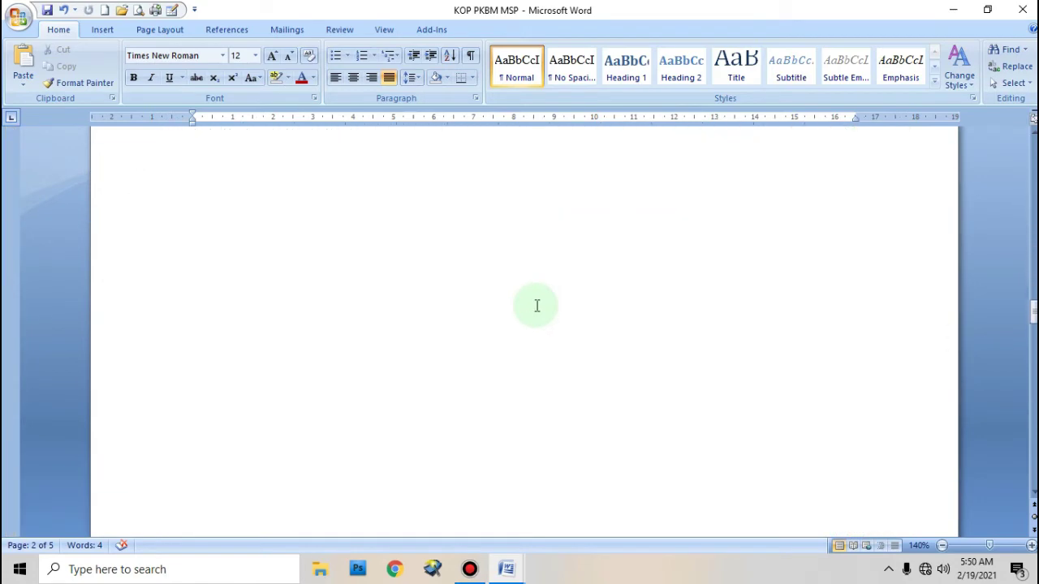
scroll(538, 305, down, 15)
scroll(539, 306, up, 1)
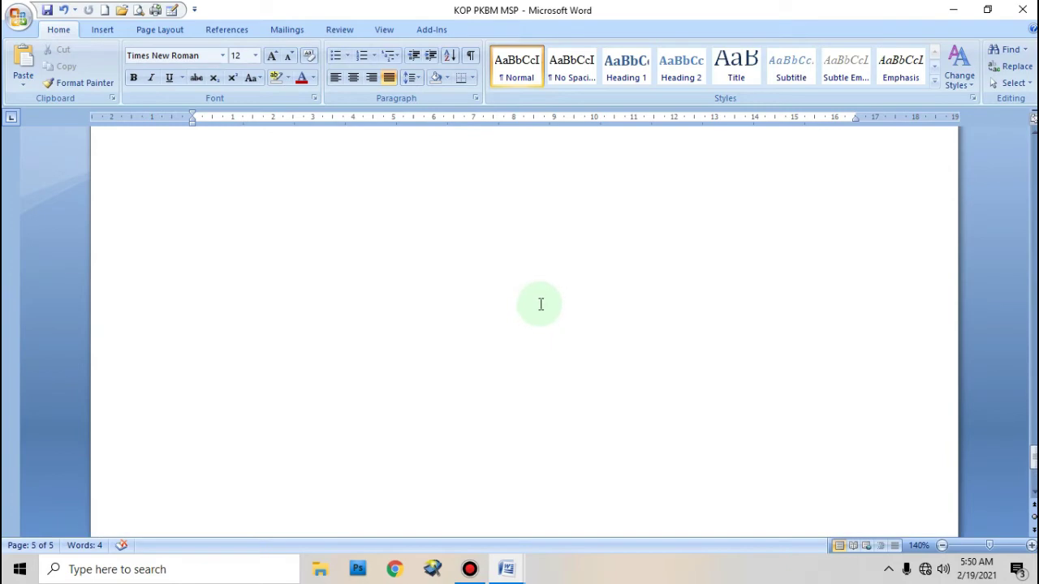
scroll(541, 304, down, 1)
drag(1033, 477, 989, 130)
scroll(493, 336, down, 3)
scroll(495, 336, up, 3)
scroll(582, 331, down, 4)
scroll(582, 331, down, 8)
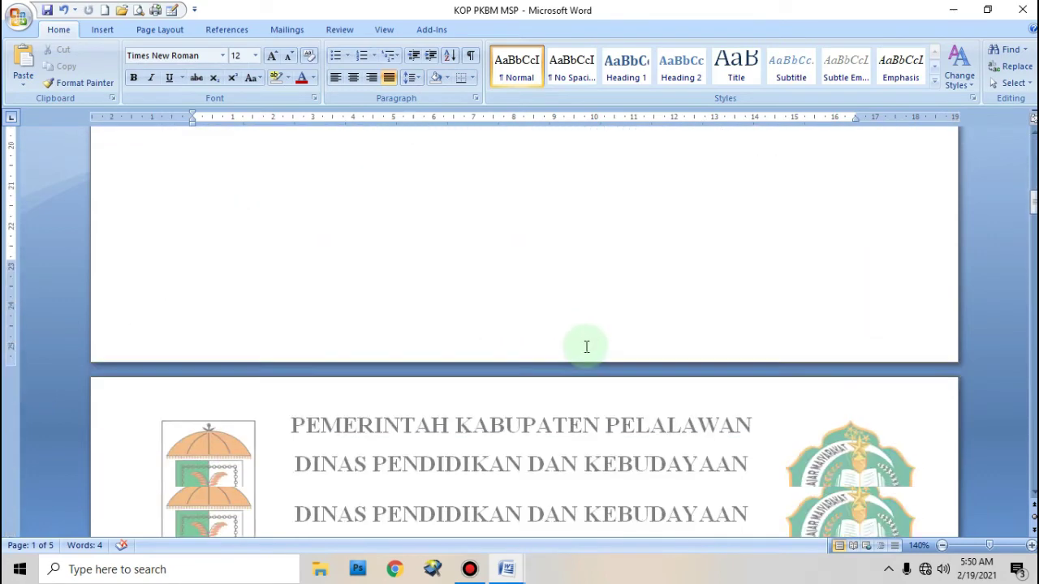
scroll(519, 308, up, 4)
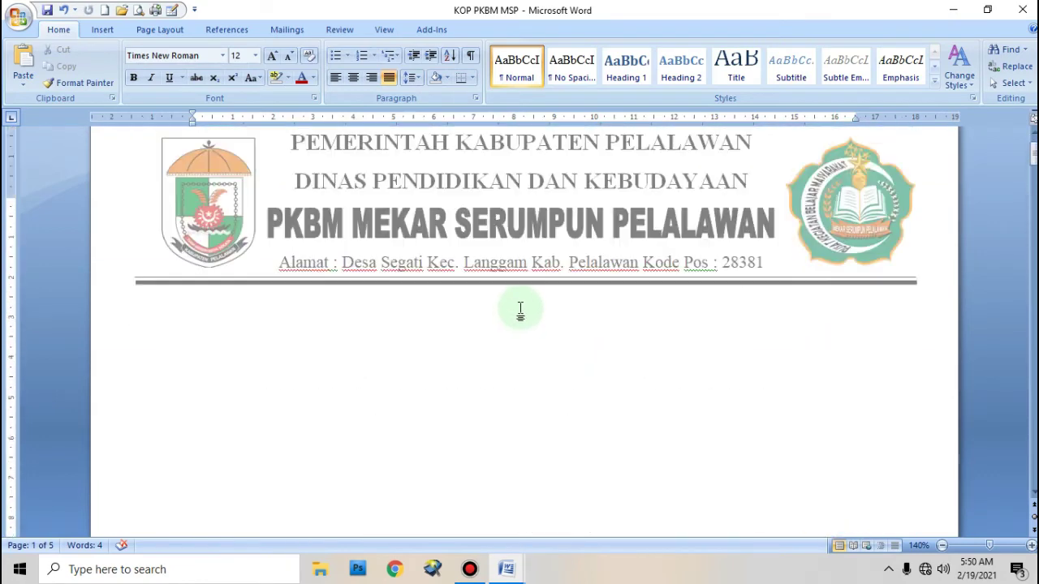
scroll(565, 417, down, 3)
scroll(568, 426, down, 5)
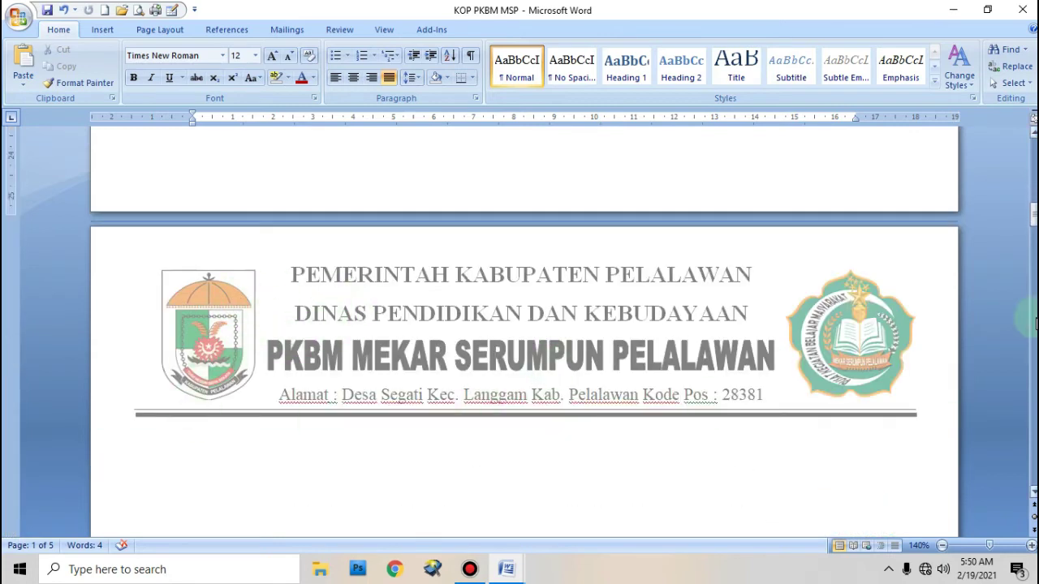
drag(1033, 214, 1028, 140)
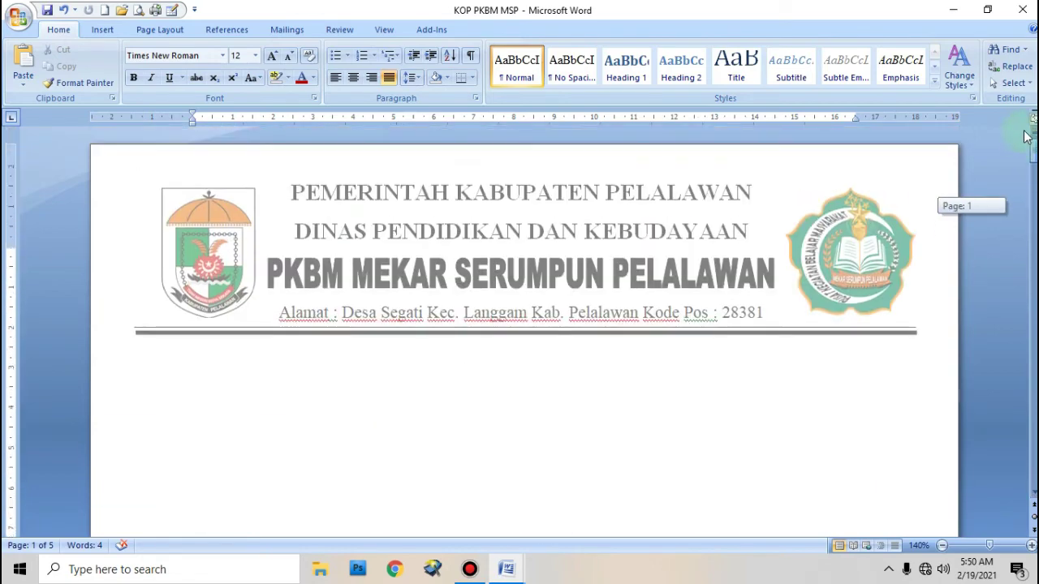
scroll(614, 371, down, 4)
scroll(613, 369, down, 5)
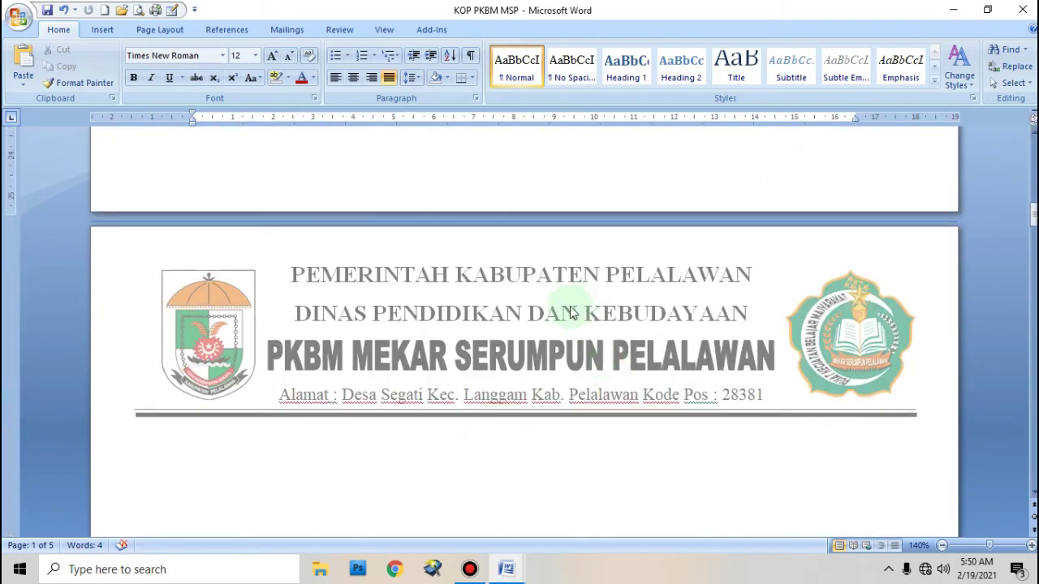
scroll(546, 382, down, 15)
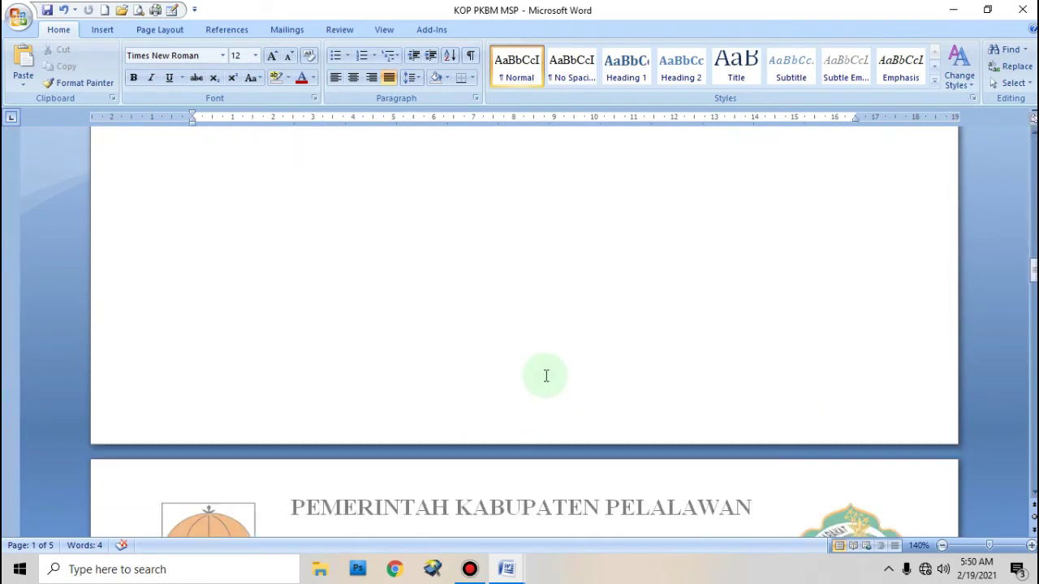
scroll(546, 374, down, 6)
scroll(886, 363, up, 2)
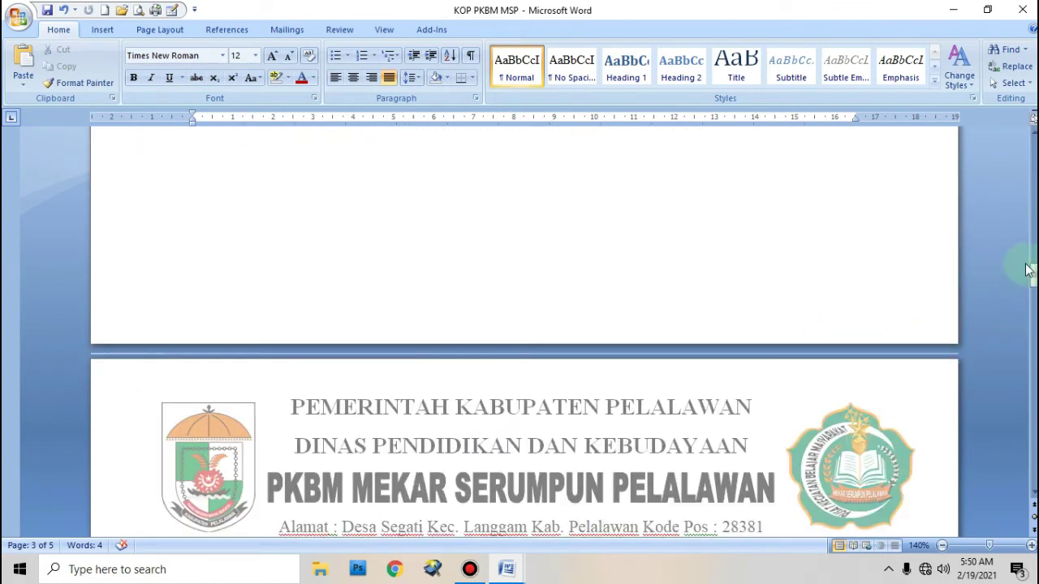
scroll(728, 279, down, 4)
scroll(728, 279, up, 2)
scroll(728, 279, down, 9)
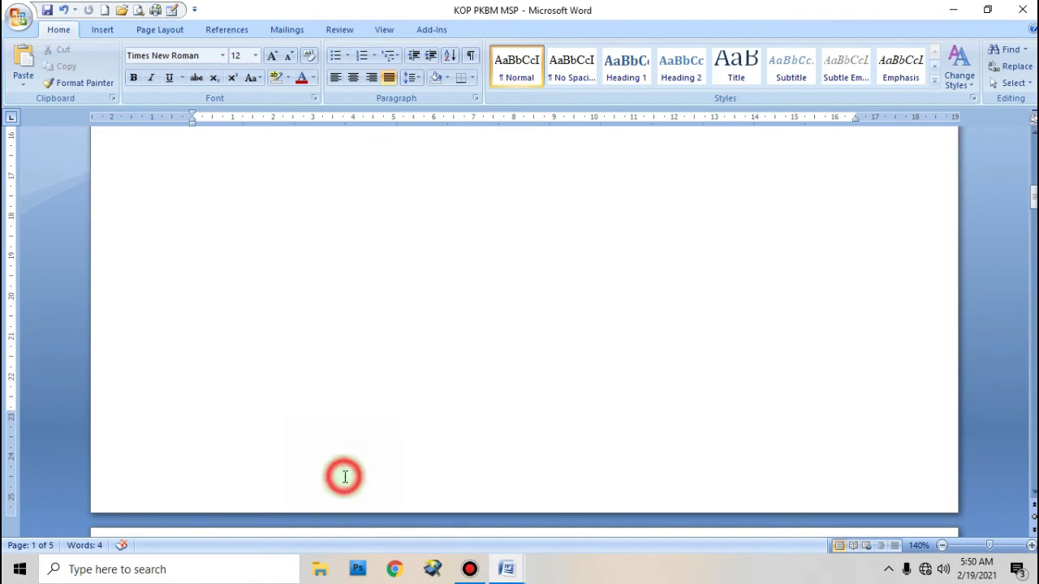
Open the page 1 footer and insert a Plain Number 2 page number at the bottom of the page.
double_click(344, 476)
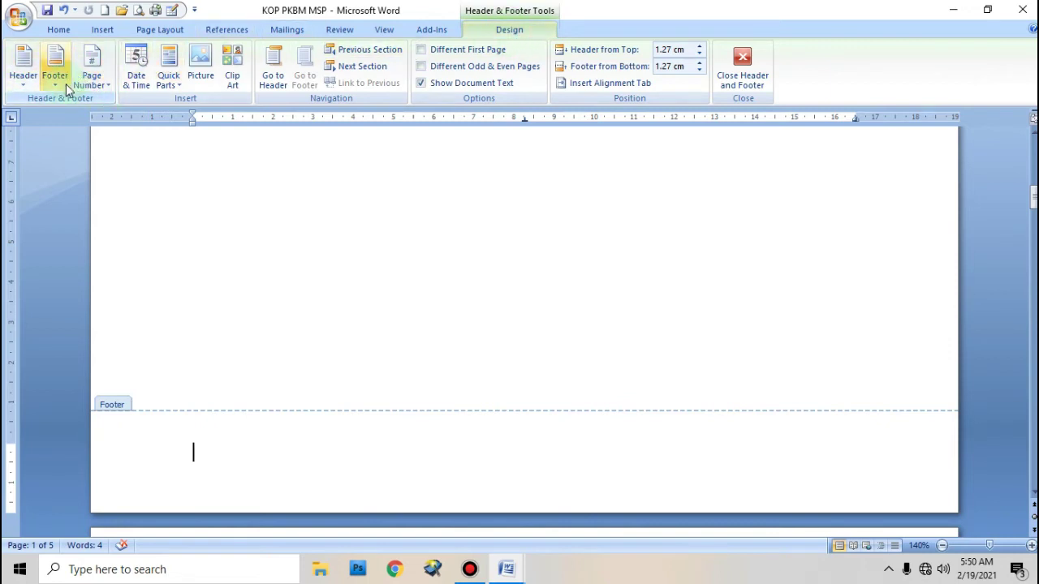
click(375, 457)
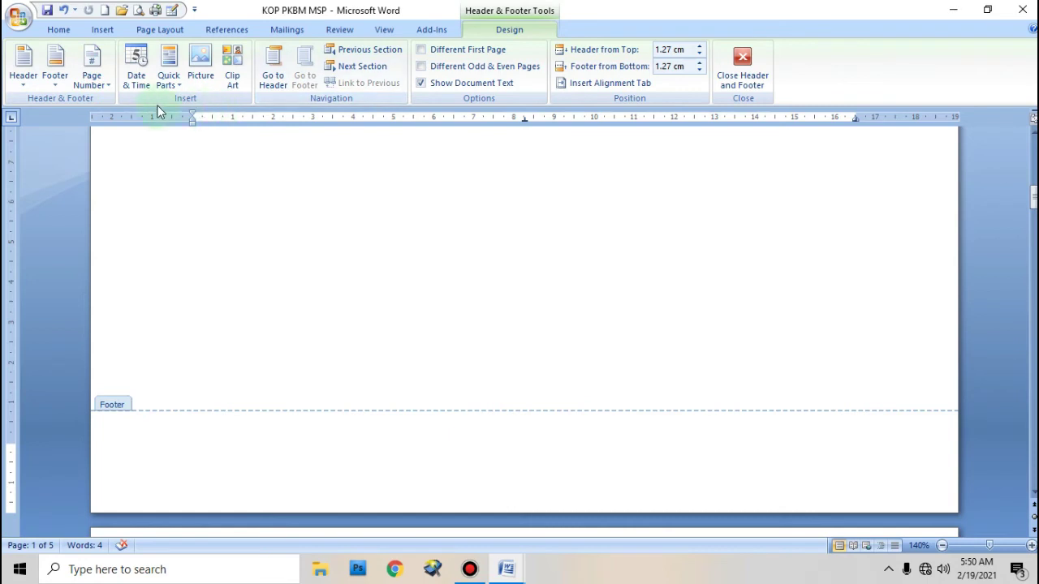
click(104, 81)
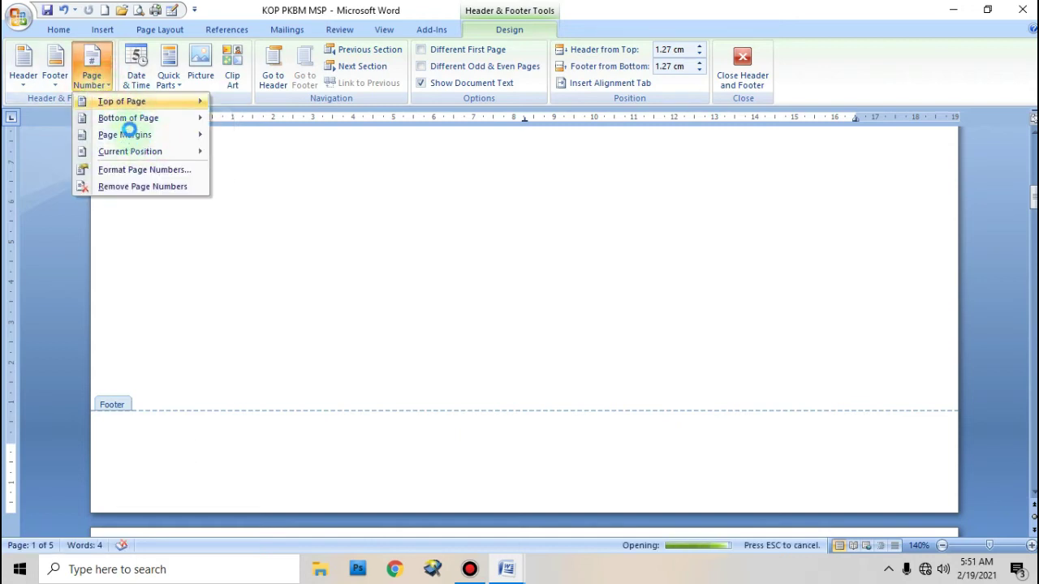
mouse_move(110, 103)
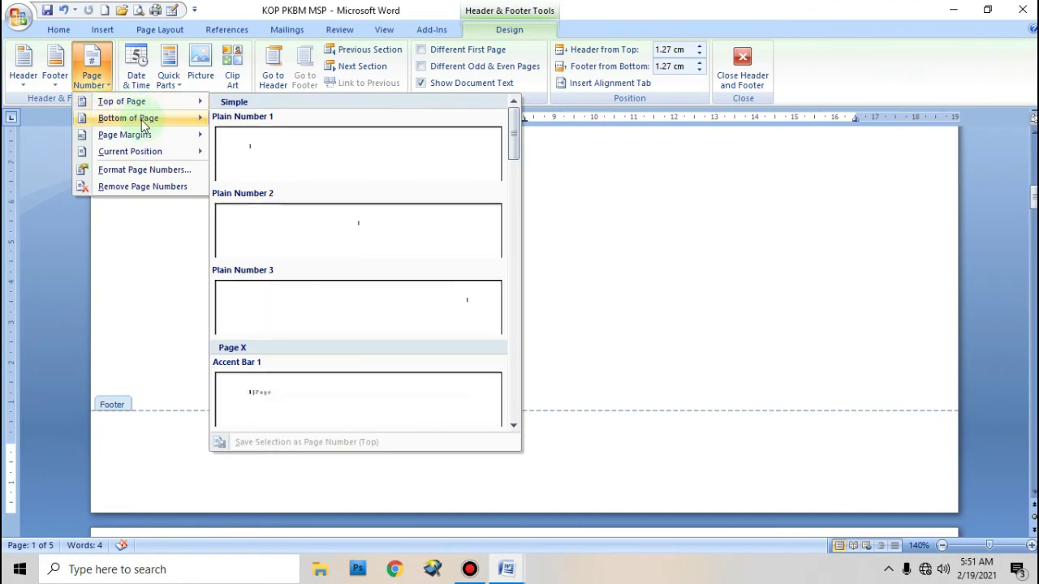
mouse_move(142, 128)
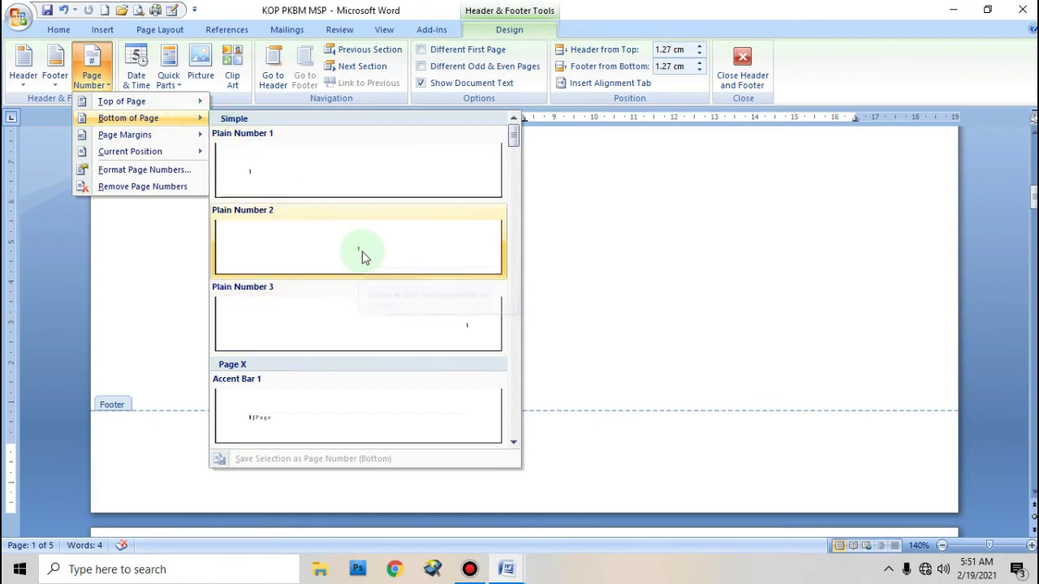
click(362, 257)
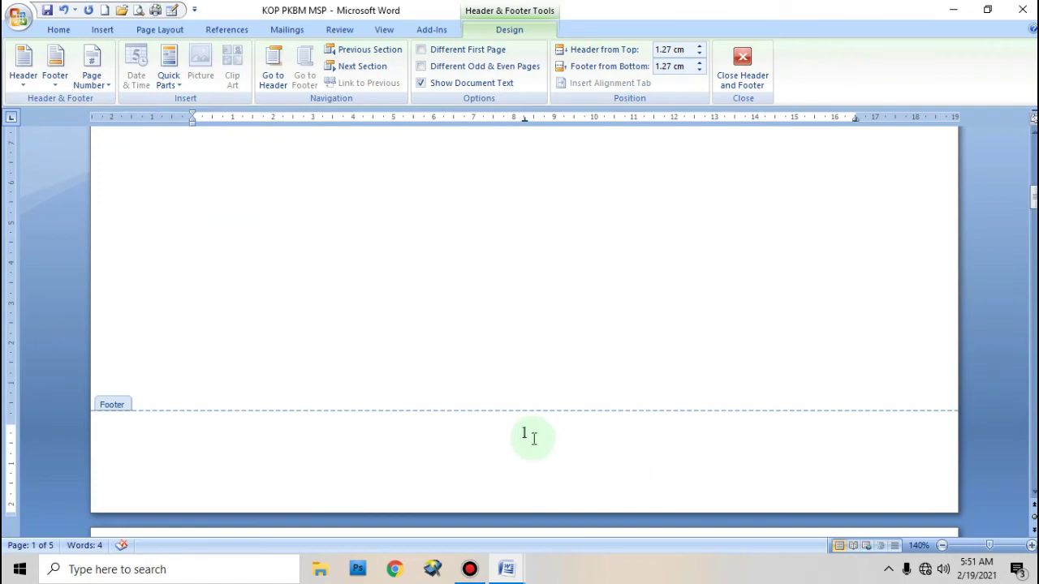
Draw a horizontal scroll banner about 3.85 cm wide and 1.08 cm high at the left of the page 1 footer.
drag(1032, 196, 974, 102)
scroll(283, 239, down, 15)
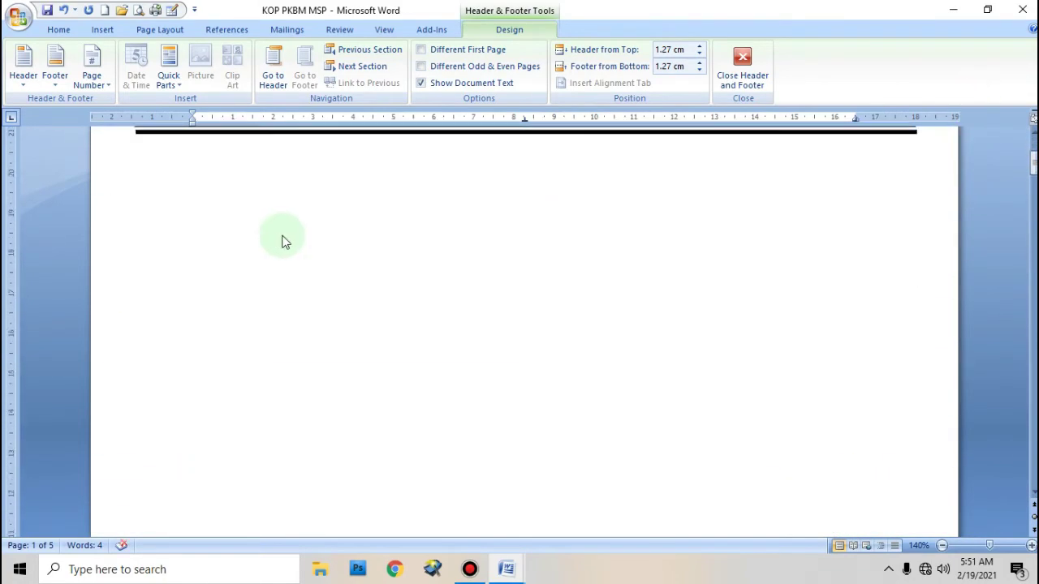
click(292, 257)
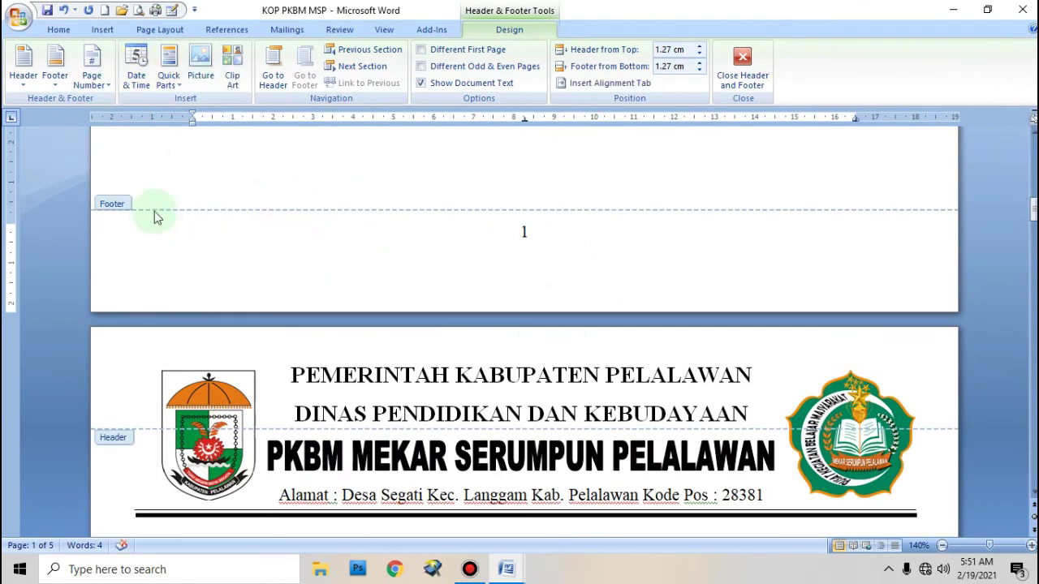
click(102, 30)
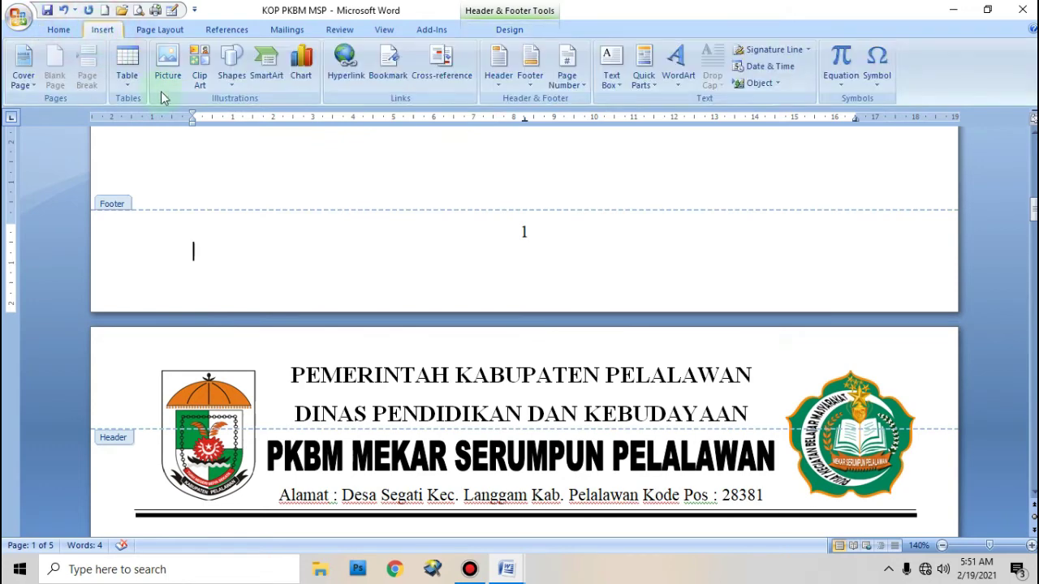
click(235, 65)
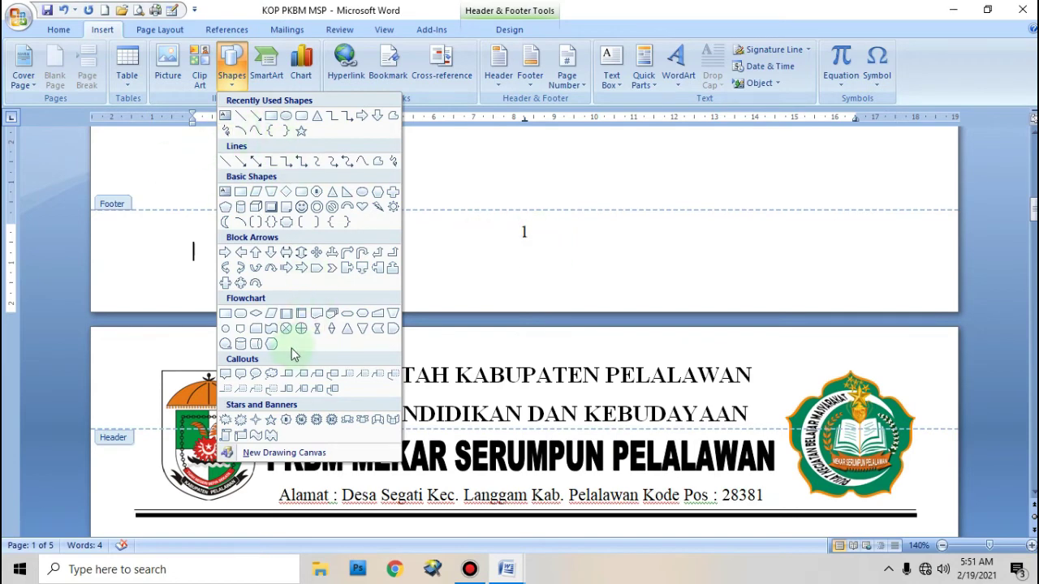
click(239, 438)
mouse_move(198, 236)
mouse_down()
mouse_move(346, 275)
mouse_move(357, 269)
mouse_move(350, 276)
mouse_up()
Add the text "PKBM MSP" inside the footer's scroll banner and make it bold.
right_click(300, 252)
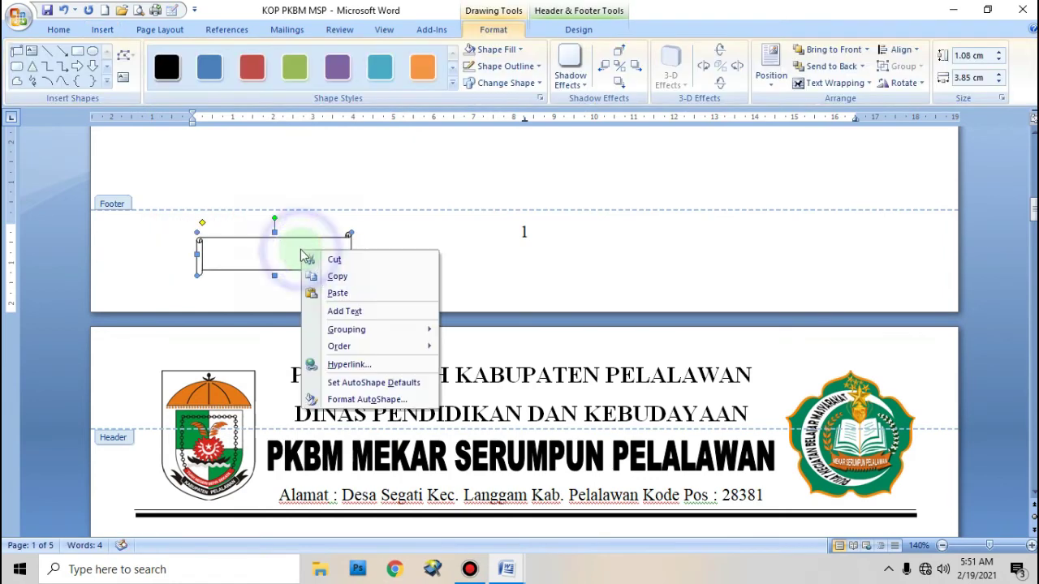
click(350, 314)
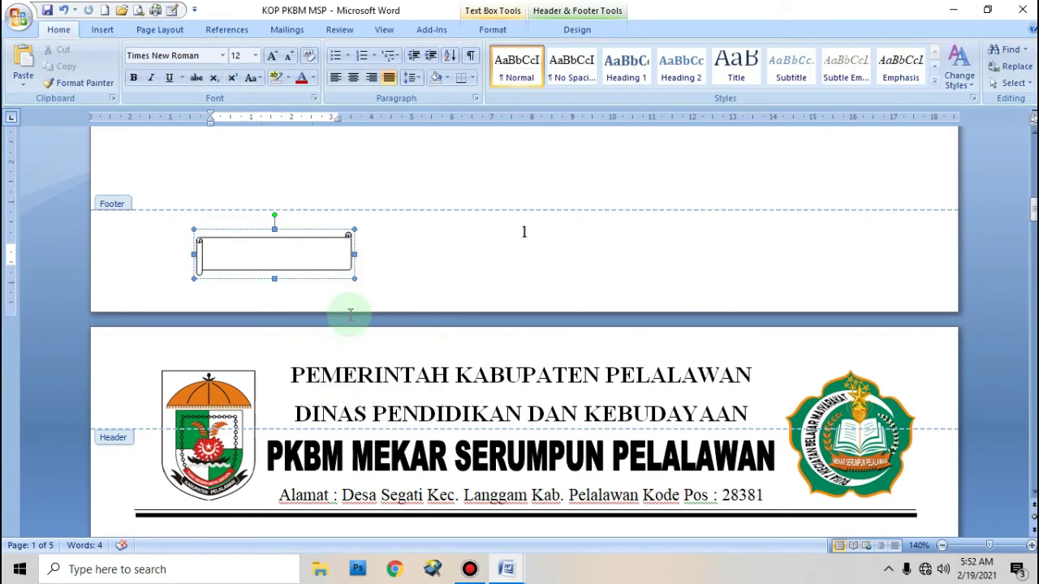
text(PKBM MSP)
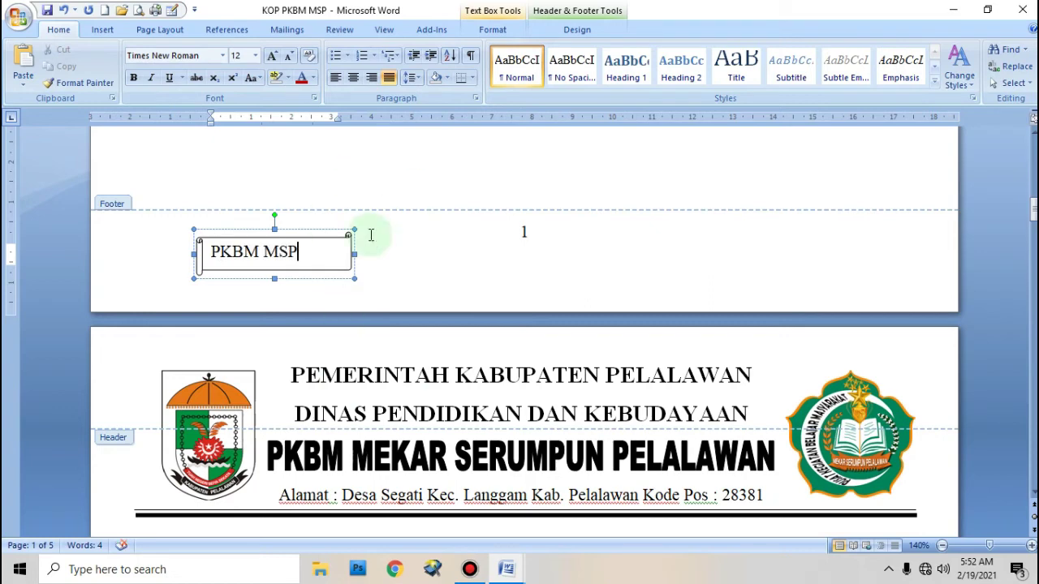
drag(354, 255, 213, 239)
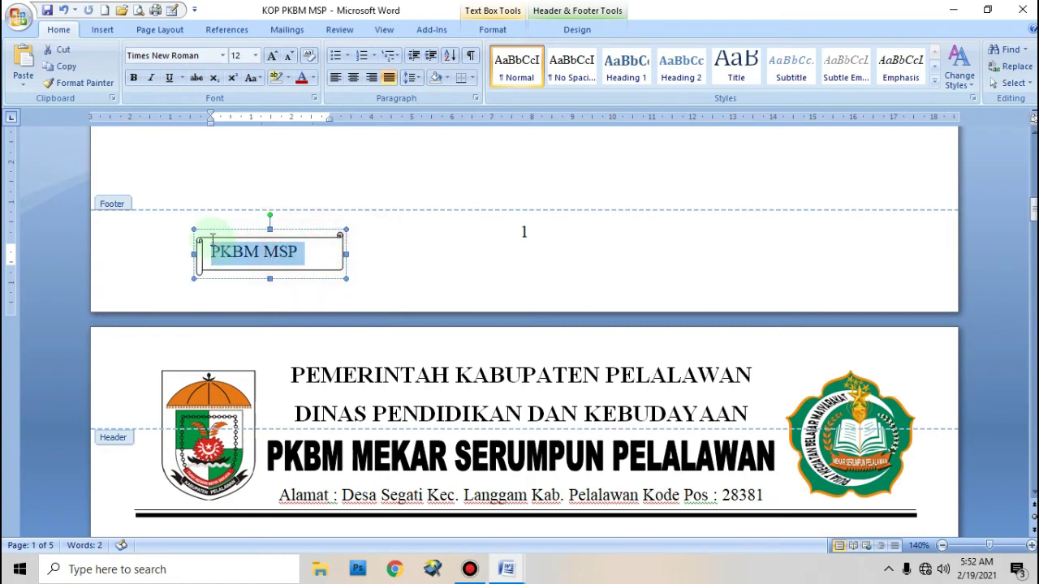
click(132, 79)
Apply the orange compound outline style to the footer banner and narrow it to about 3.24 cm.
click(506, 31)
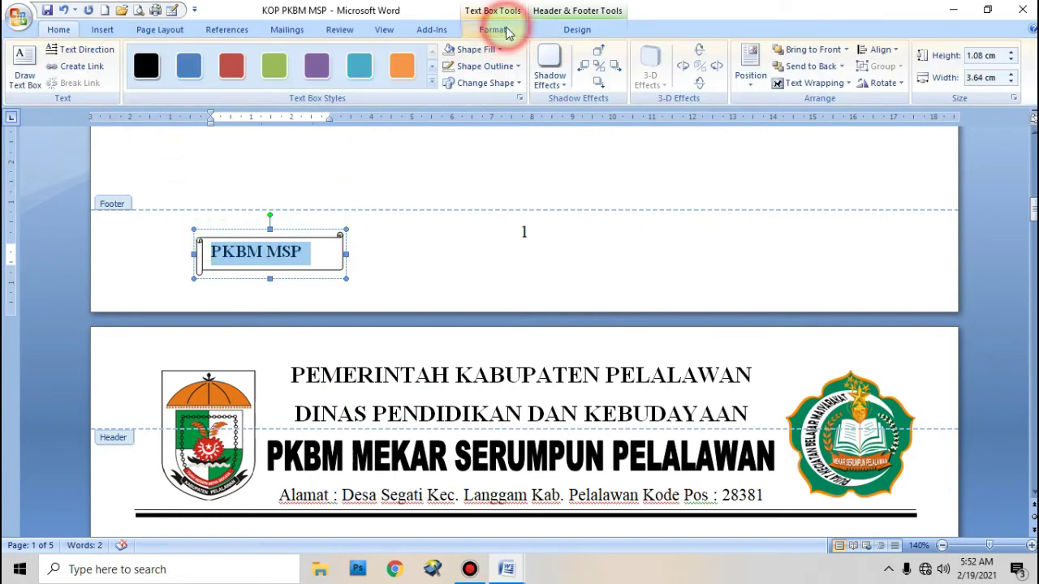
click(431, 86)
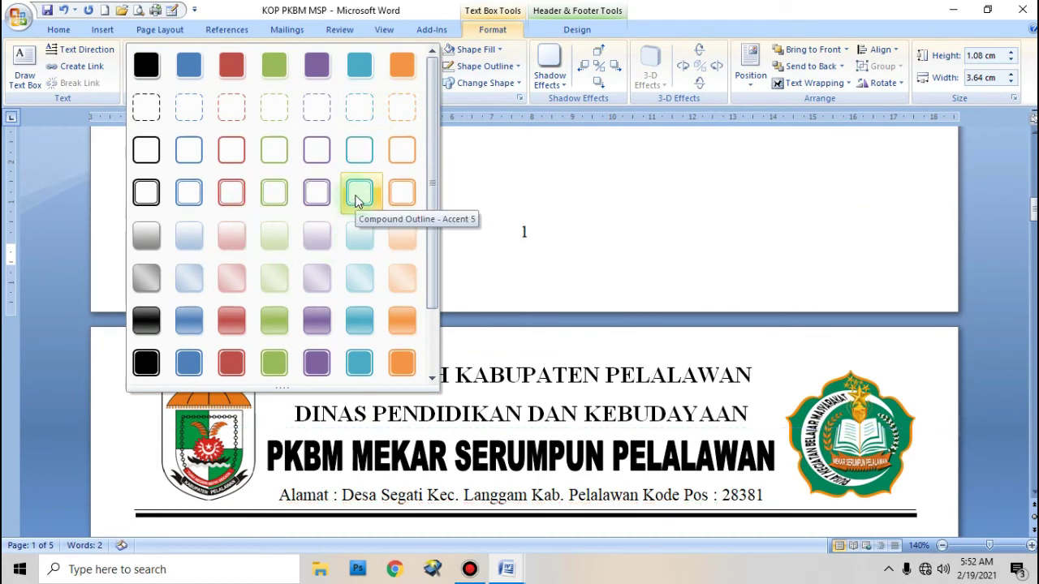
click(397, 195)
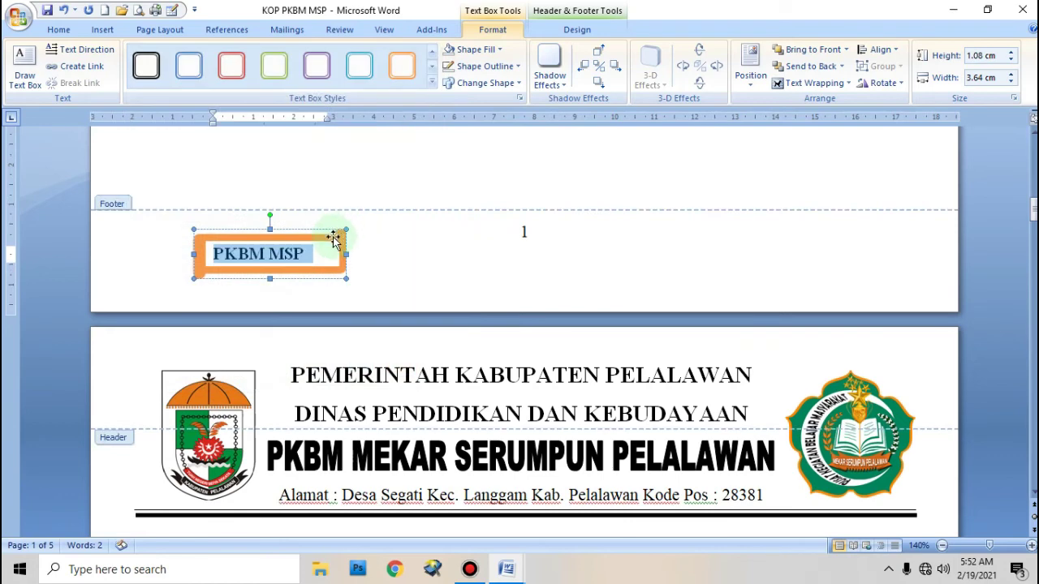
click(345, 252)
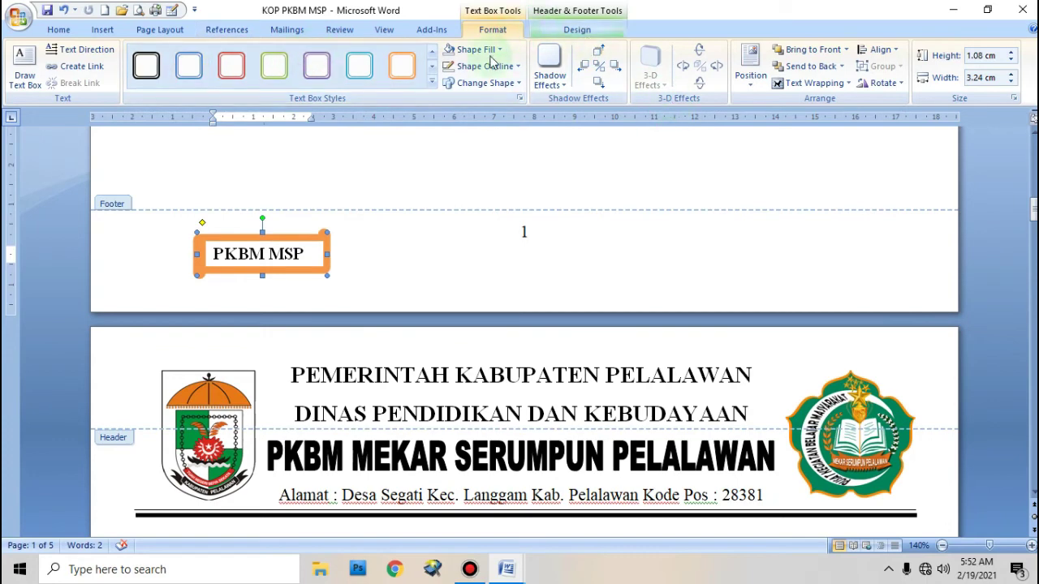
click(369, 260)
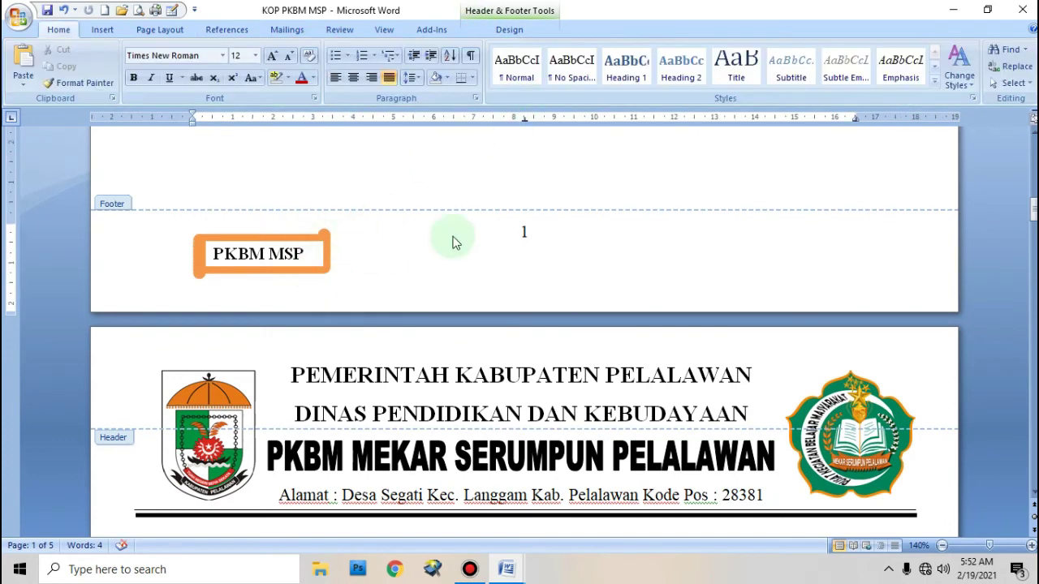
Try to insert the picture "Logo PKBM MEKAR SERUMPUN PELALAWAN" from the LOGO folder directly into the footer.
click(349, 249)
click(513, 24)
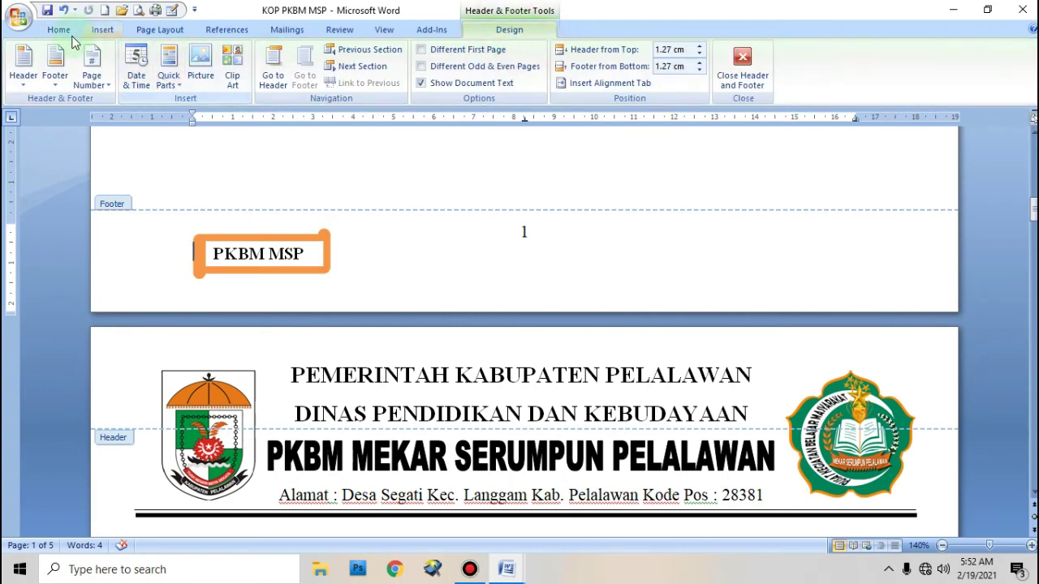
click(204, 65)
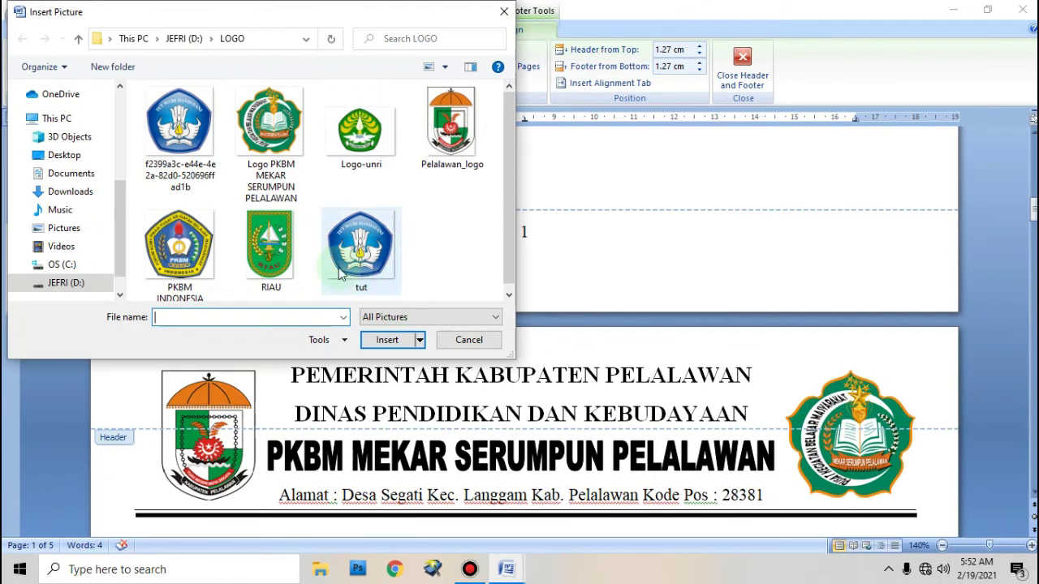
click(270, 138)
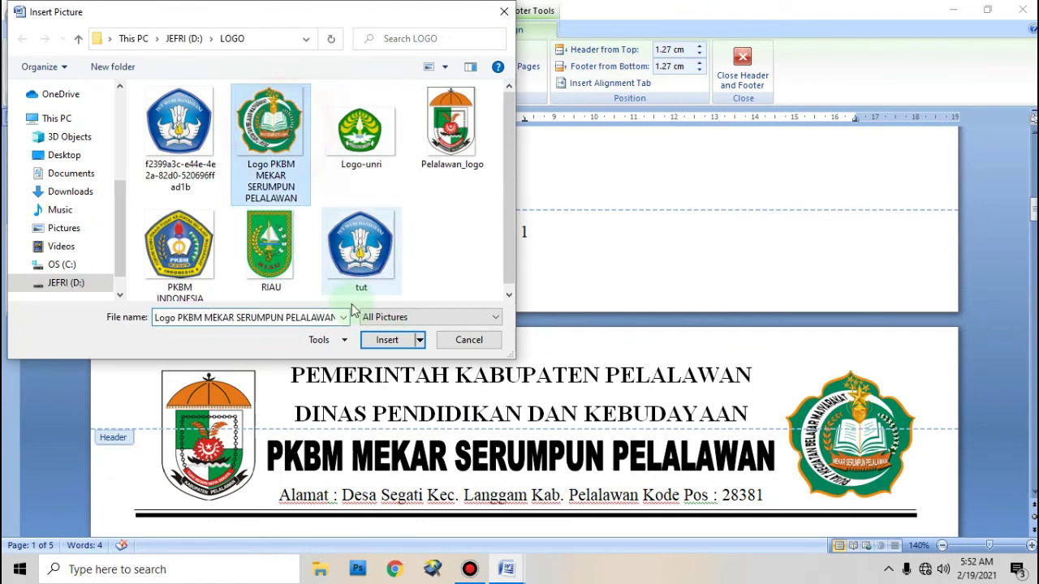
click(381, 343)
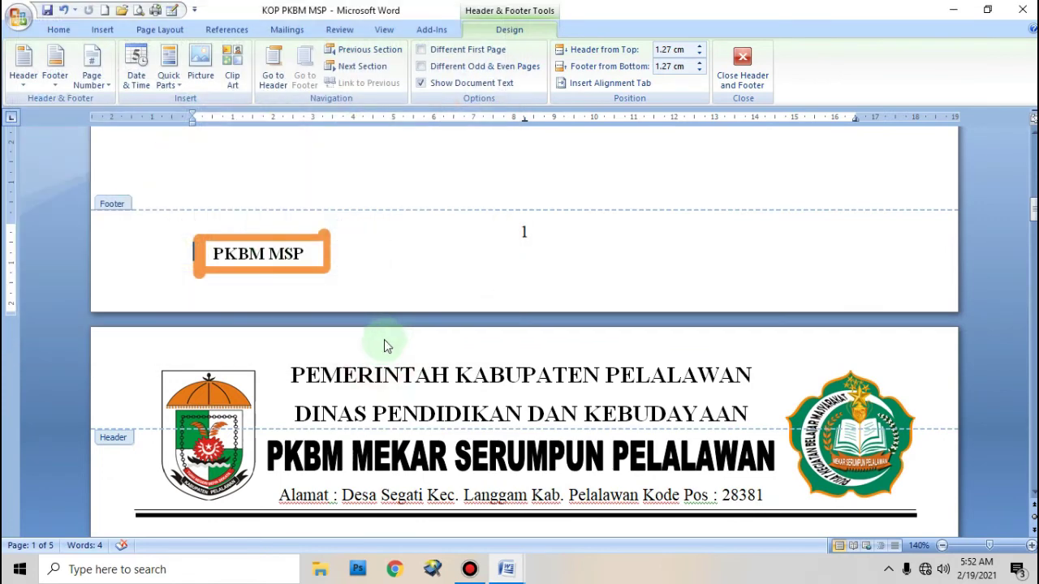
Look through the pages for the inserted logo picture and undo its insertion.
scroll(682, 377, up, 3)
scroll(682, 375, down, 5)
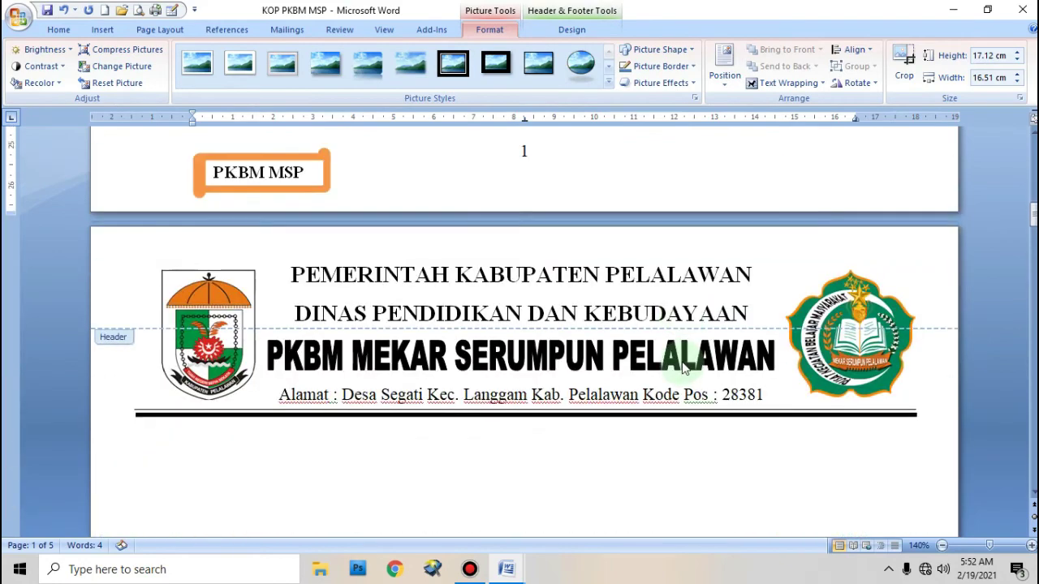
scroll(841, 419, down, 10)
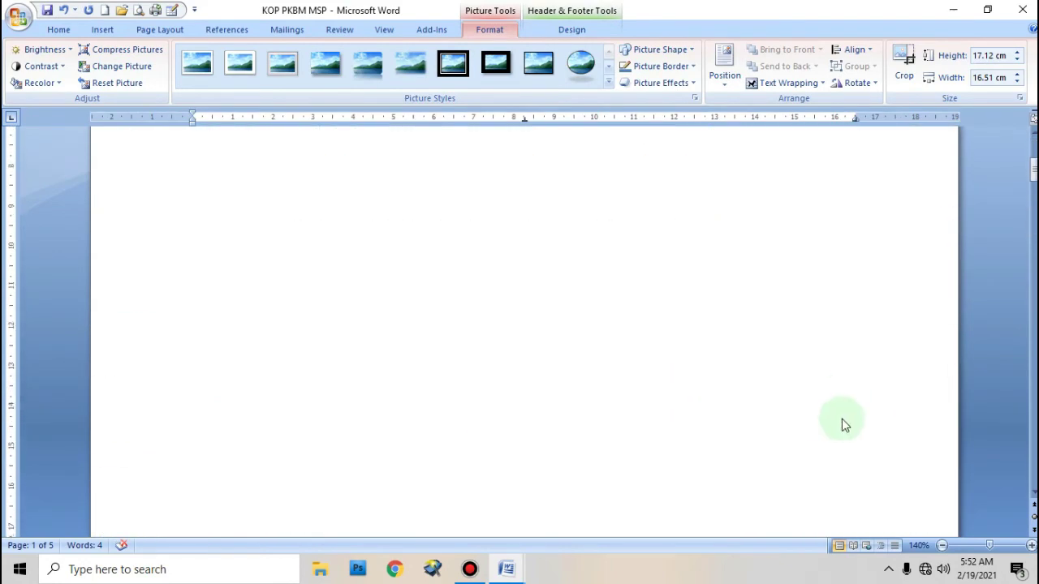
scroll(840, 468, up, 15)
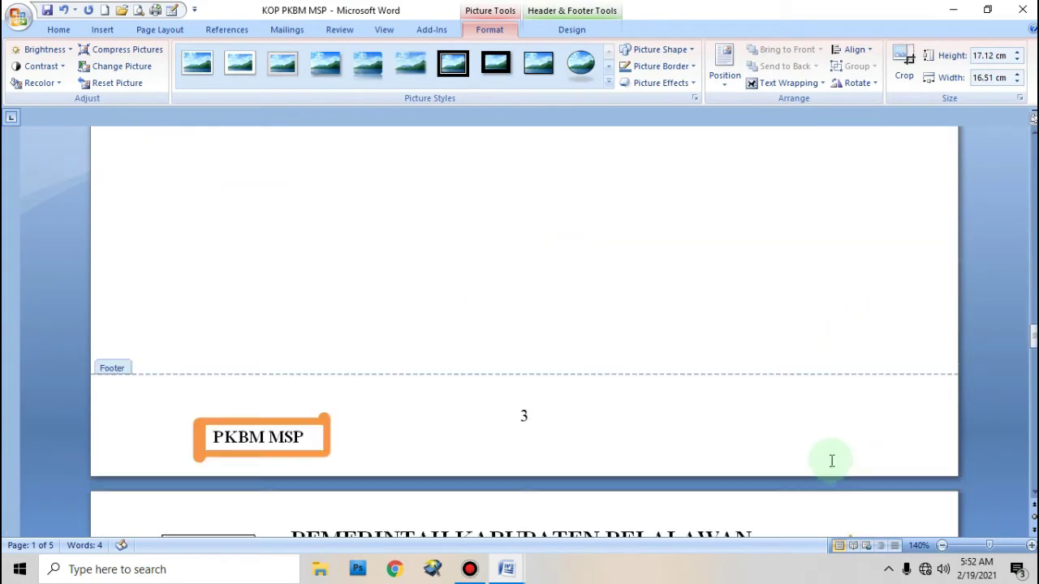
scroll(813, 422, down, 20)
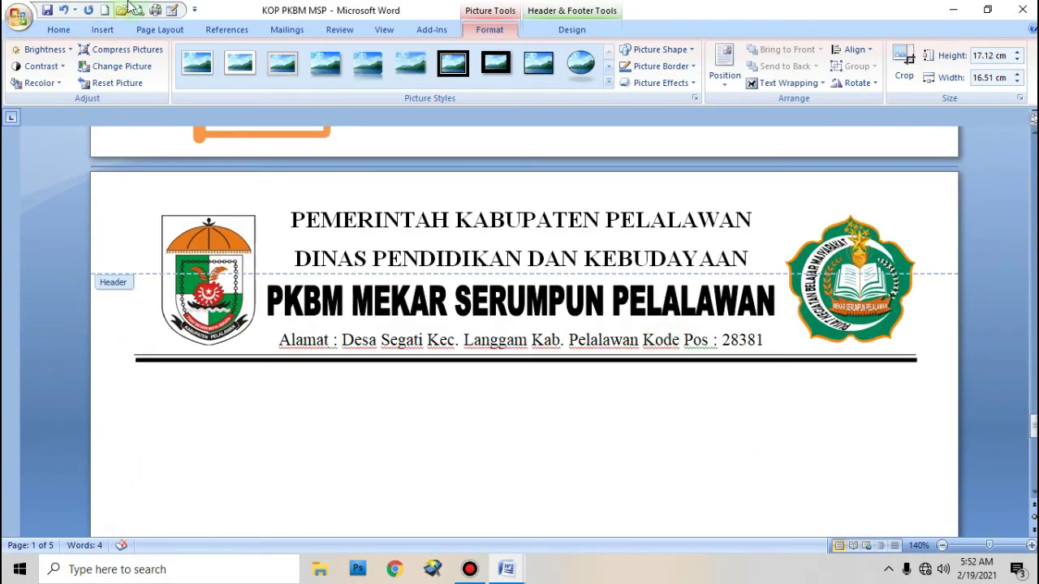
click(64, 10)
scroll(462, 252, up, 3)
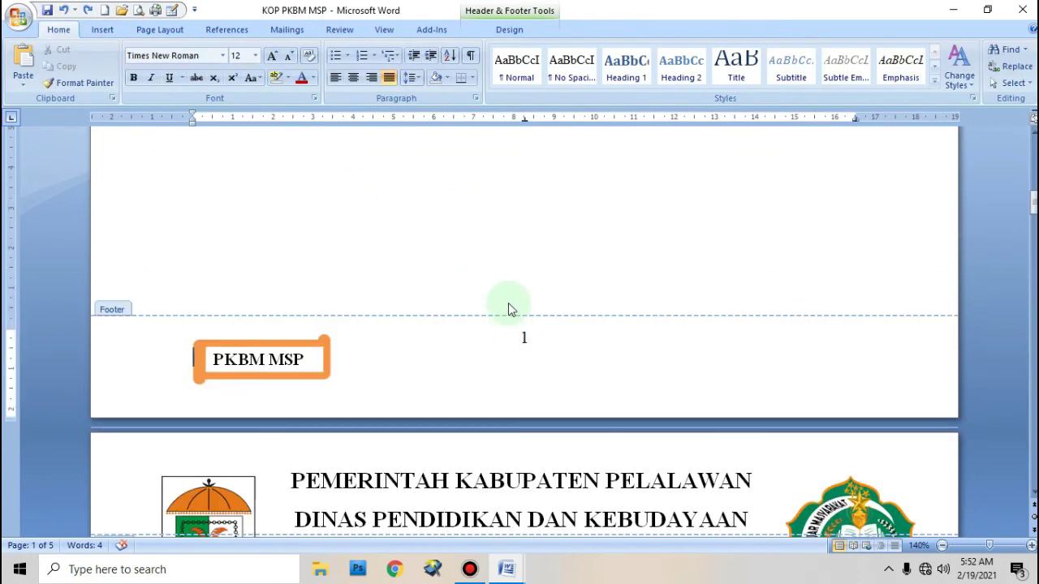
Draw a rectangle about 0.87 cm wide and 1.08 cm high just right of the PKBM MSP banner in the footer.
click(103, 31)
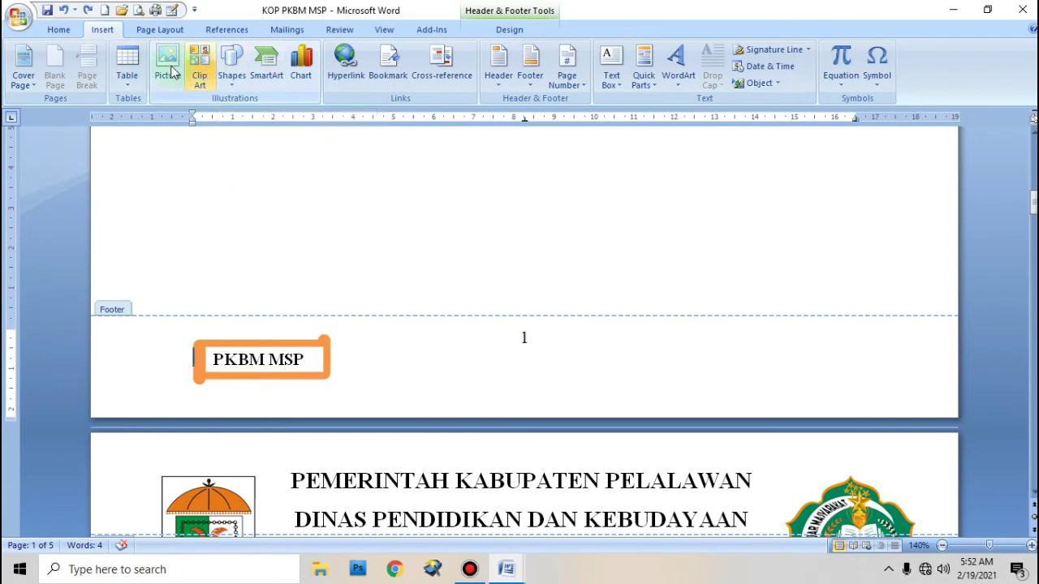
click(234, 66)
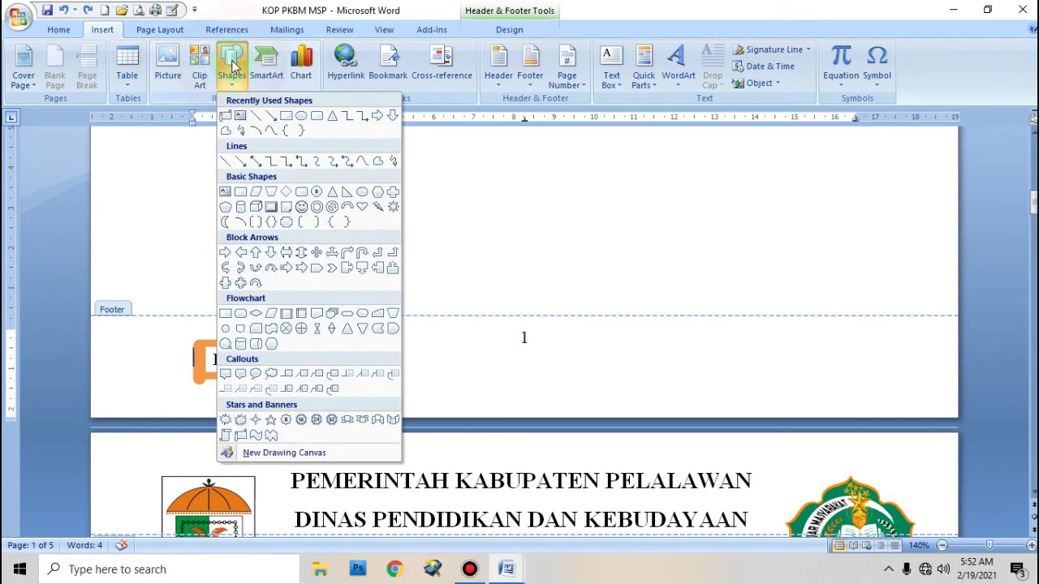
click(282, 119)
drag(346, 341, 381, 381)
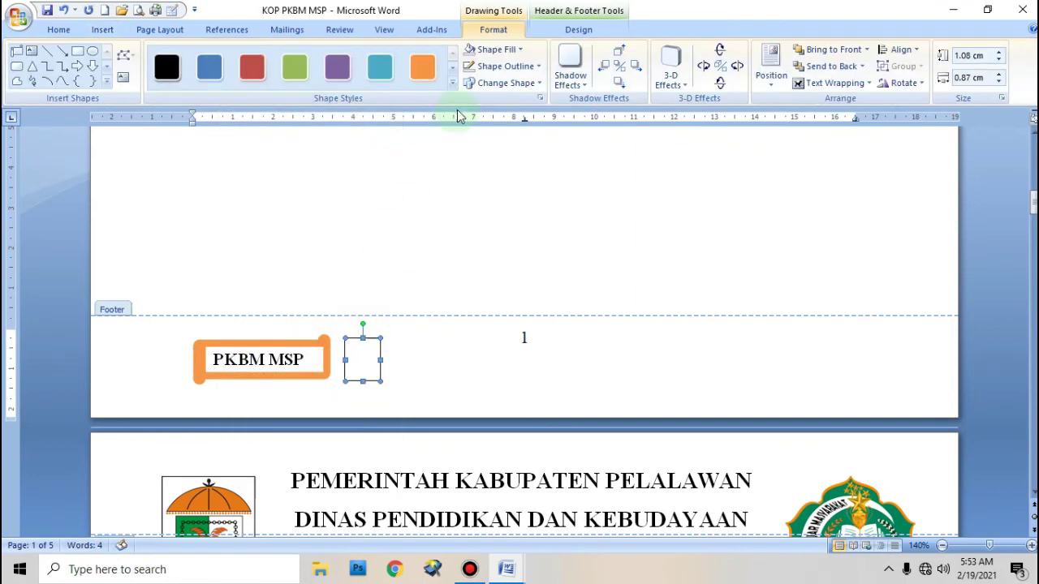
Fill the footer rectangle with the picture "Logo PKBM MEKAR SERUMPUN PELALAWAN" from the LOGO folder.
click(508, 50)
click(487, 217)
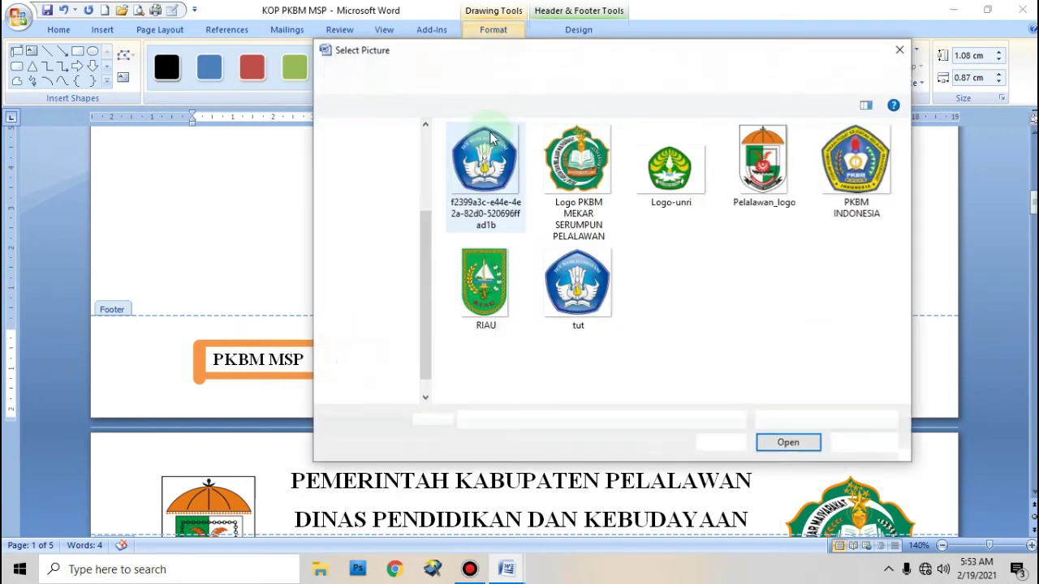
click(607, 314)
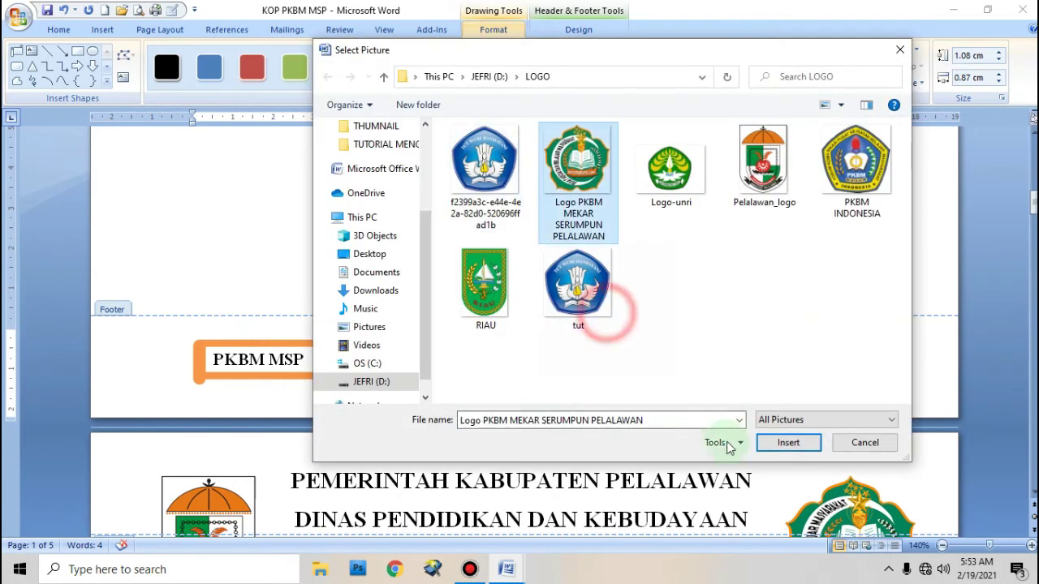
click(788, 443)
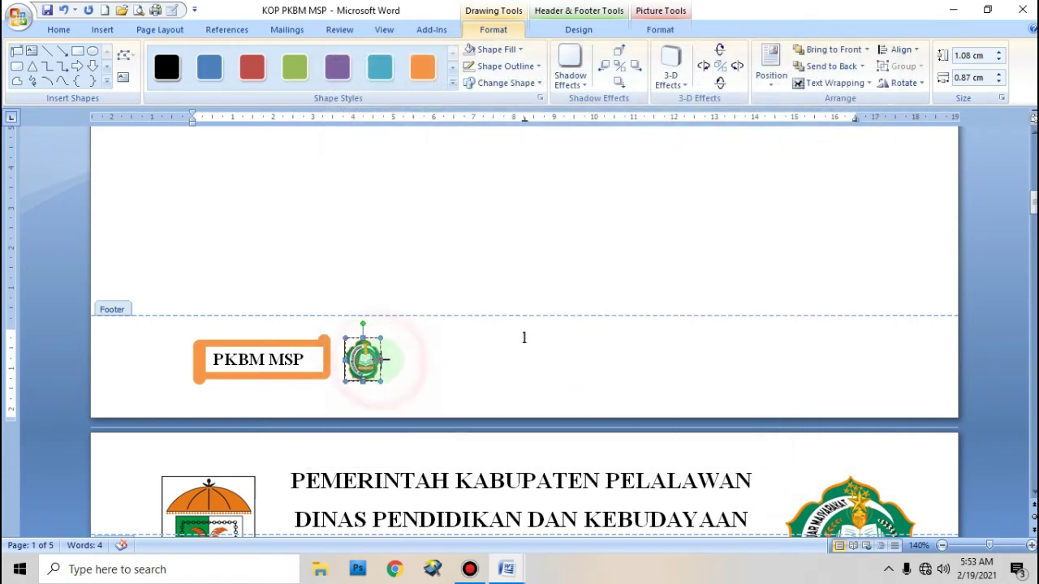
Fit the logo rectangle beside the banner at about 1.01 cm wide without an outline, and return to the document body.
drag(386, 360, 366, 363)
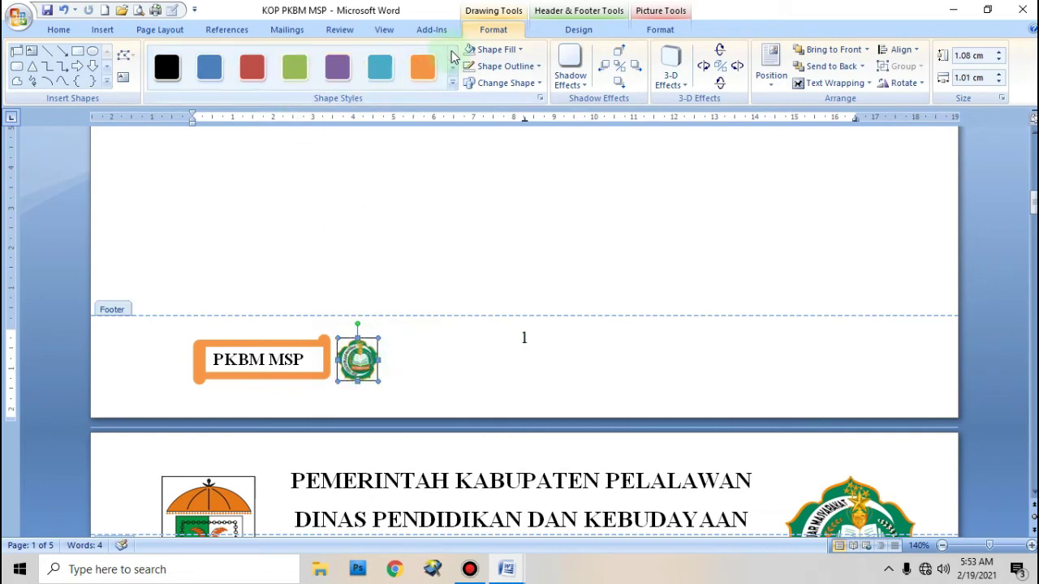
click(419, 359)
double_click(454, 203)
Look through all five pages to check whether the footer banner, logo and page number repeat on each one.
scroll(463, 295, down, 12)
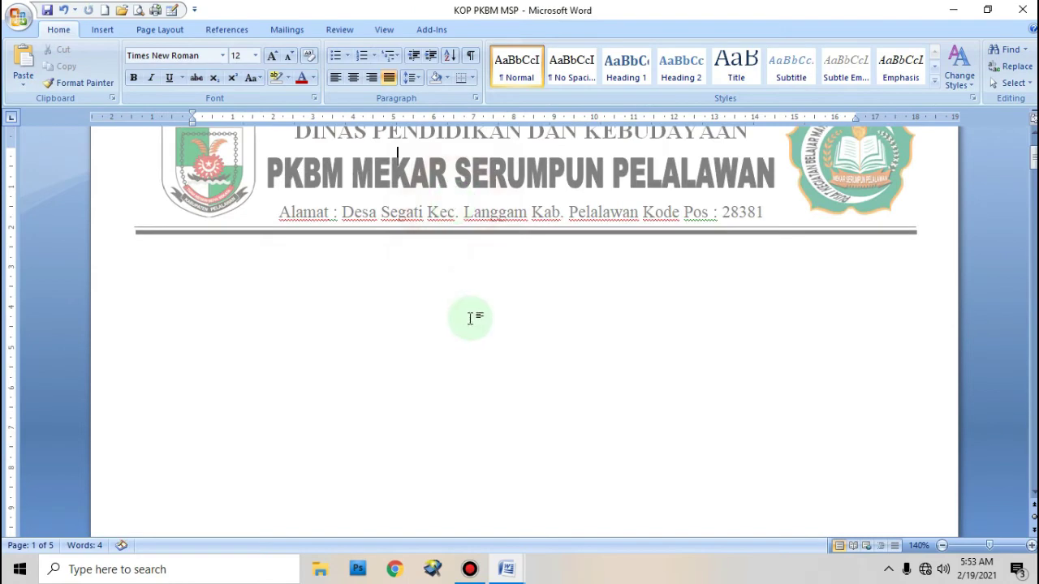
scroll(471, 338, up, 10)
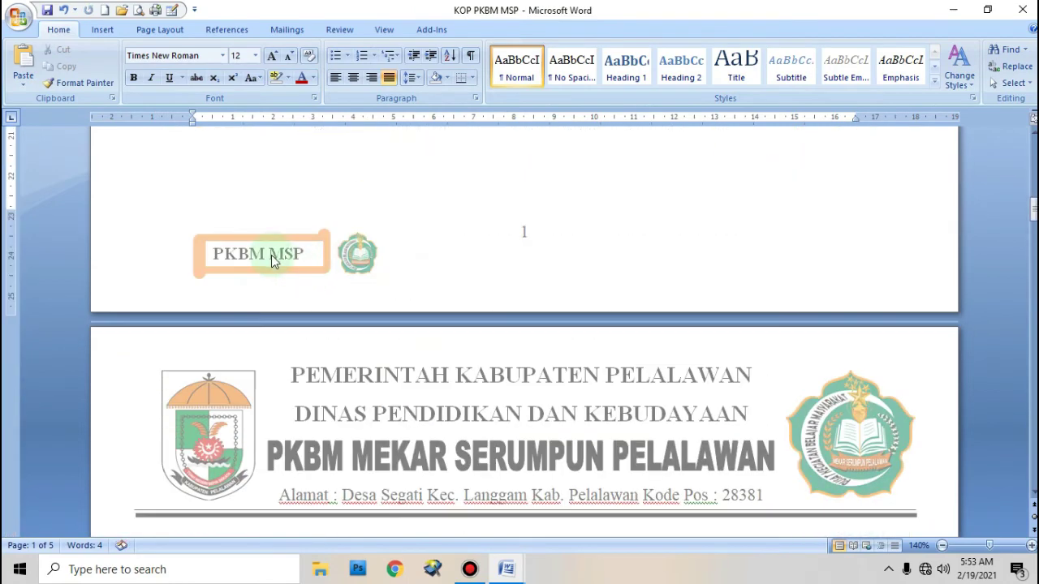
scroll(354, 262, down, 15)
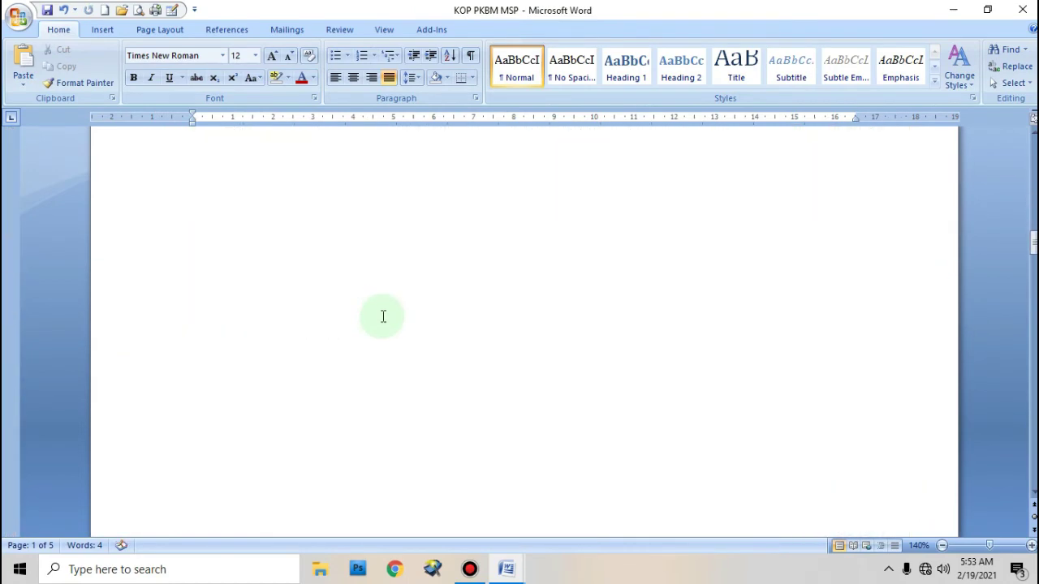
scroll(362, 329, down, 20)
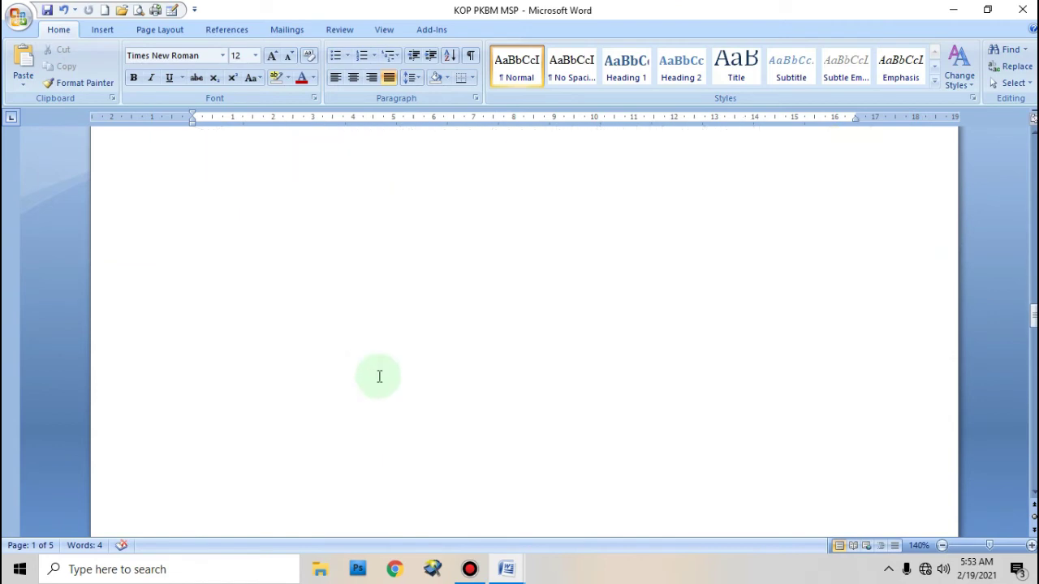
scroll(354, 364, down, 15)
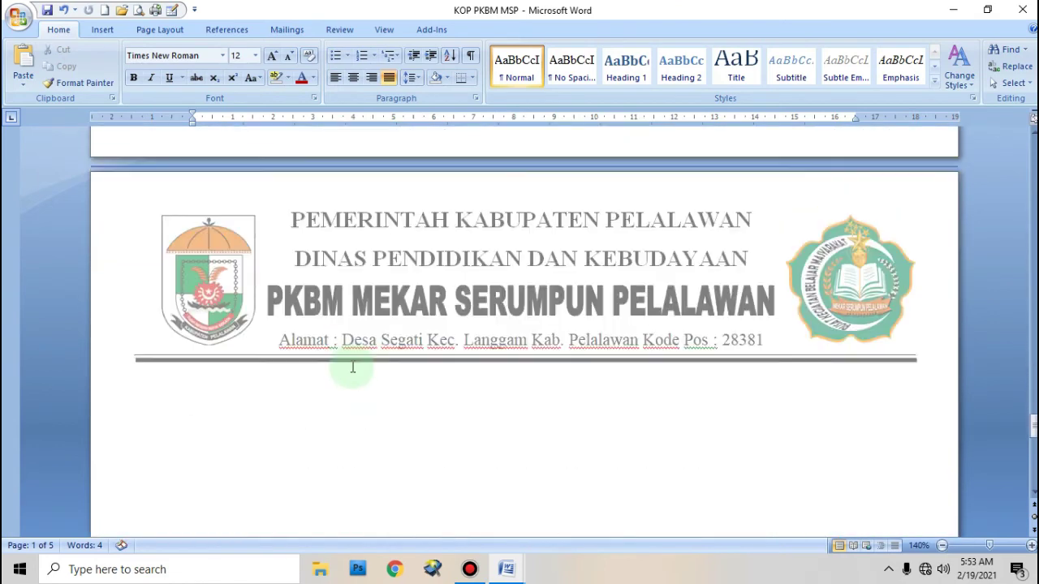
scroll(354, 363, down, 3)
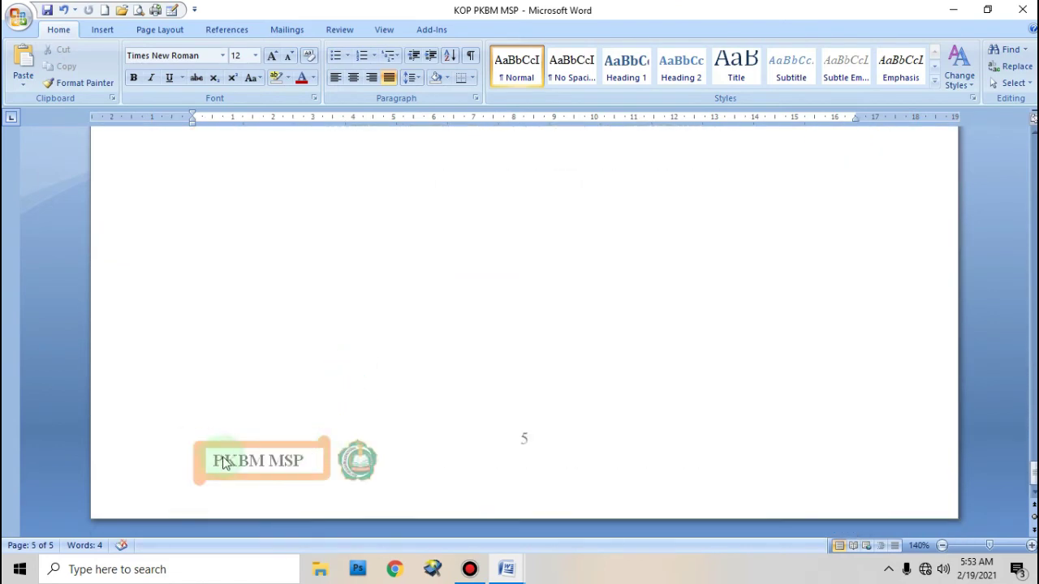
Open the recent document FORMULIR PENDAFTARAN MEKAR SERUMPUN PELALAWAN and examine the logo watermark behind the form.
scroll(388, 458, up, 15)
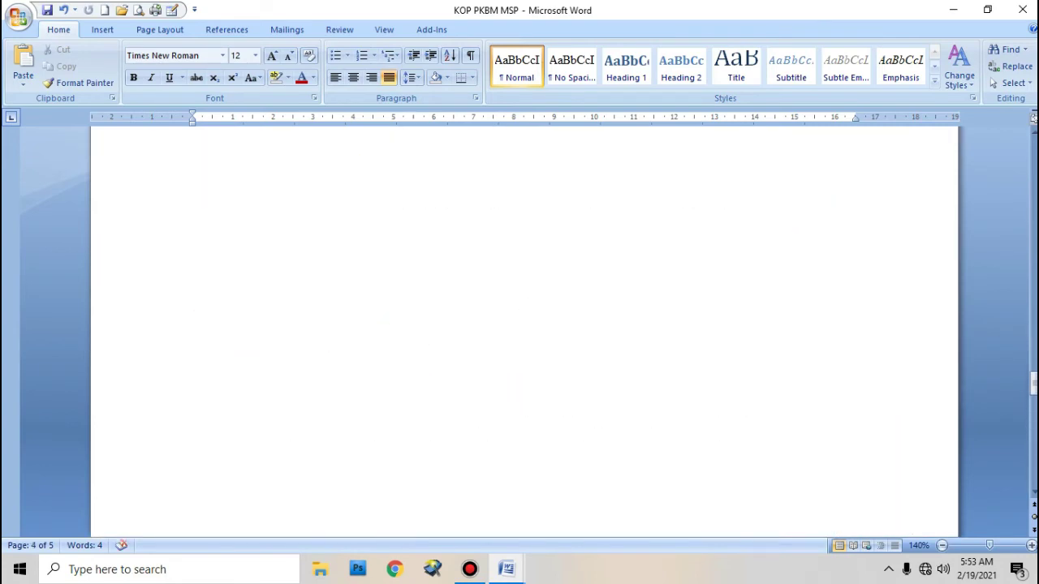
scroll(496, 332, up, 4)
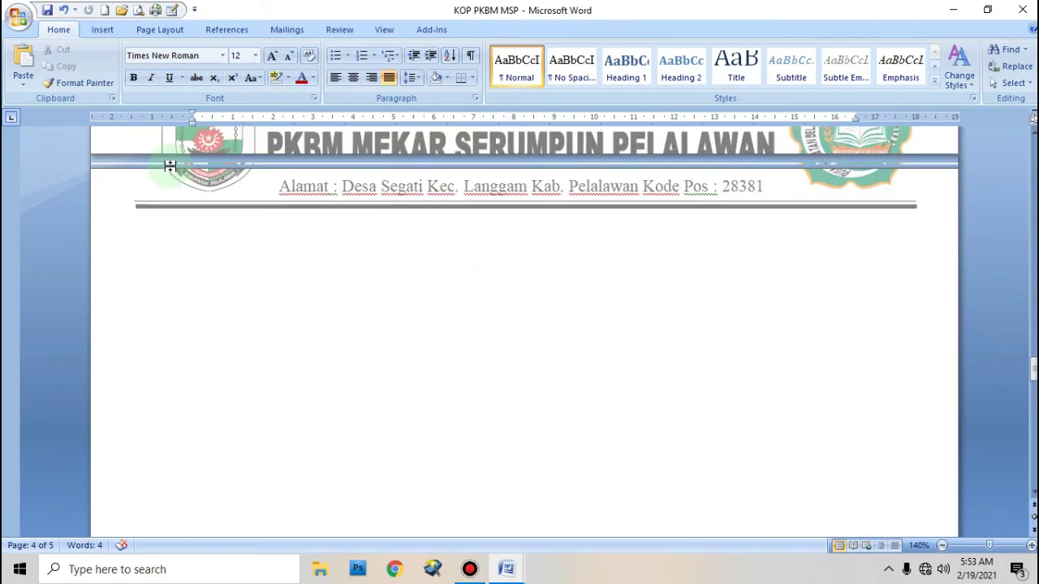
click(17, 20)
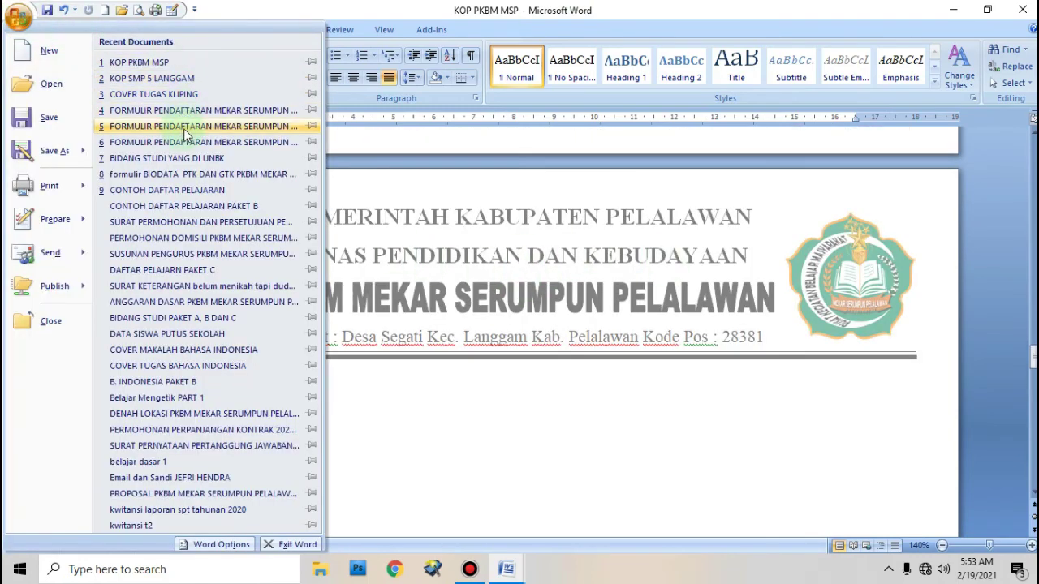
click(209, 128)
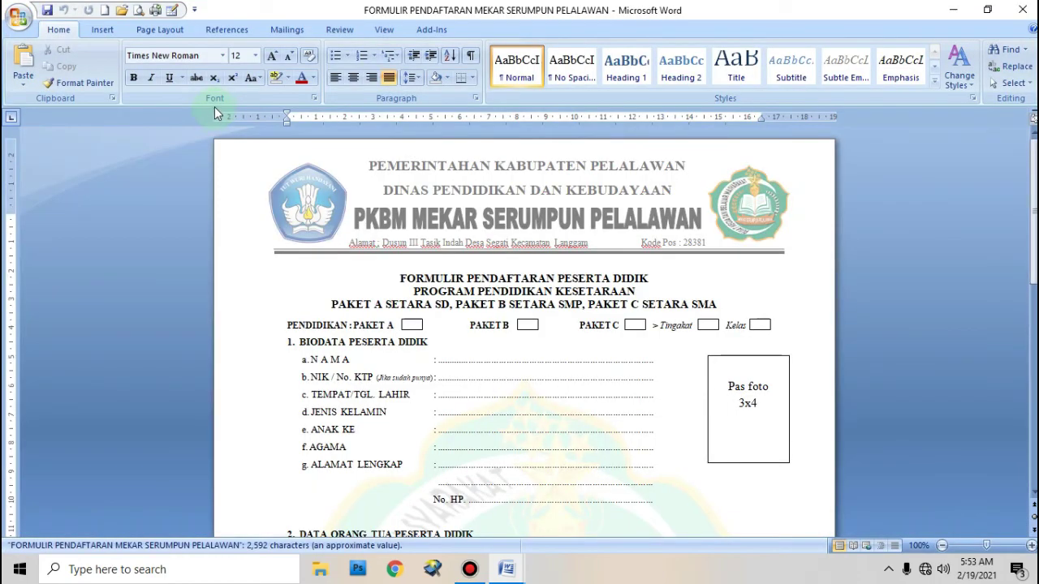
scroll(214, 107, down, 1)
scroll(428, 229, down, 2)
scroll(540, 274, down, 5)
scroll(547, 269, up, 5)
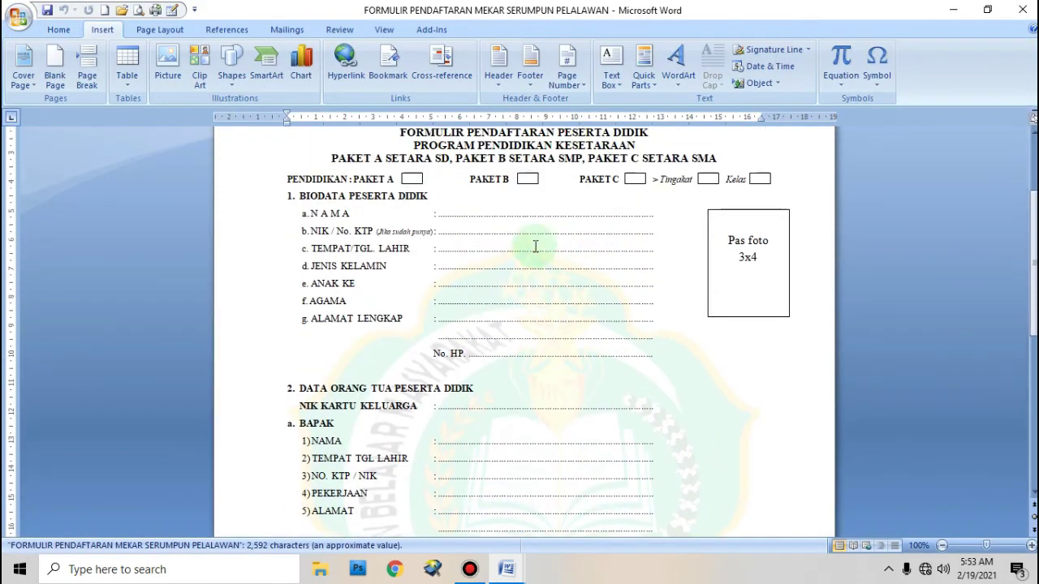
scroll(535, 241, down, 7)
scroll(536, 248, up, 4)
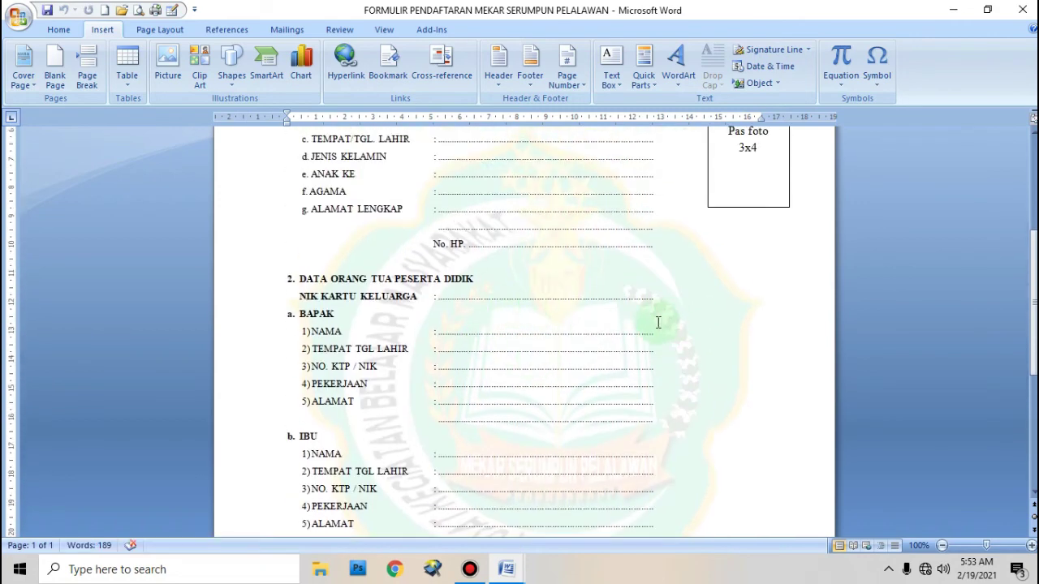
scroll(617, 289, down, 2)
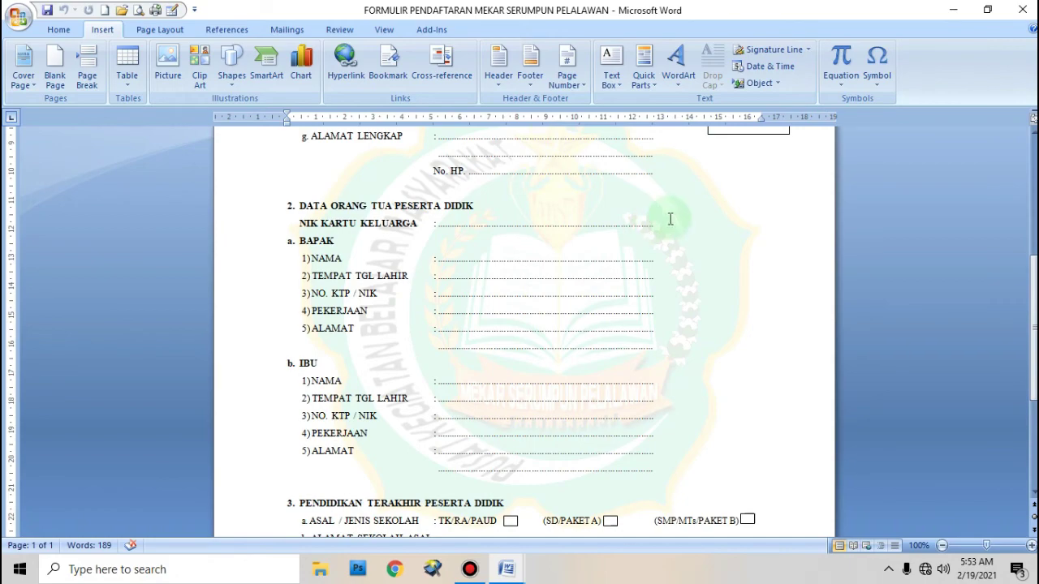
Open the recent document FORMULIR PENDAFTARAN MEKAR SERUMPUN PELALAWAN 2 and examine the diagonal text watermark behind the form.
click(19, 19)
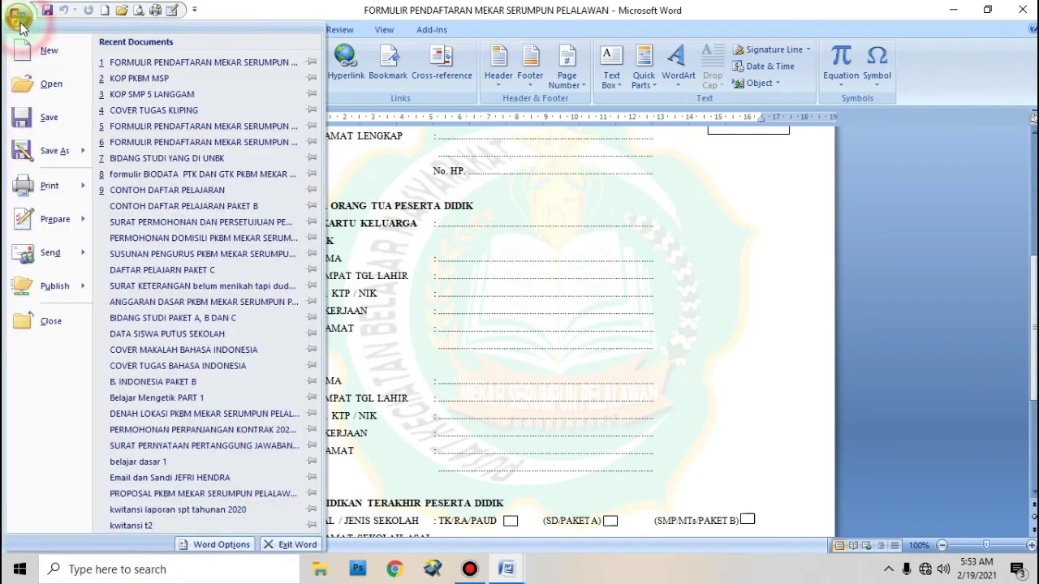
click(225, 128)
scroll(422, 258, down, 3)
scroll(463, 274, up, 3)
scroll(428, 278, down, 2)
scroll(479, 317, up, 3)
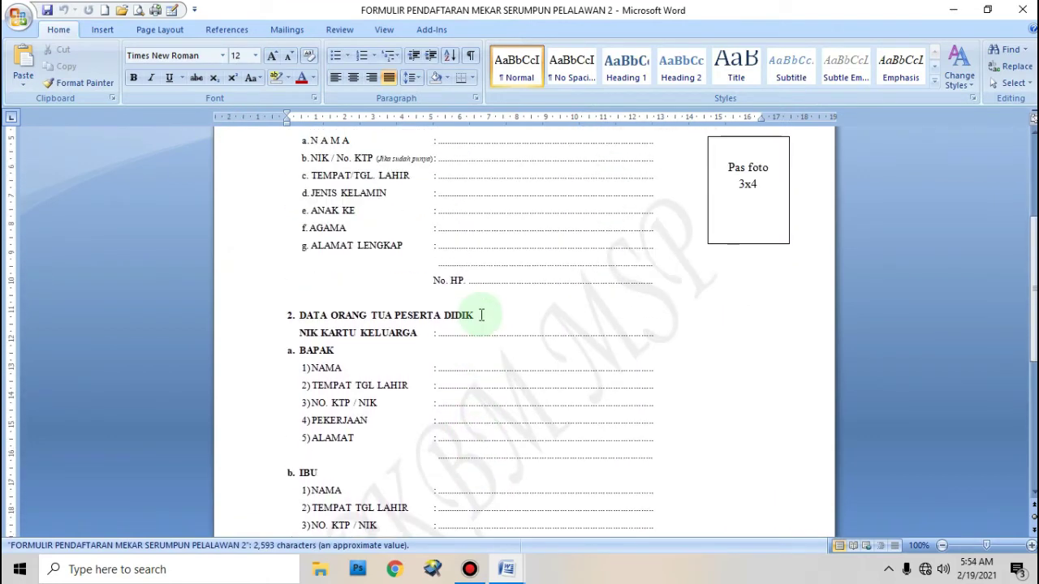
scroll(482, 316, down, 4)
scroll(487, 323, up, 2)
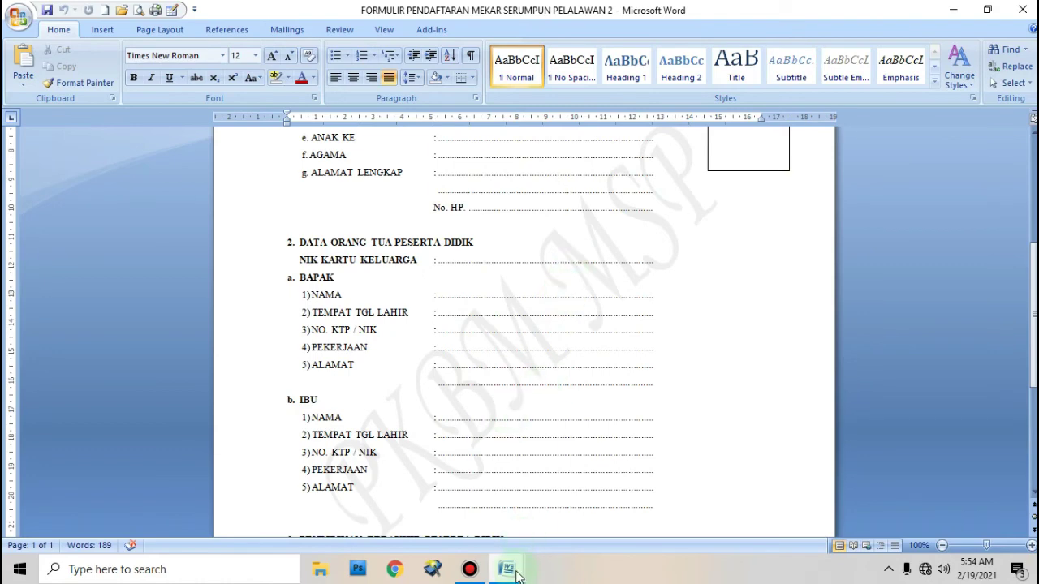
Switch back to the KOP PKBM MSP document and return to its first page.
mouse_move(506, 576)
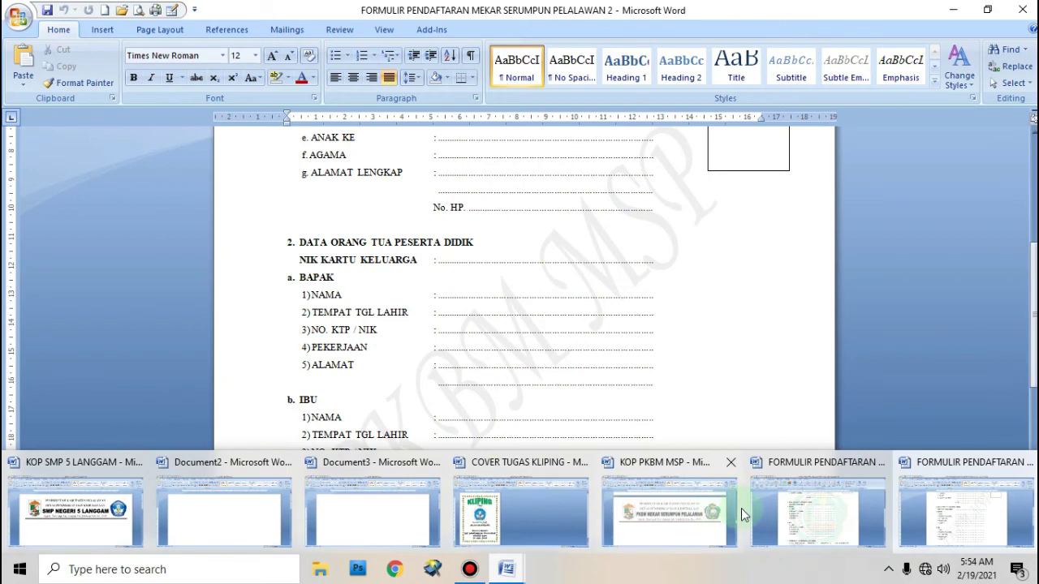
click(692, 527)
scroll(649, 463, down, 15)
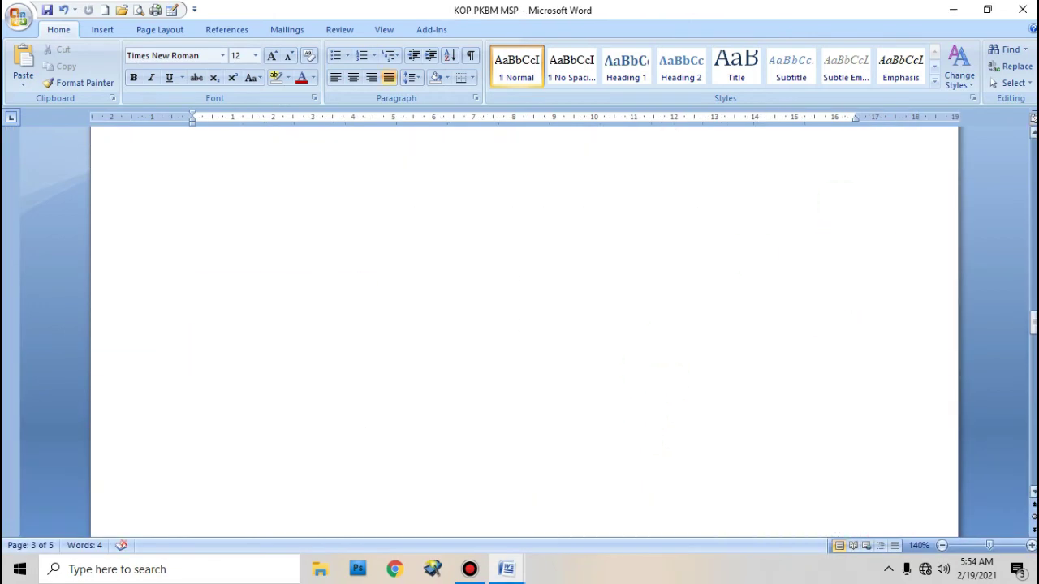
drag(1033, 329, 1033, 162)
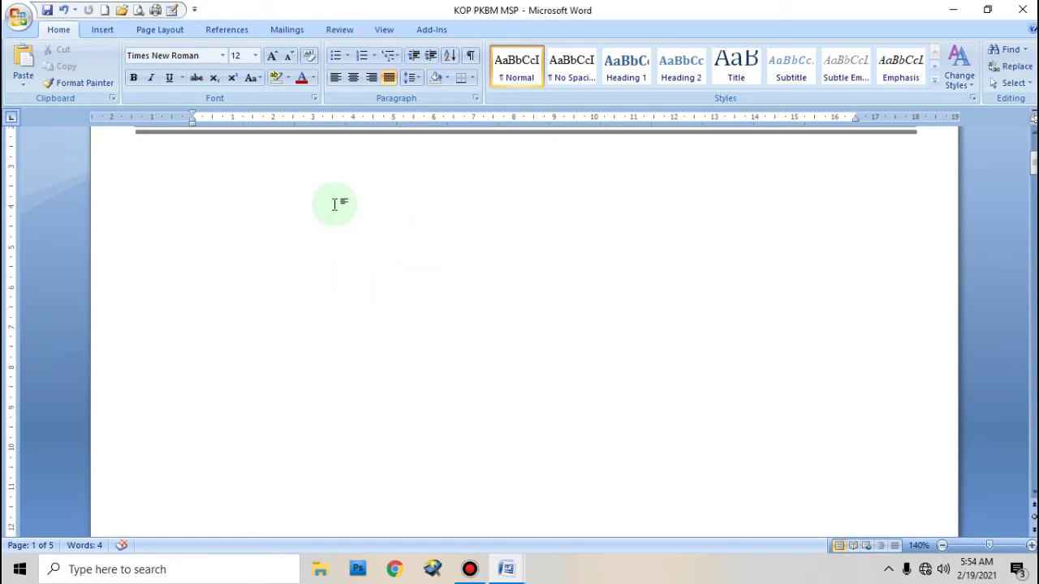
Start a custom watermark for the letterhead document and set its type to picture watermark.
click(143, 30)
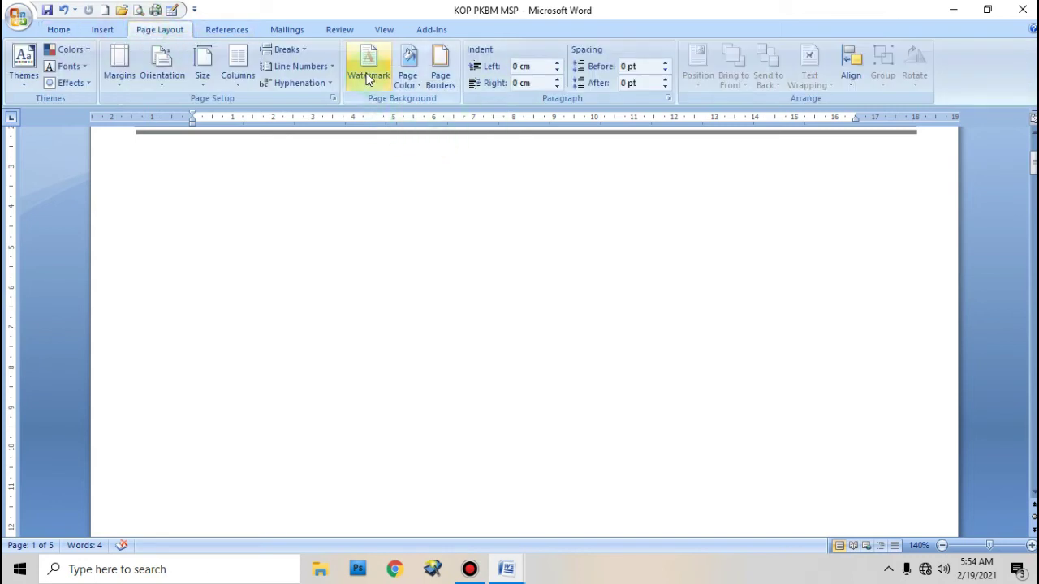
click(371, 81)
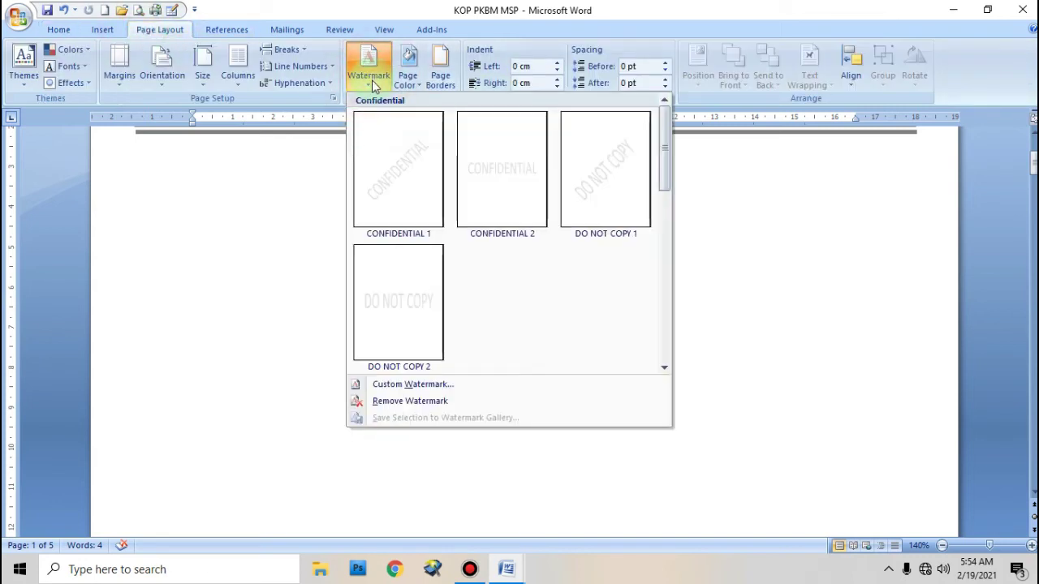
click(444, 384)
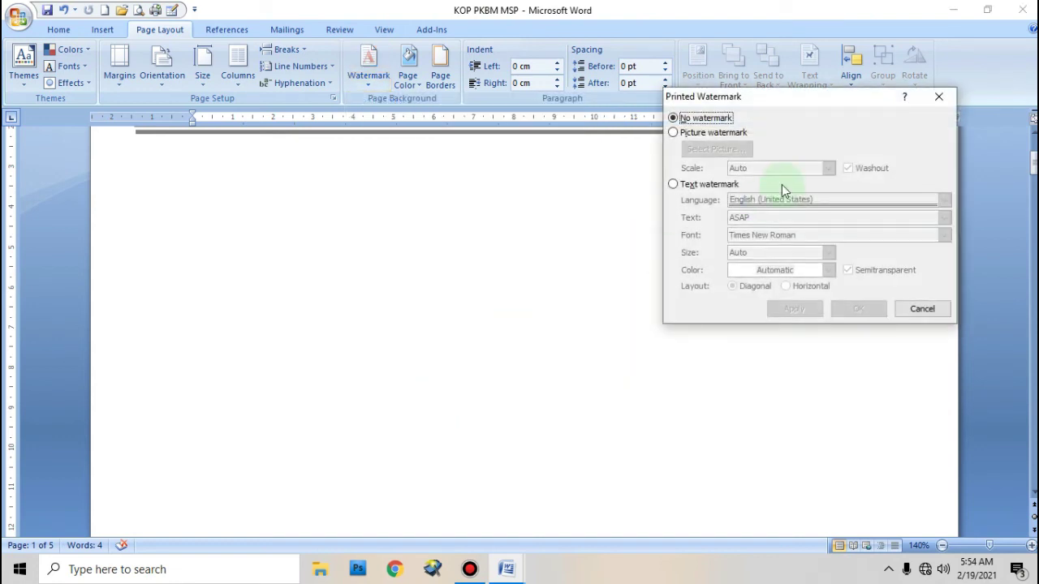
drag(799, 102, 601, 76)
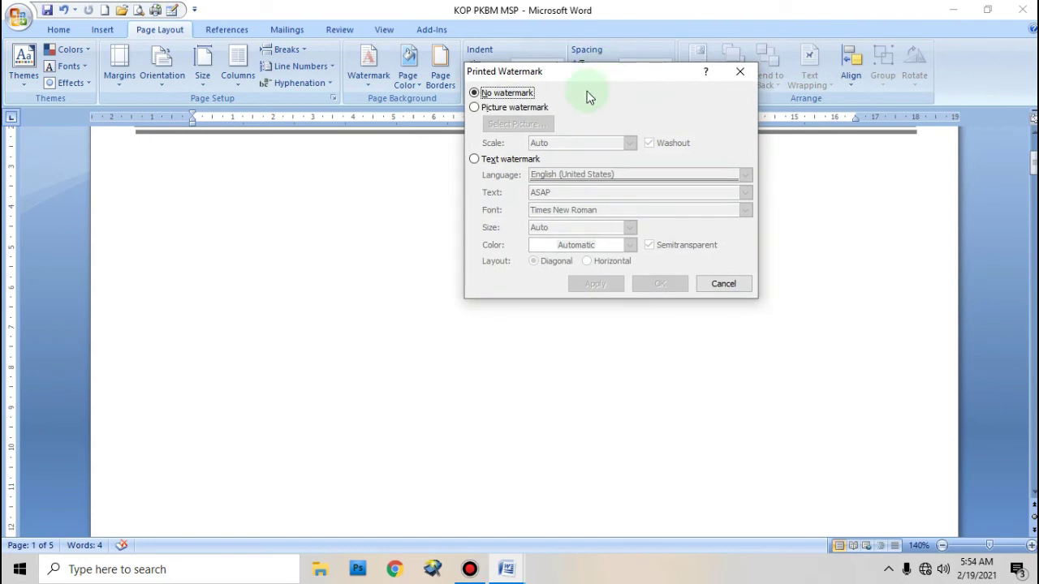
click(490, 109)
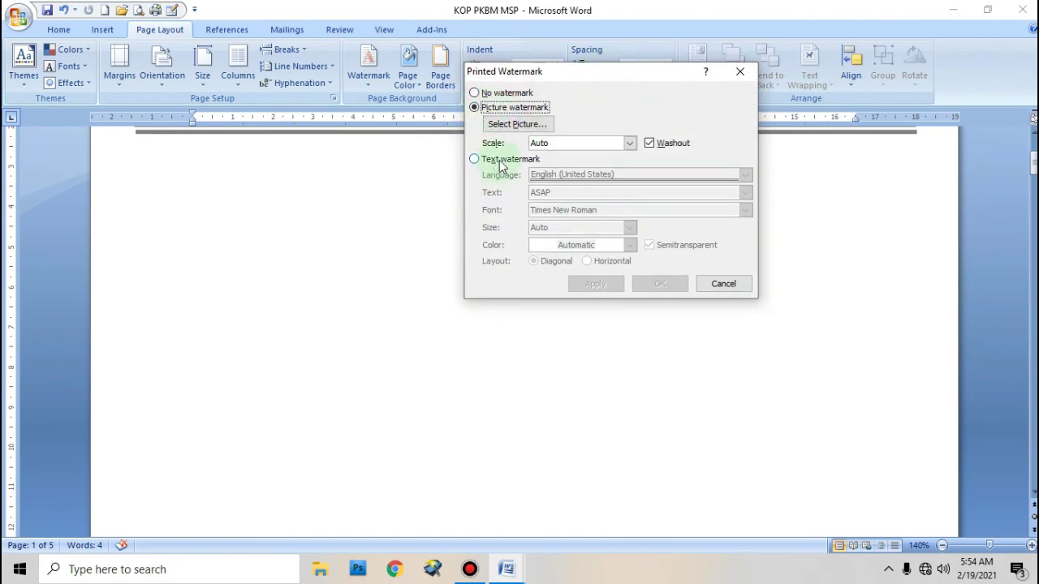
click(501, 162)
click(503, 115)
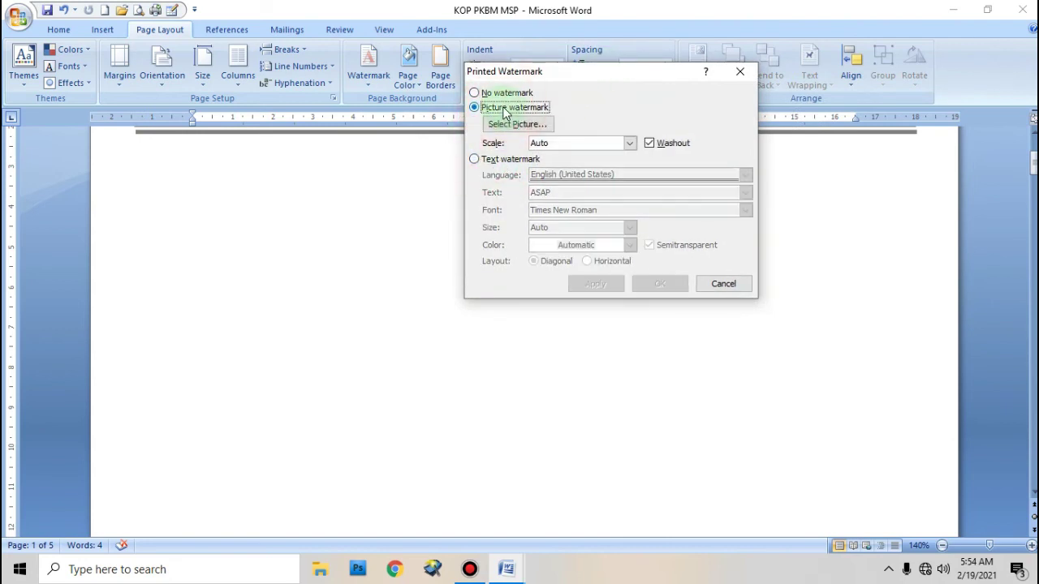
Apply the picture "Logo PKBM MEKAR SERUMPUN PELALAWAN" from the LOGO folder as a washout watermark at Auto scale.
click(518, 126)
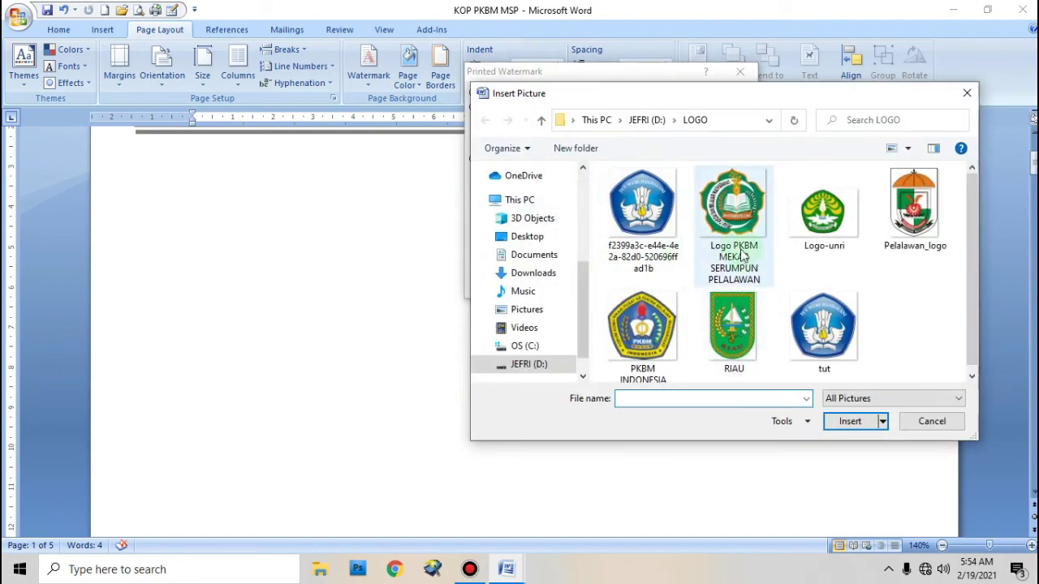
click(742, 257)
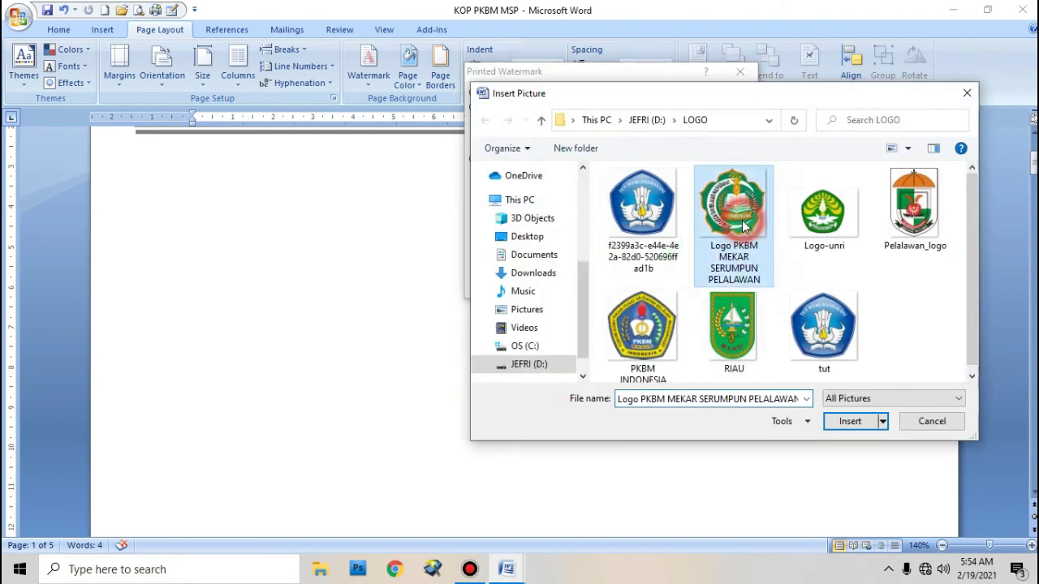
click(850, 422)
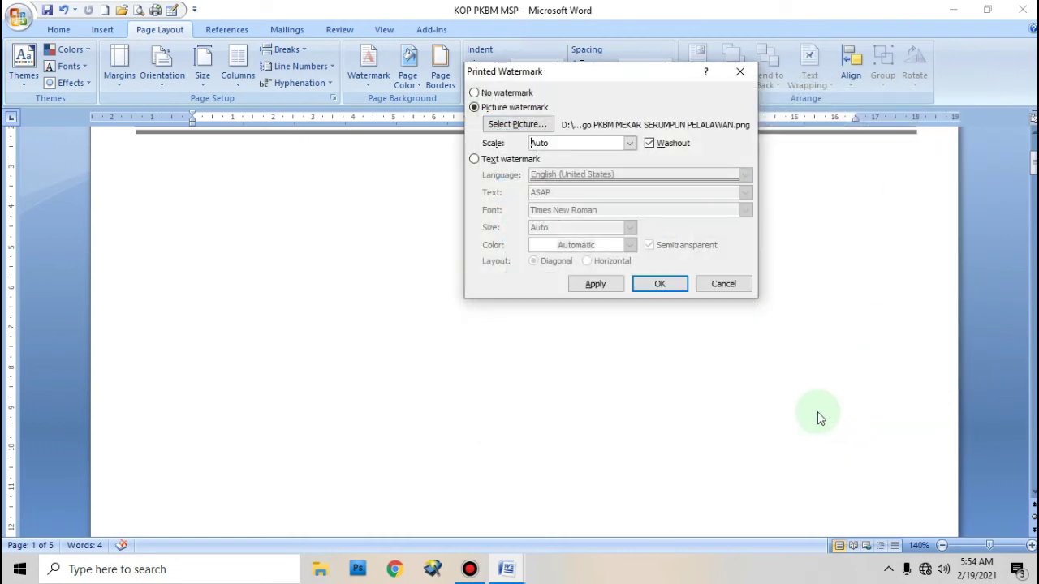
click(594, 286)
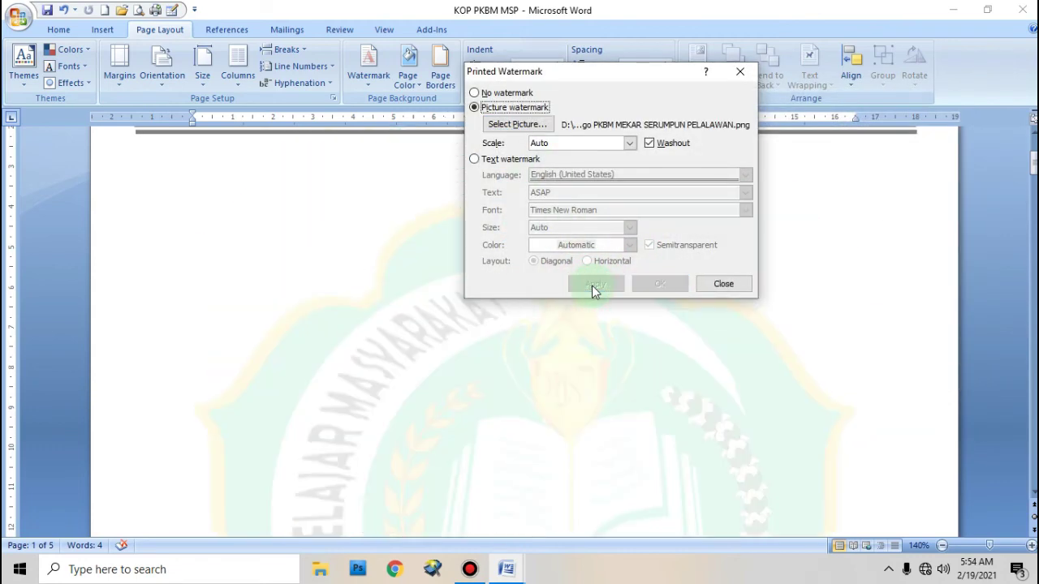
drag(614, 73, 780, 62)
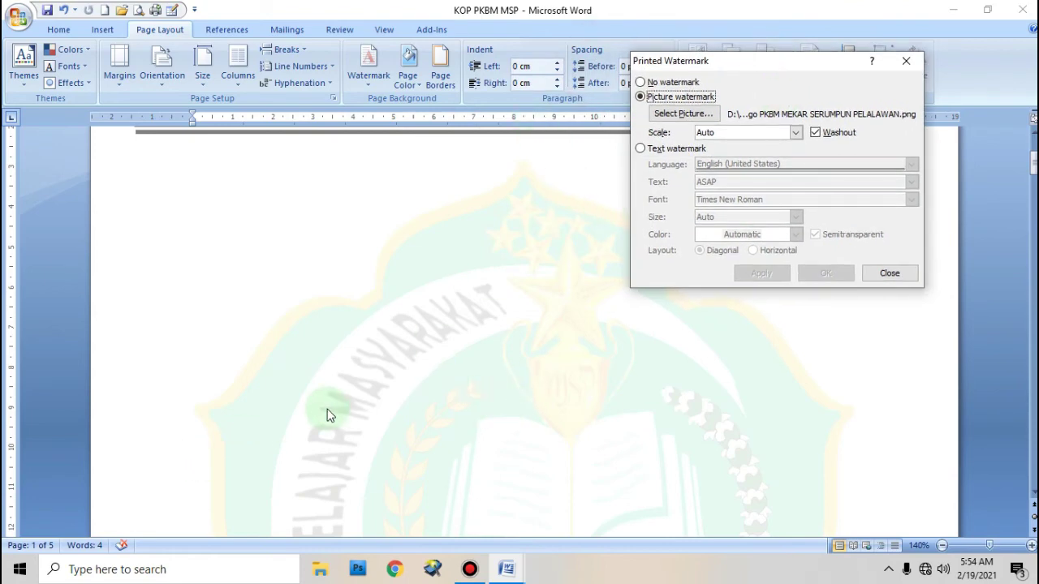
click(890, 273)
Check the logo watermark across the document's pages at 60% zoom and save KOP PKBM MSP.
scroll(811, 308, up, 5)
scroll(811, 312, down, 5)
scroll(811, 310, up, 3)
scroll(812, 312, down, 3)
scroll(807, 316, up, 2)
scroll(808, 317, down, 15)
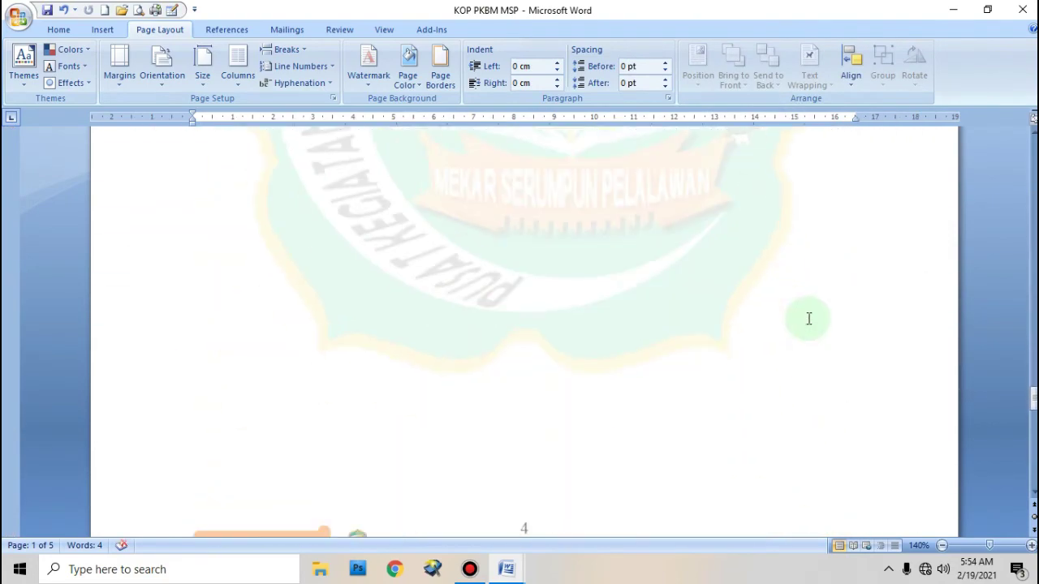
click(942, 546)
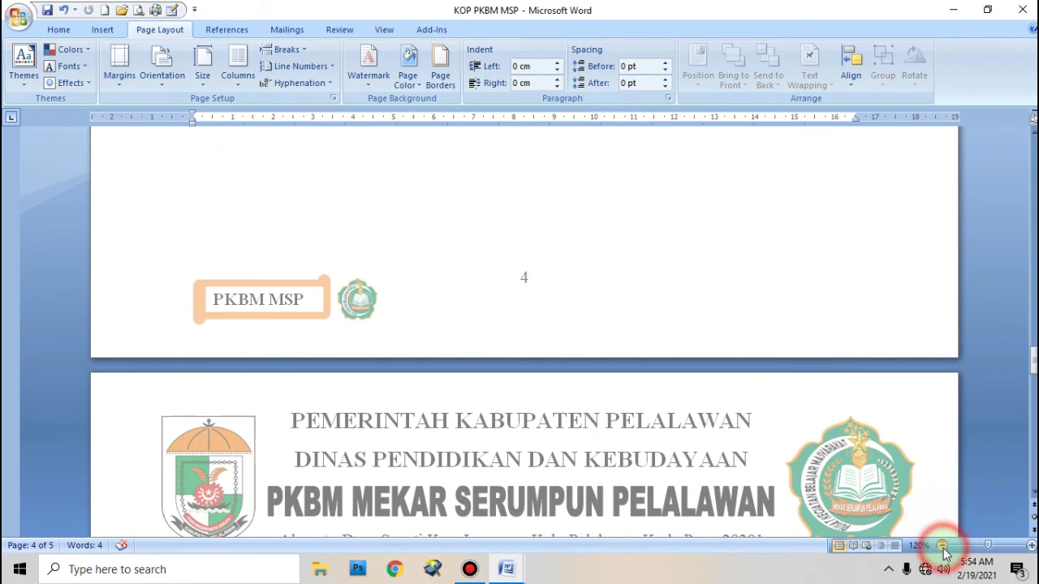
click(942, 546)
click(942, 546)
click(942, 546)
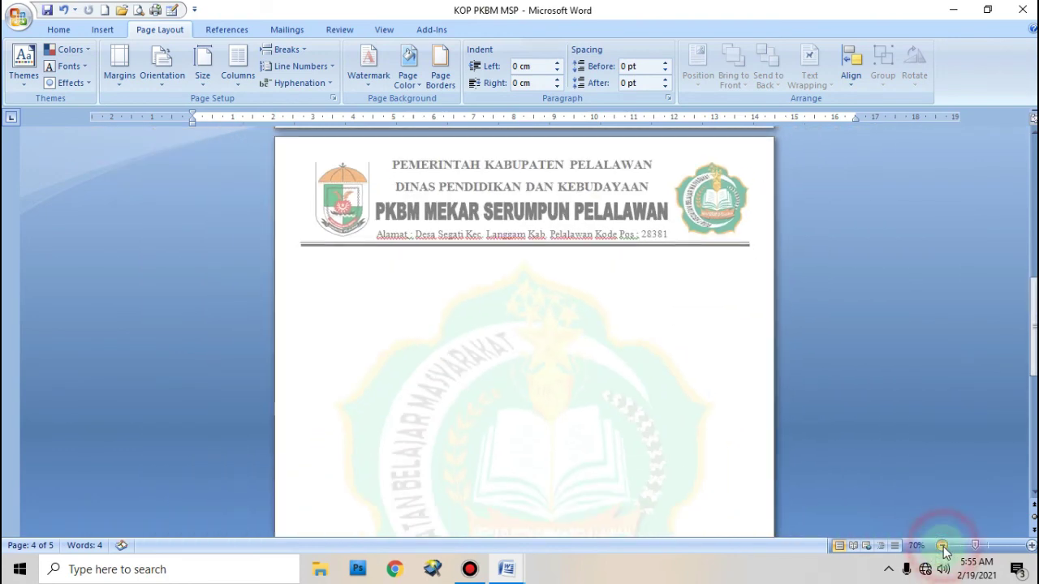
click(942, 546)
click(942, 546)
scroll(576, 373, down, 3)
scroll(565, 341, up, 15)
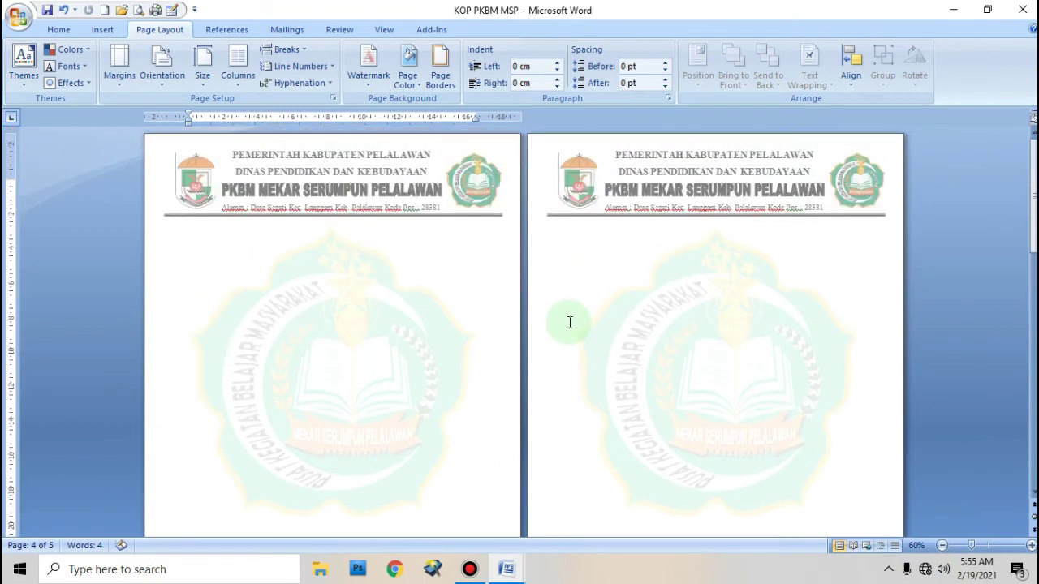
scroll(569, 324, down, 6)
scroll(570, 322, up, 4)
scroll(570, 322, down, 5)
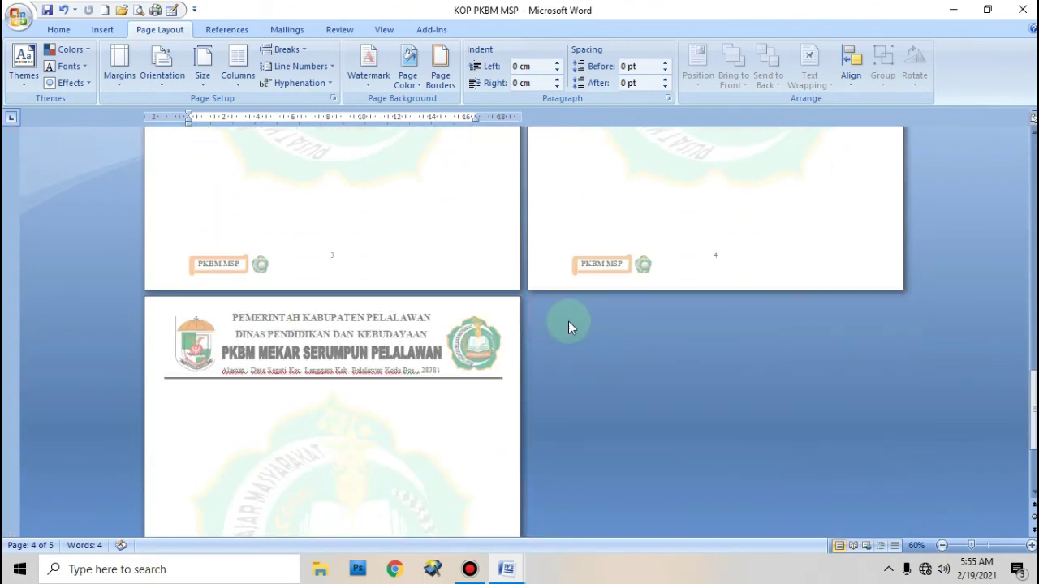
scroll(377, 296, up, 3)
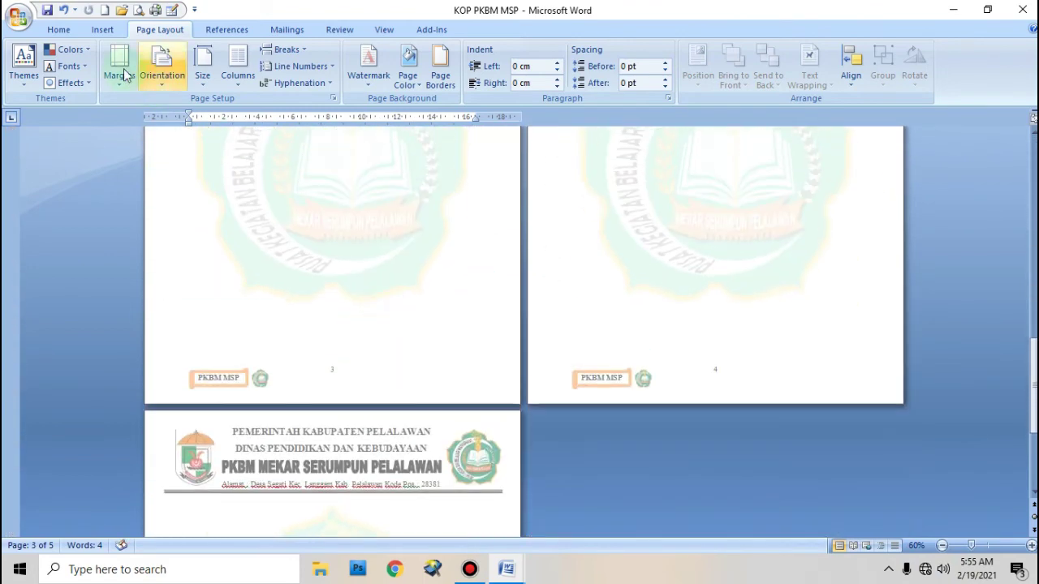
click(48, 11)
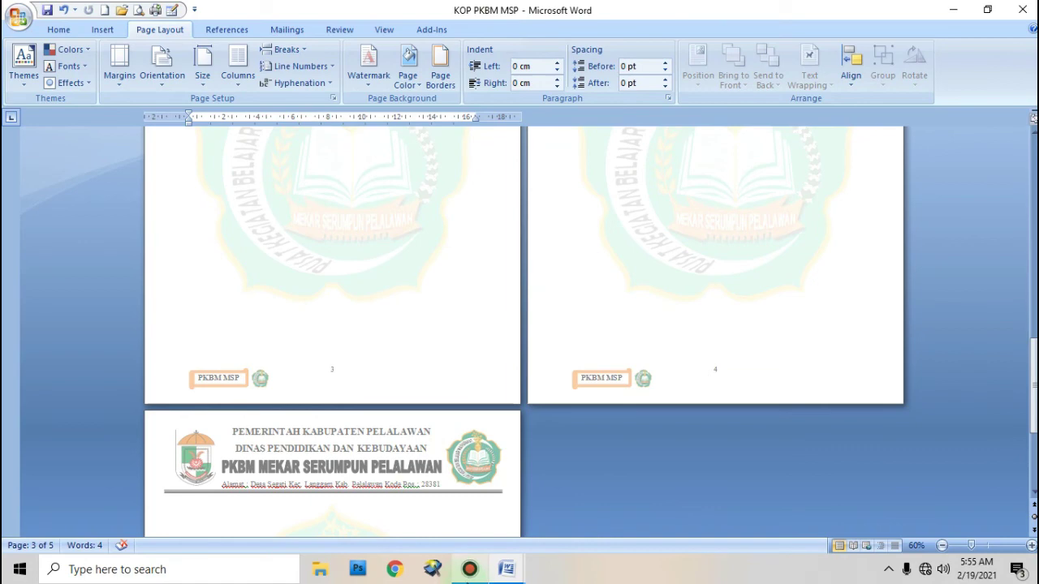
Switch to the KOP SMP 5 LANGGAM document and place the cursor in the blank area below its letterhead.
click(509, 571)
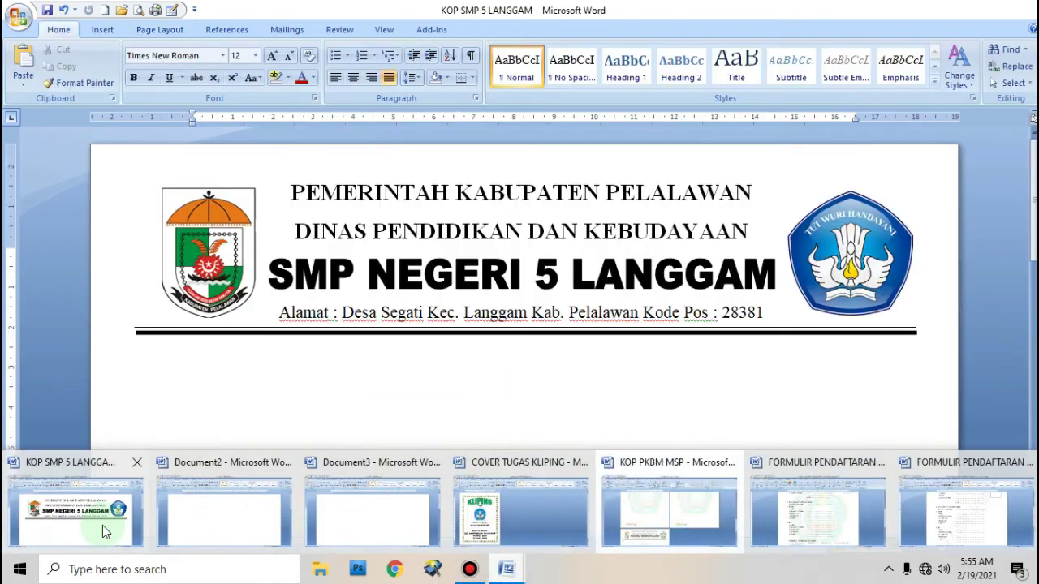
click(102, 525)
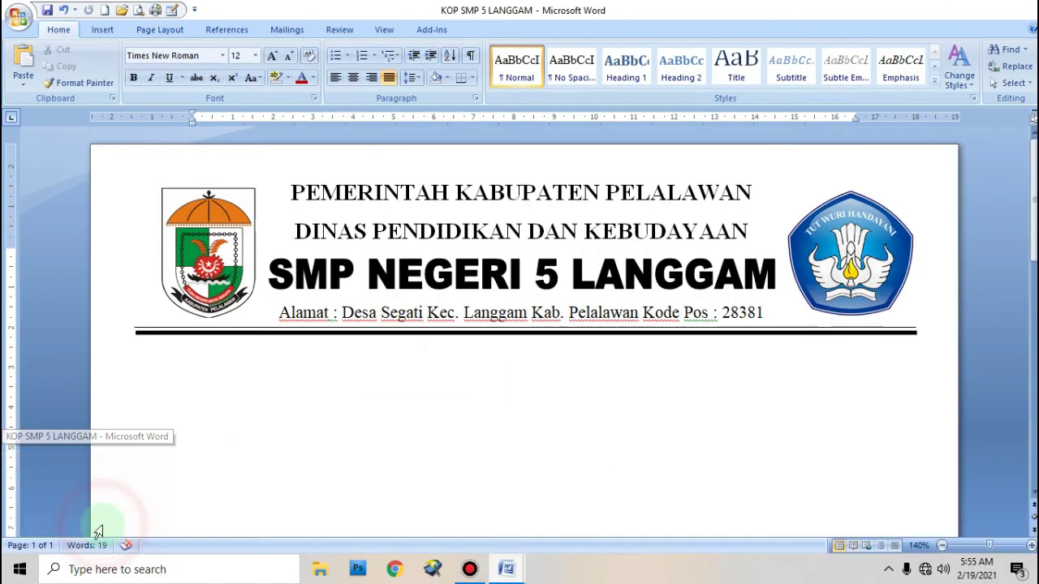
scroll(405, 475, down, 5)
scroll(431, 406, up, 5)
click(462, 447)
scroll(519, 365, up, 1)
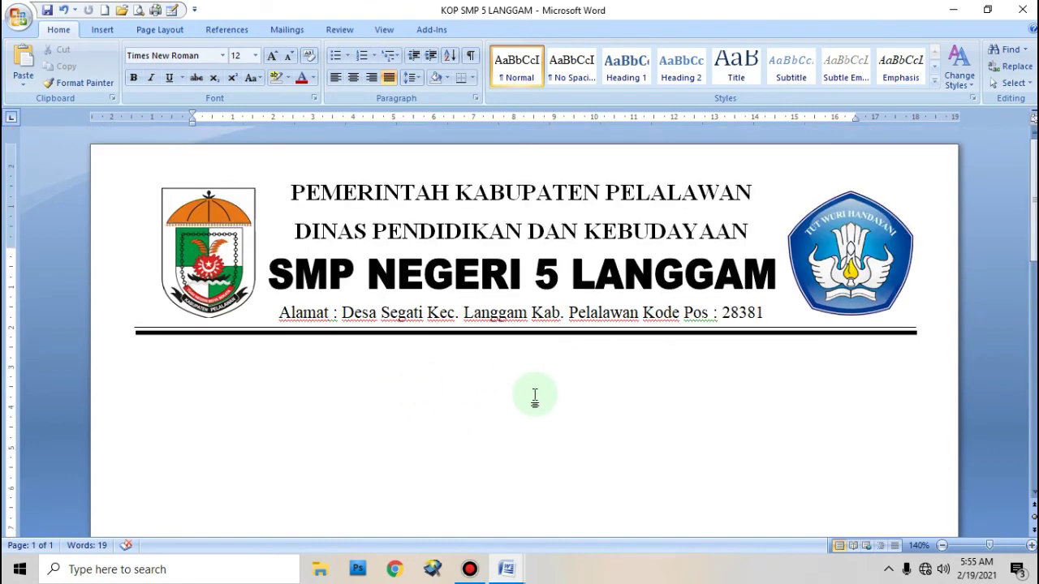
scroll(511, 374, down, 4)
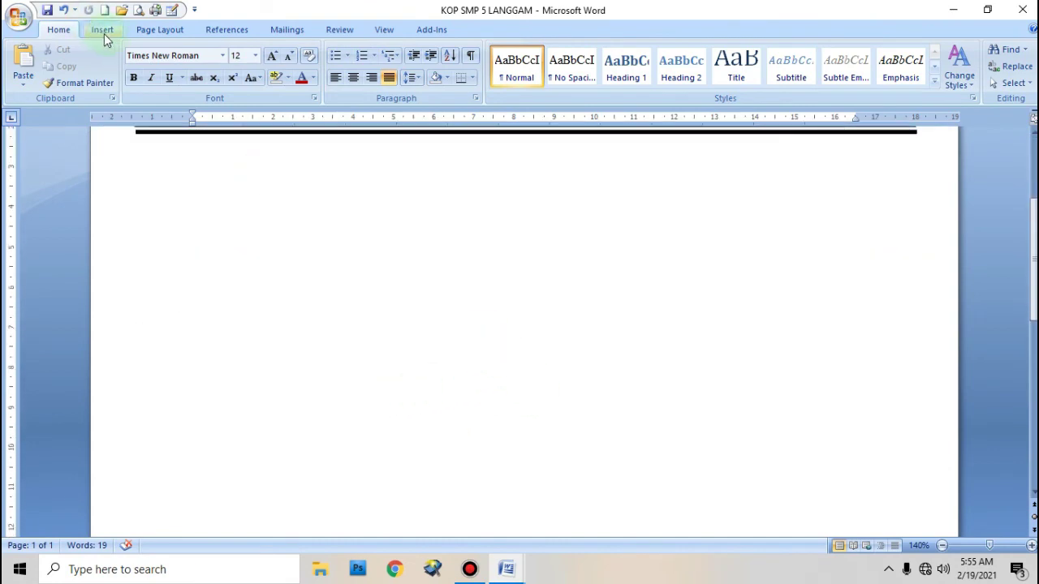
Start a custom text watermark for the KOP SMP 5 LANGGAM letterhead with the text "SMP NEGERI 5 LANGGAM".
click(149, 30)
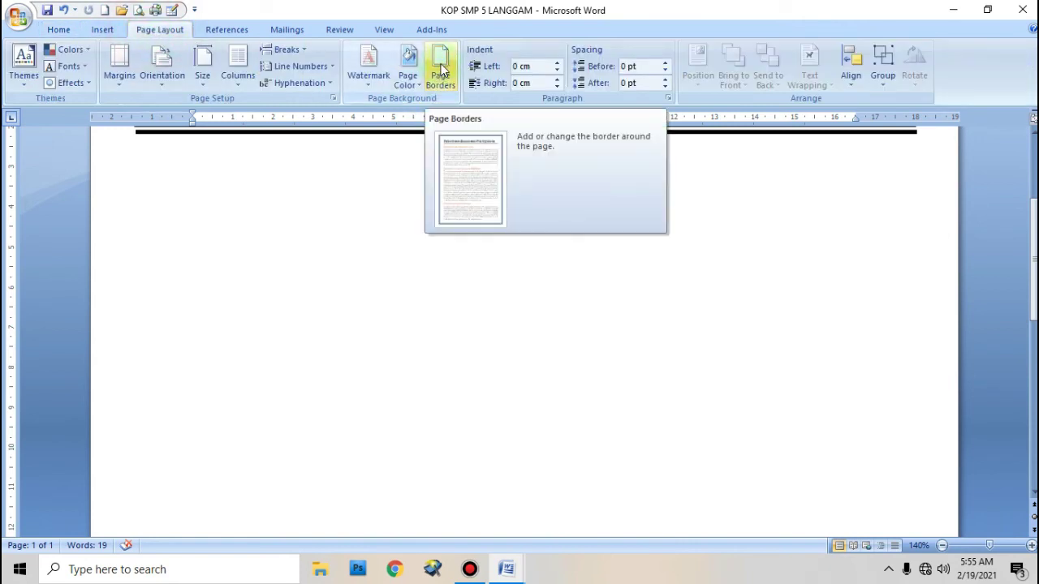
click(367, 61)
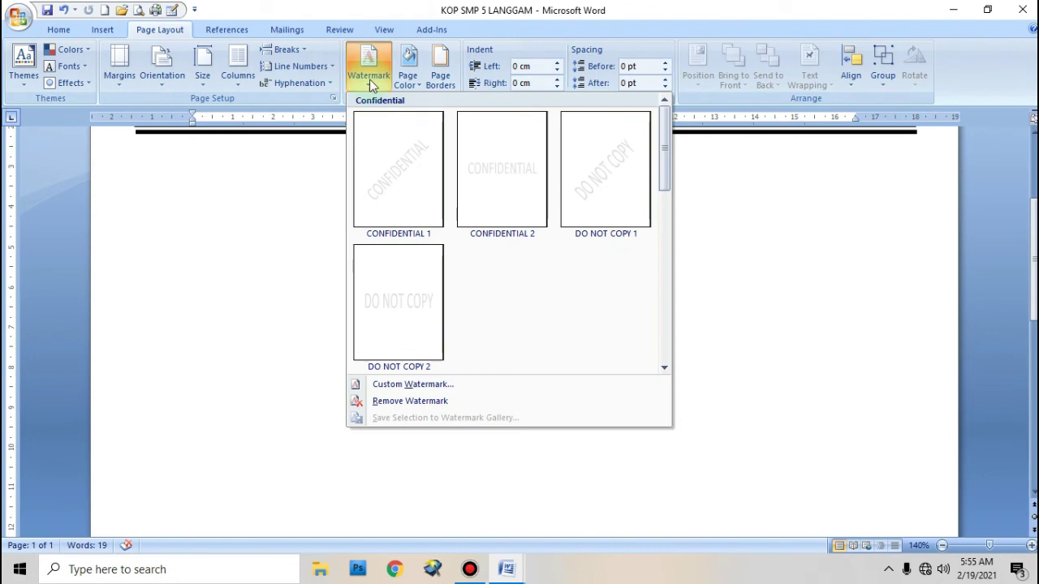
click(421, 388)
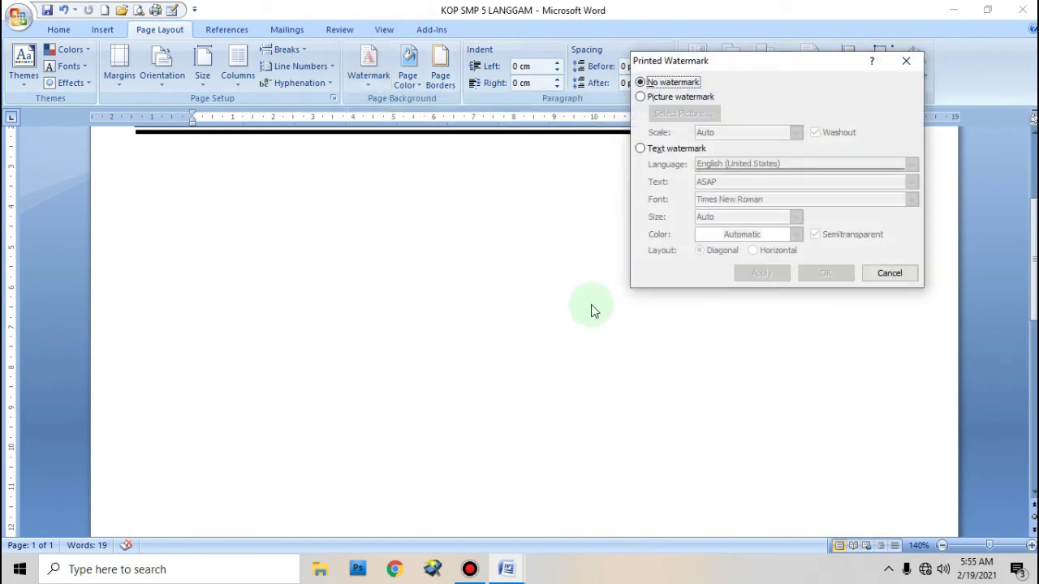
click(663, 153)
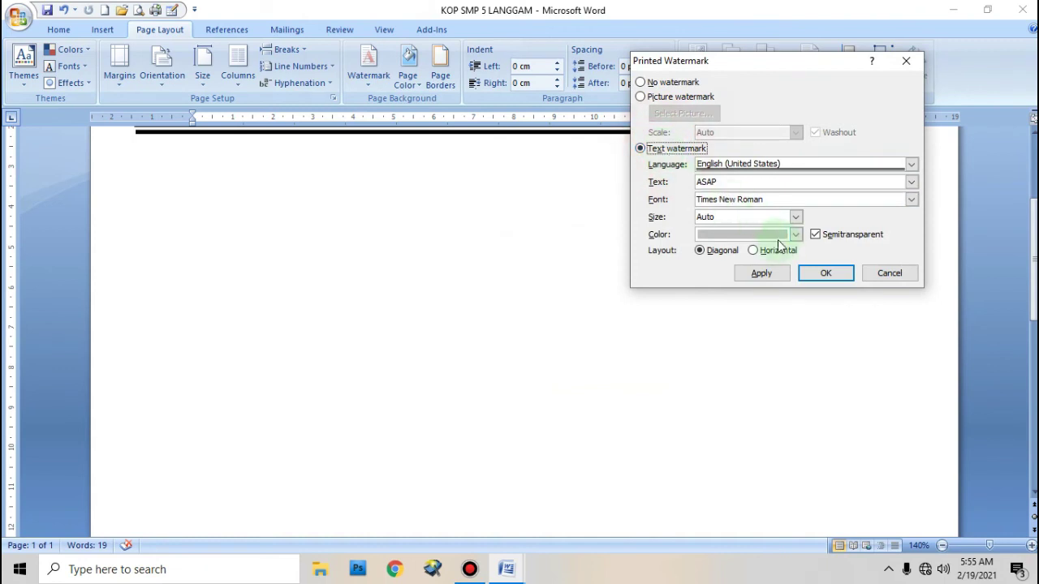
double_click(727, 183)
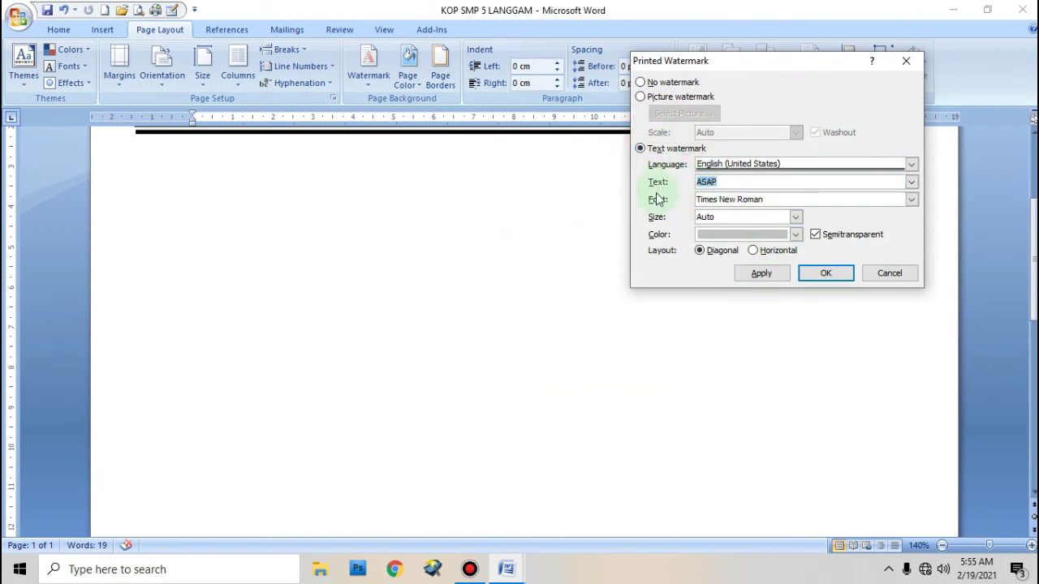
text(SMP NEGERI 5 LANGGAM)
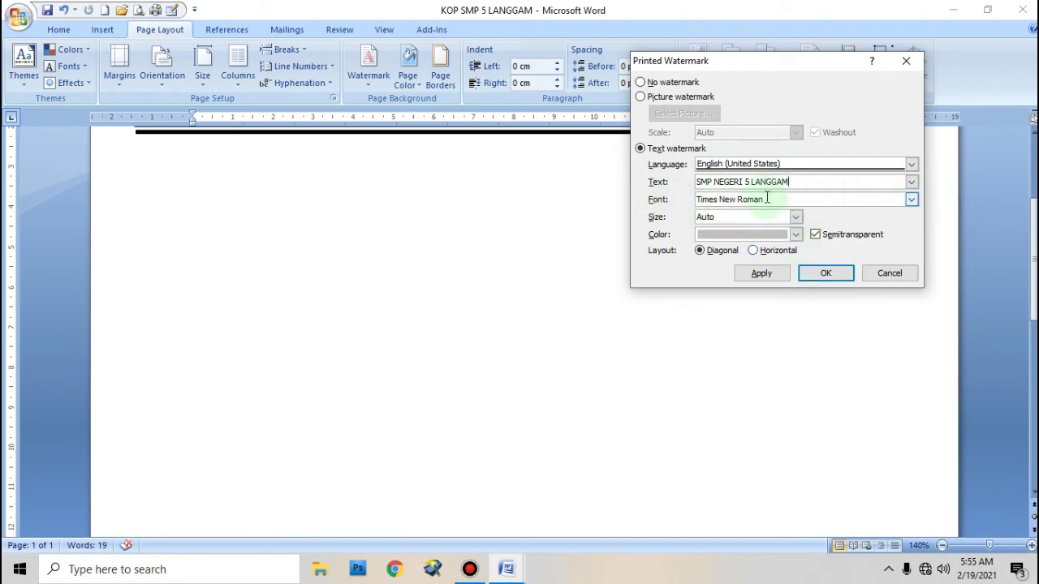
Set the watermark font to Monotype Corsiva and apply the text watermark with its diagonal, semitransparent layout.
click(914, 201)
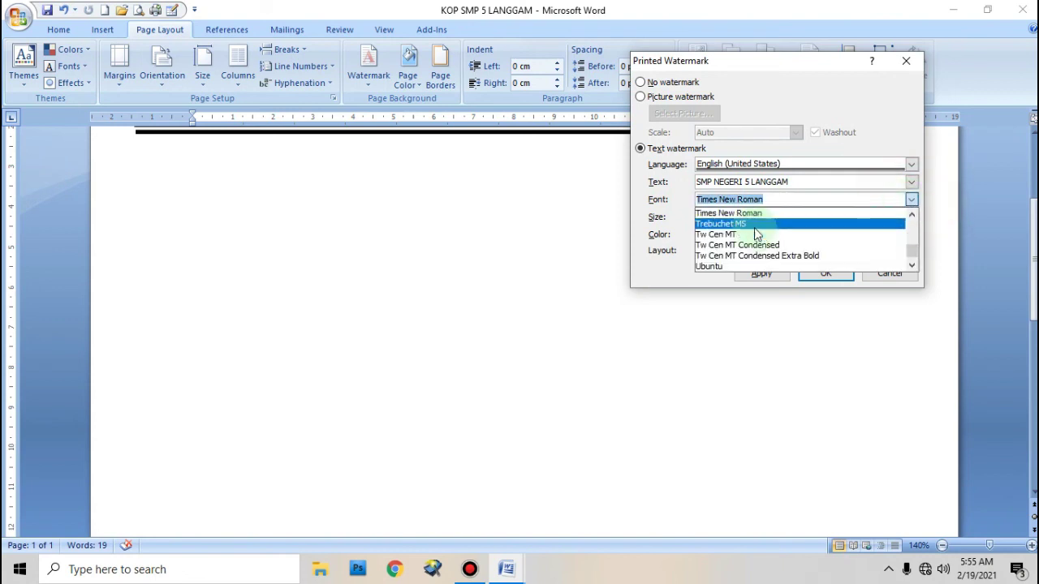
scroll(754, 234, down, 5)
scroll(743, 239, up, 7)
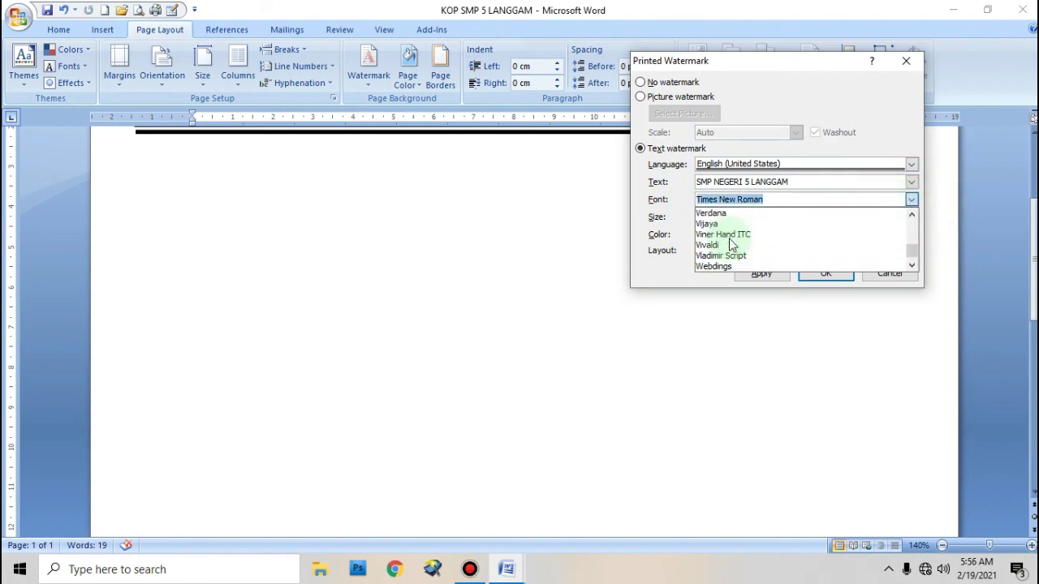
scroll(731, 243, up, 12)
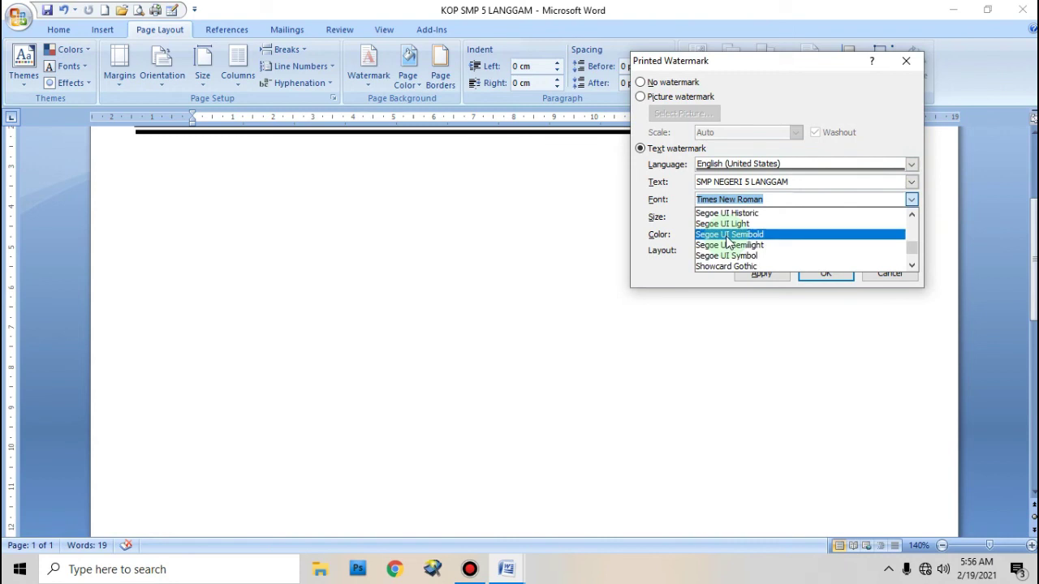
scroll(724, 240, up, 10)
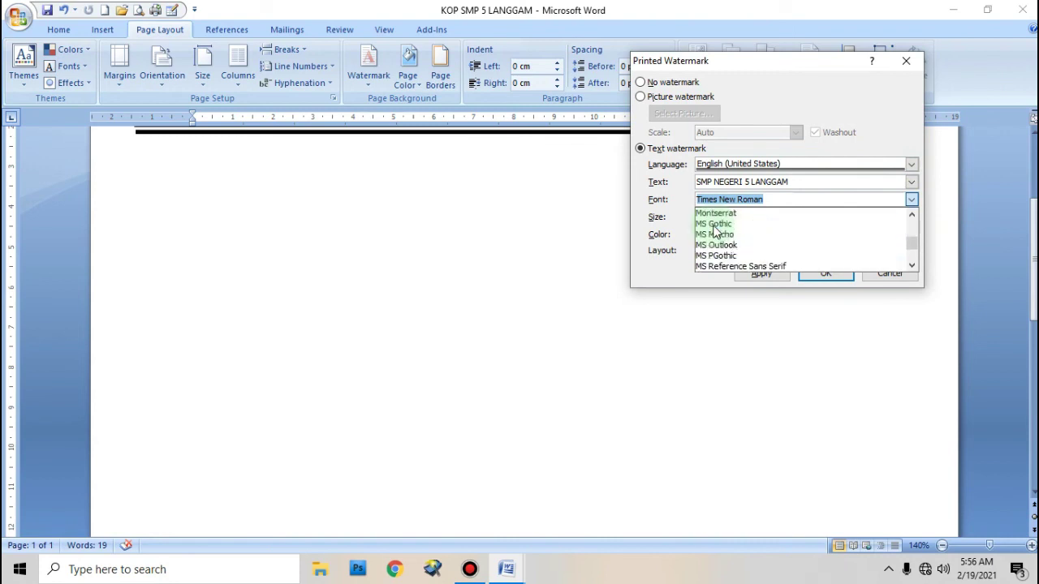
scroll(714, 233, up, 3)
scroll(714, 233, down, 1)
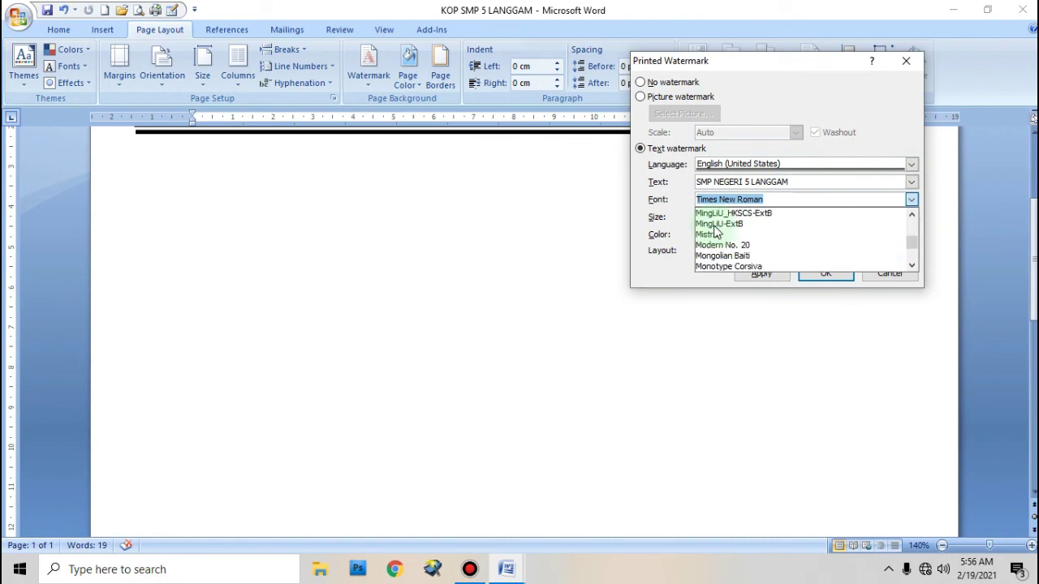
click(740, 267)
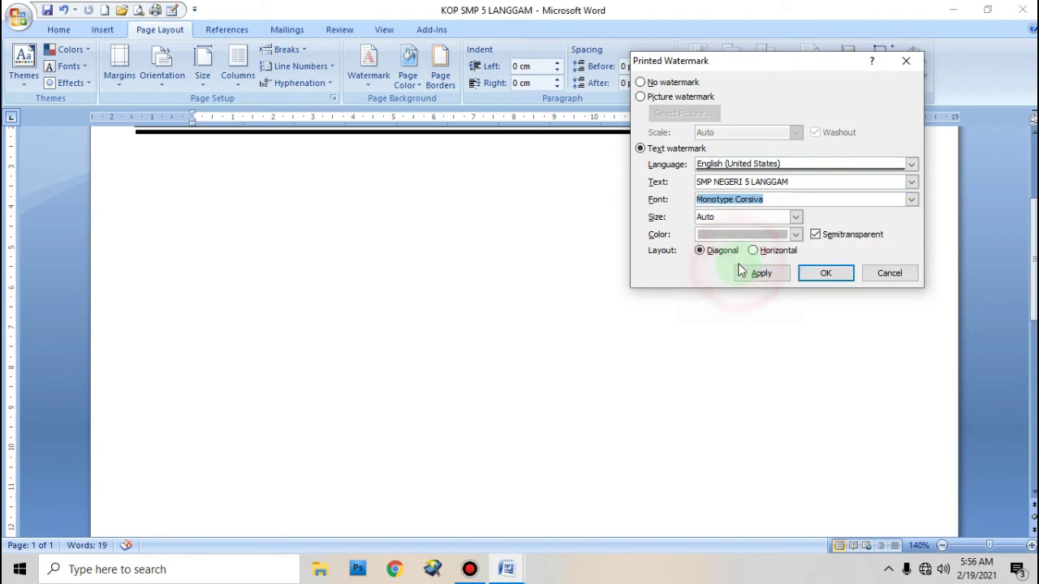
click(761, 274)
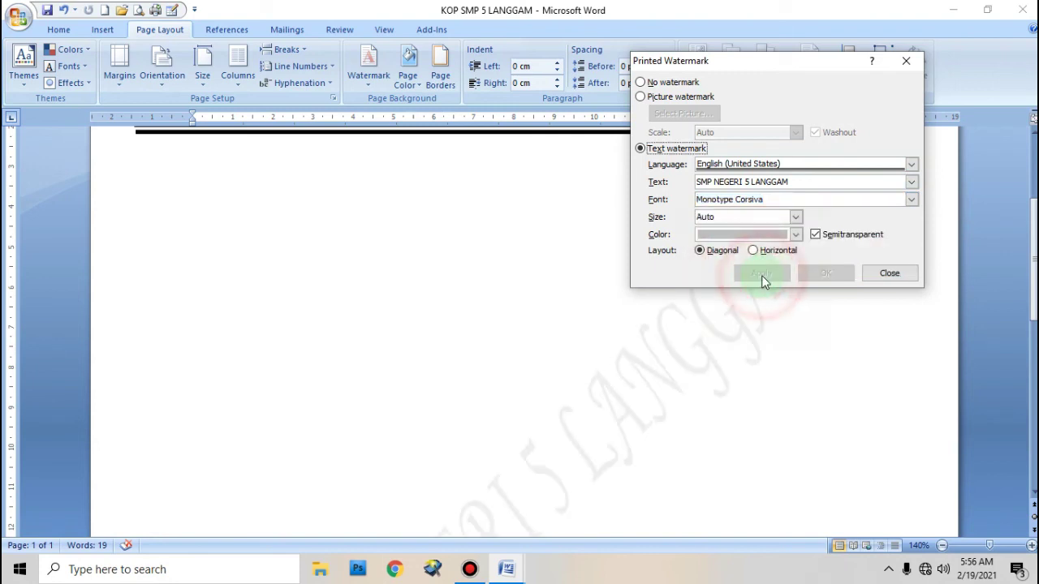
click(888, 273)
Examine the diagonal text watermark and its placement below the letterhead at 110% zoom.
scroll(754, 340, down, 10)
scroll(323, 285, up, 10)
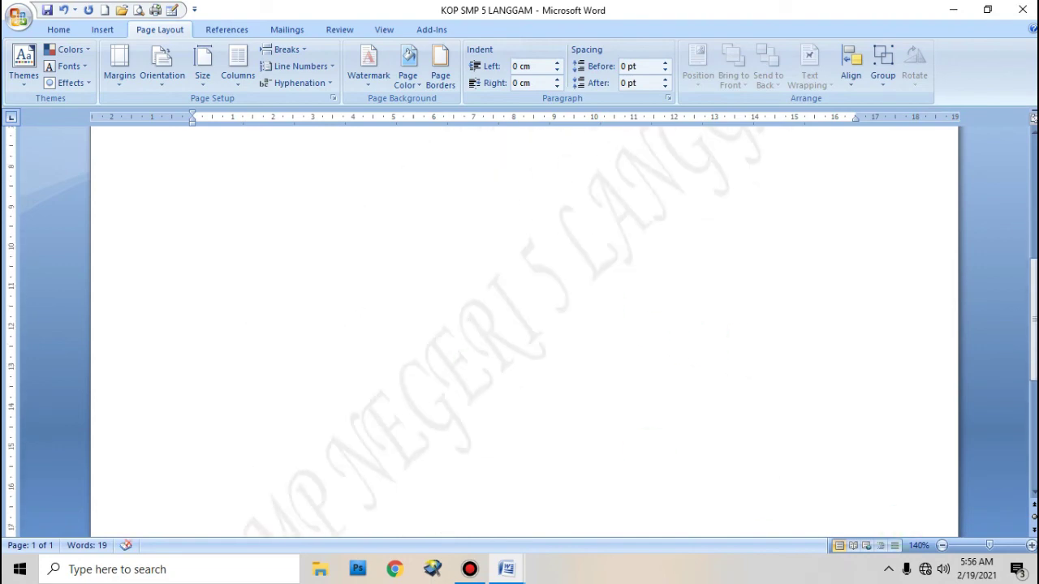
click(942, 545)
click(942, 545)
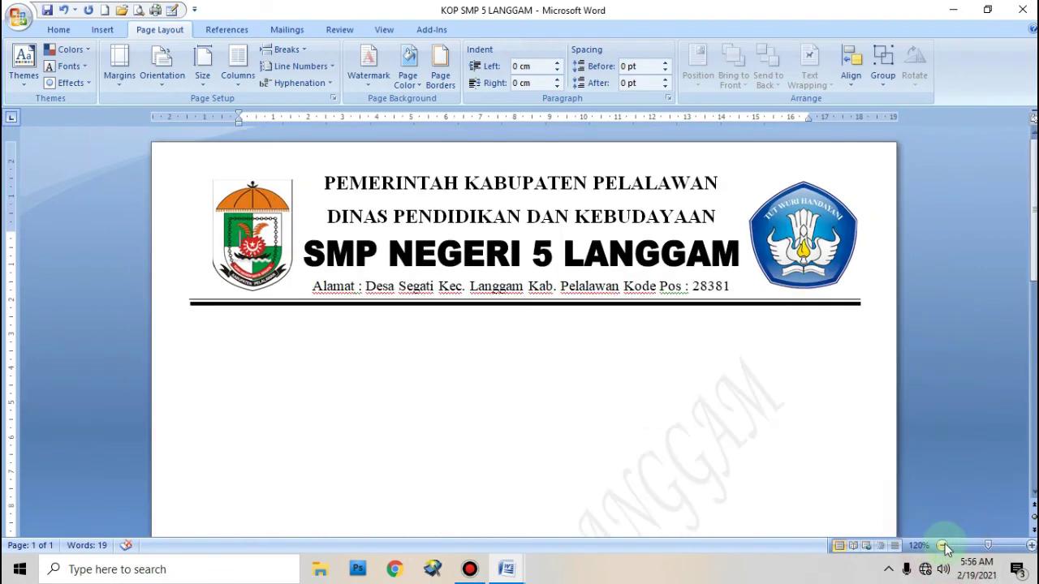
click(942, 545)
scroll(749, 405, down, 5)
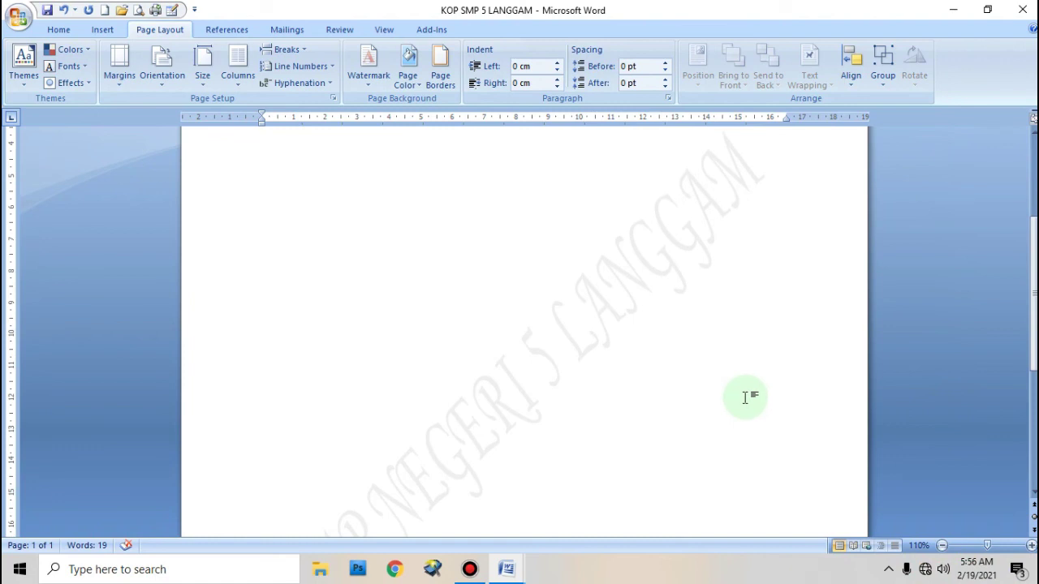
scroll(641, 361, down, 2)
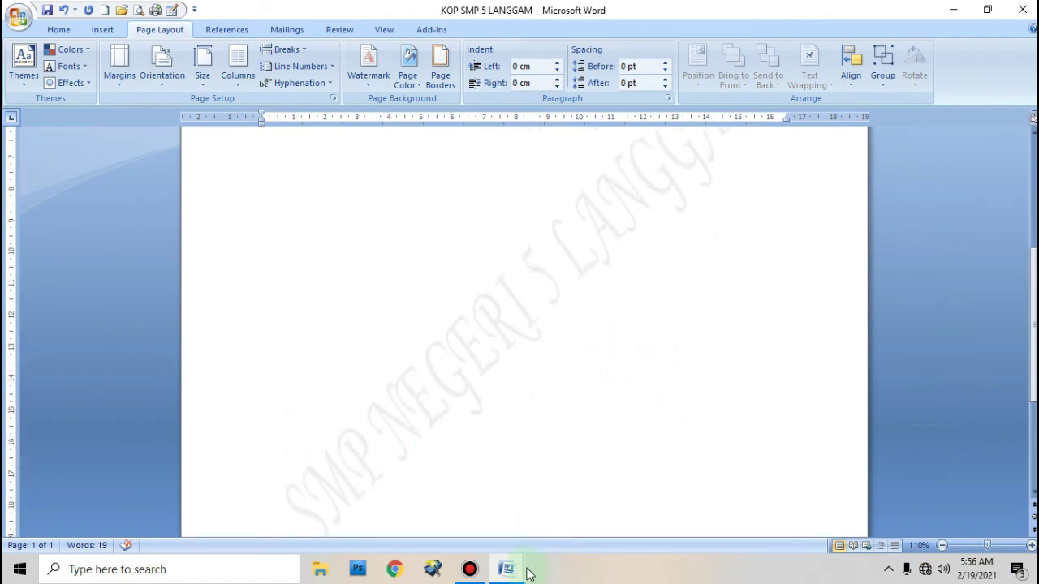
scroll(528, 398, up, 5)
scroll(584, 362, down, 2)
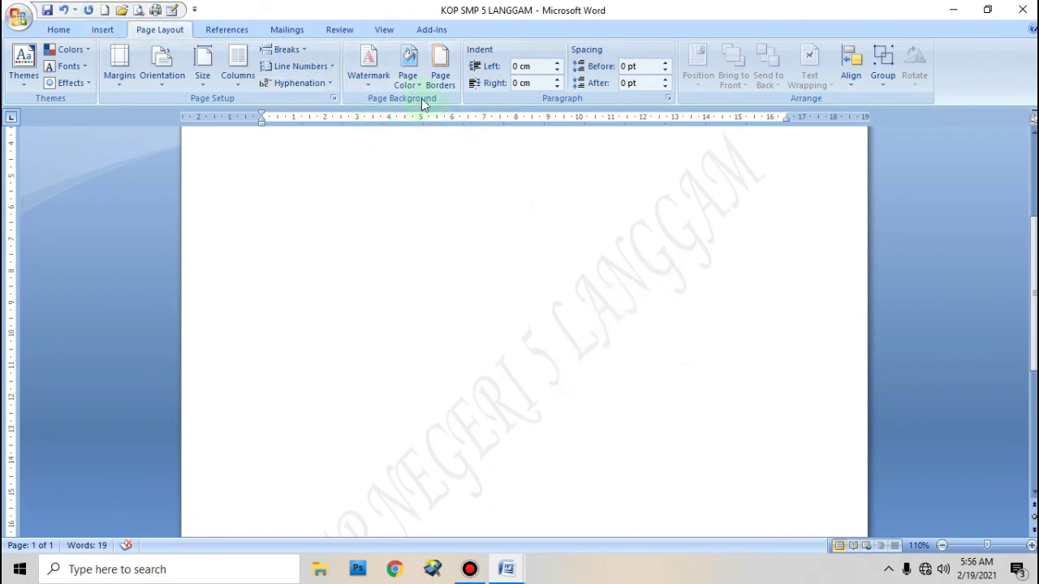
Remove the text watermark from the SMP Negeri 5 Langgam letterhead, and undo the removal.
click(376, 80)
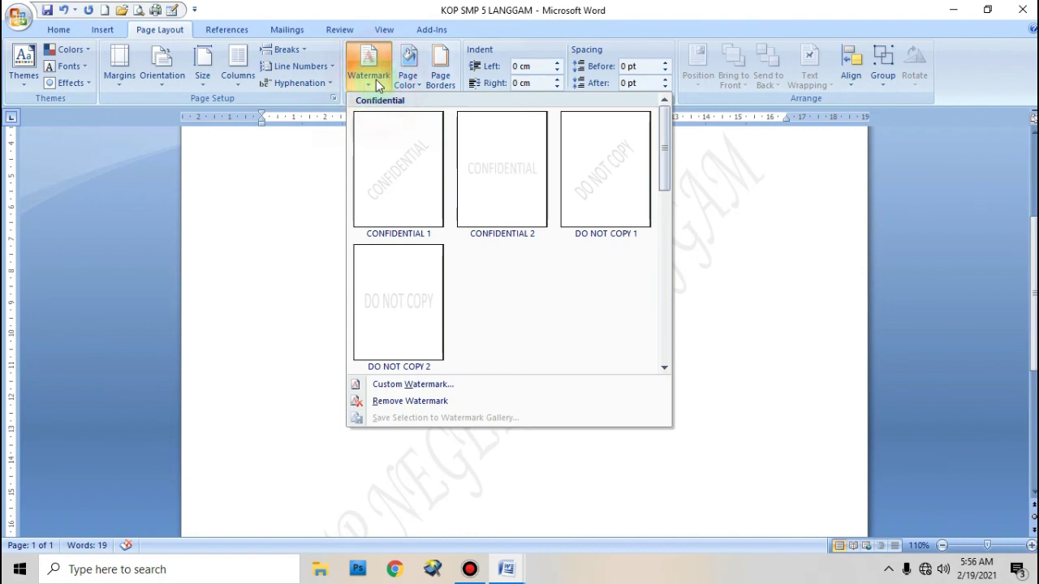
click(395, 403)
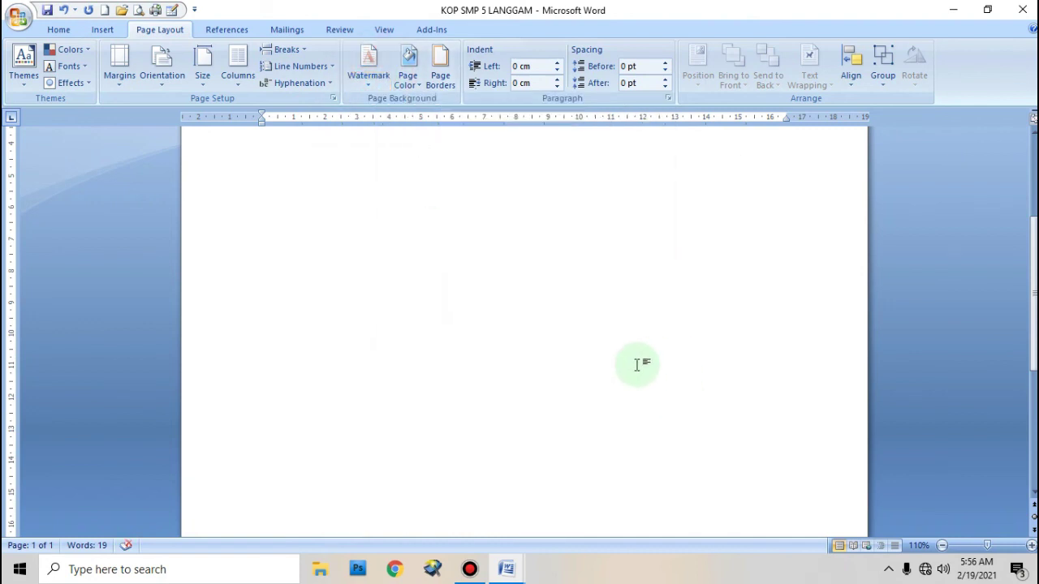
click(64, 10)
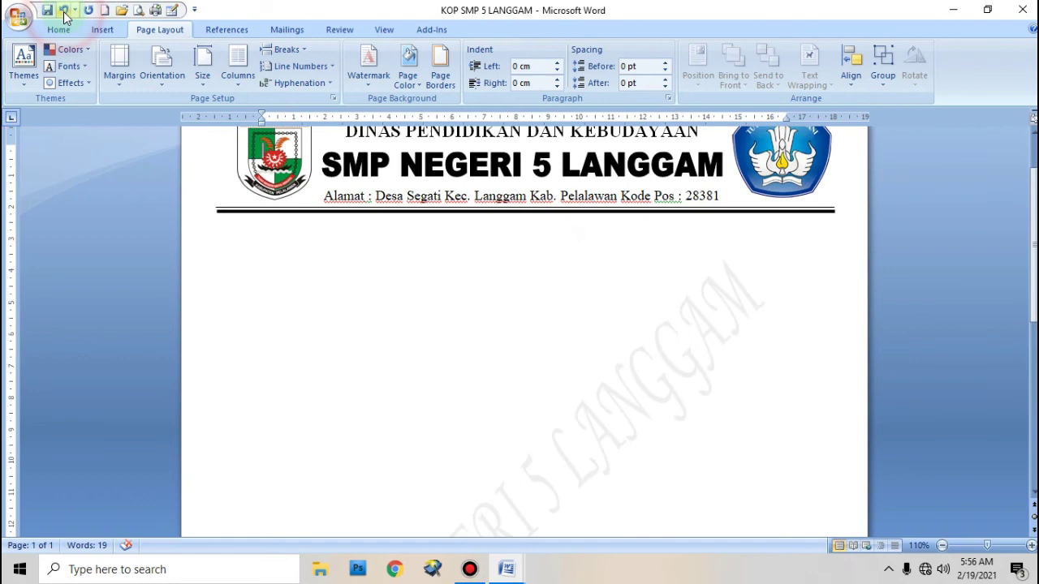
scroll(538, 528, down, 2)
Switch to the KOP PKBM MSP document and bring its first pages with the logo watermark into view.
mouse_move(512, 572)
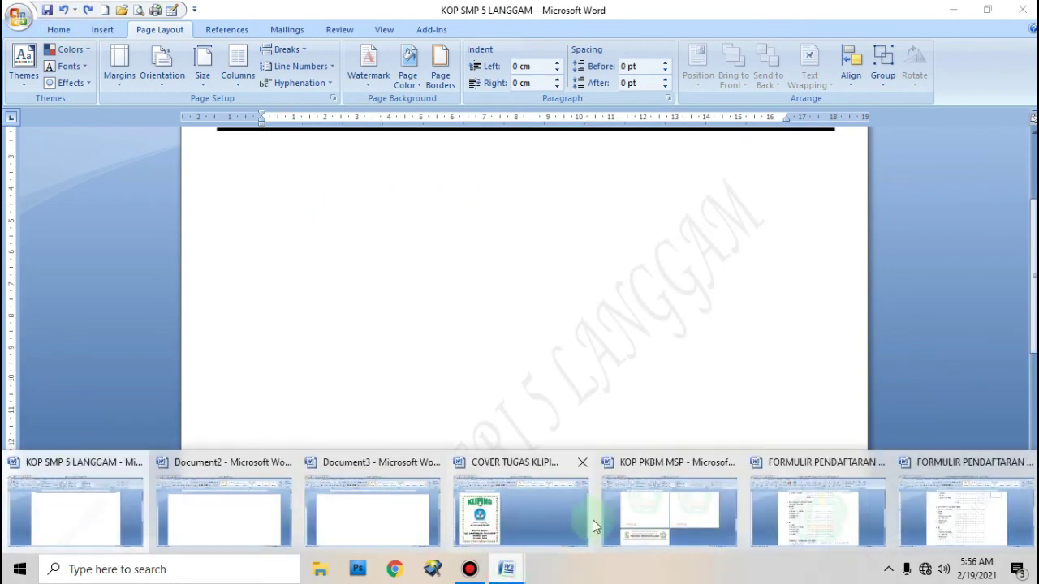
click(690, 507)
scroll(535, 368, up, 3)
scroll(649, 389, up, 5)
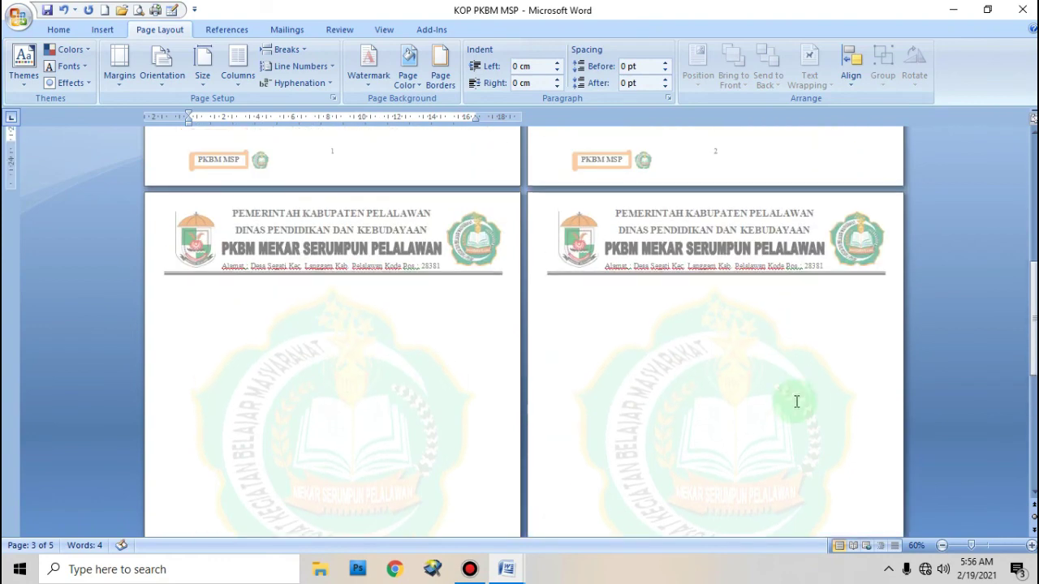
scroll(755, 430, up, 2)
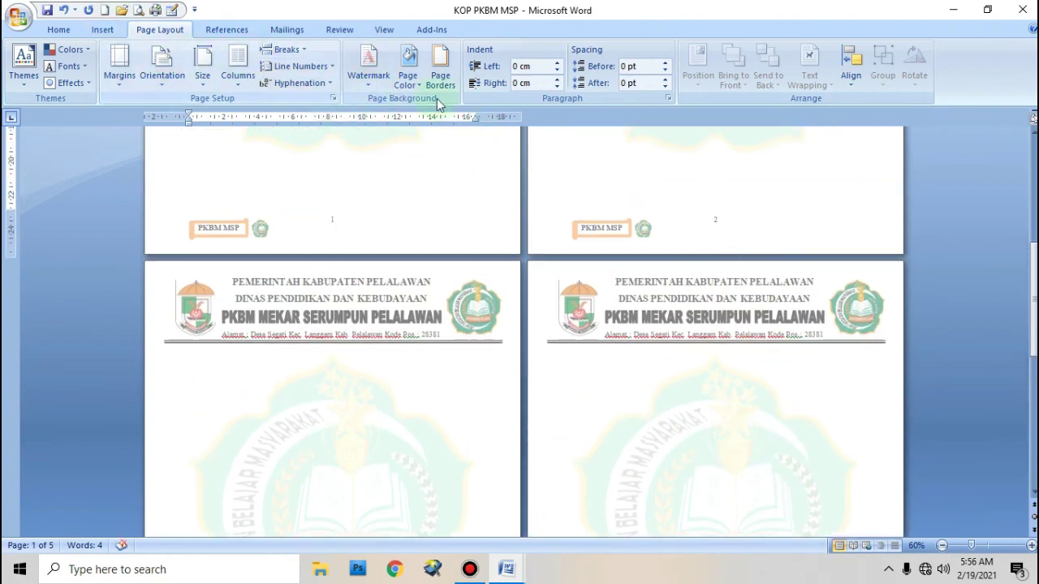
Remove the logo watermark from the PKBM letterhead document, check its pages, and undo the removal.
click(357, 81)
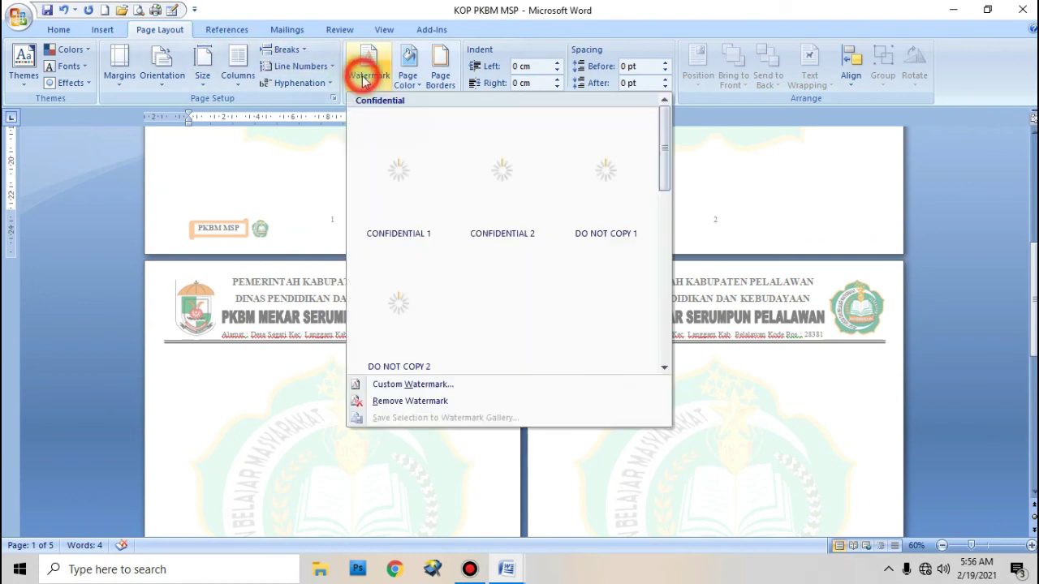
click(418, 404)
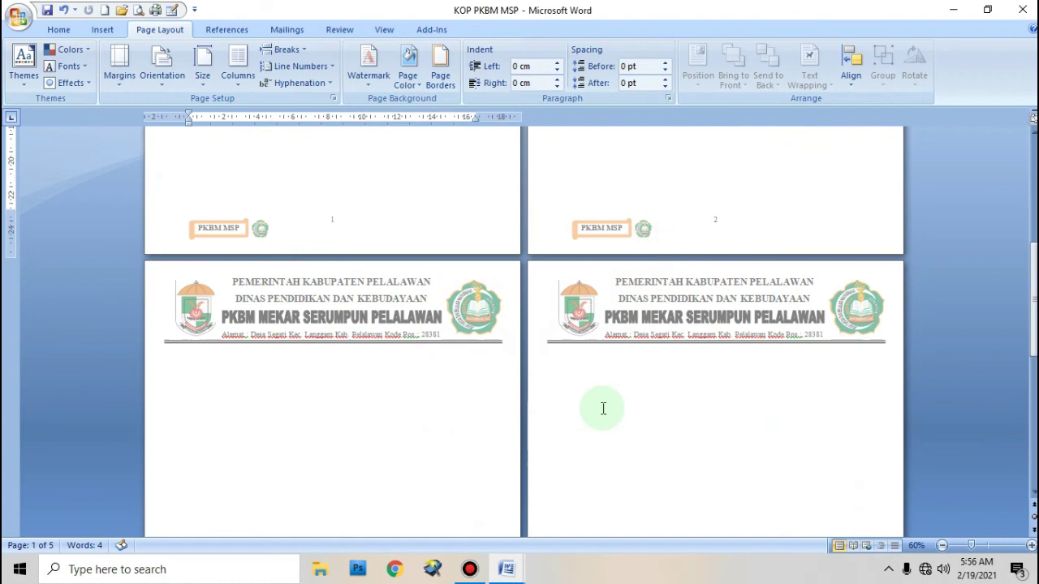
scroll(584, 365, down, 7)
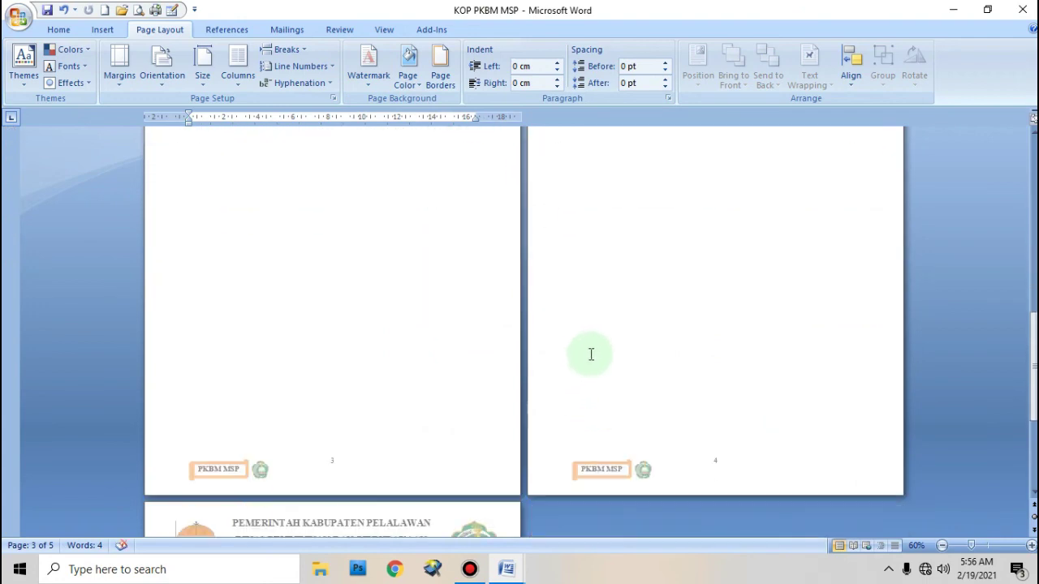
scroll(597, 328, down, 7)
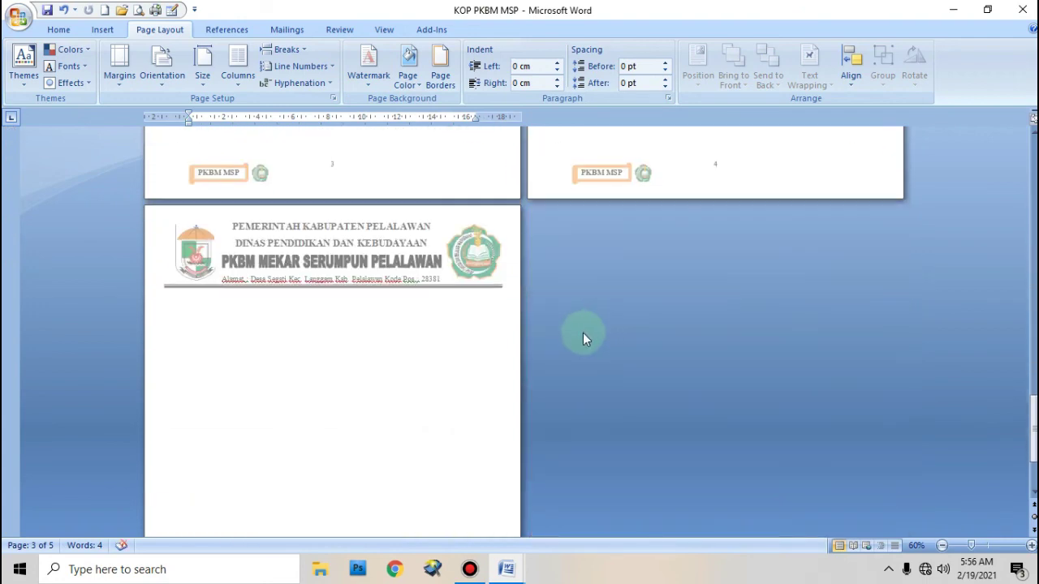
scroll(411, 276, up, 3)
scroll(408, 268, up, 1)
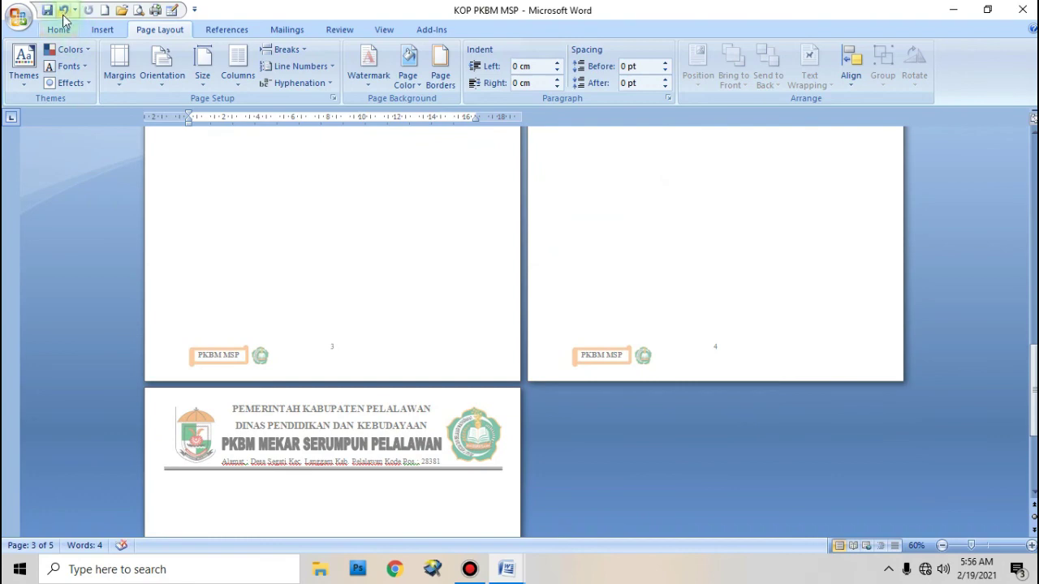
click(64, 10)
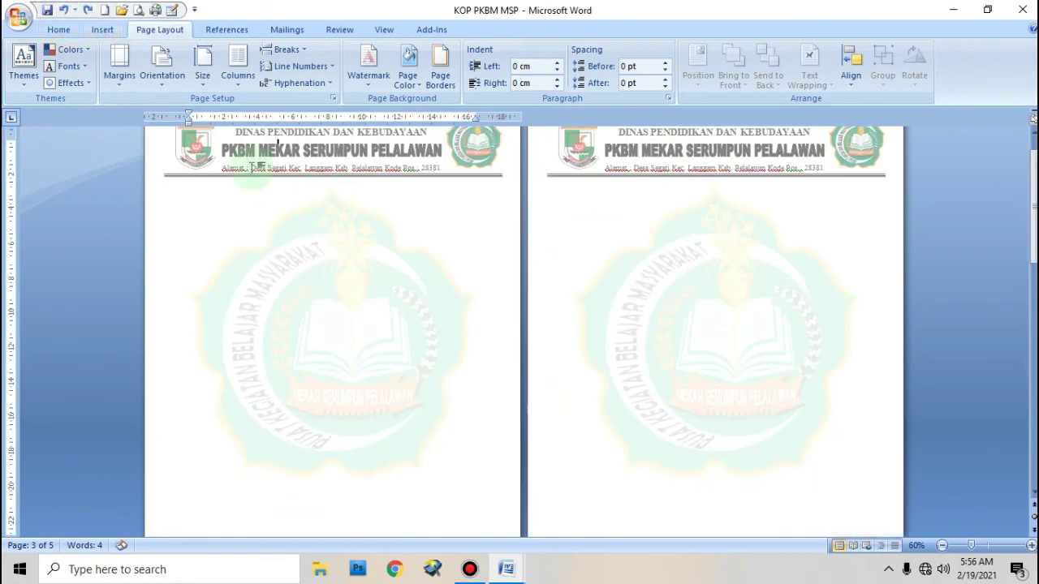
Save the KOP PKBM MSP document and check the logo watermark across its pages.
click(48, 13)
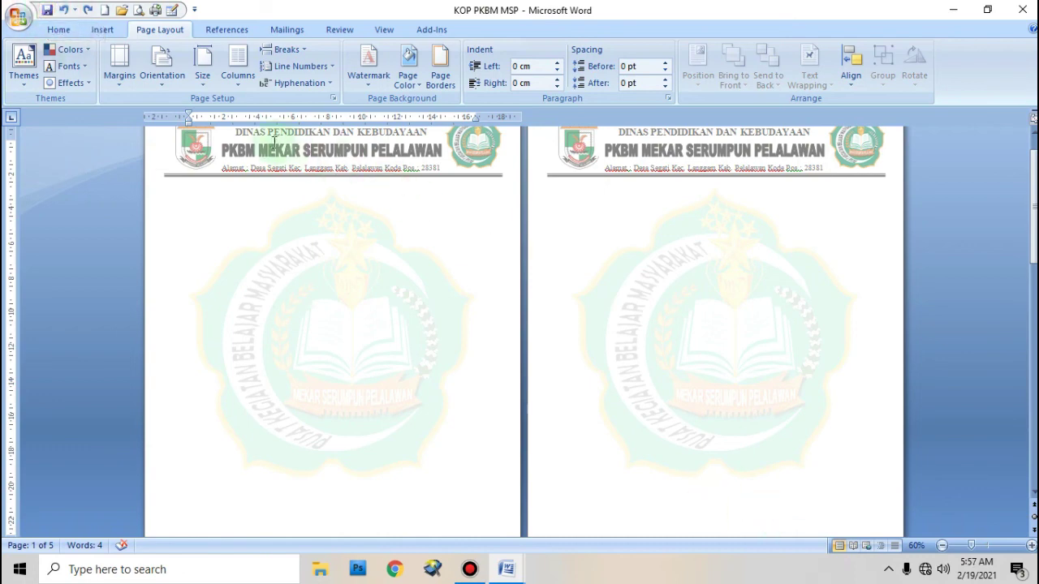
scroll(431, 195, down, 10)
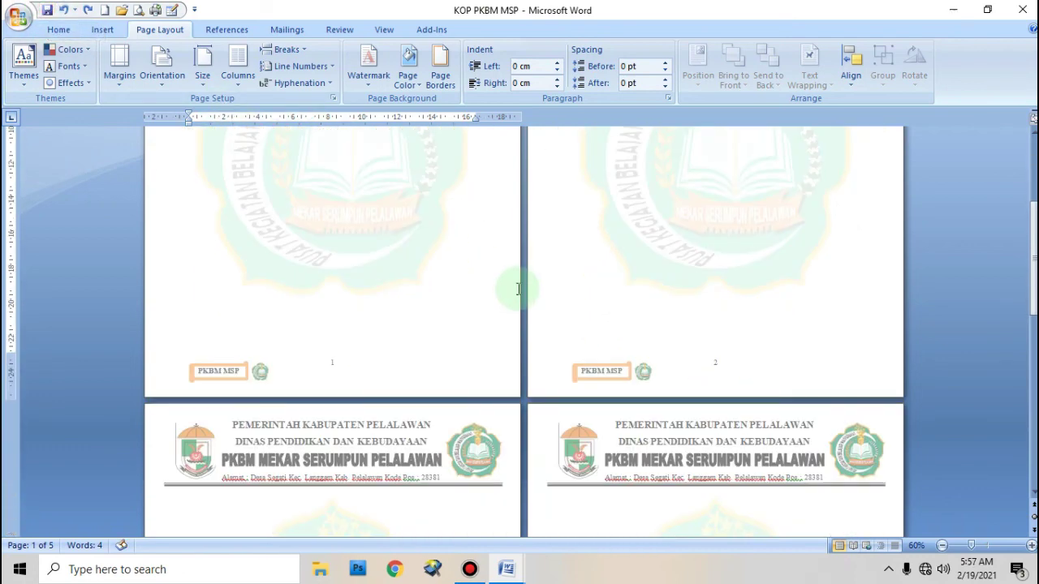
scroll(518, 288, down, 8)
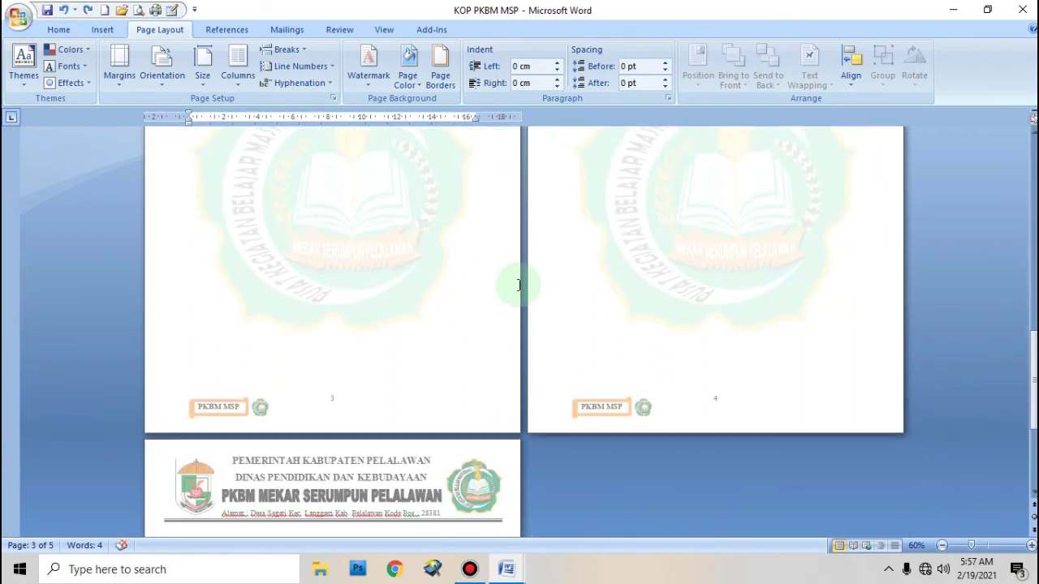